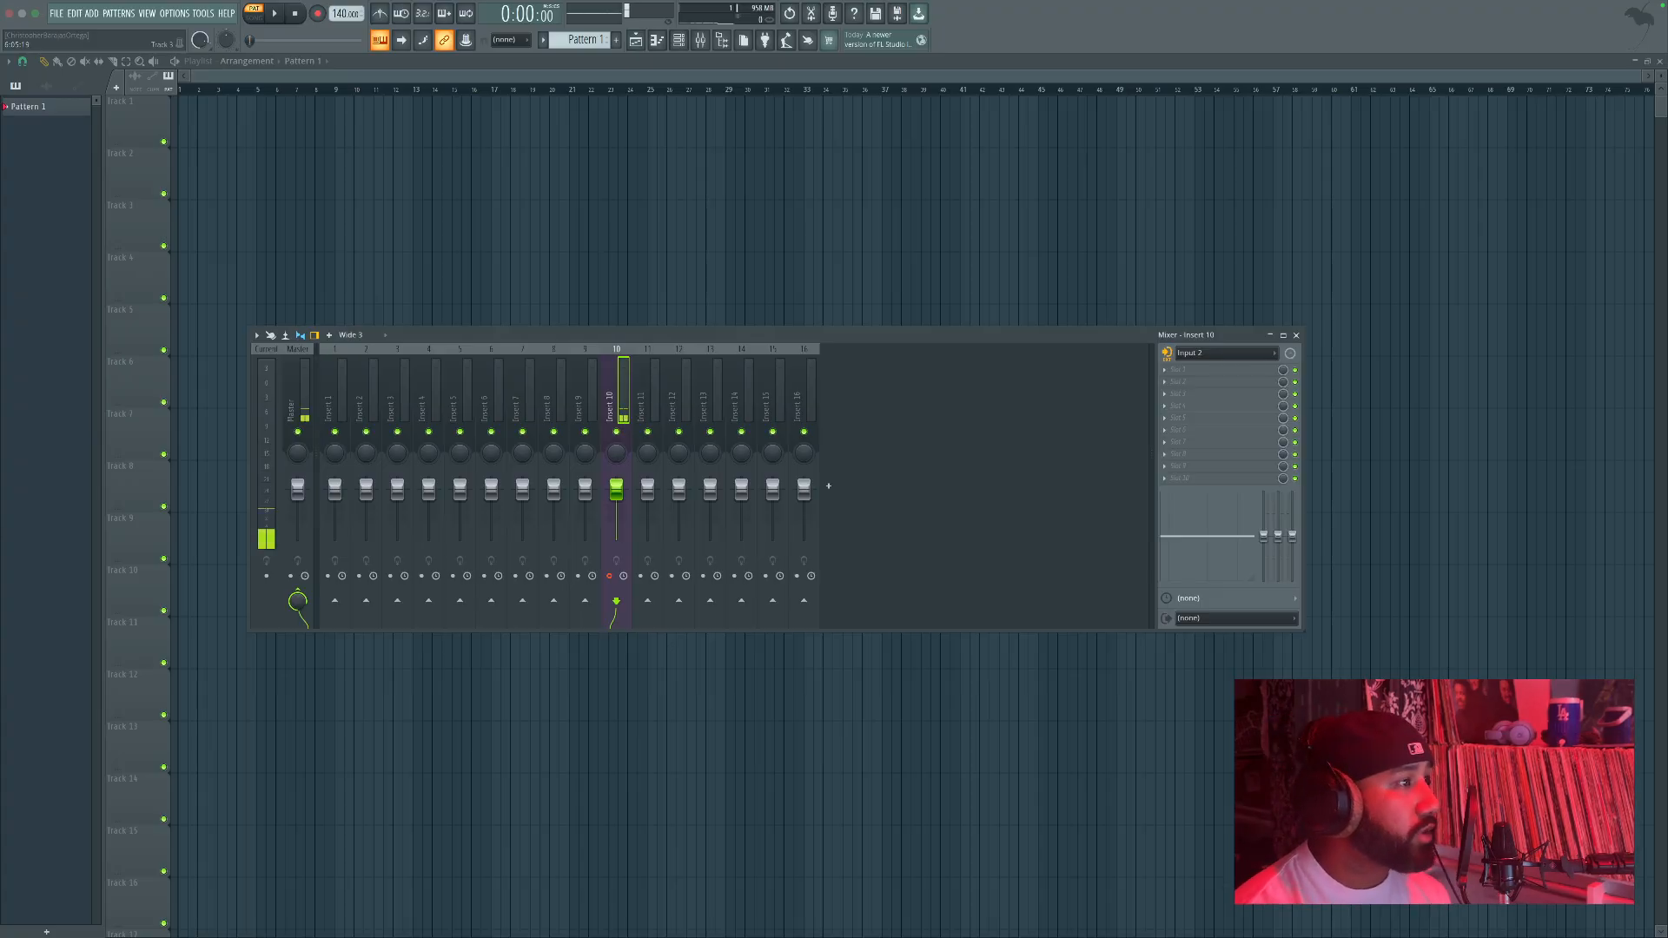
Step: Bring the "Dave East Type Beat" MP3 from the BEAT PRODUCTION folder in Finder into the FL Studio playlist, at the start of Track 1
left_click_drag(685, 335, 755, 351)
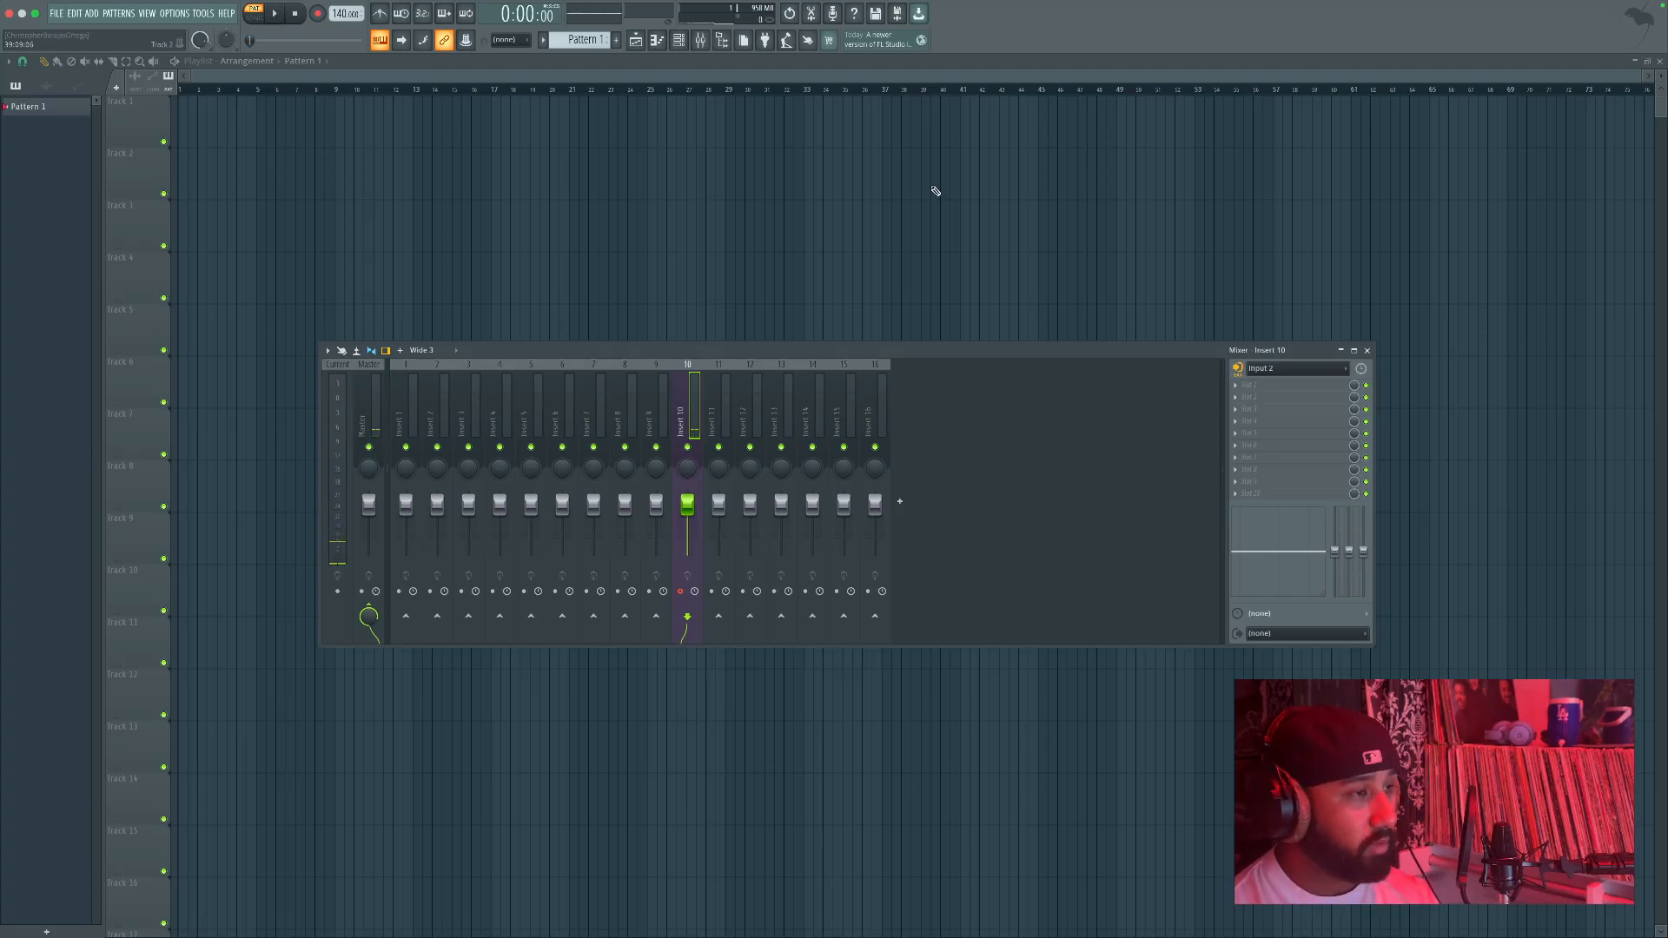
key("super+Tab")
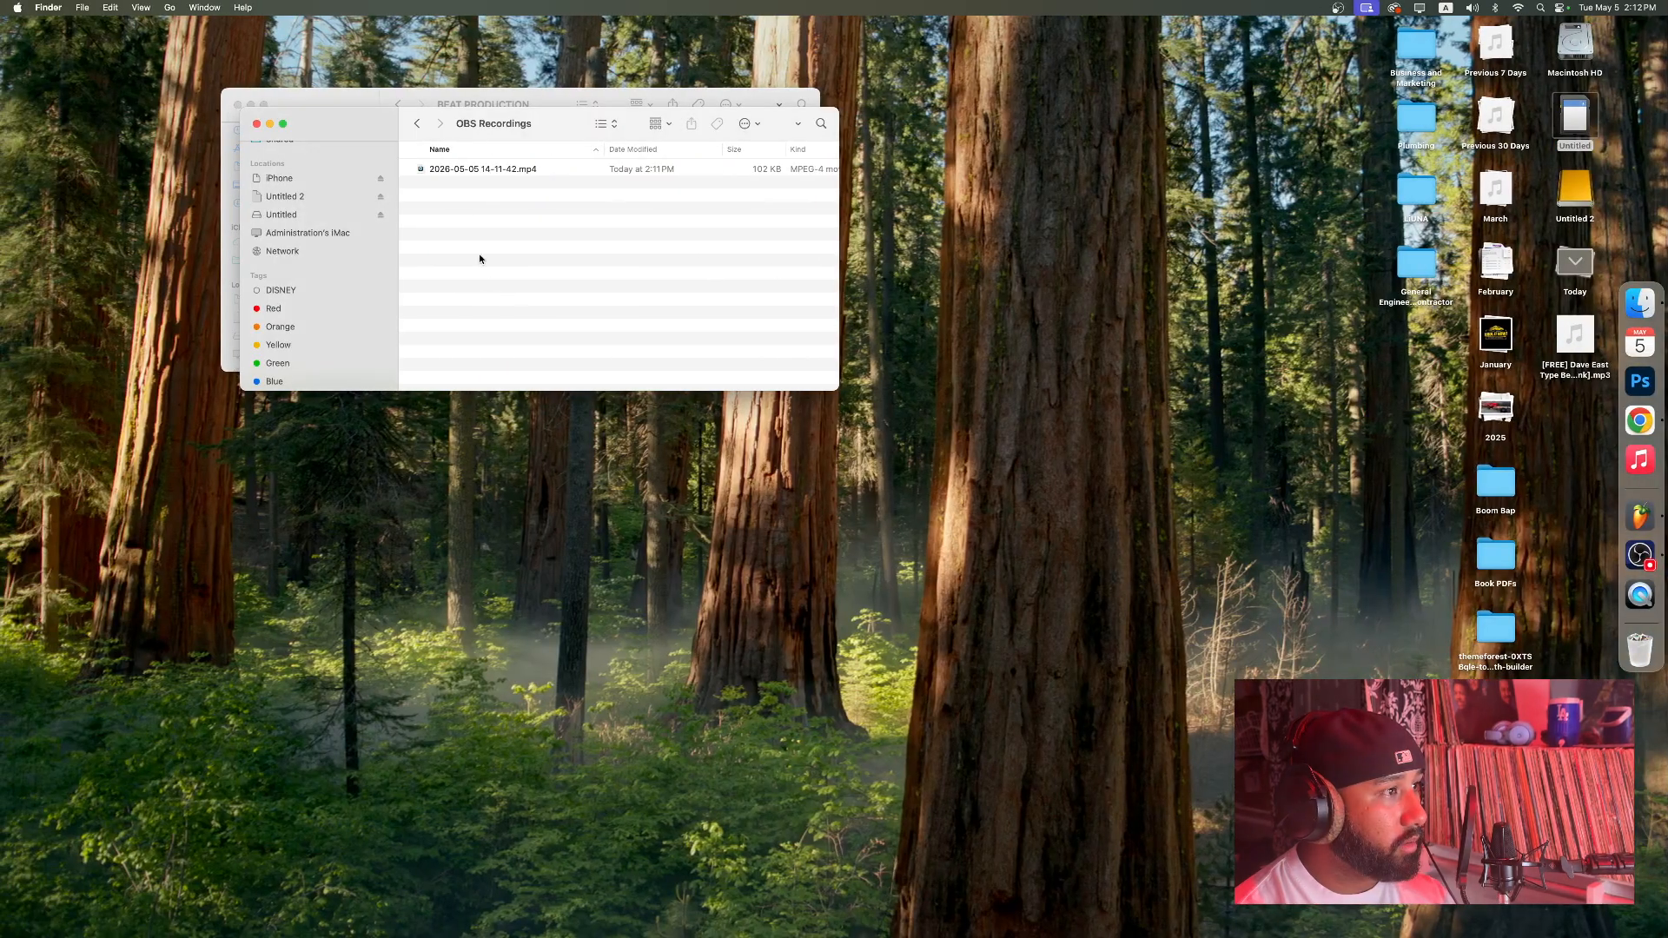
left_click(257, 124)
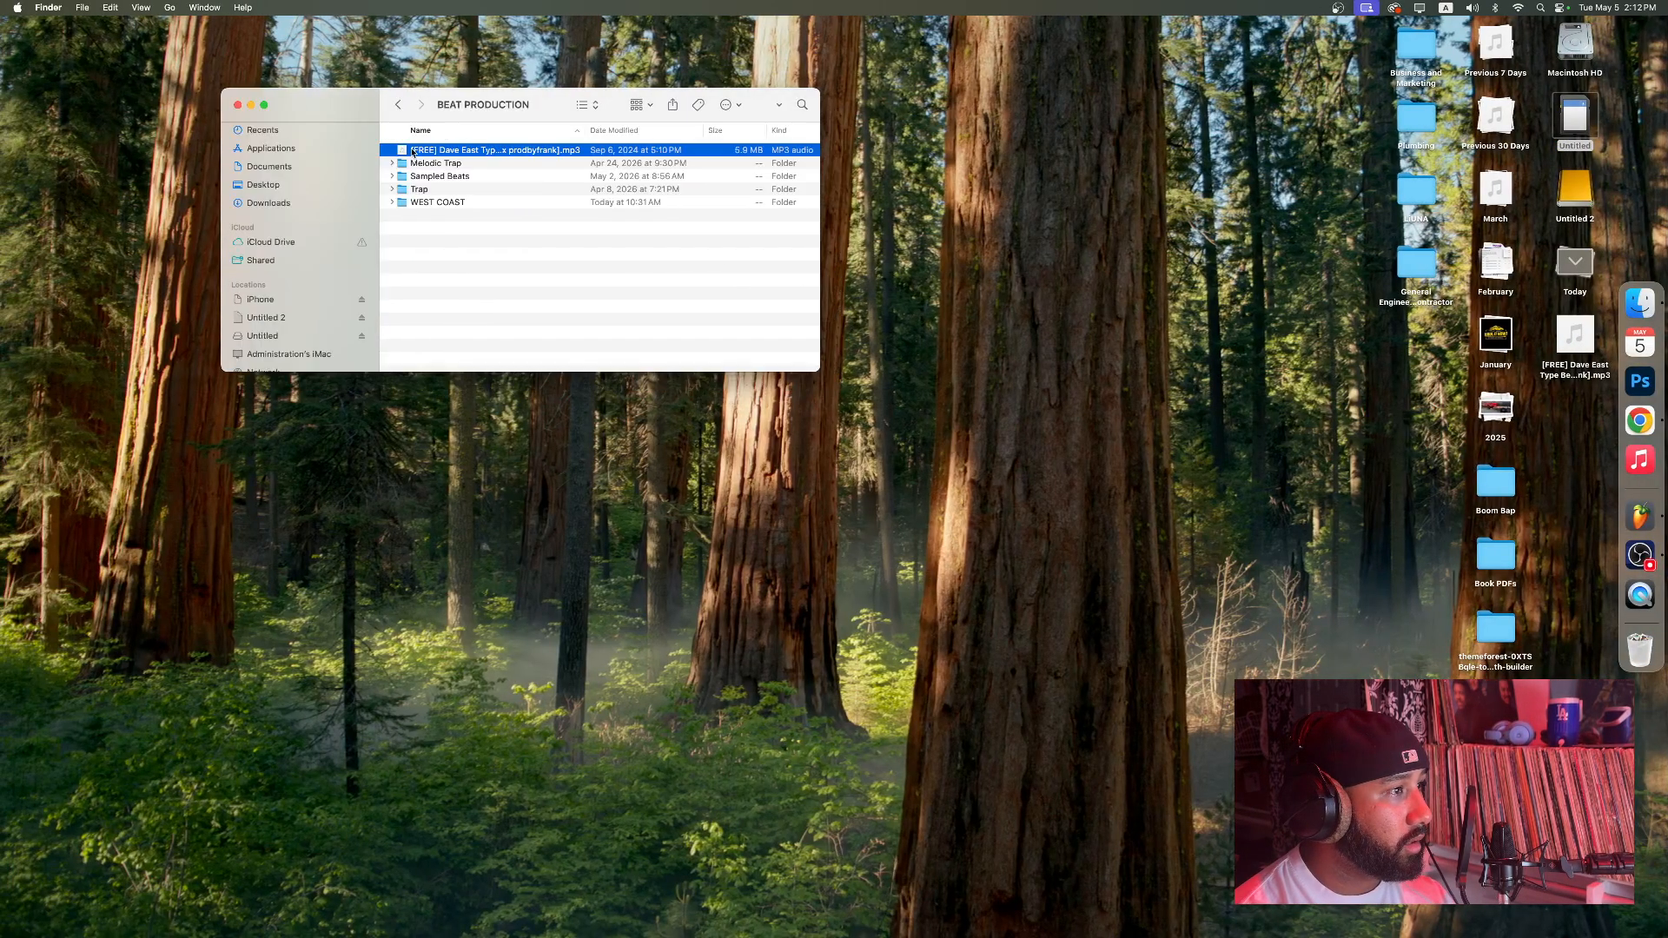
left_click_drag(417, 151, 487, 127)
key("super+Tab")
key("super+Tab")
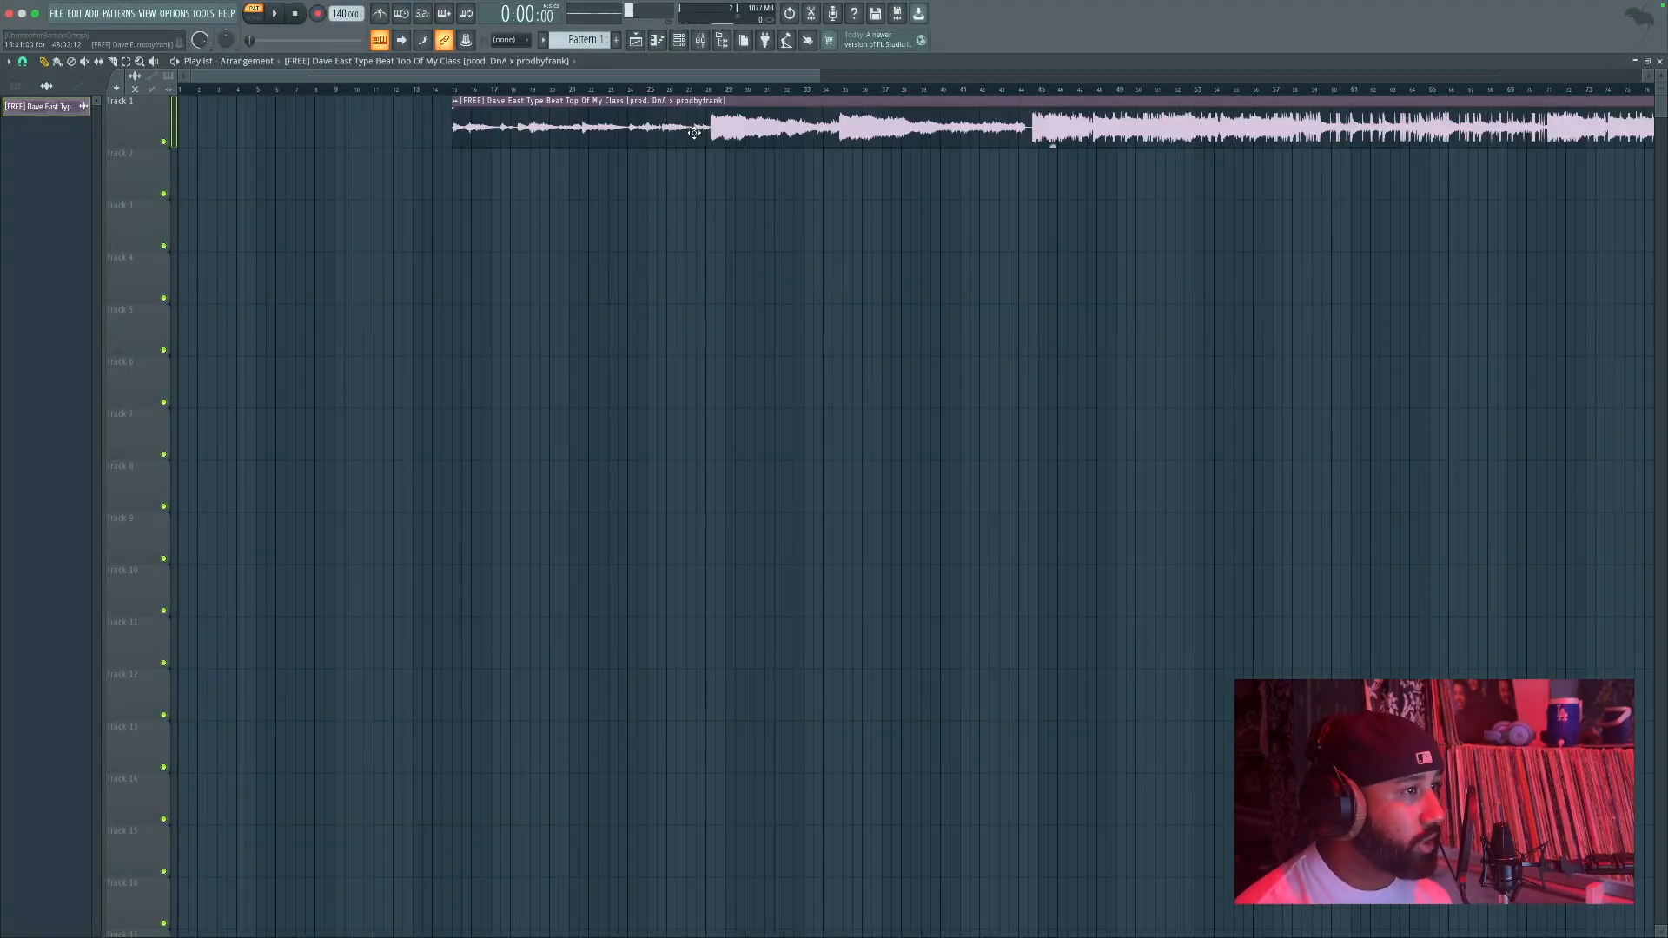
left_click_drag(694, 133, 419, 135)
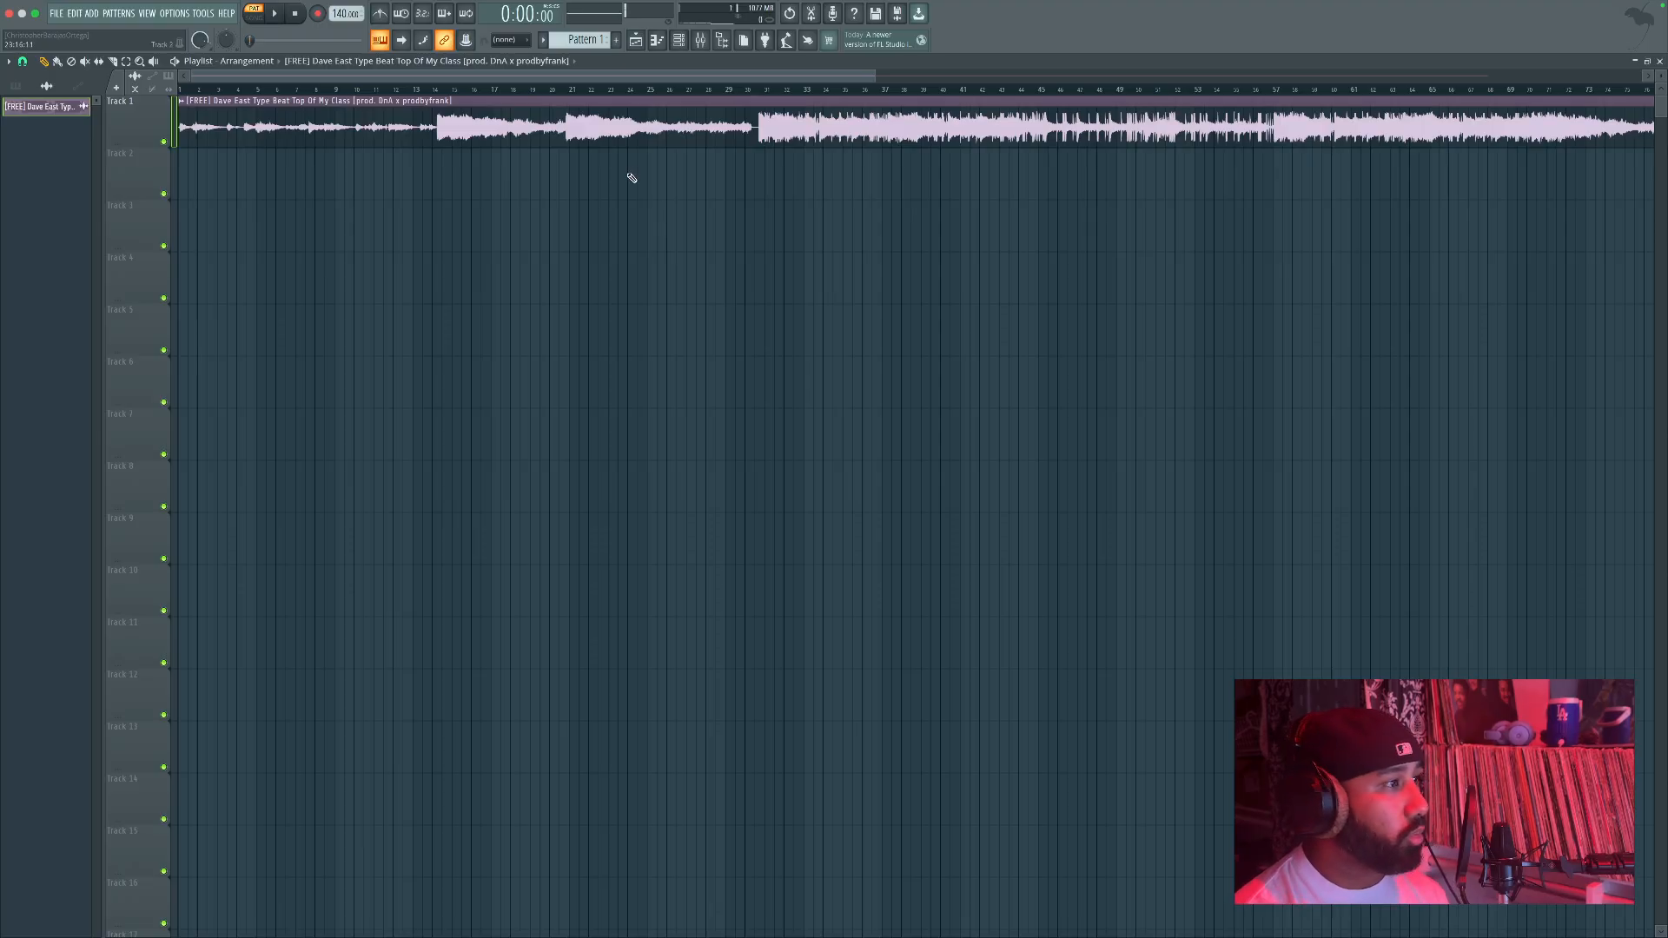
Step: Route the beat's audio clip to mixer track 1 and show the mixer
left_click_drag(871, 77, 654, 80)
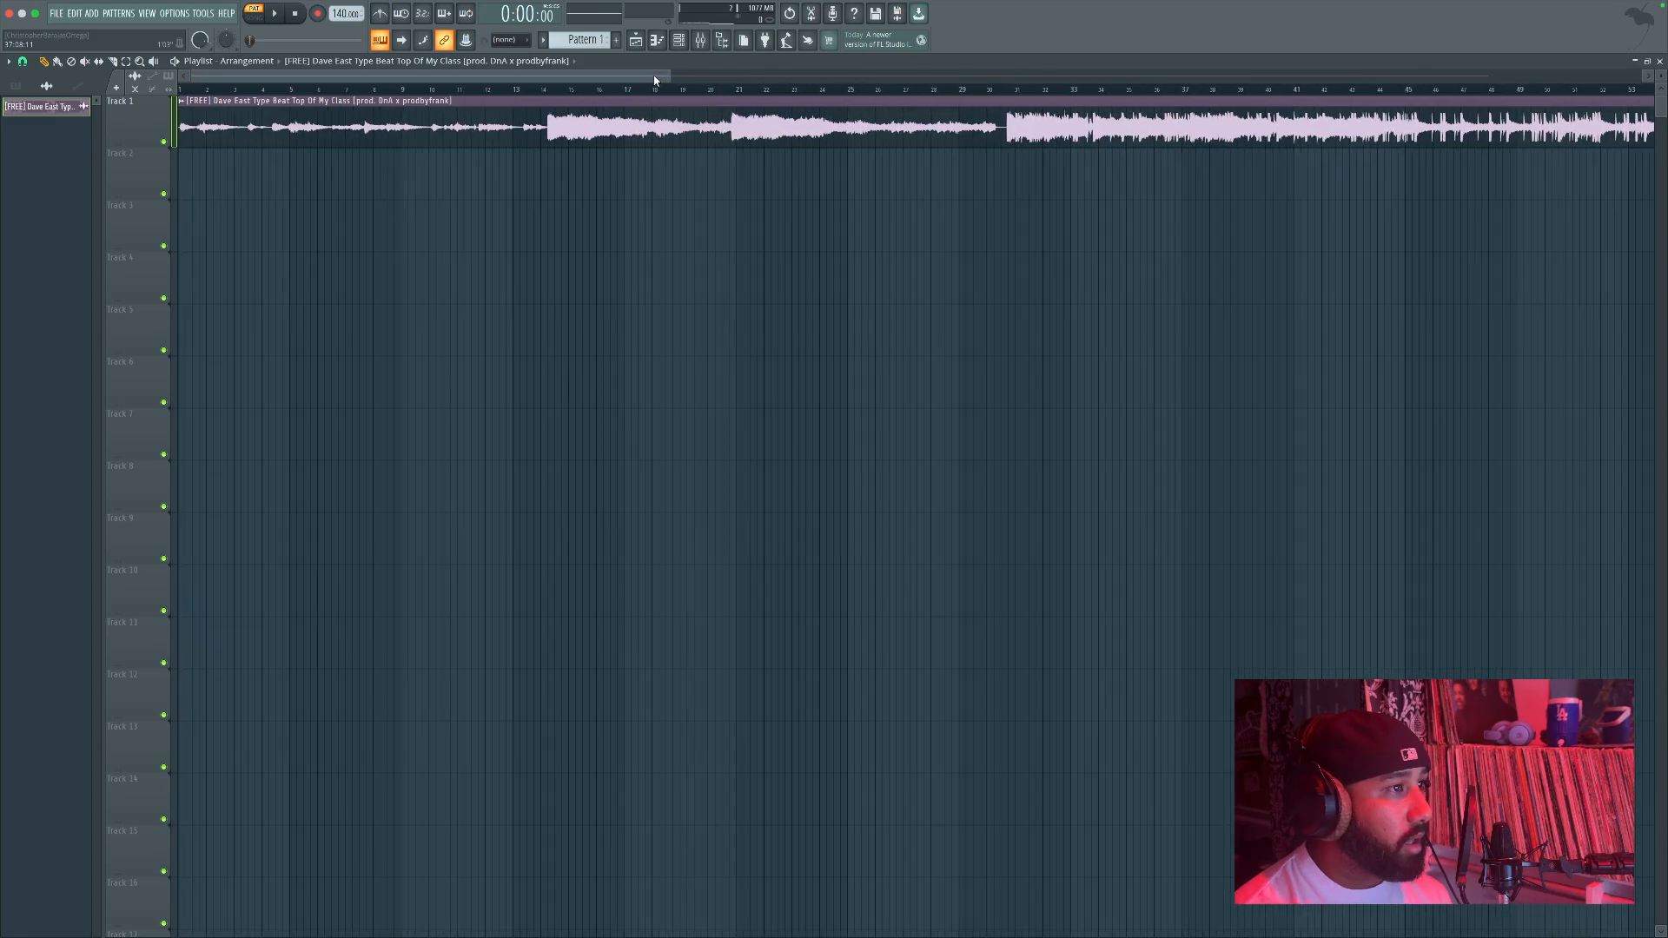
double_click(629, 135)
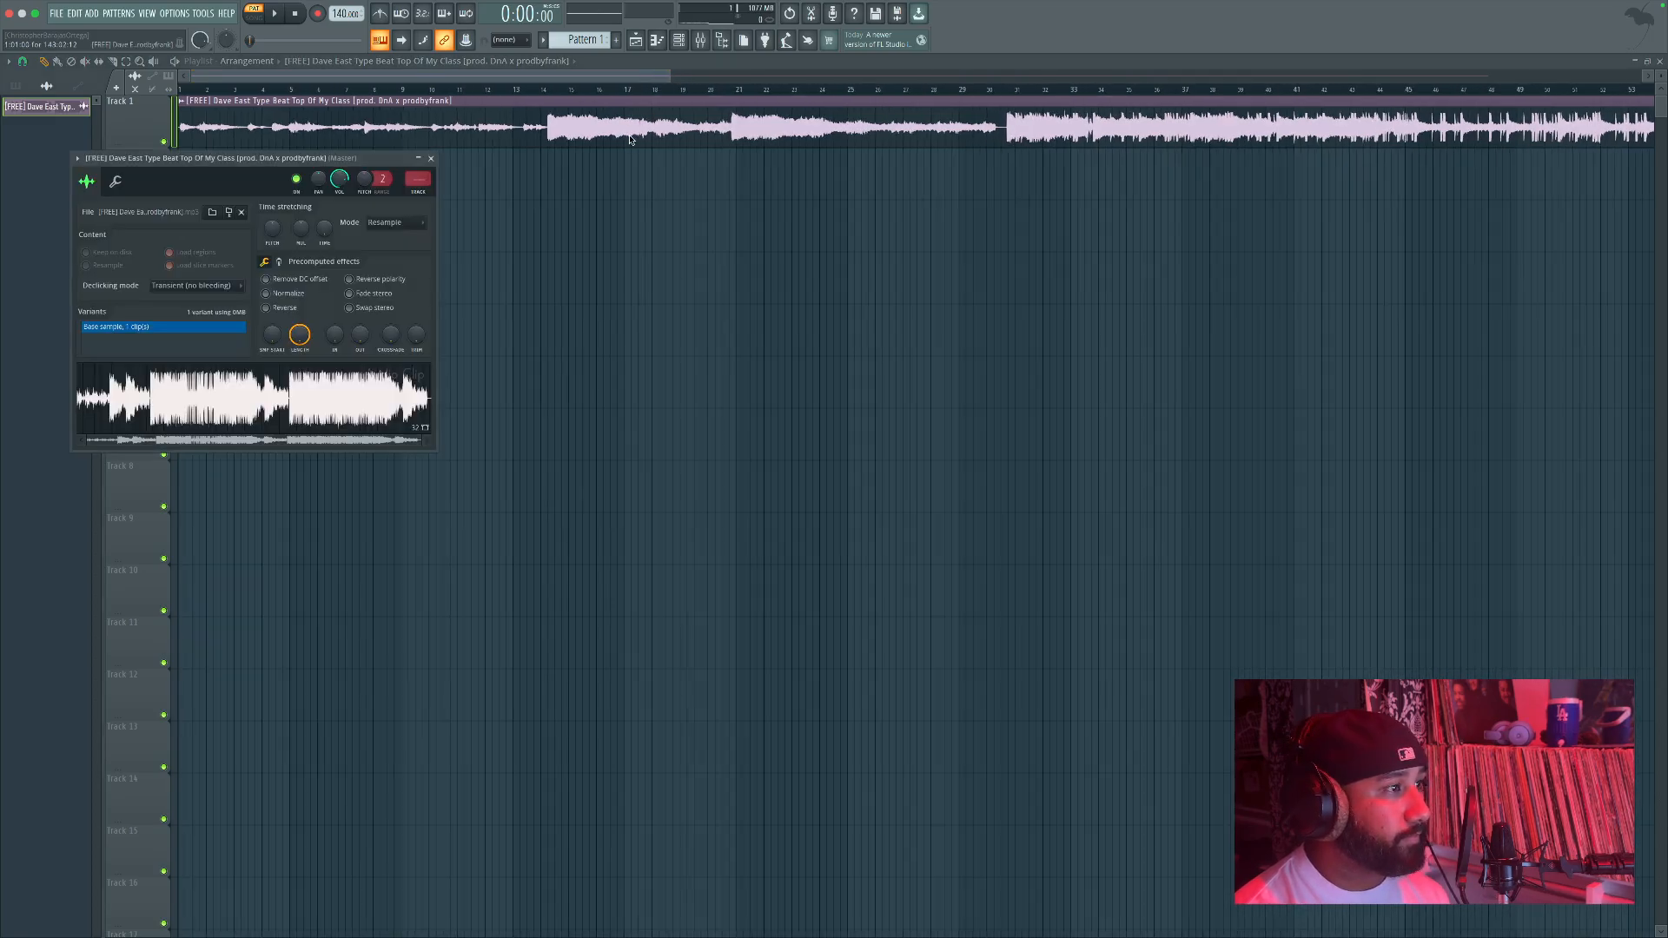
left_click_drag(419, 179, 419, 171)
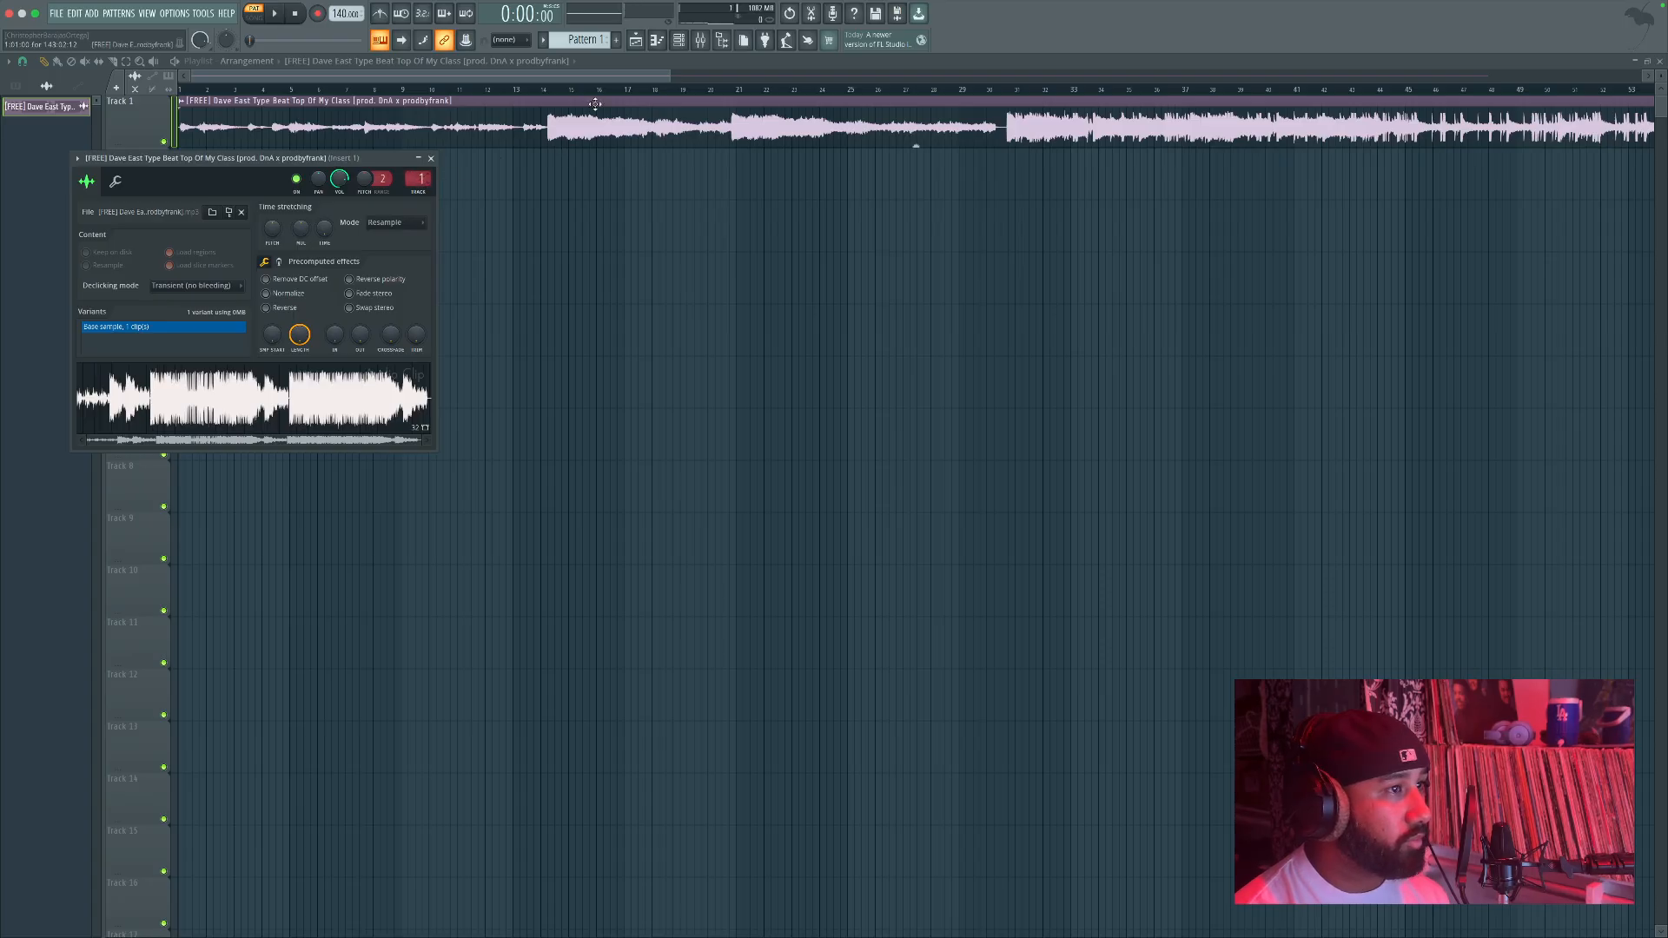
left_click(700, 40)
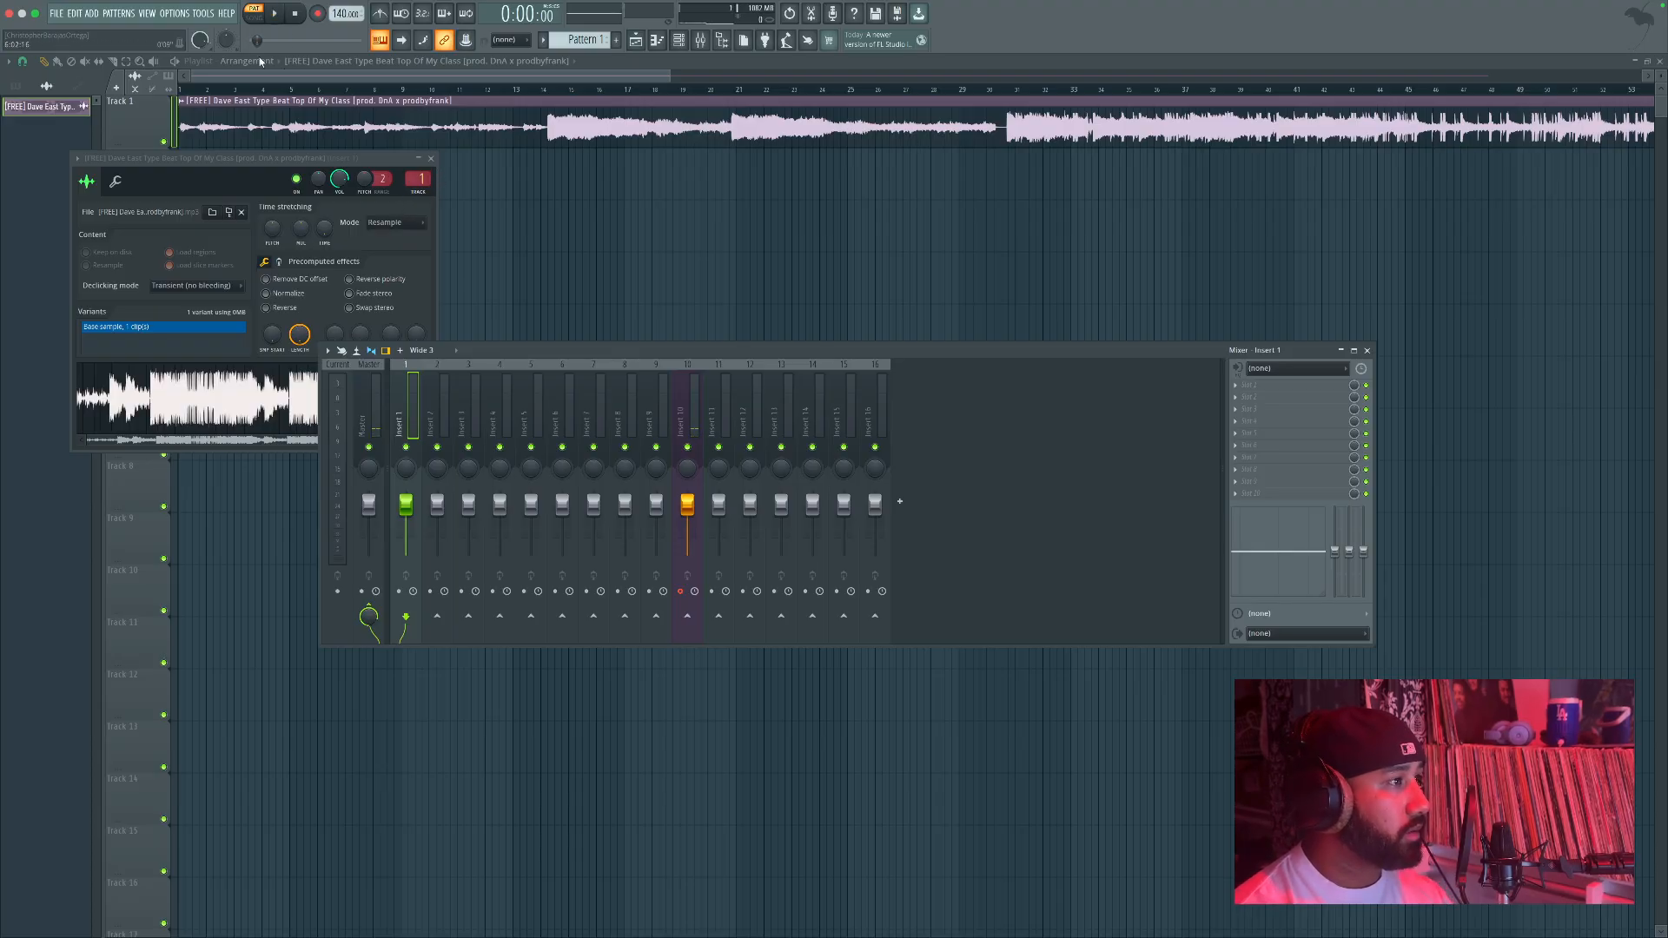
Step: Switch playback from pattern to song mode and play the beat briefly from the start
left_click(259, 19)
key("space")
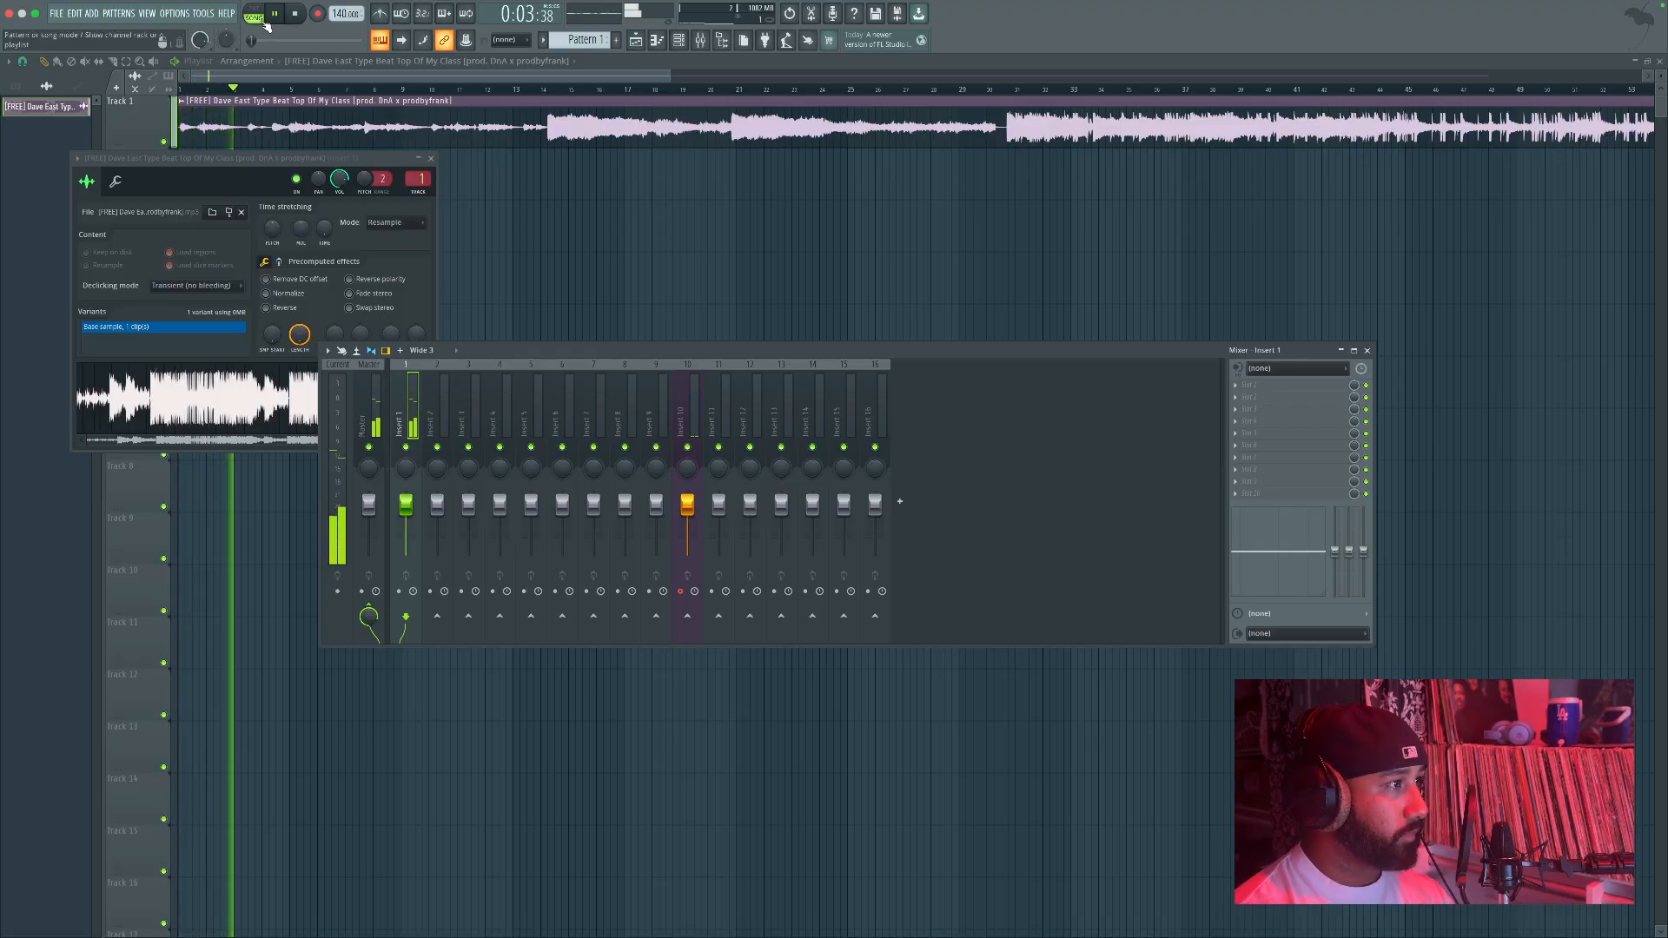
left_click(256, 10)
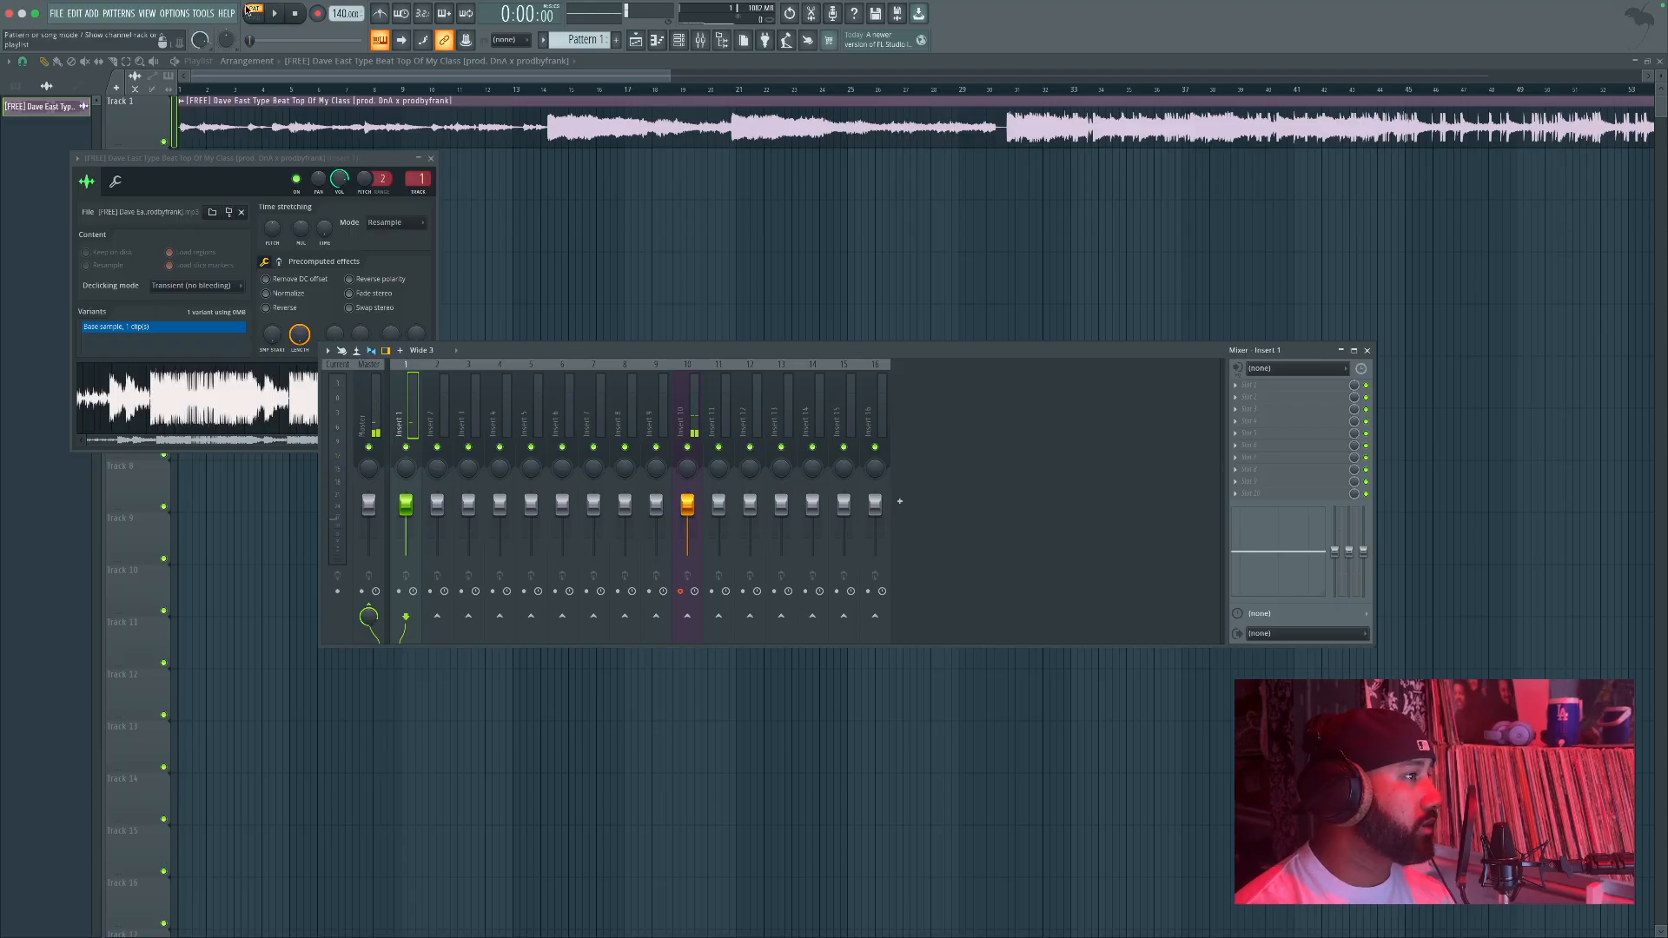
left_click(256, 17)
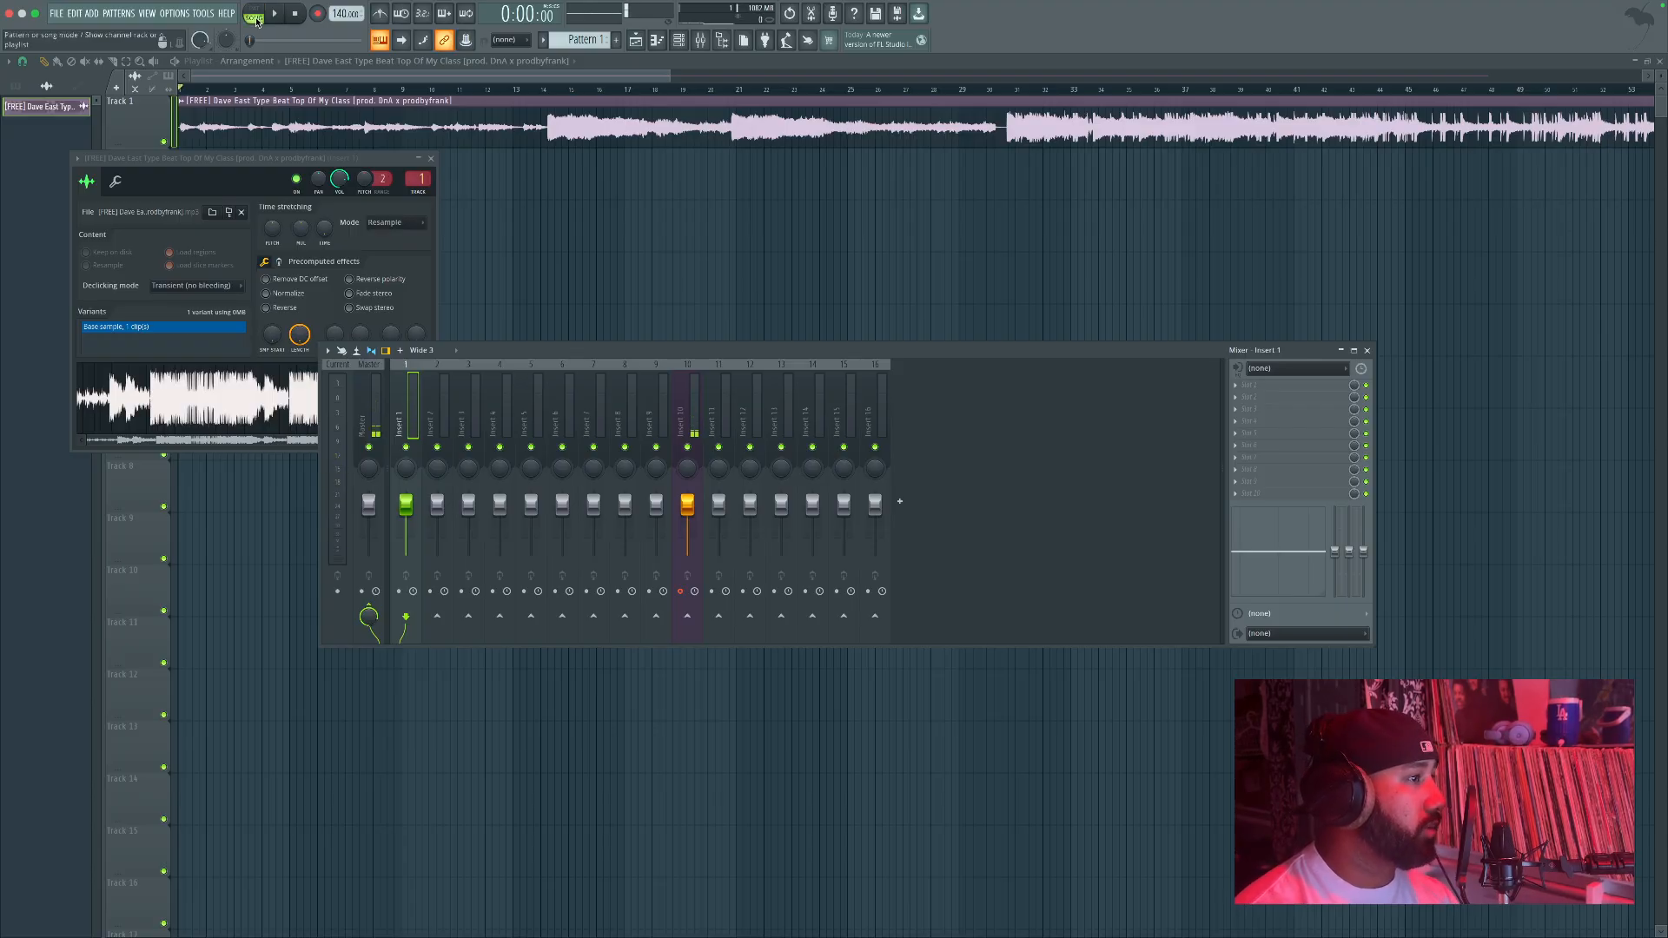
left_click(257, 11)
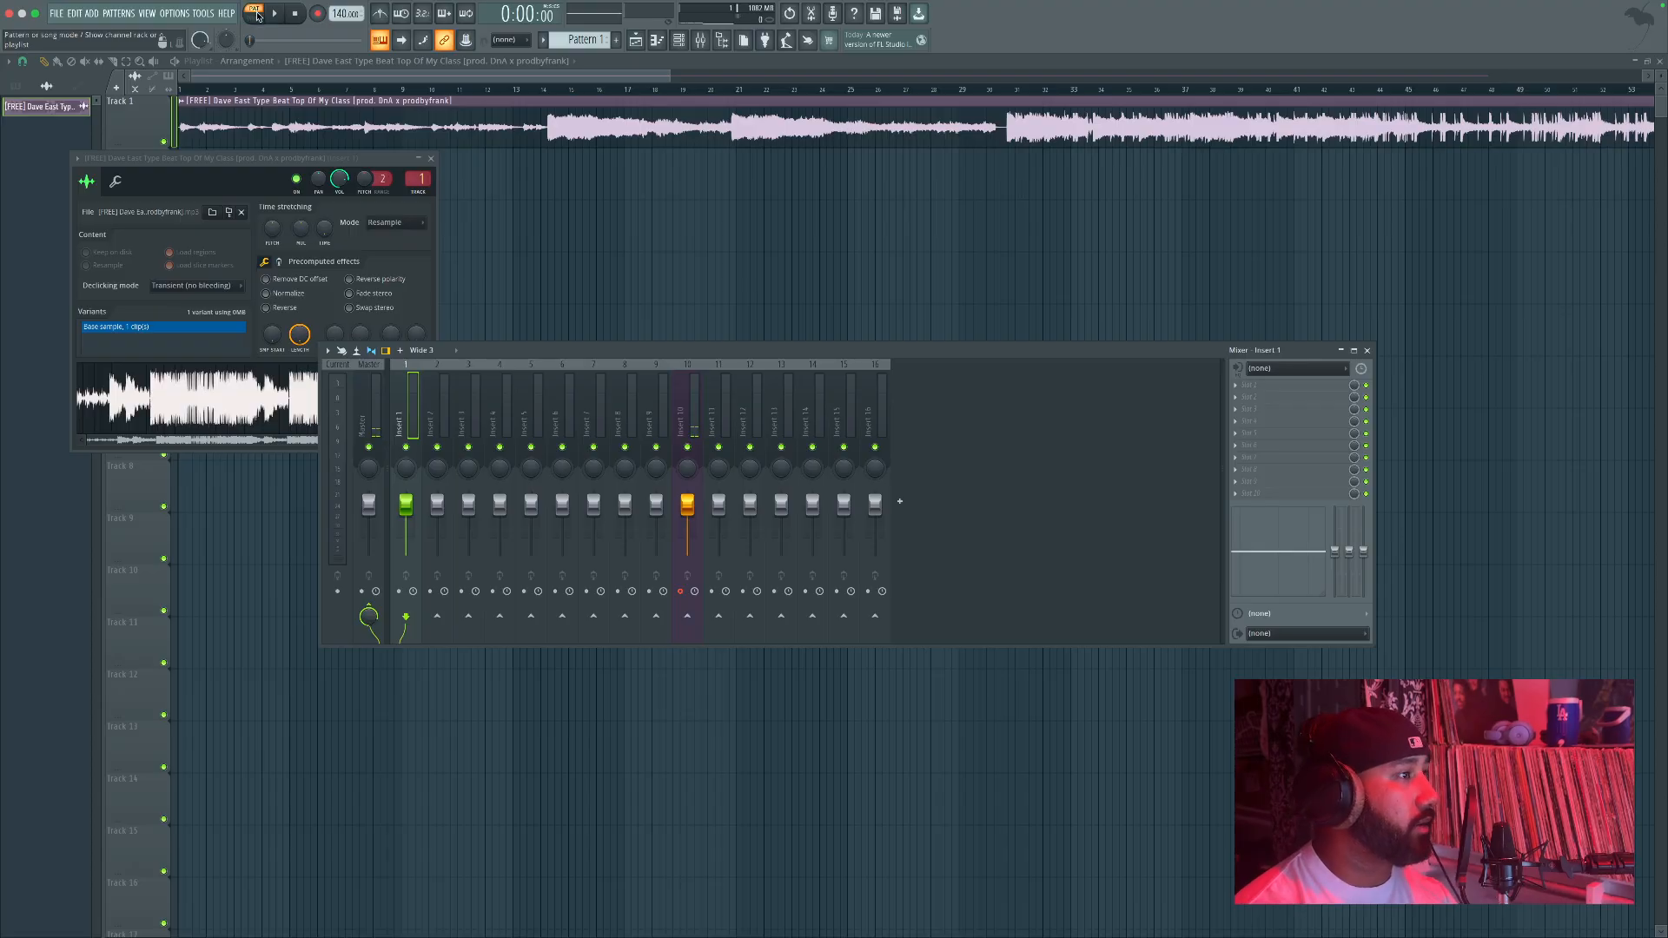
left_click(258, 18)
key("space")
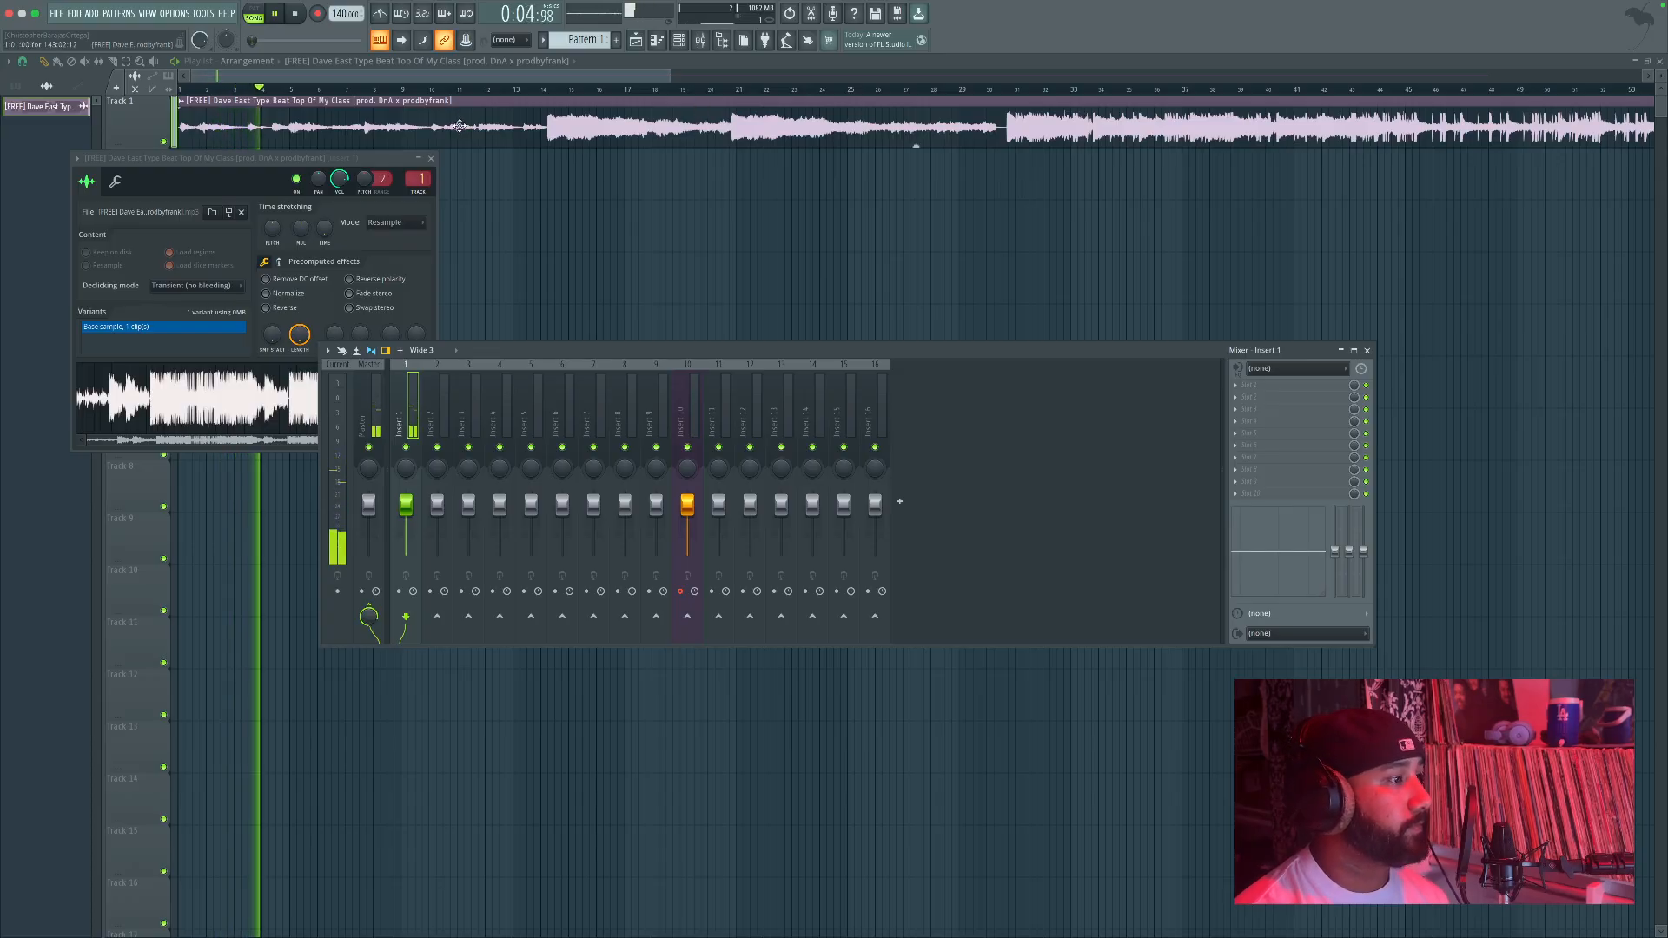
key("space")
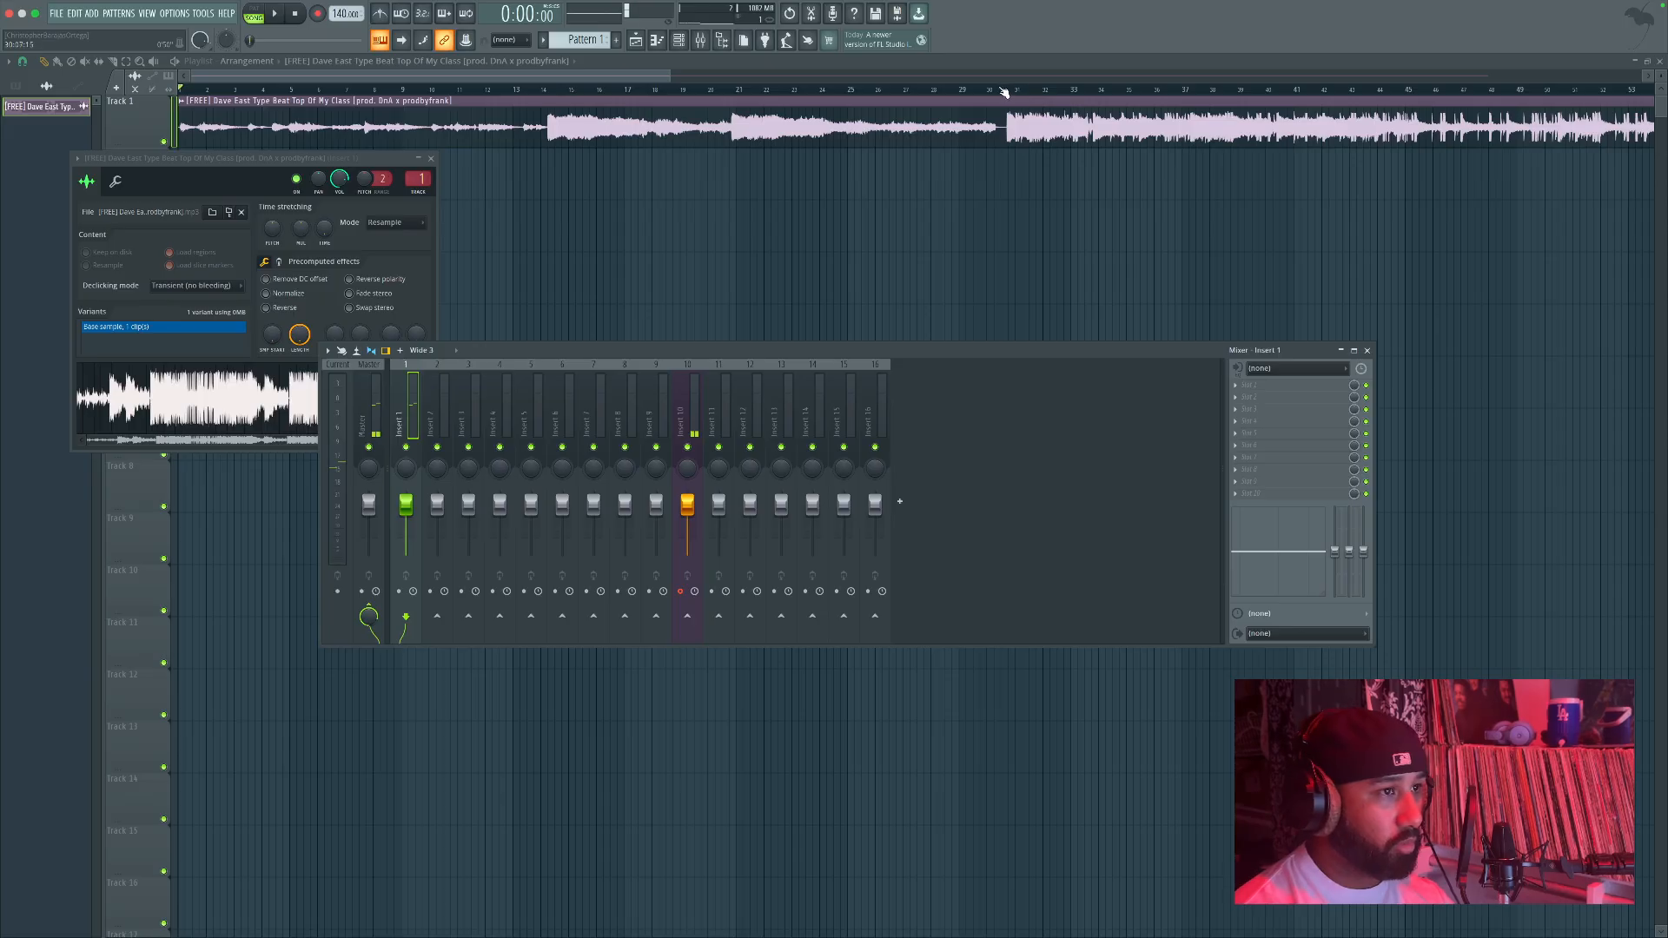
Step: Play the beat from 0:48, just before its louder section, and check its level in the mixer
key("F12")
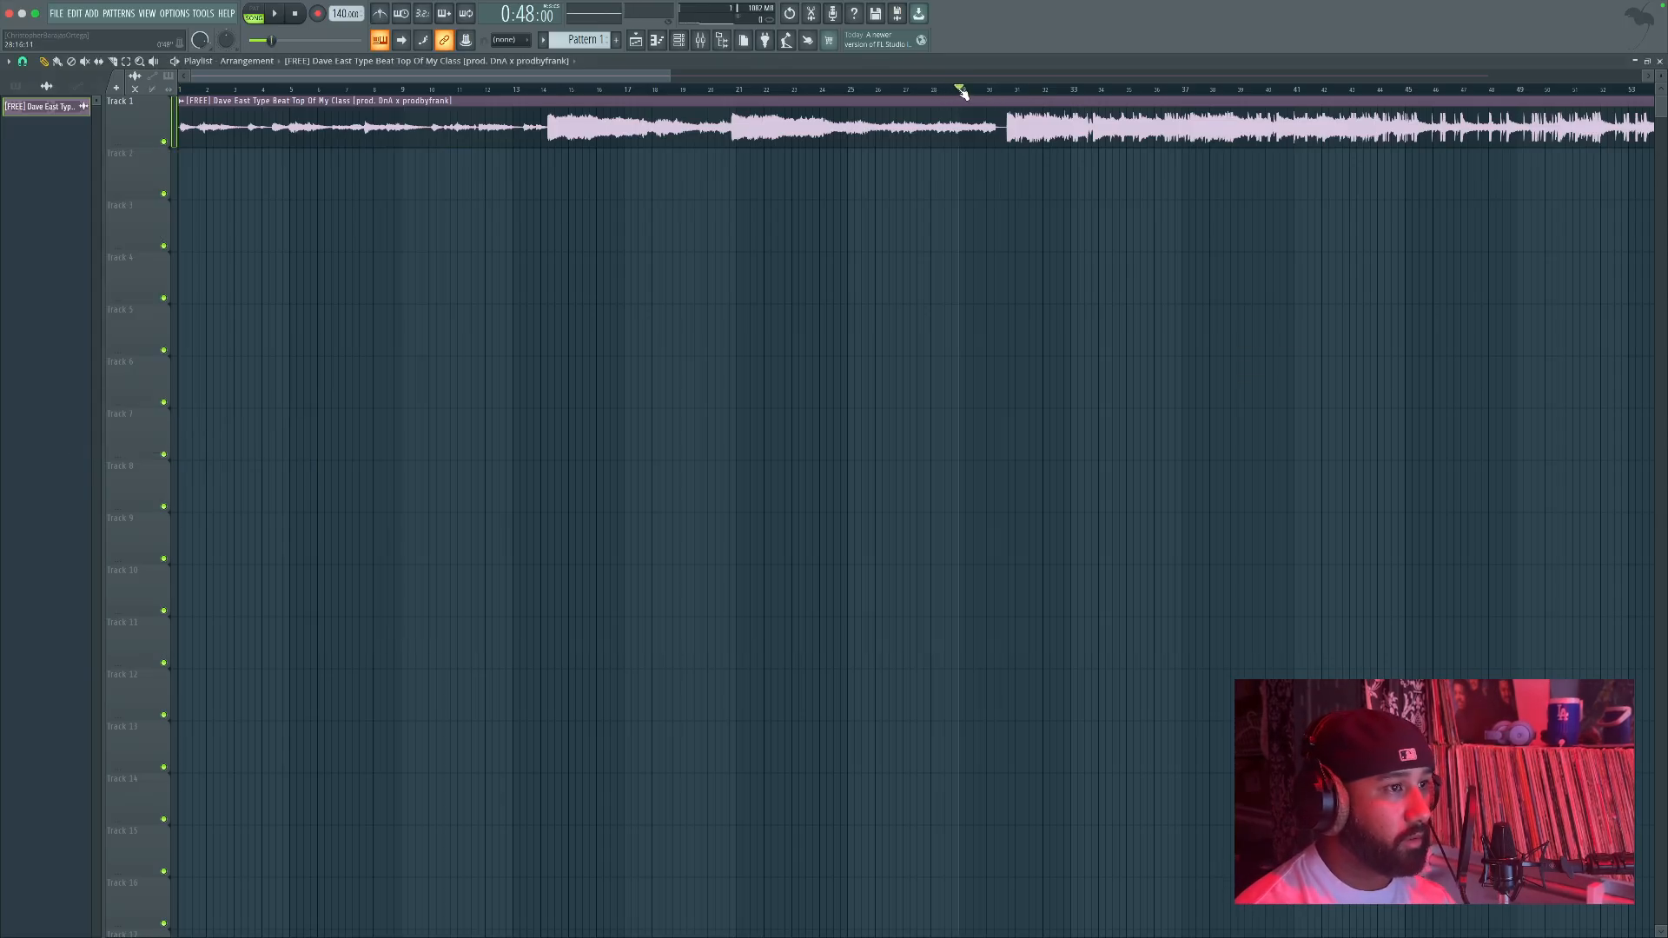
left_click(959, 91)
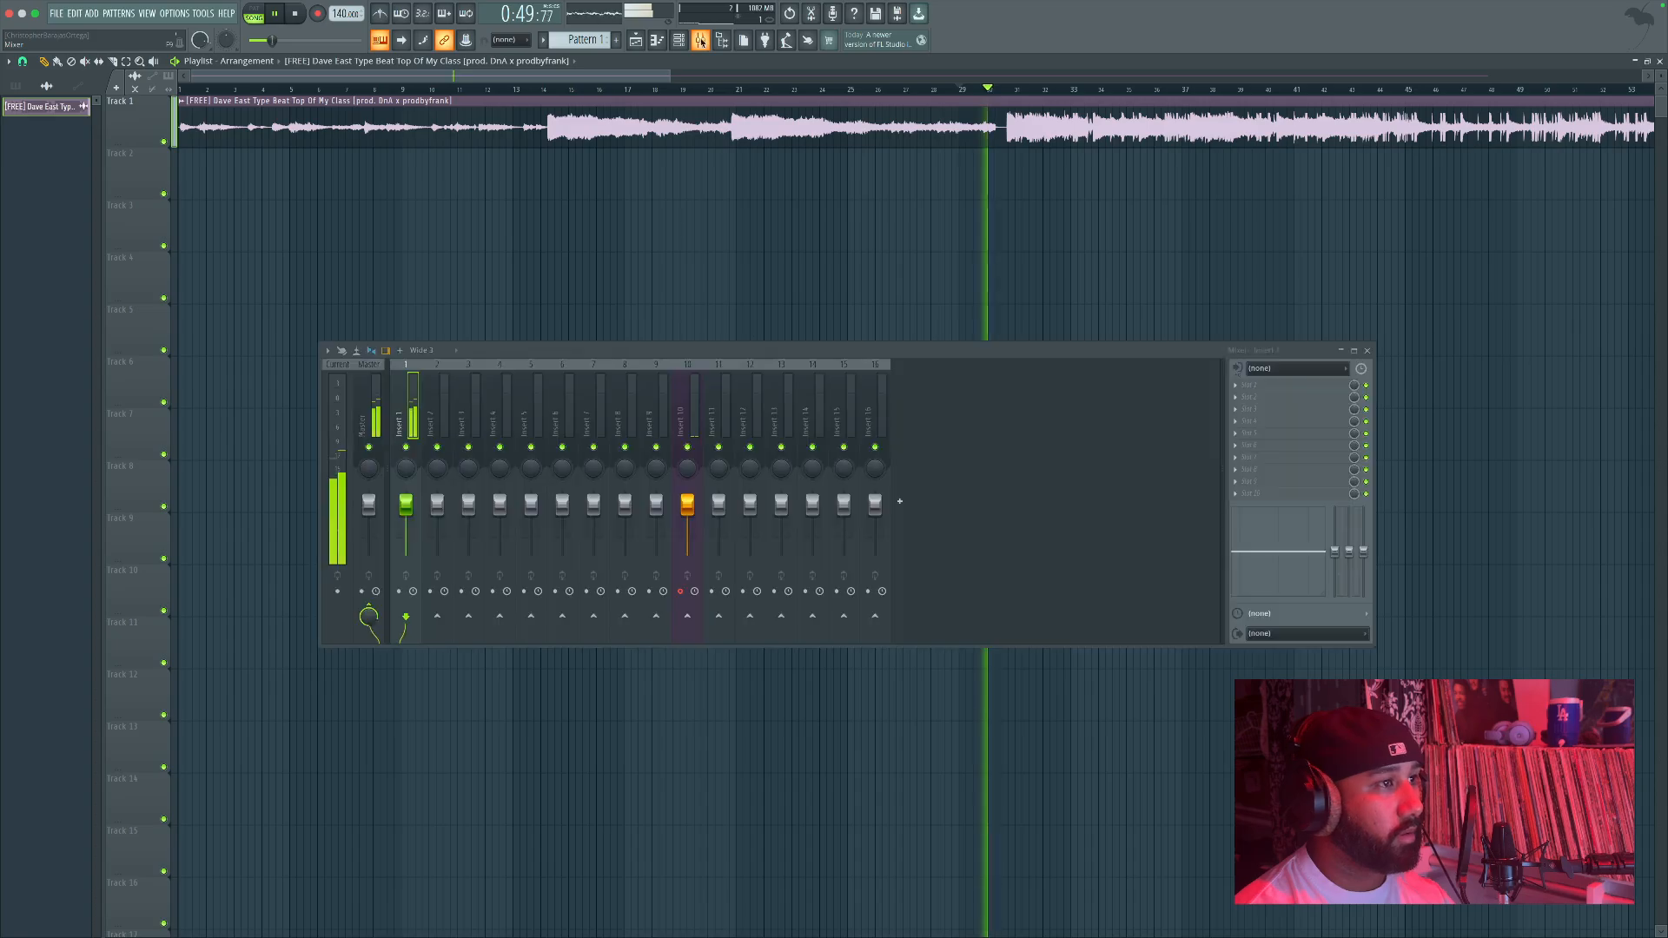
key("F9")
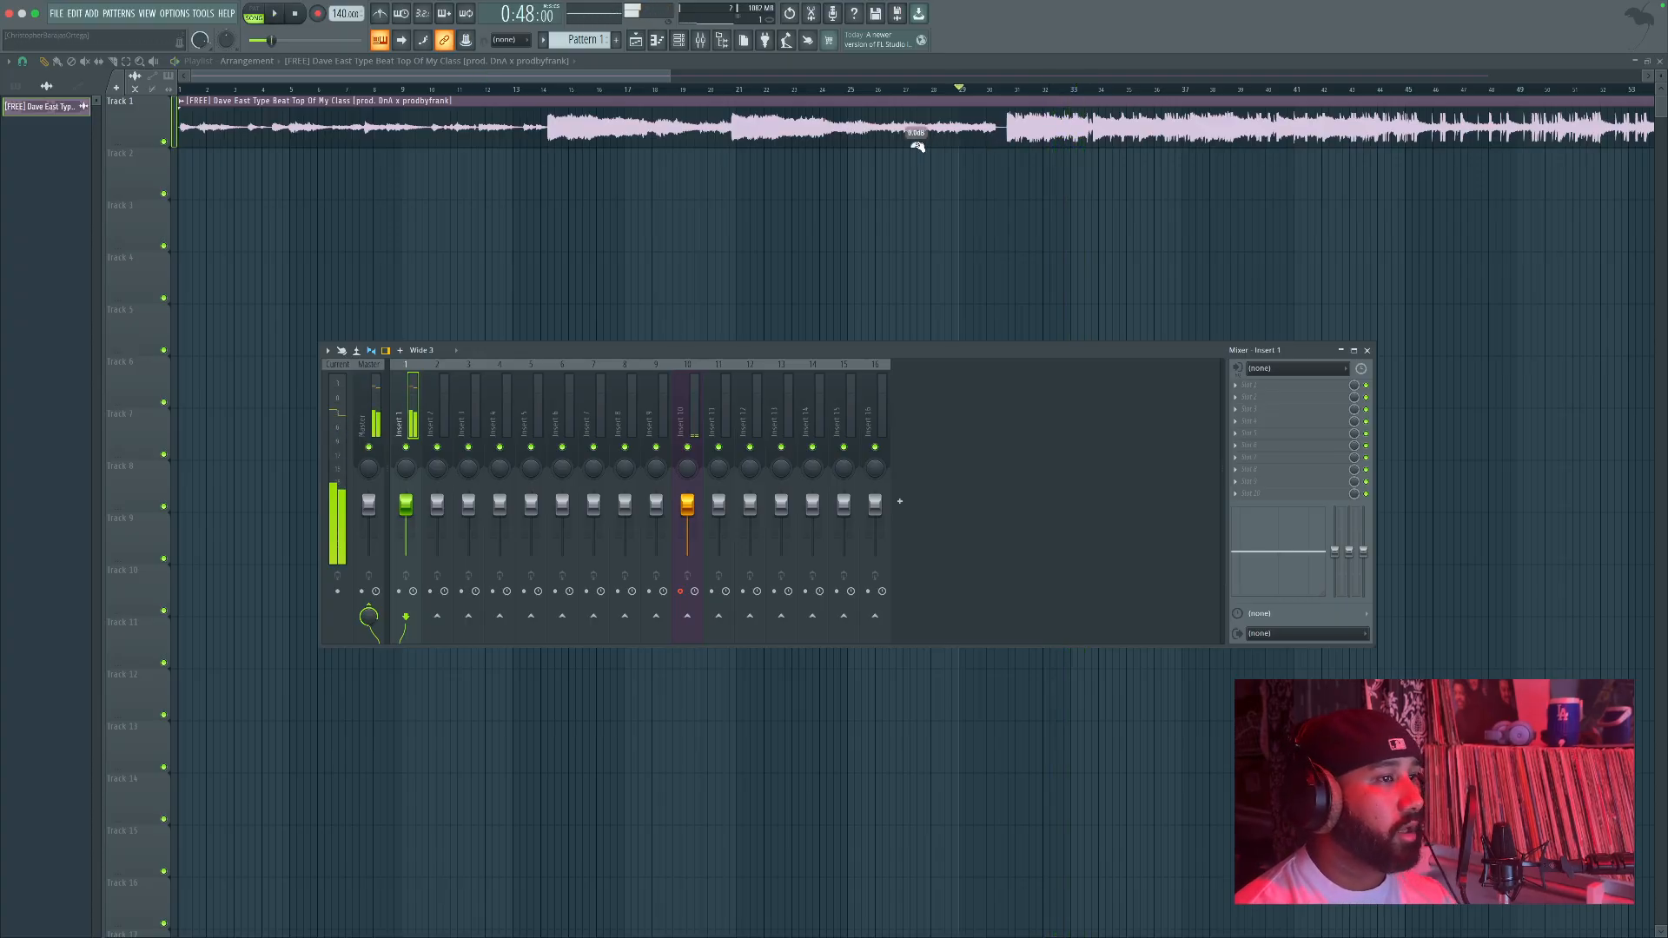
key("space")
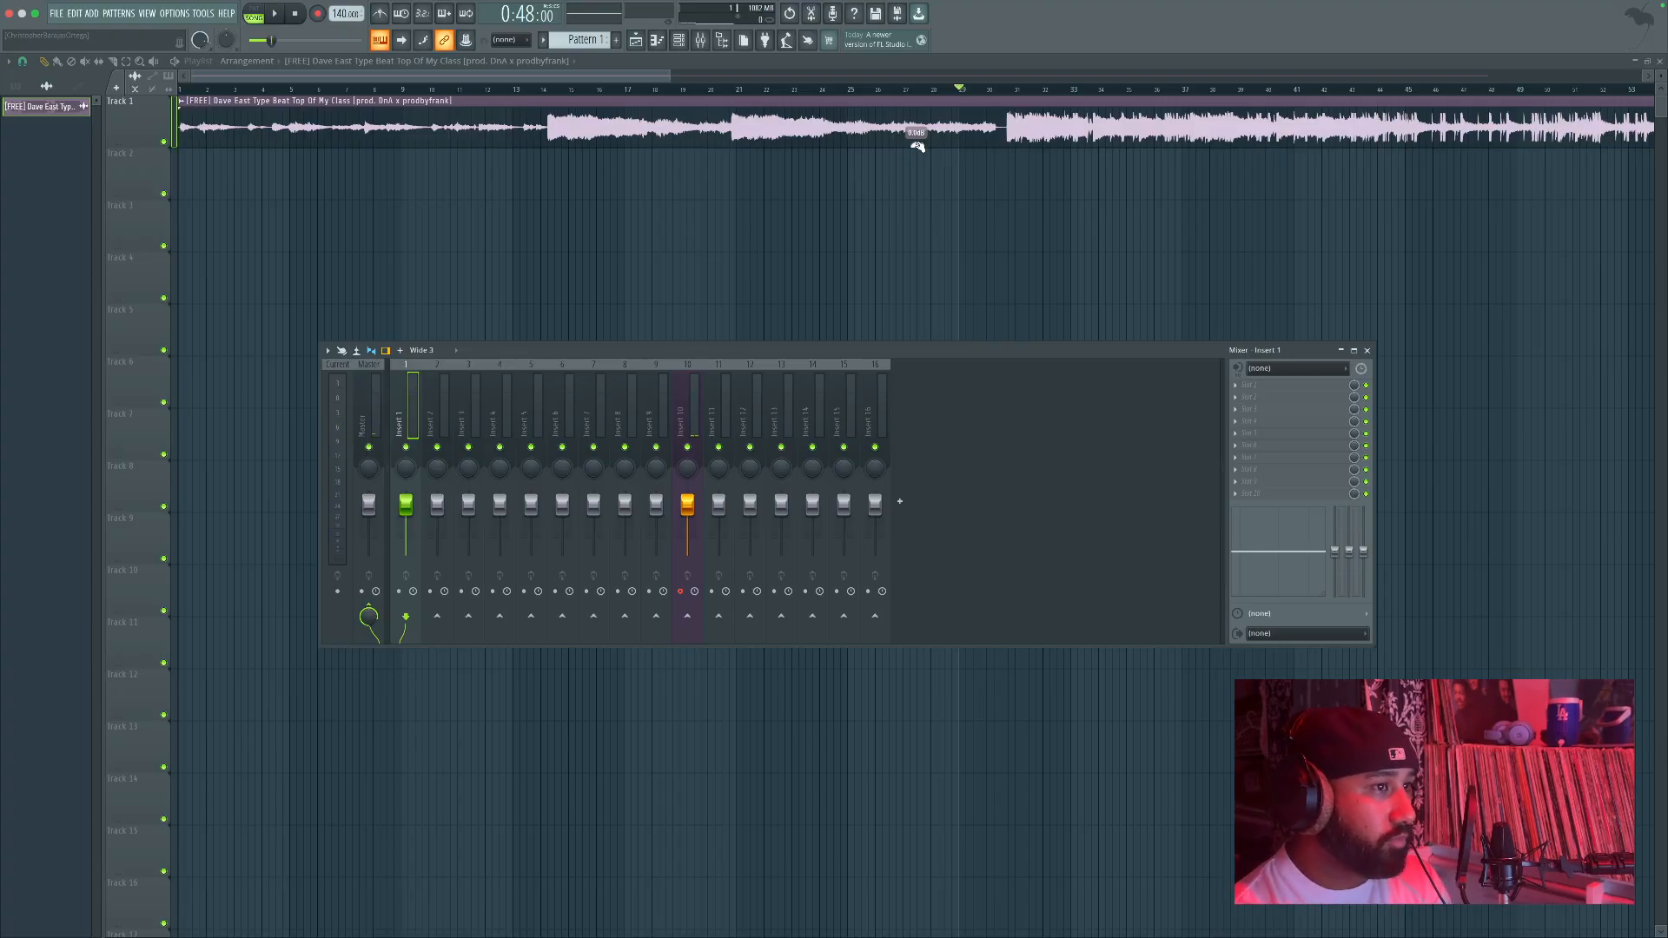
Step: Lower the beat clip's volume in the playlist and play it from 0:48 to check the new level in the mixer
key("F9")
left_click_drag(916, 146, 917, 143)
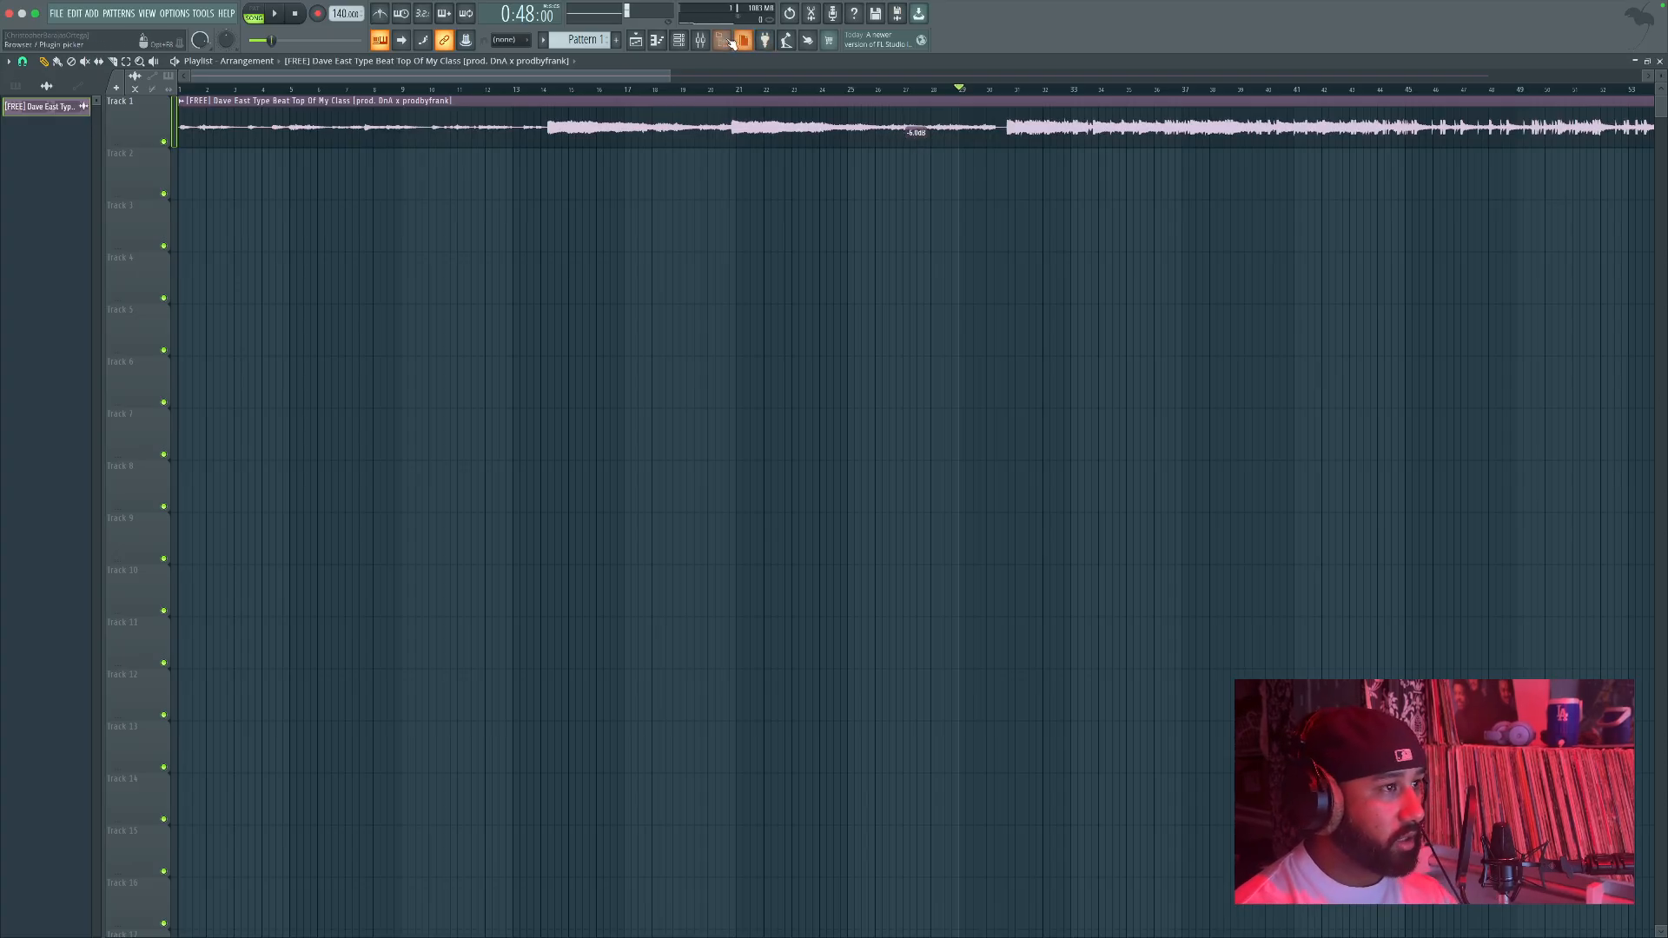
left_click(699, 42)
key("space")
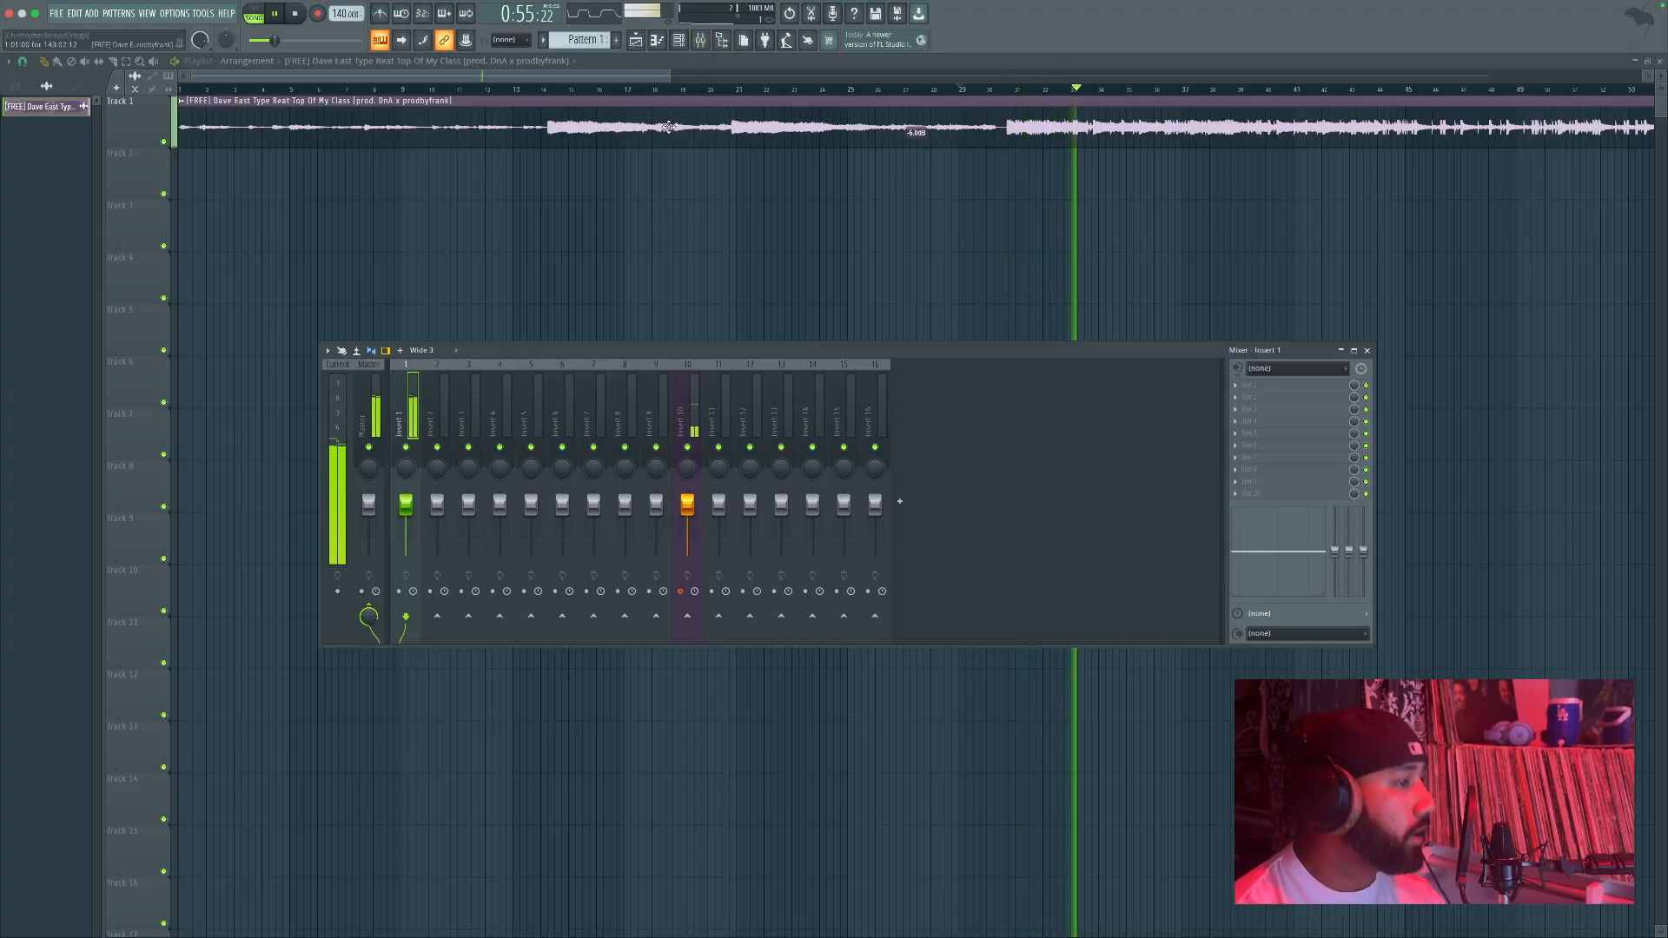
key("space")
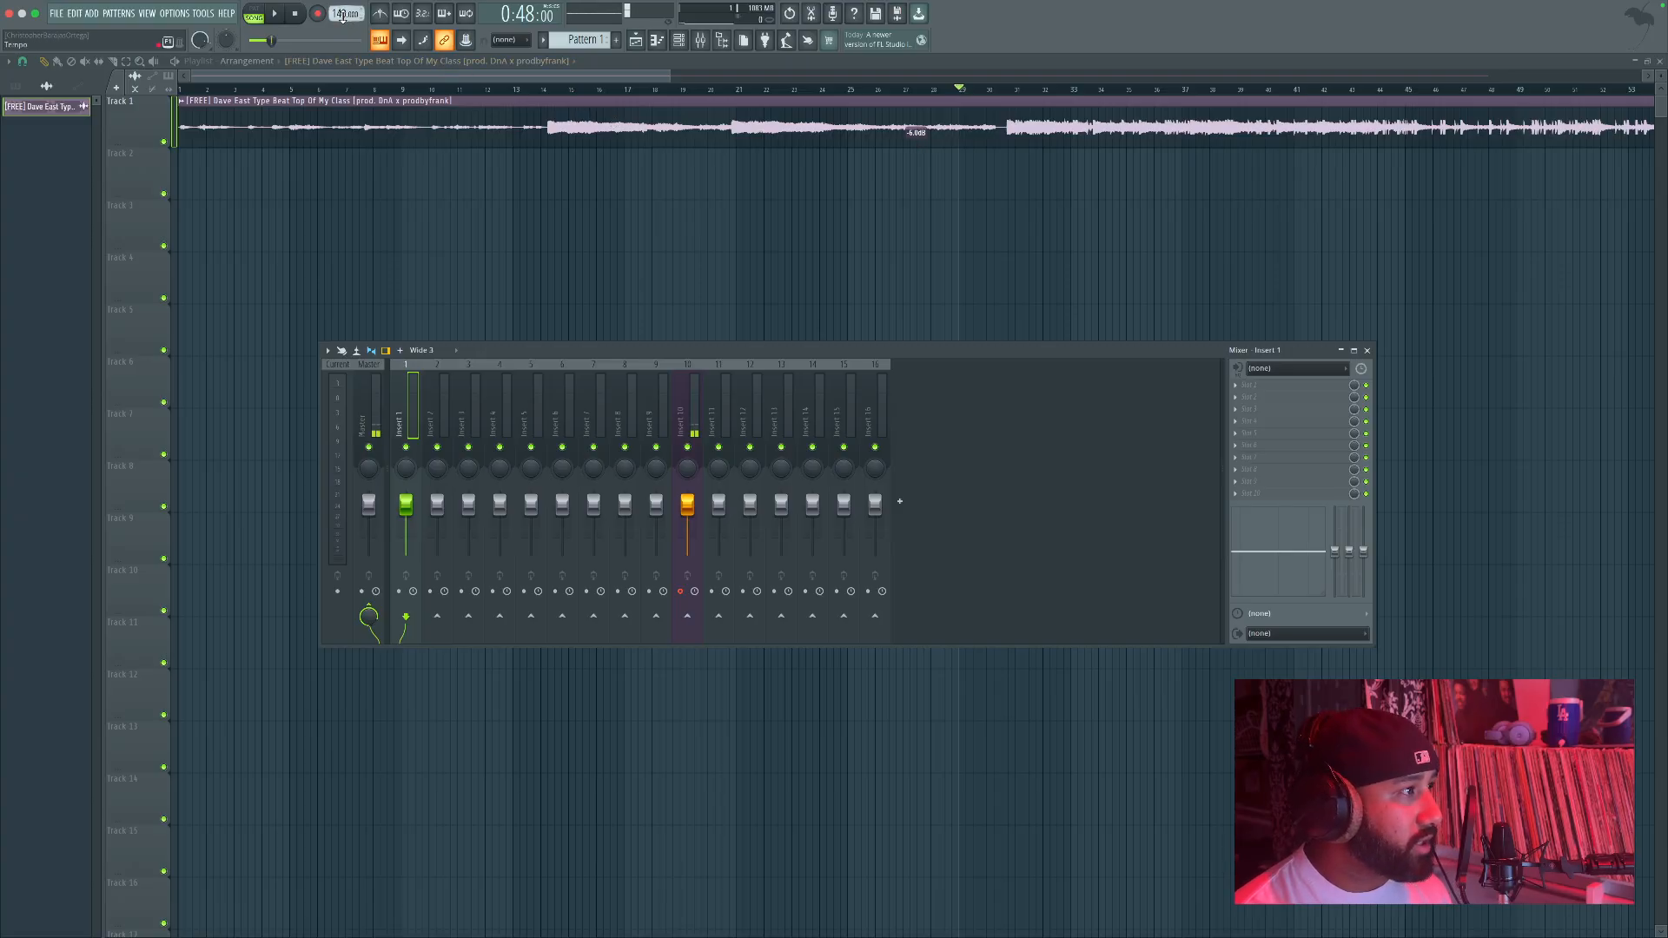
Step: Detect the beat sample's tempo using the 50 to 100 BPM range and set the project tempo to 85 BPM
double_click(724, 122)
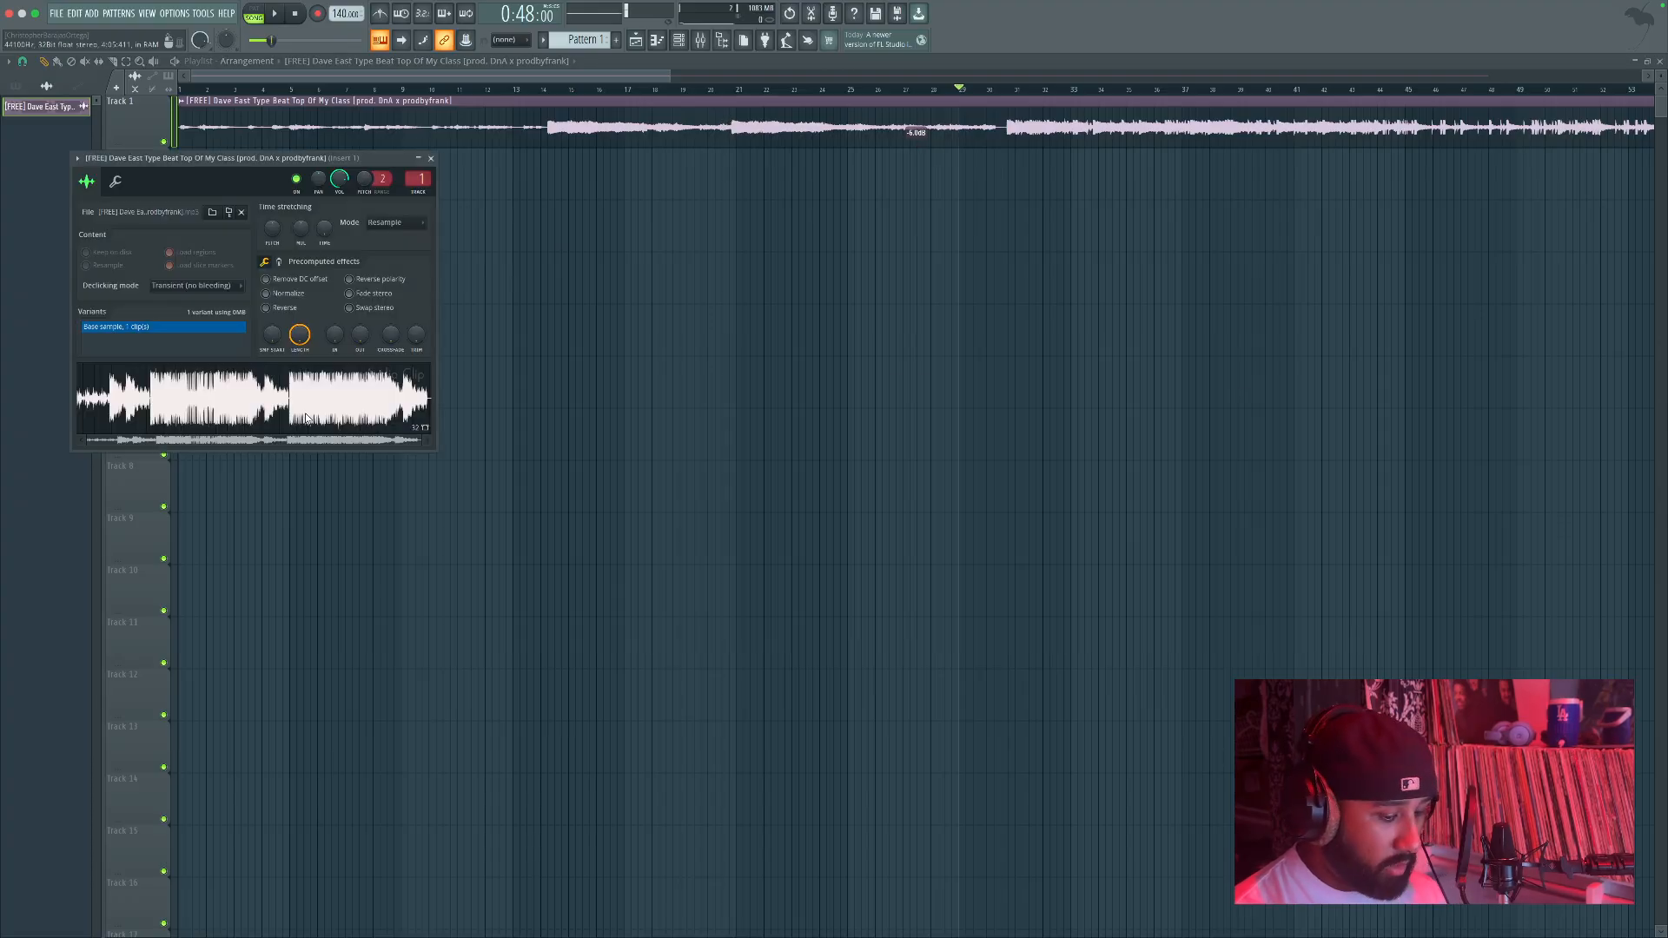
right_click(306, 419)
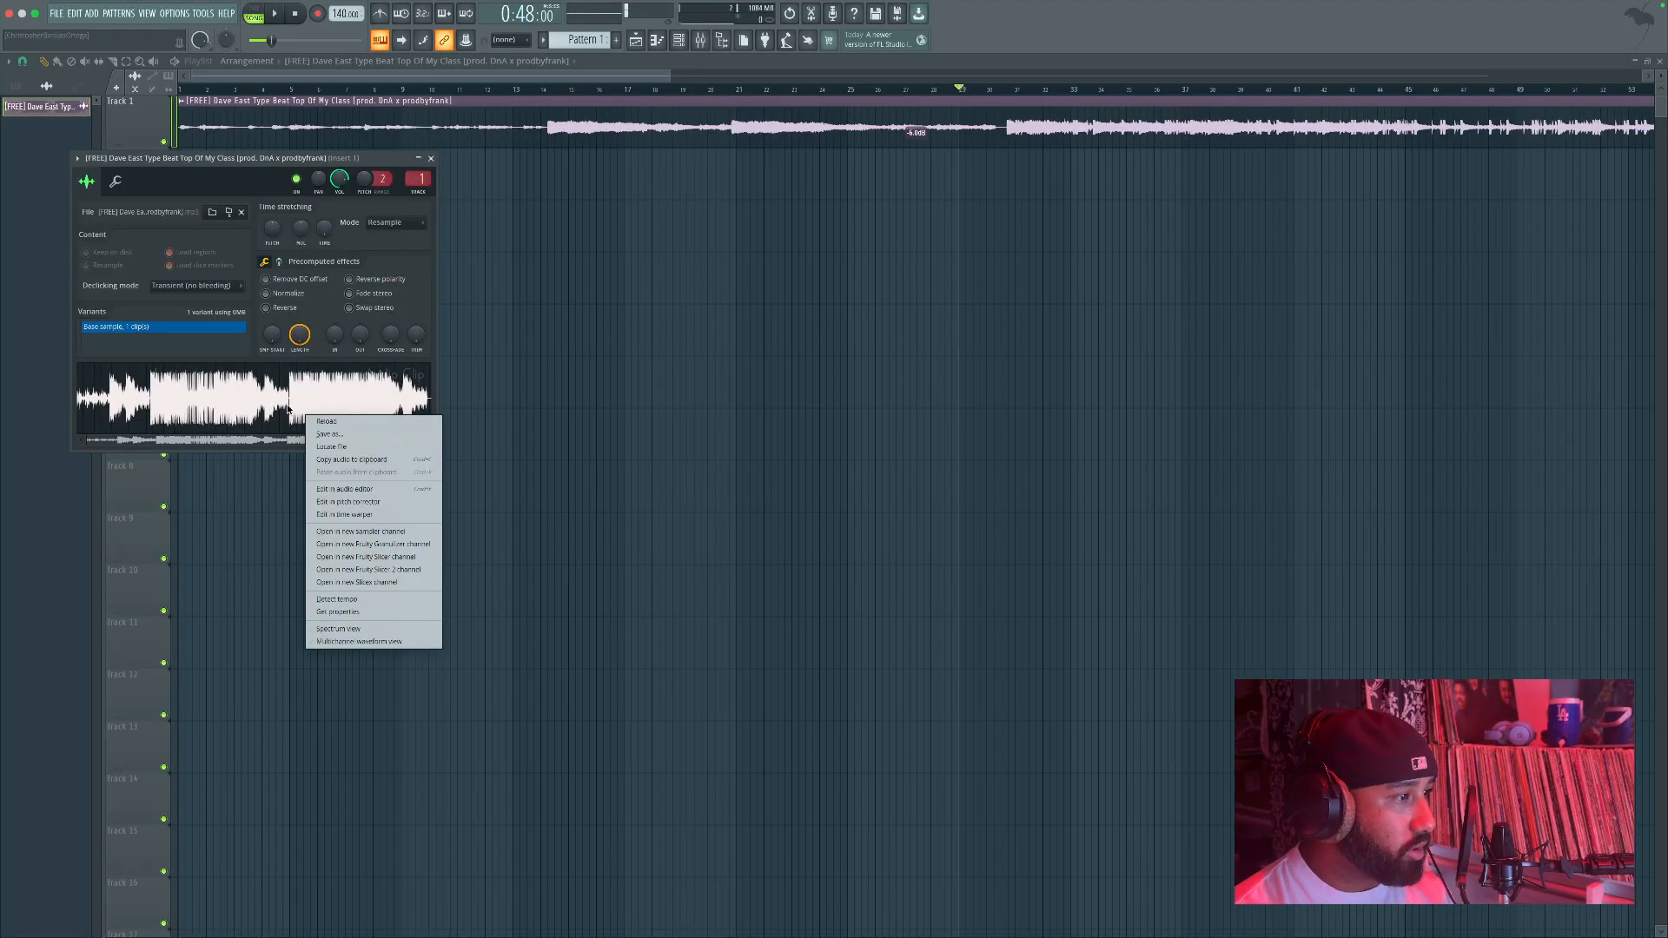
left_click(339, 599)
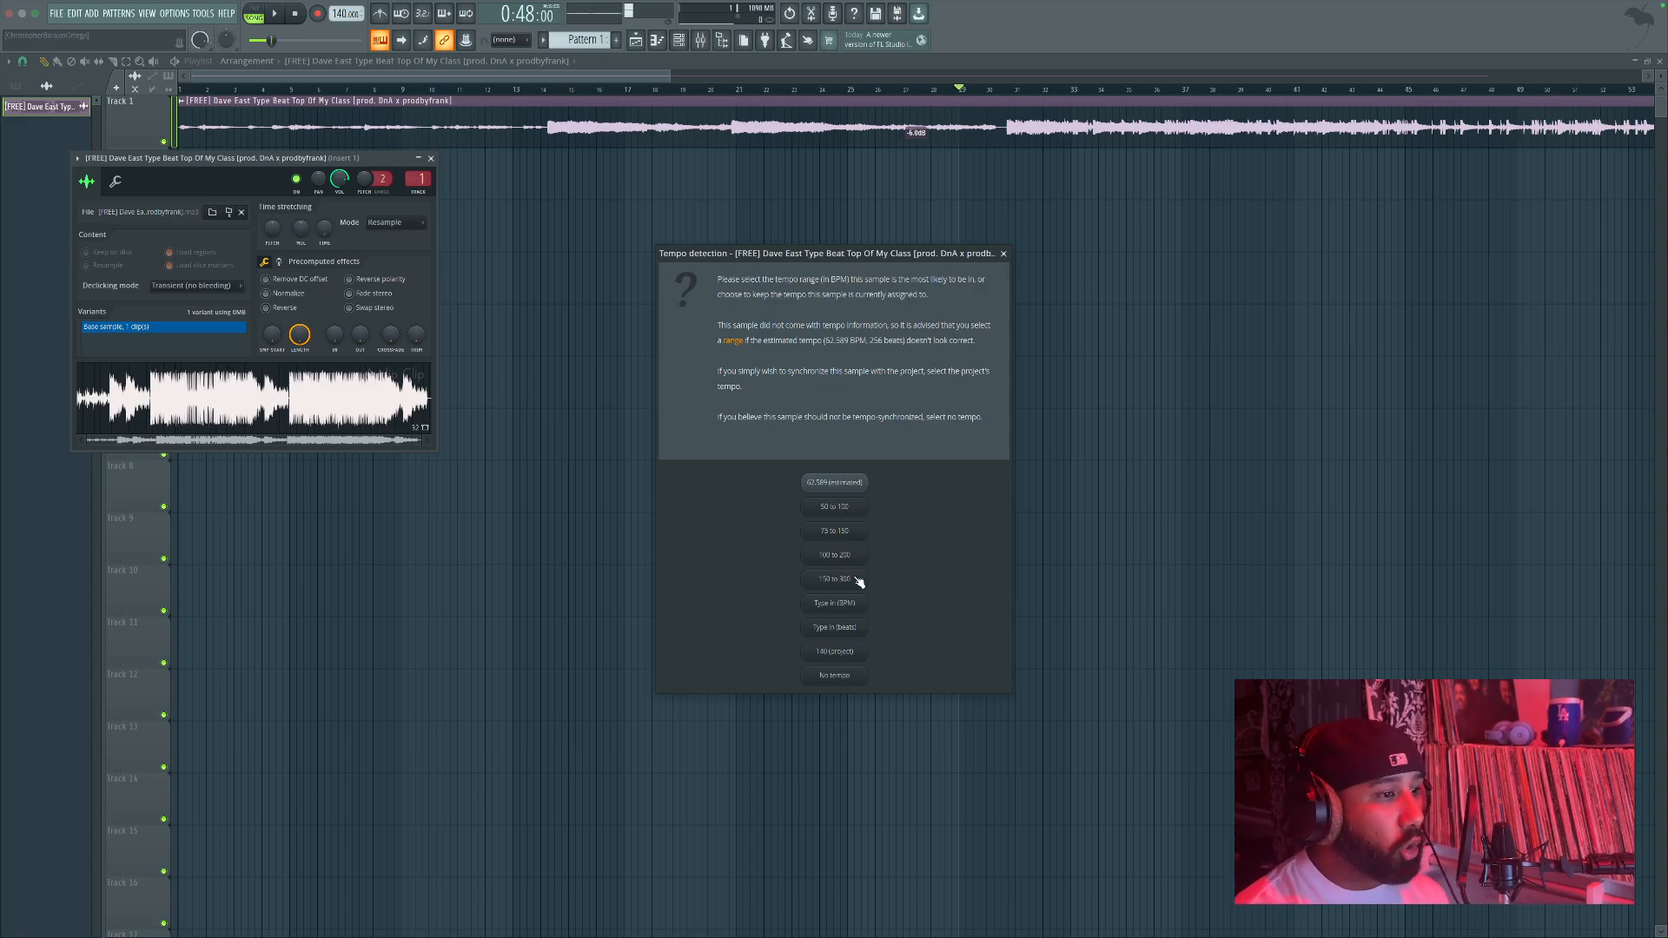
left_click(843, 504)
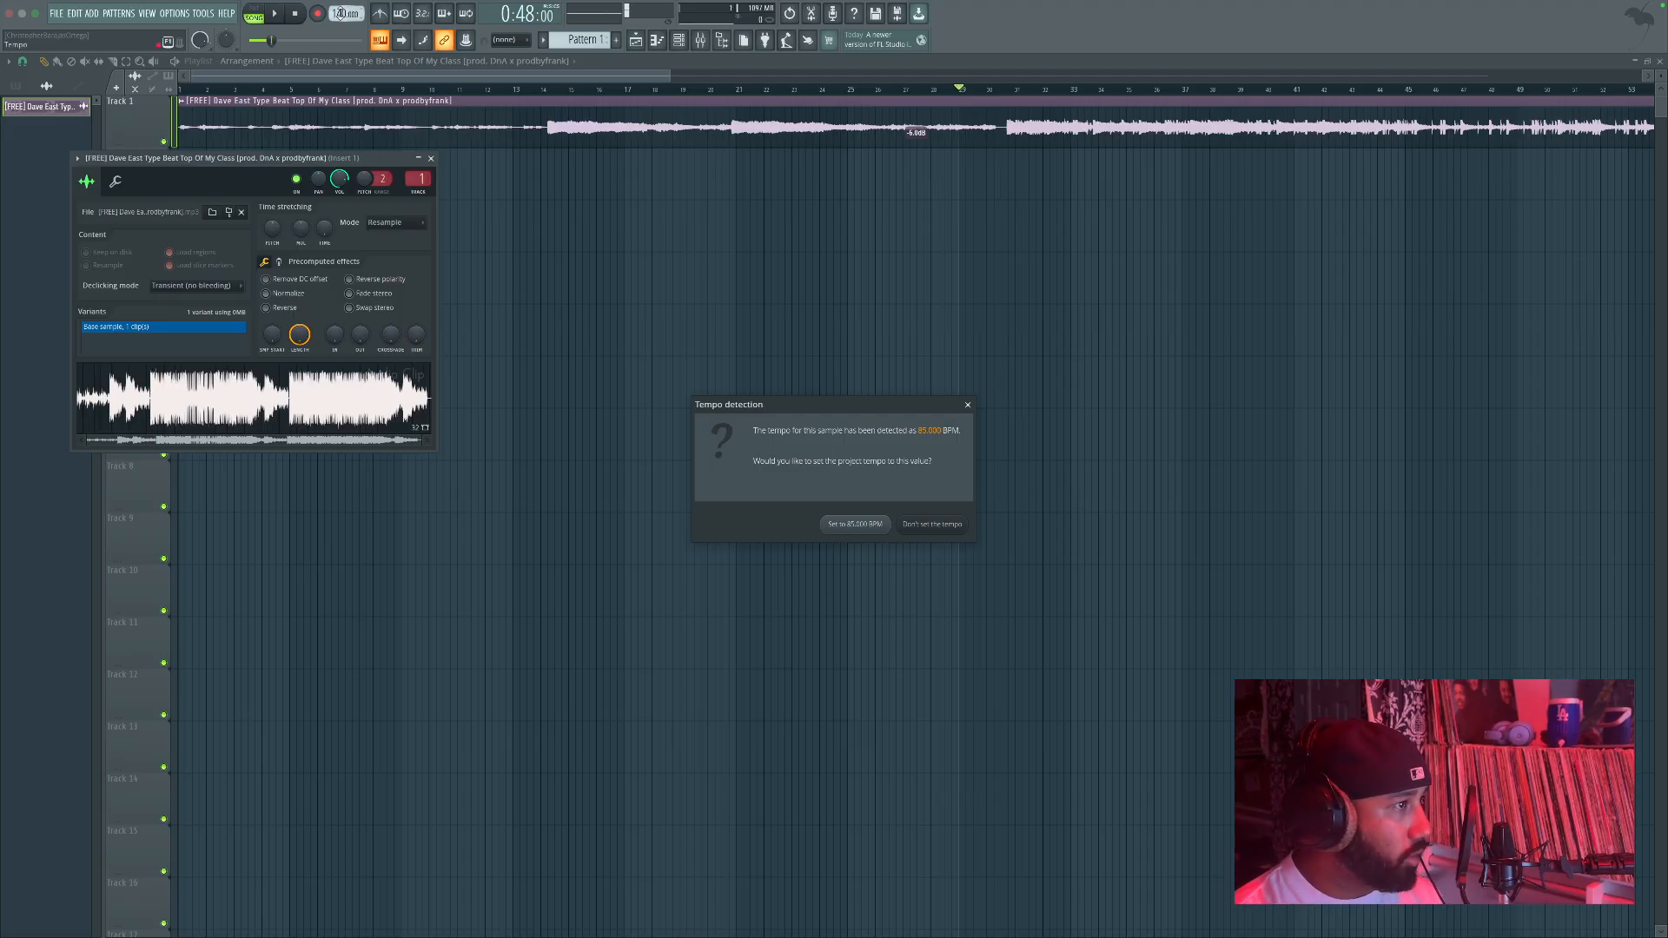
left_click(860, 523)
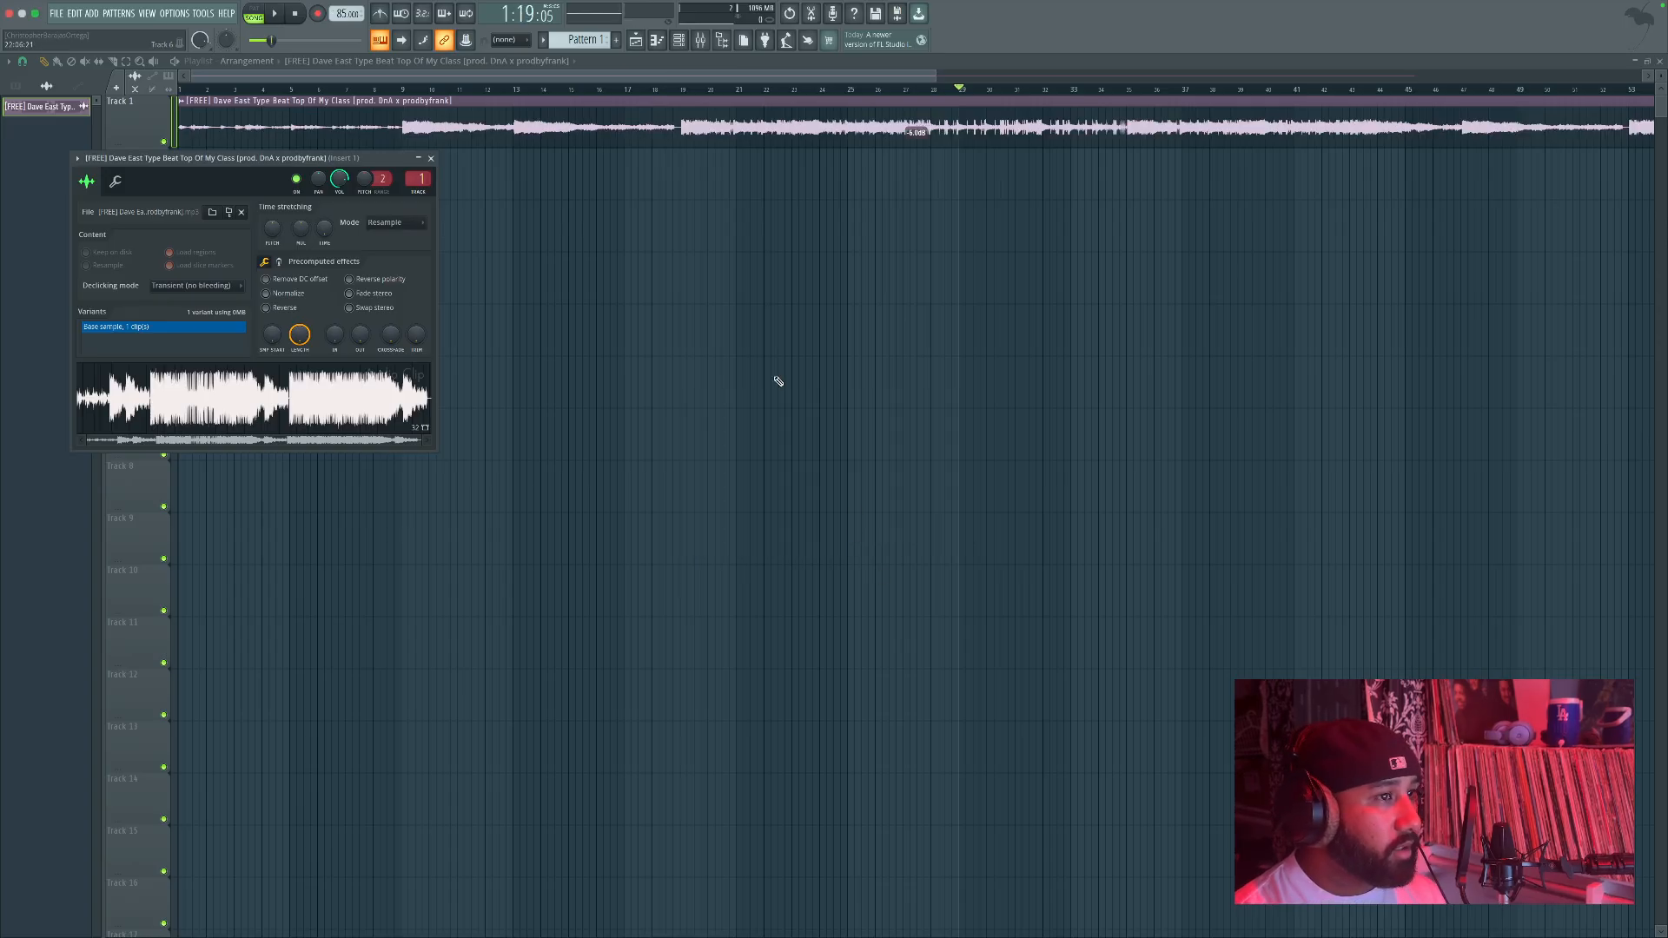
left_click(431, 158)
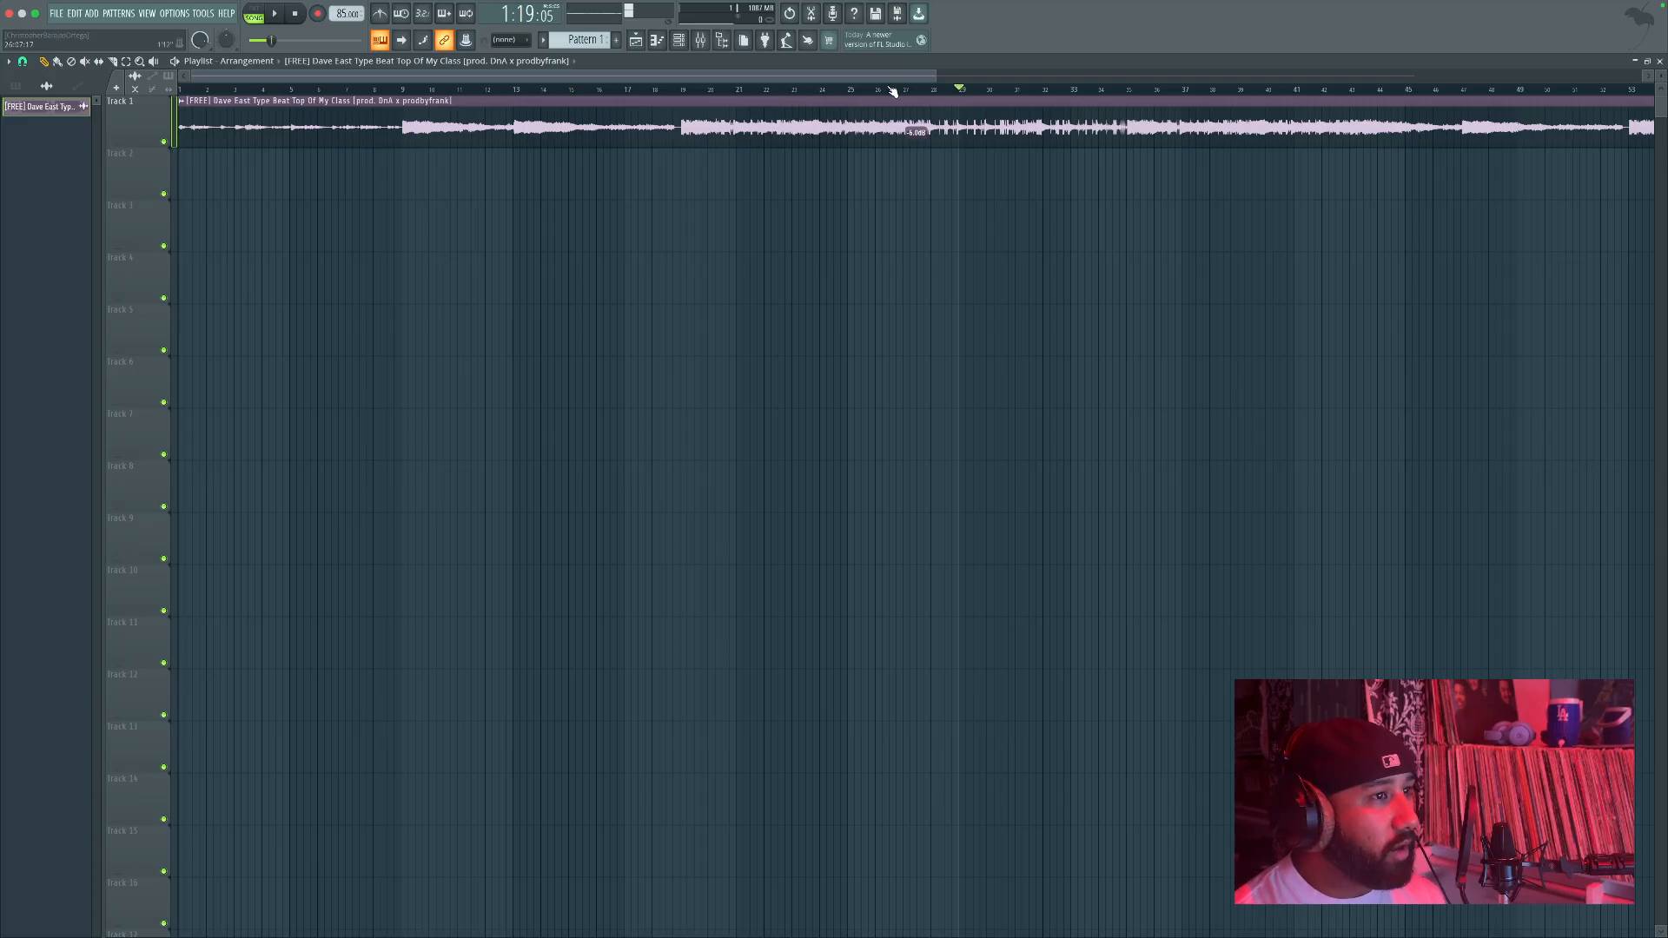
Step: Place the playhead at bar 19 (0:50:82), where the beat's louder section begins
left_click_drag(932, 76, 1053, 180)
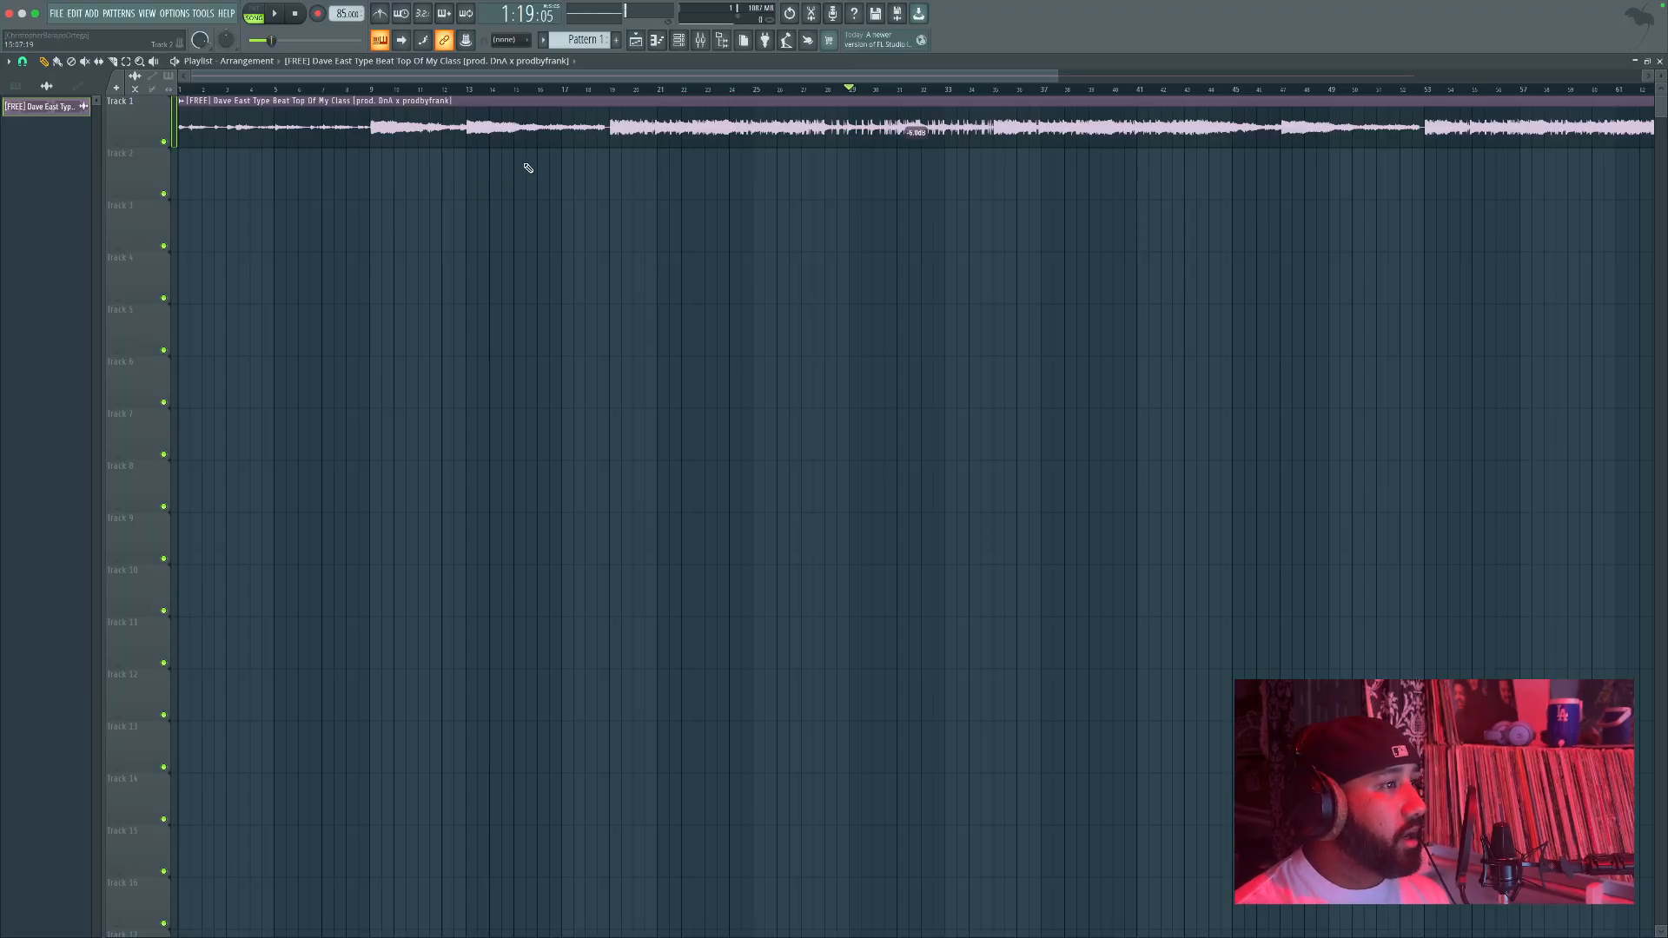
left_click(611, 91)
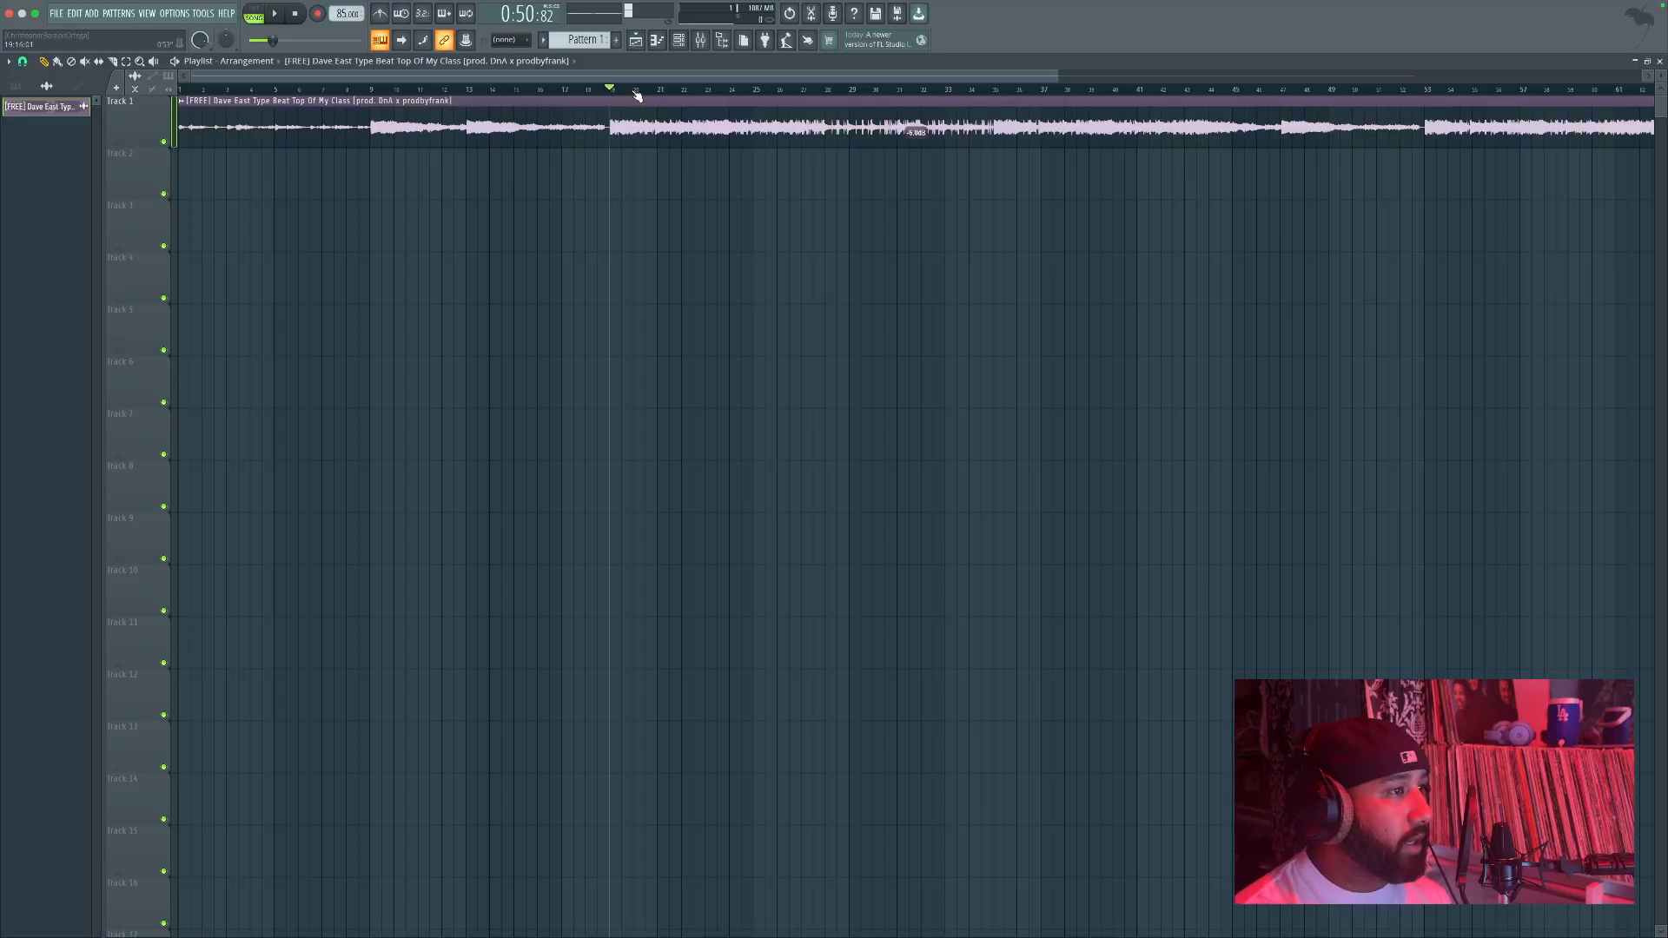
left_click_drag(1056, 71, 648, 75)
mouse_move(523, 80)
left_mouse_down()
mouse_move(862, 80)
mouse_move(508, 77)
left_mouse_up()
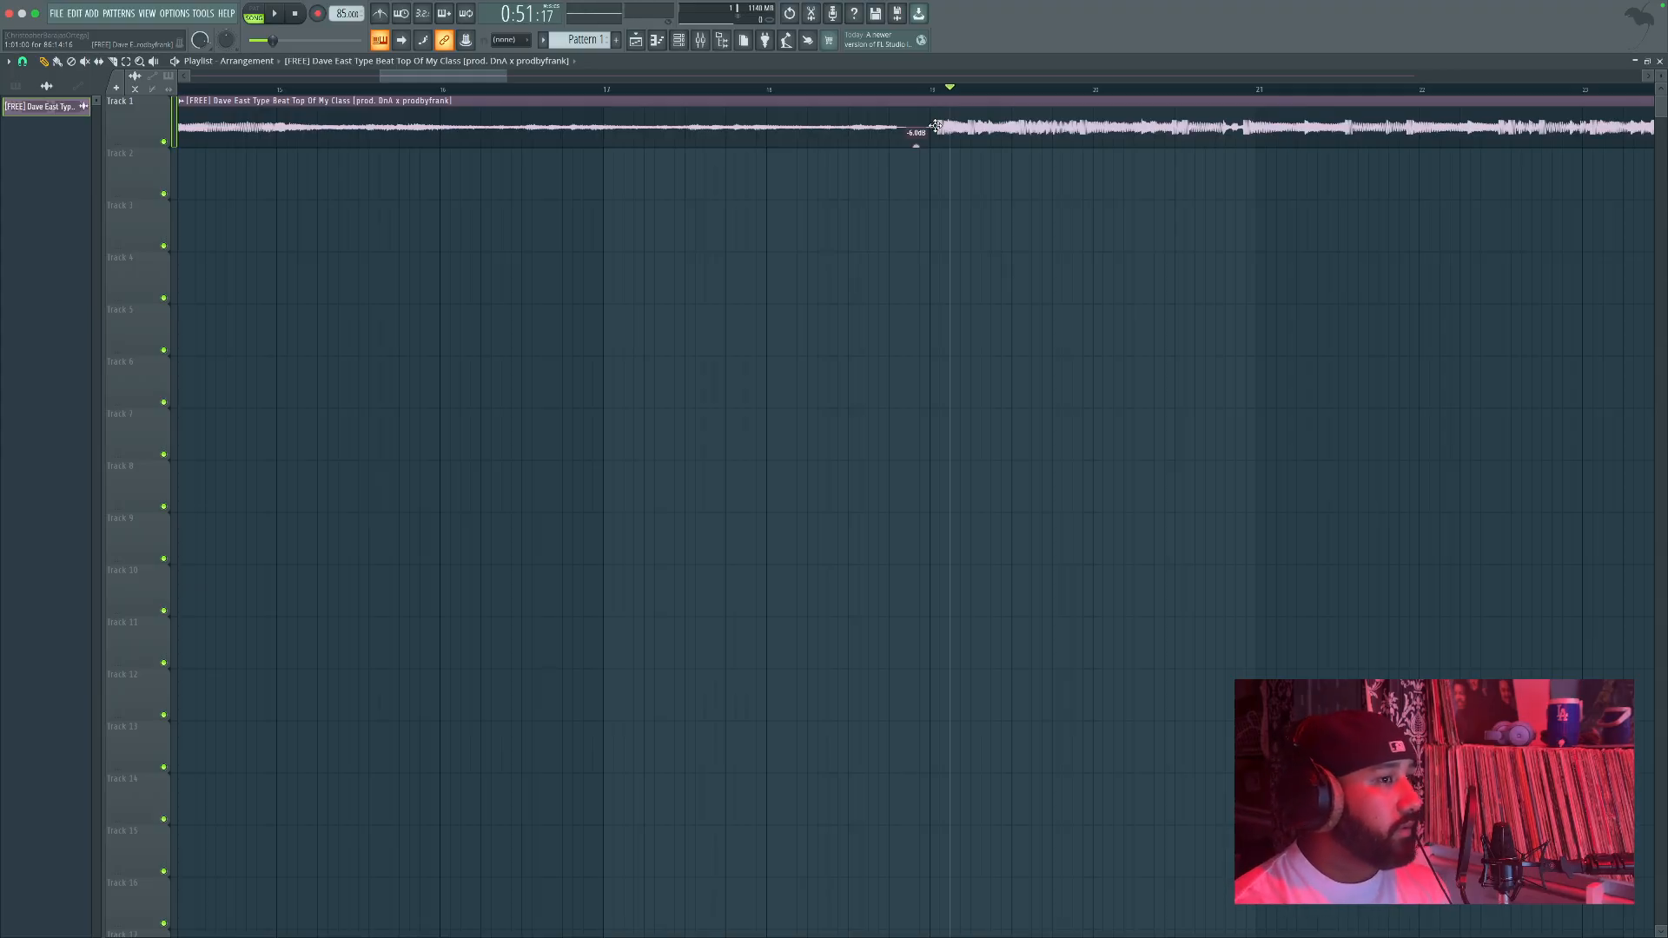
left_click(926, 90)
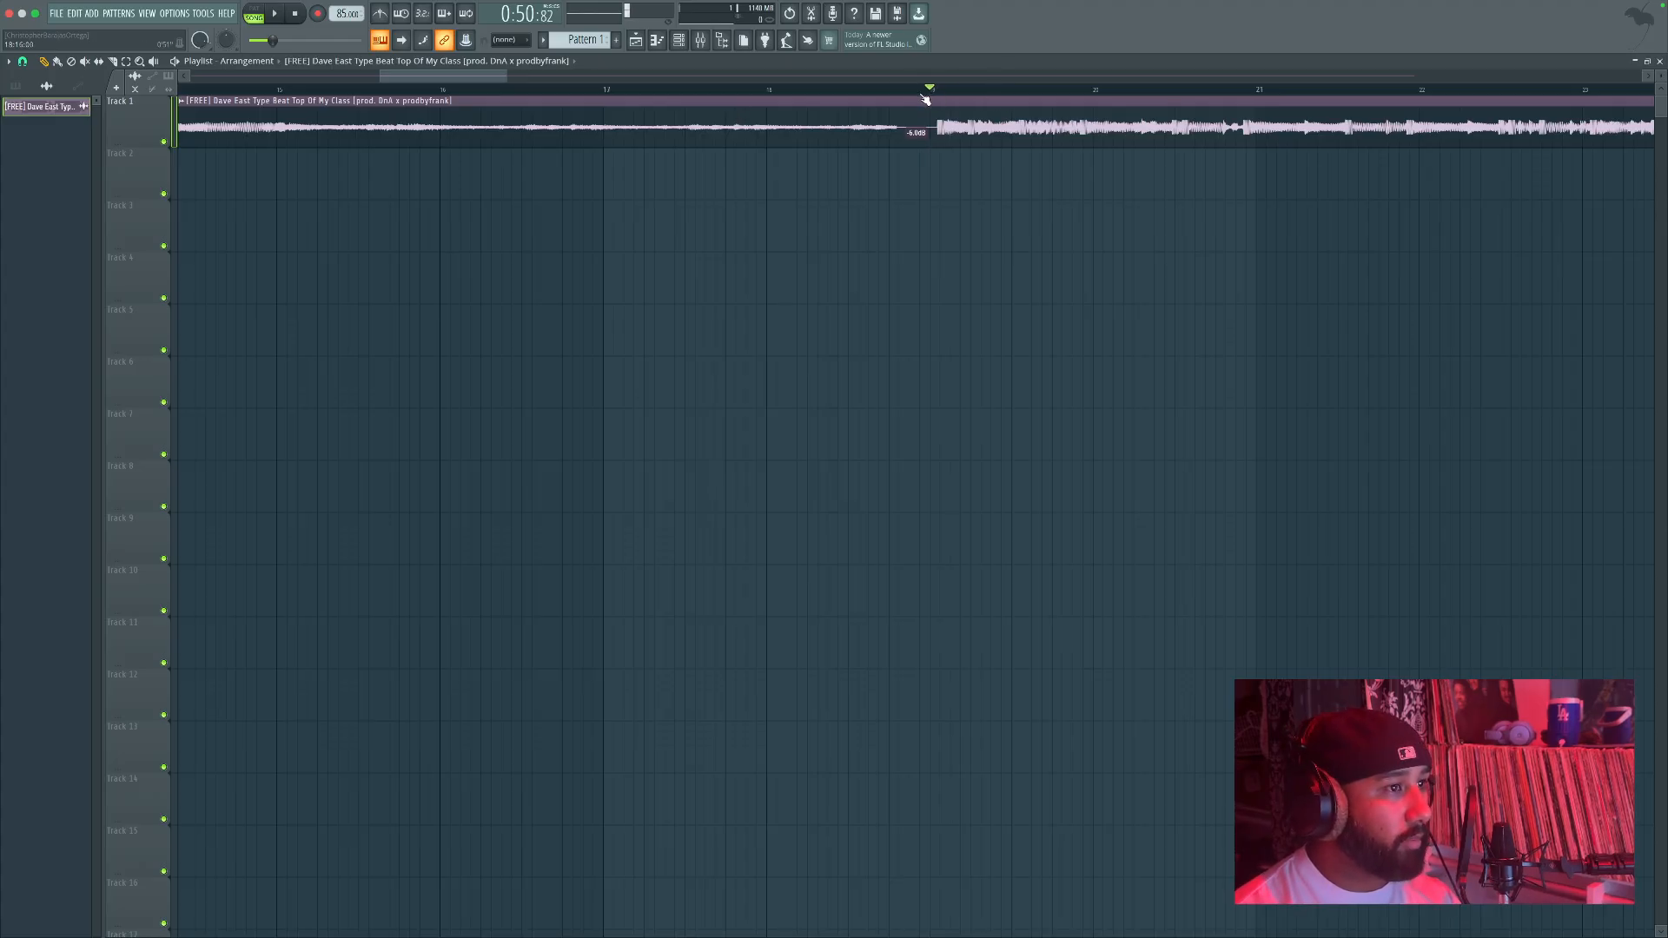
Step: Turn on the metronome and play the beat from bar 19 to check its timing against the click
left_click(380, 13)
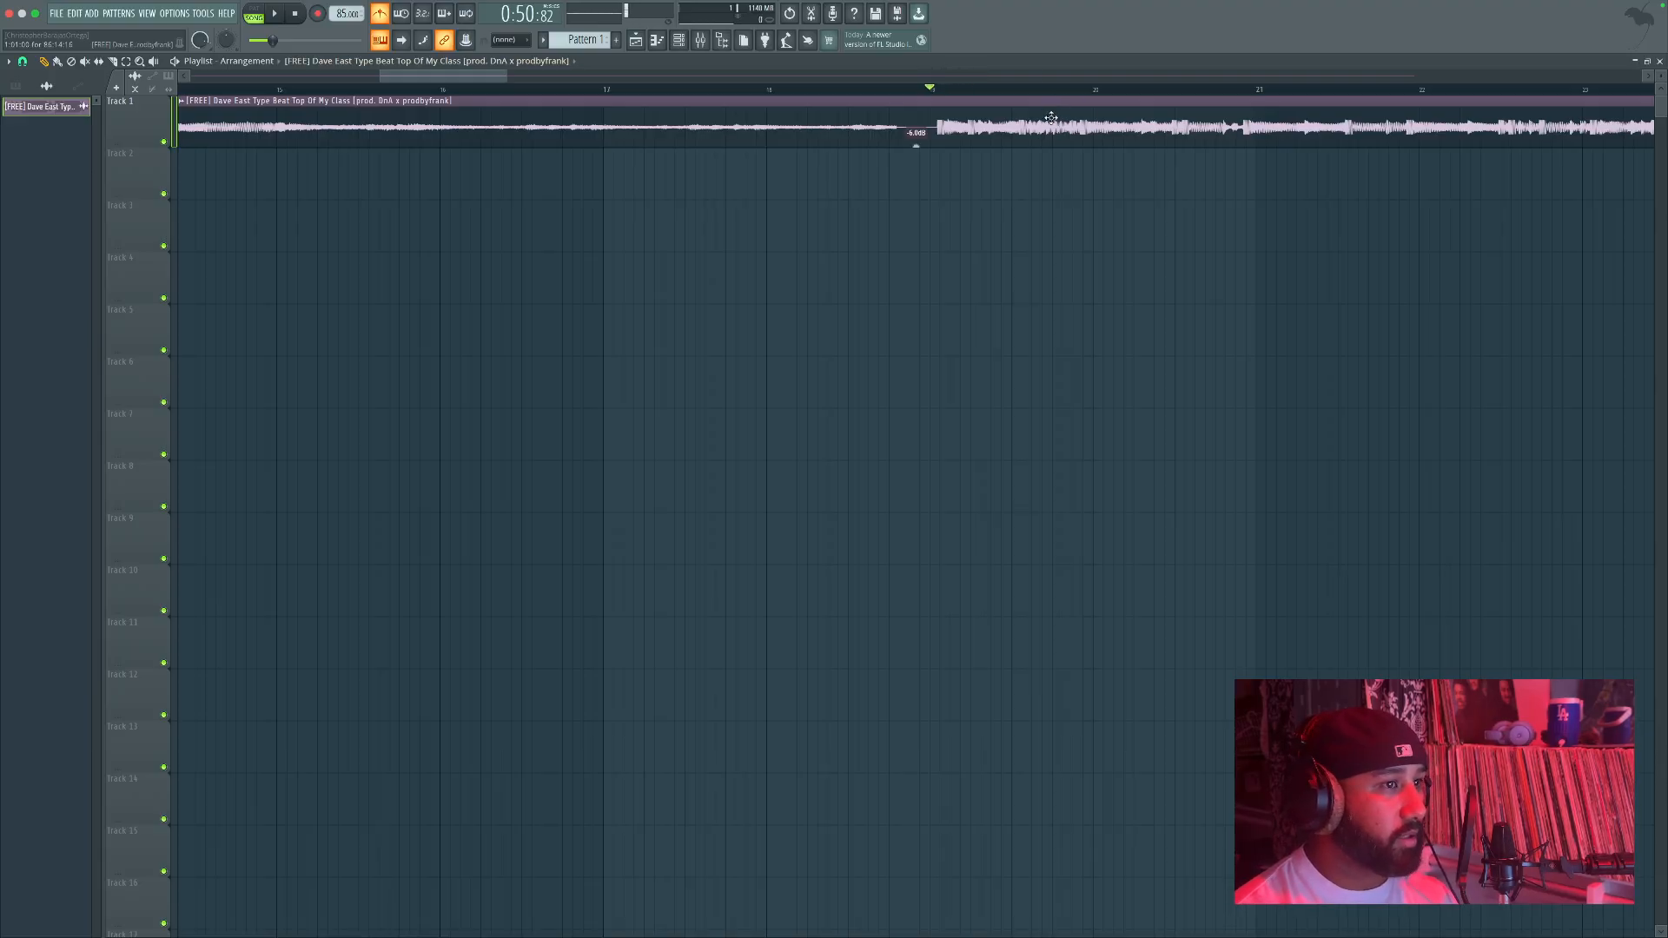
key("space")
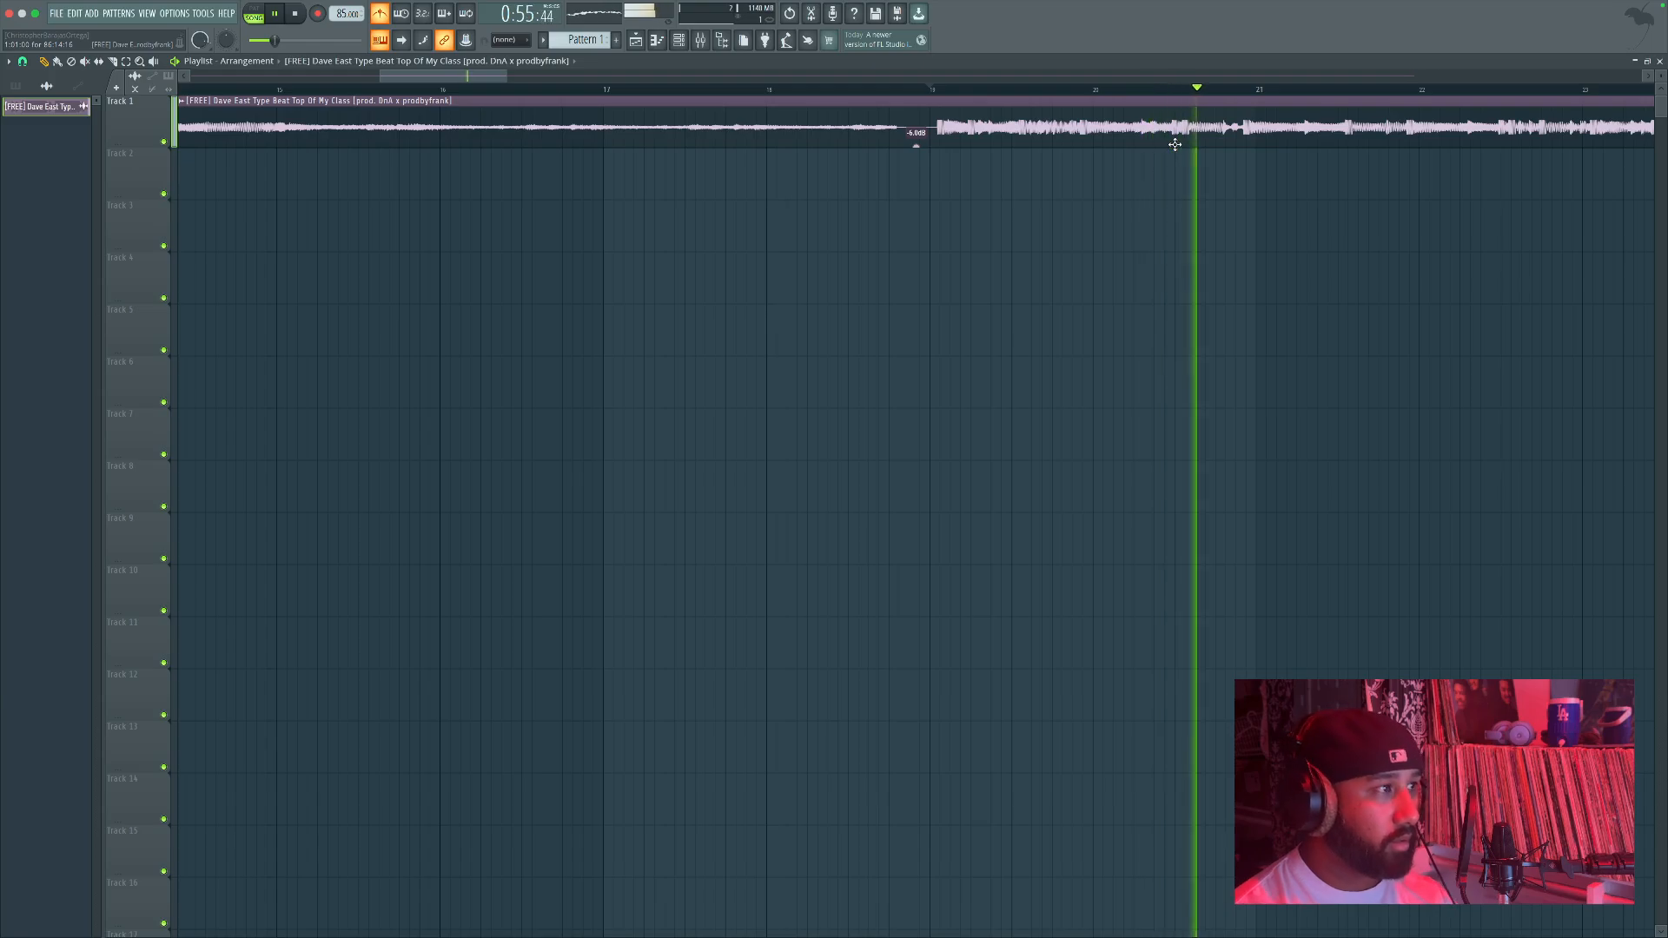
key("space")
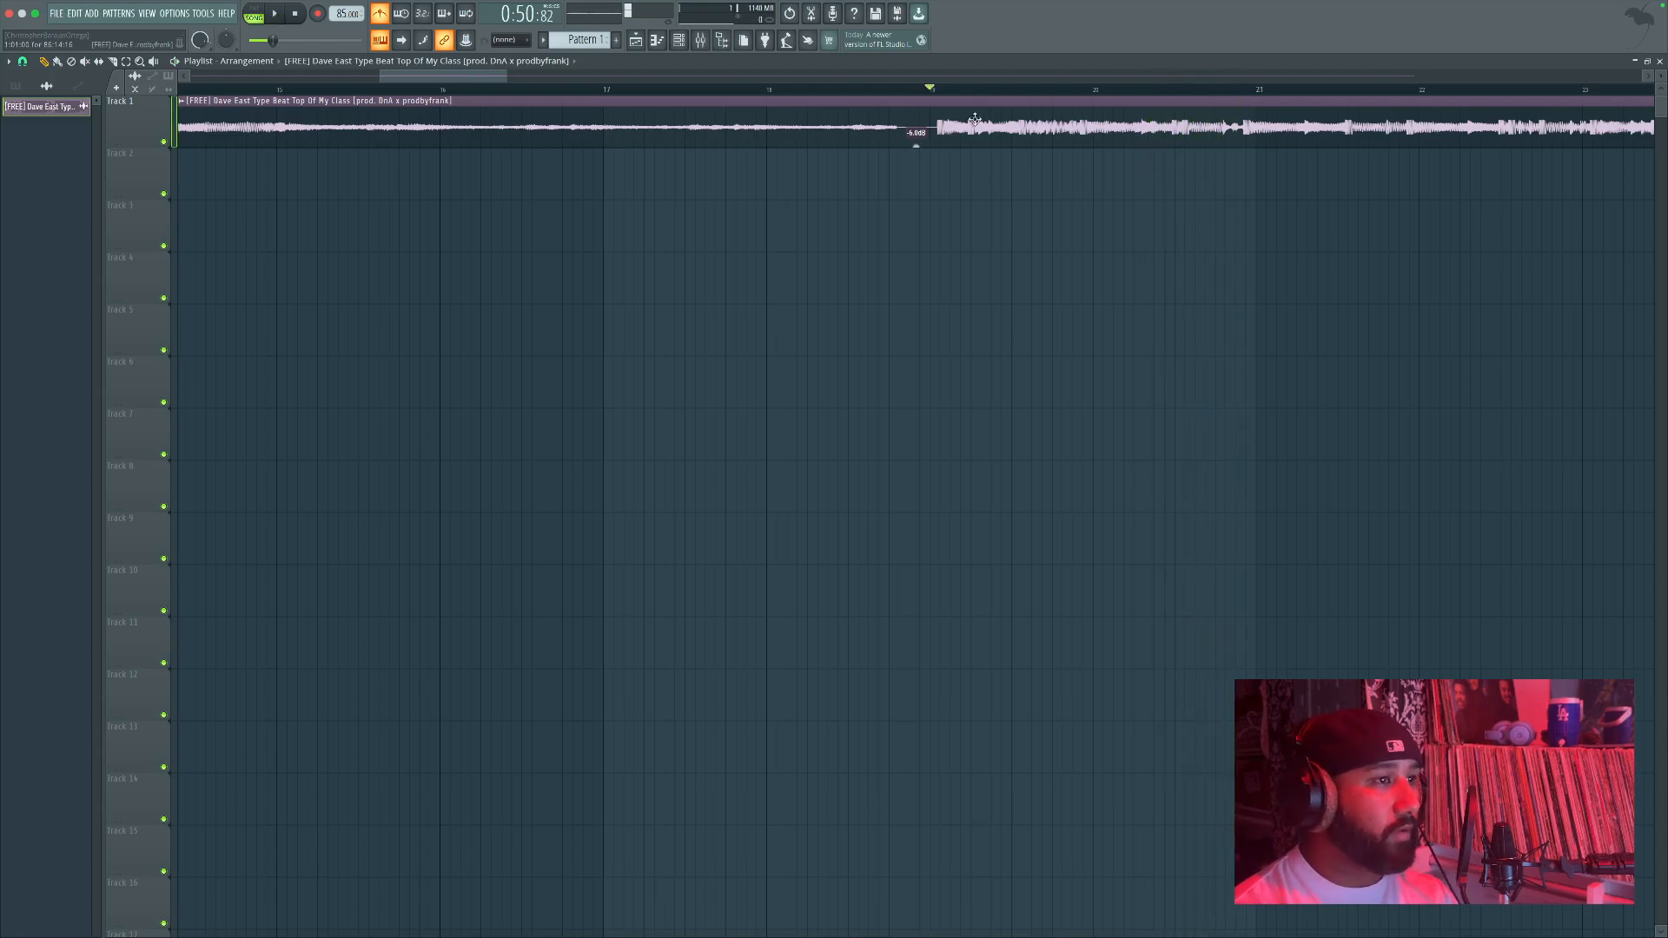
Step: Slice the beat clip at bar 19 and delete the portion before the cut
left_click(113, 63)
left_click_drag(931, 200, 933, 130)
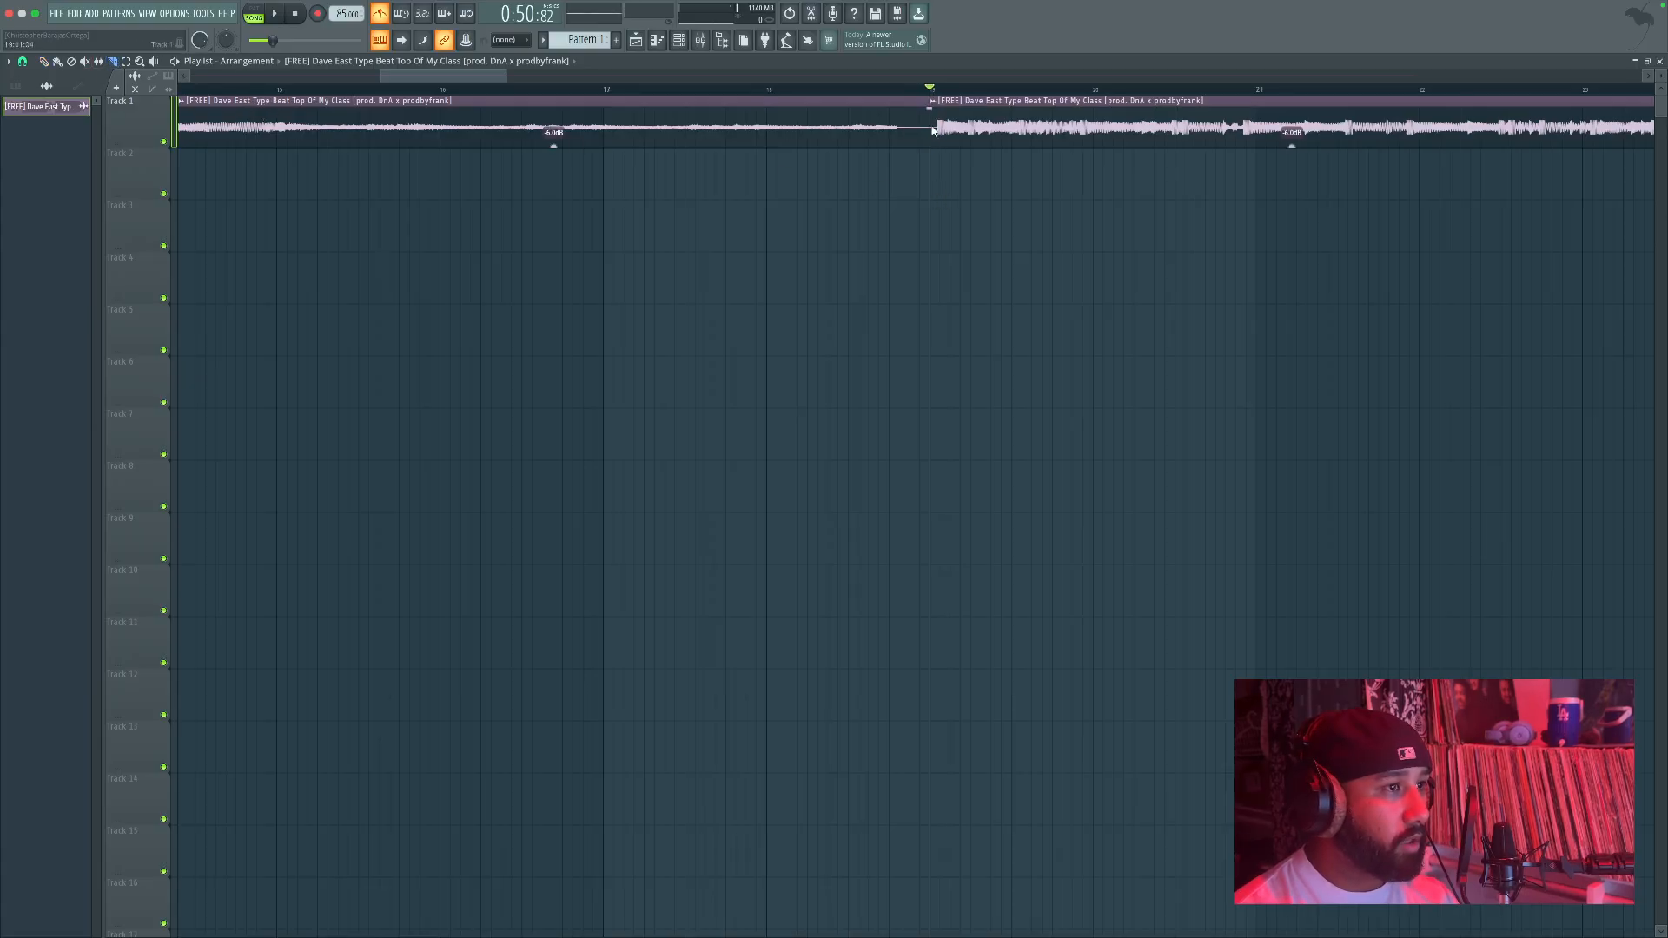
left_click(44, 62)
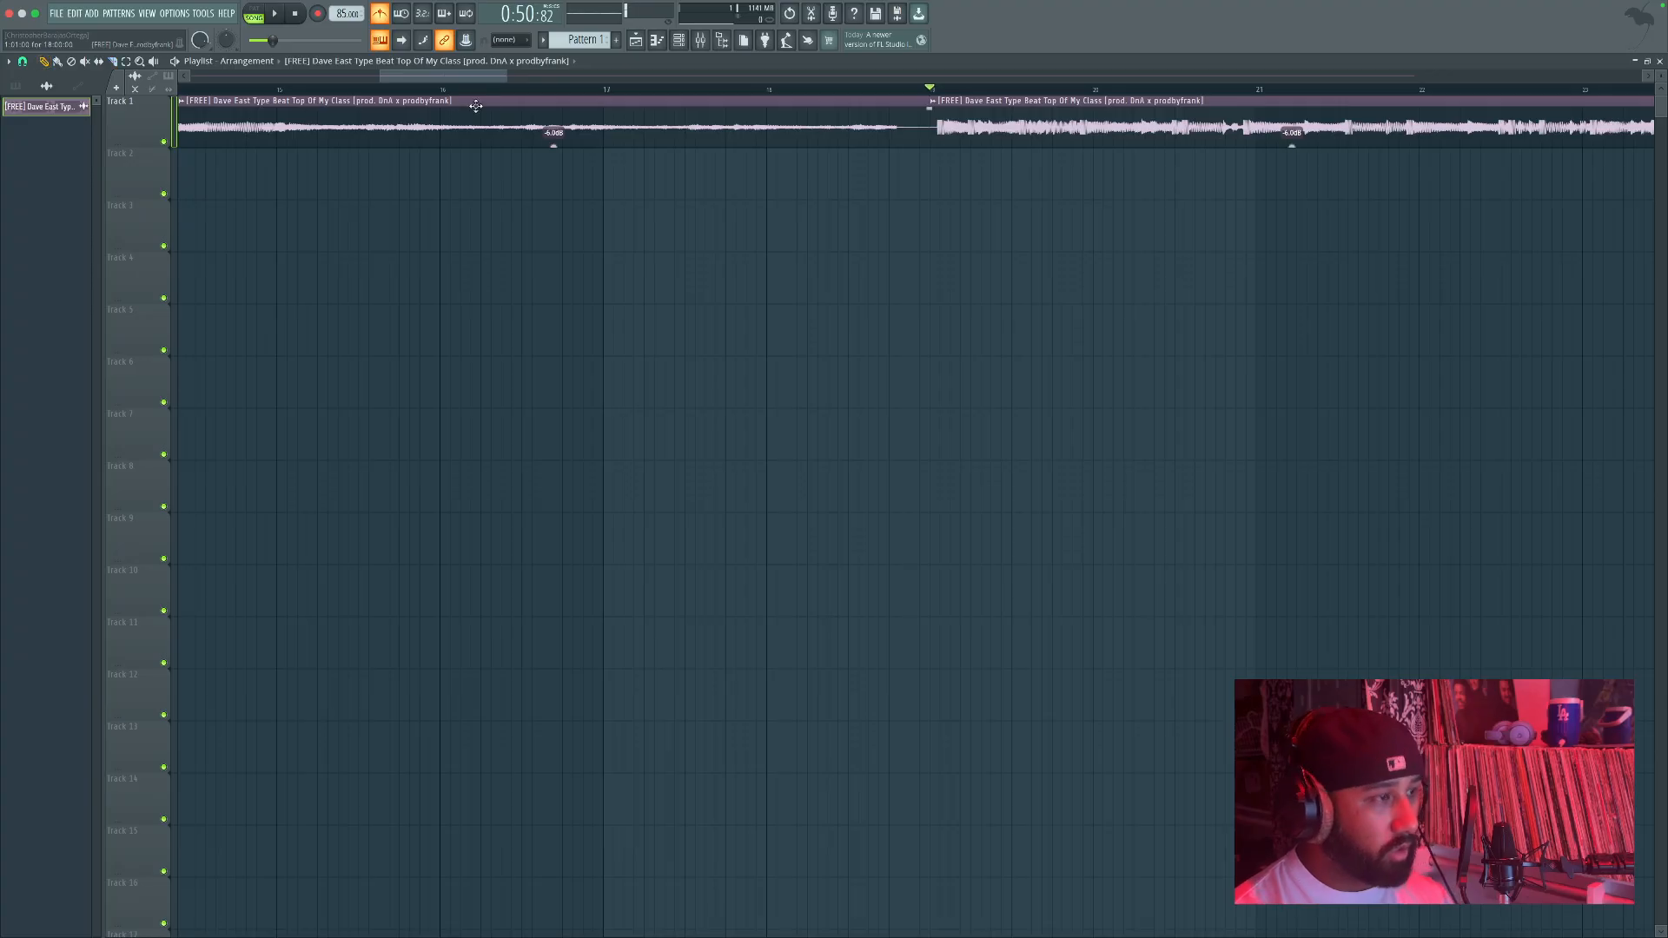
right_click(545, 119)
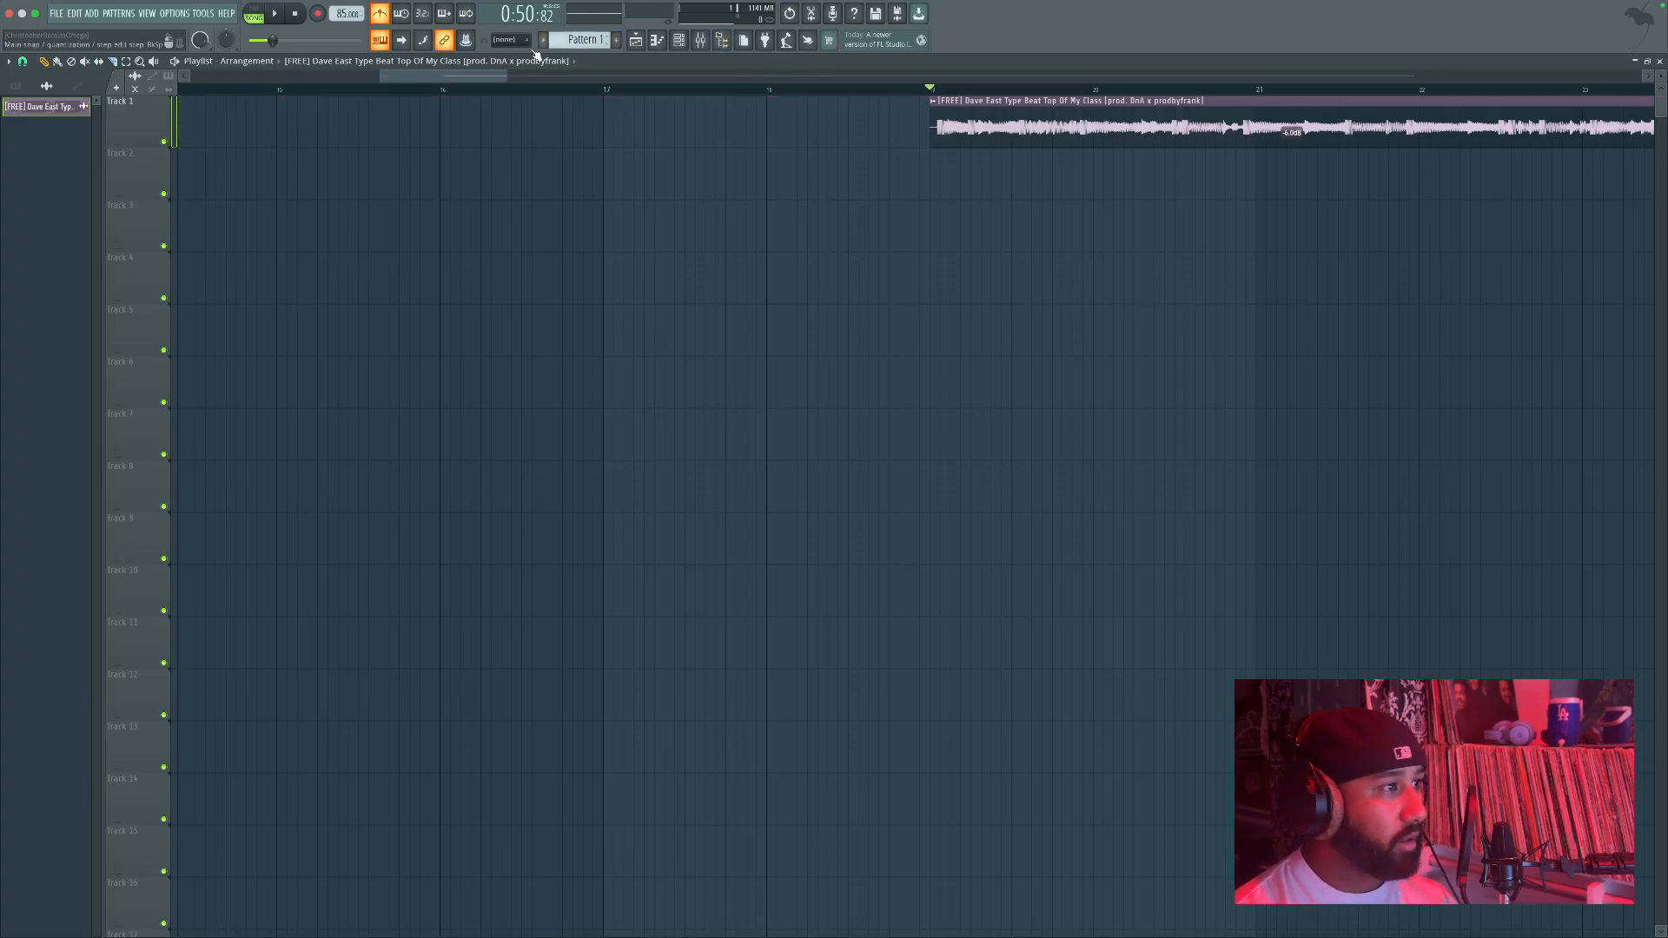
Step: Nudge the remaining beat clip slightly earlier, bypassing the grid snap, so its first hit lines up with the bar 19 line
mouse_move(479, 76)
left_mouse_down()
mouse_move(527, 85)
mouse_move(457, 74)
left_mouse_up()
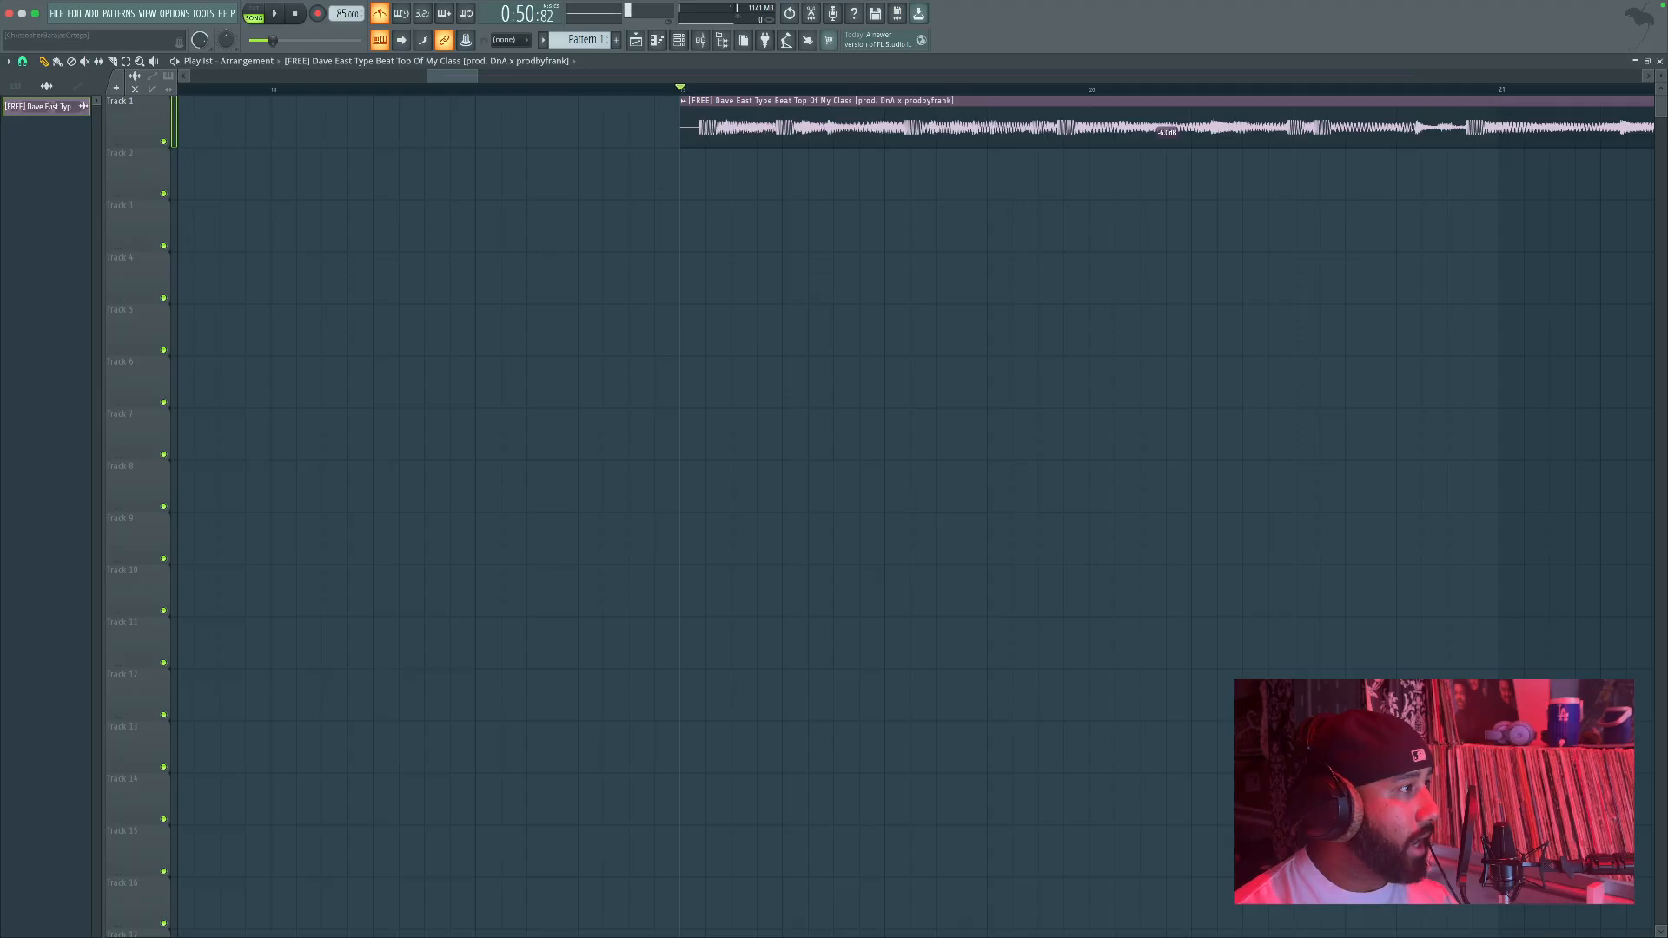
left_click(9, 61)
mouse_move(75, 138)
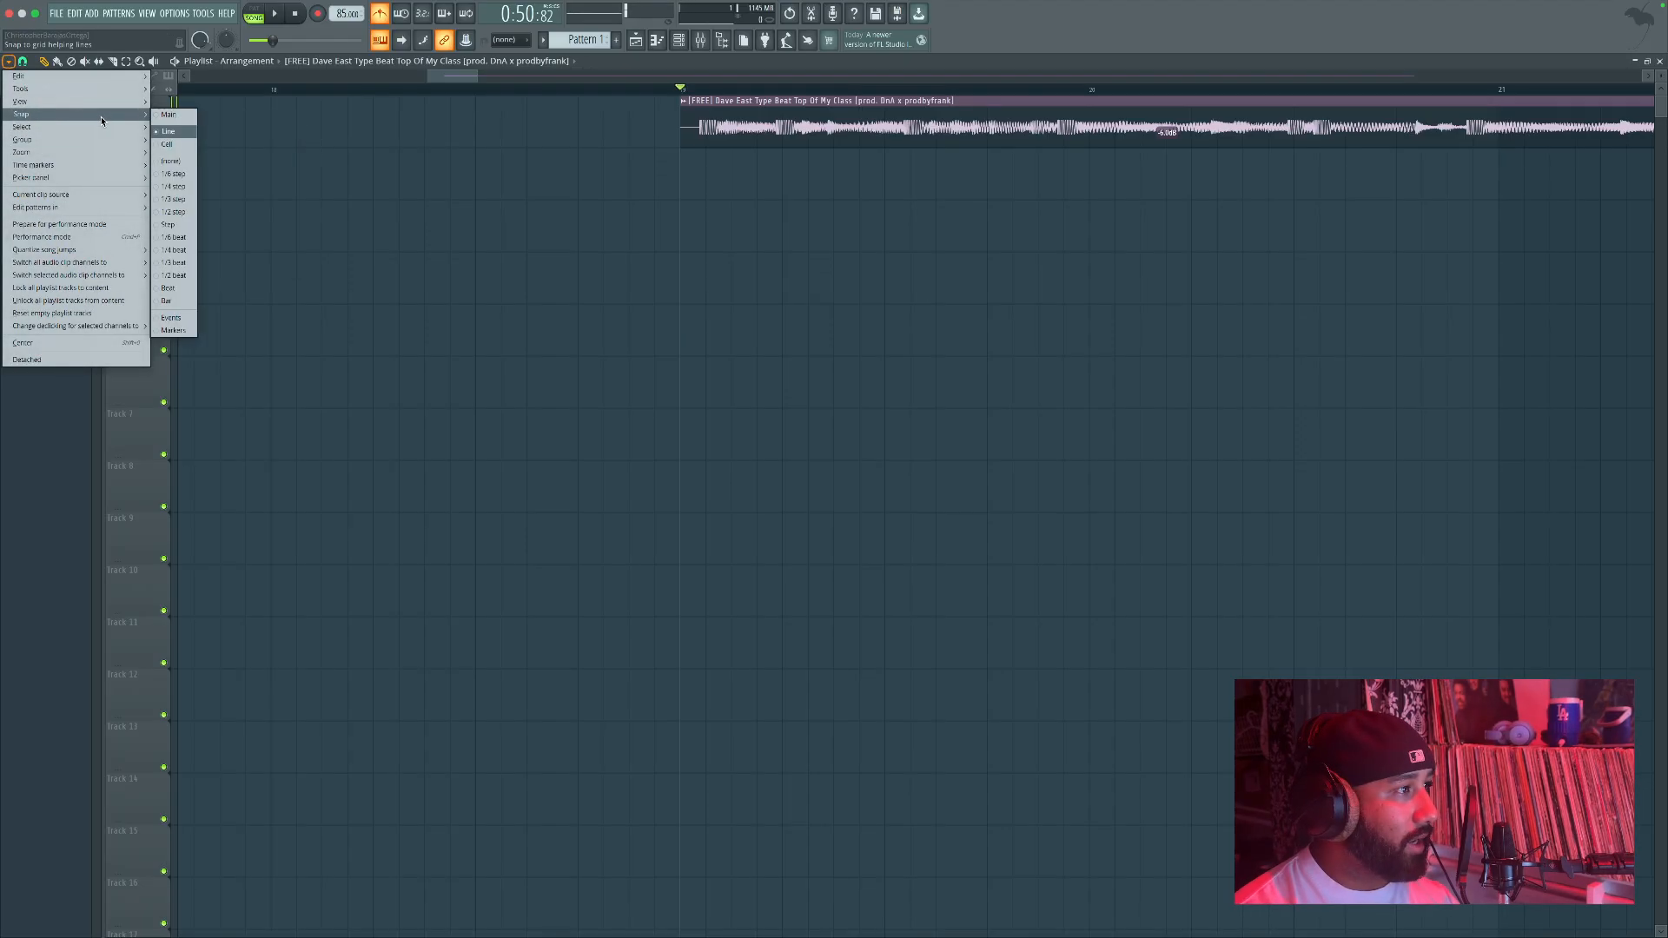
left_click(425, 158)
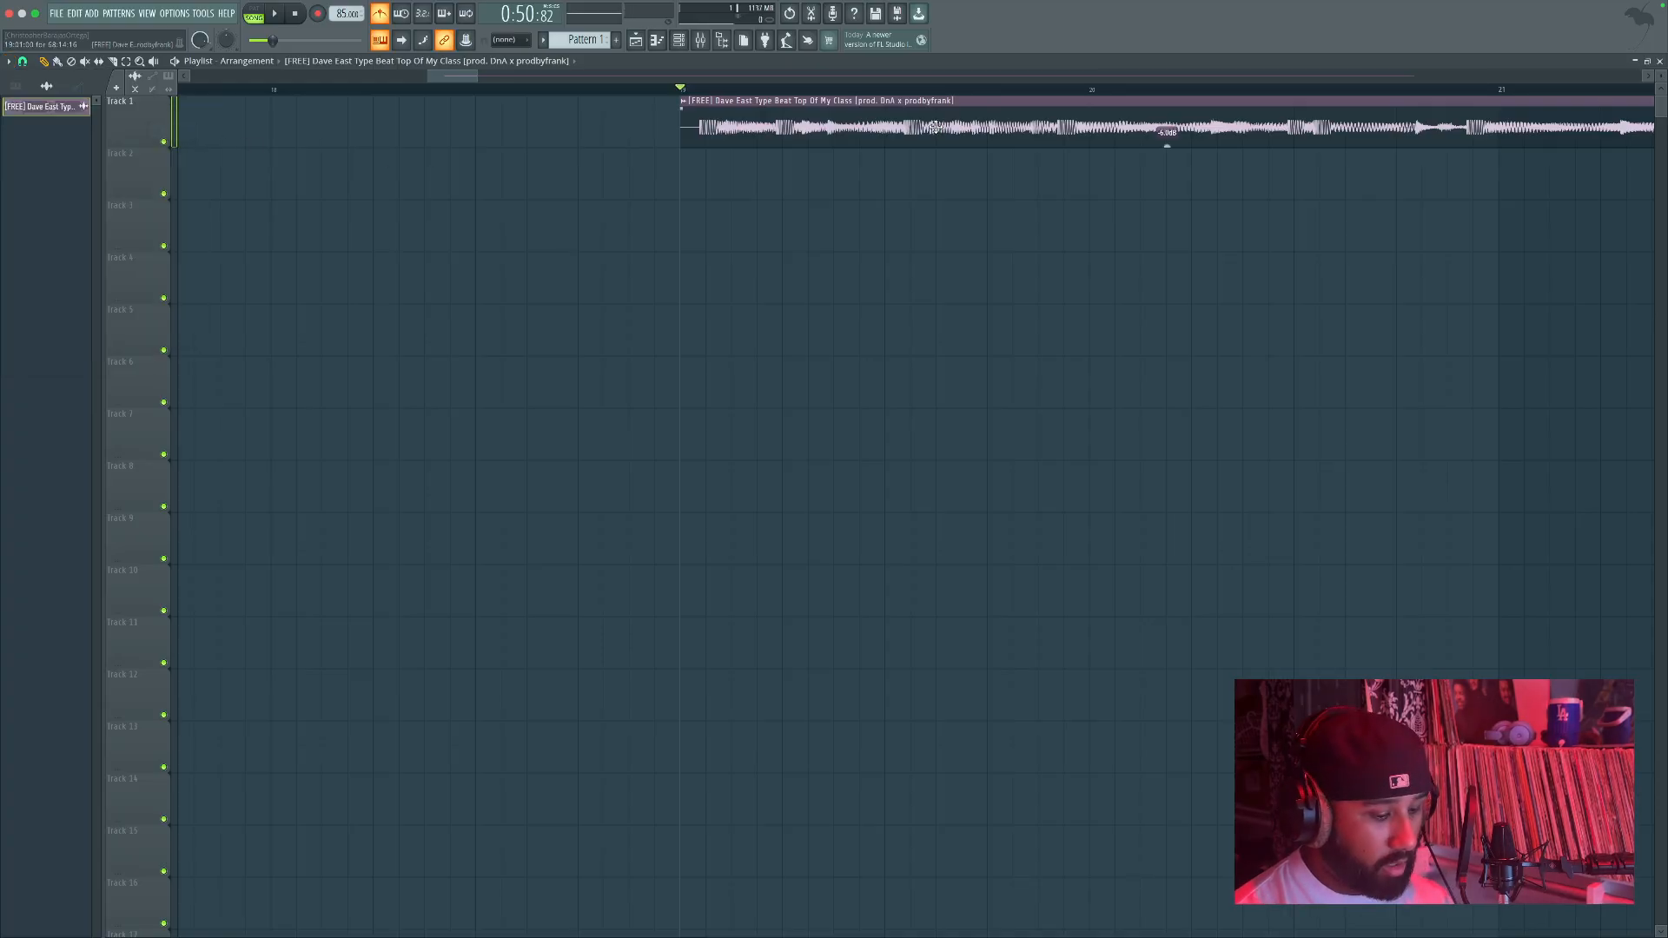
left_click_drag(898, 130, 881, 132)
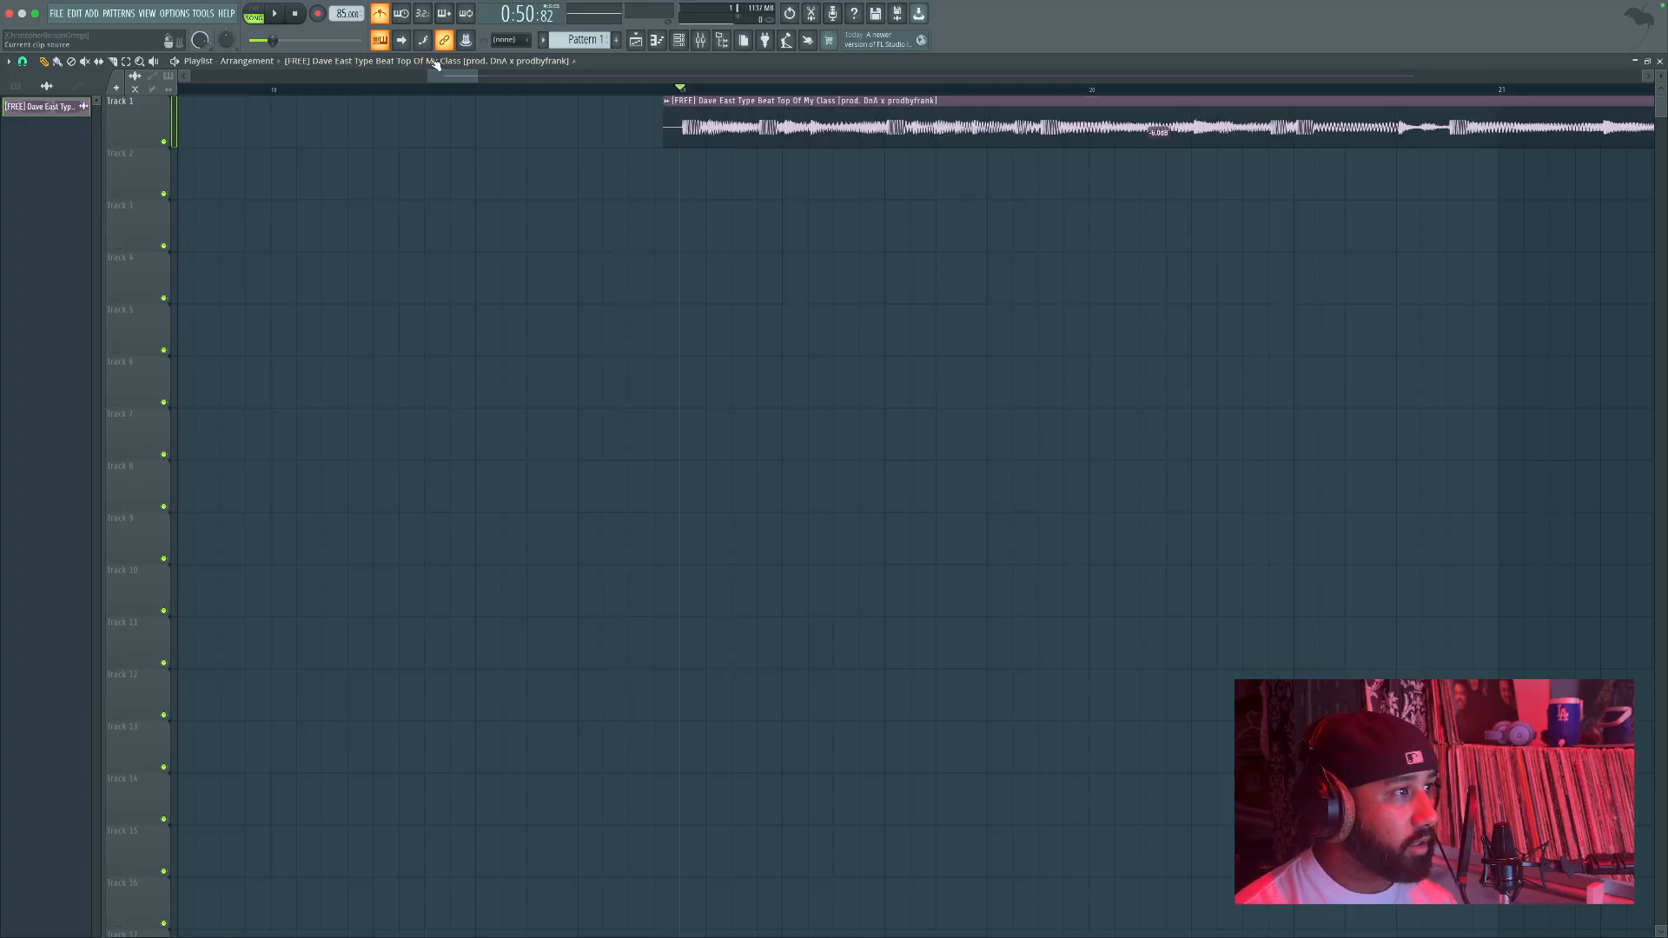
left_click_drag(476, 77, 455, 76)
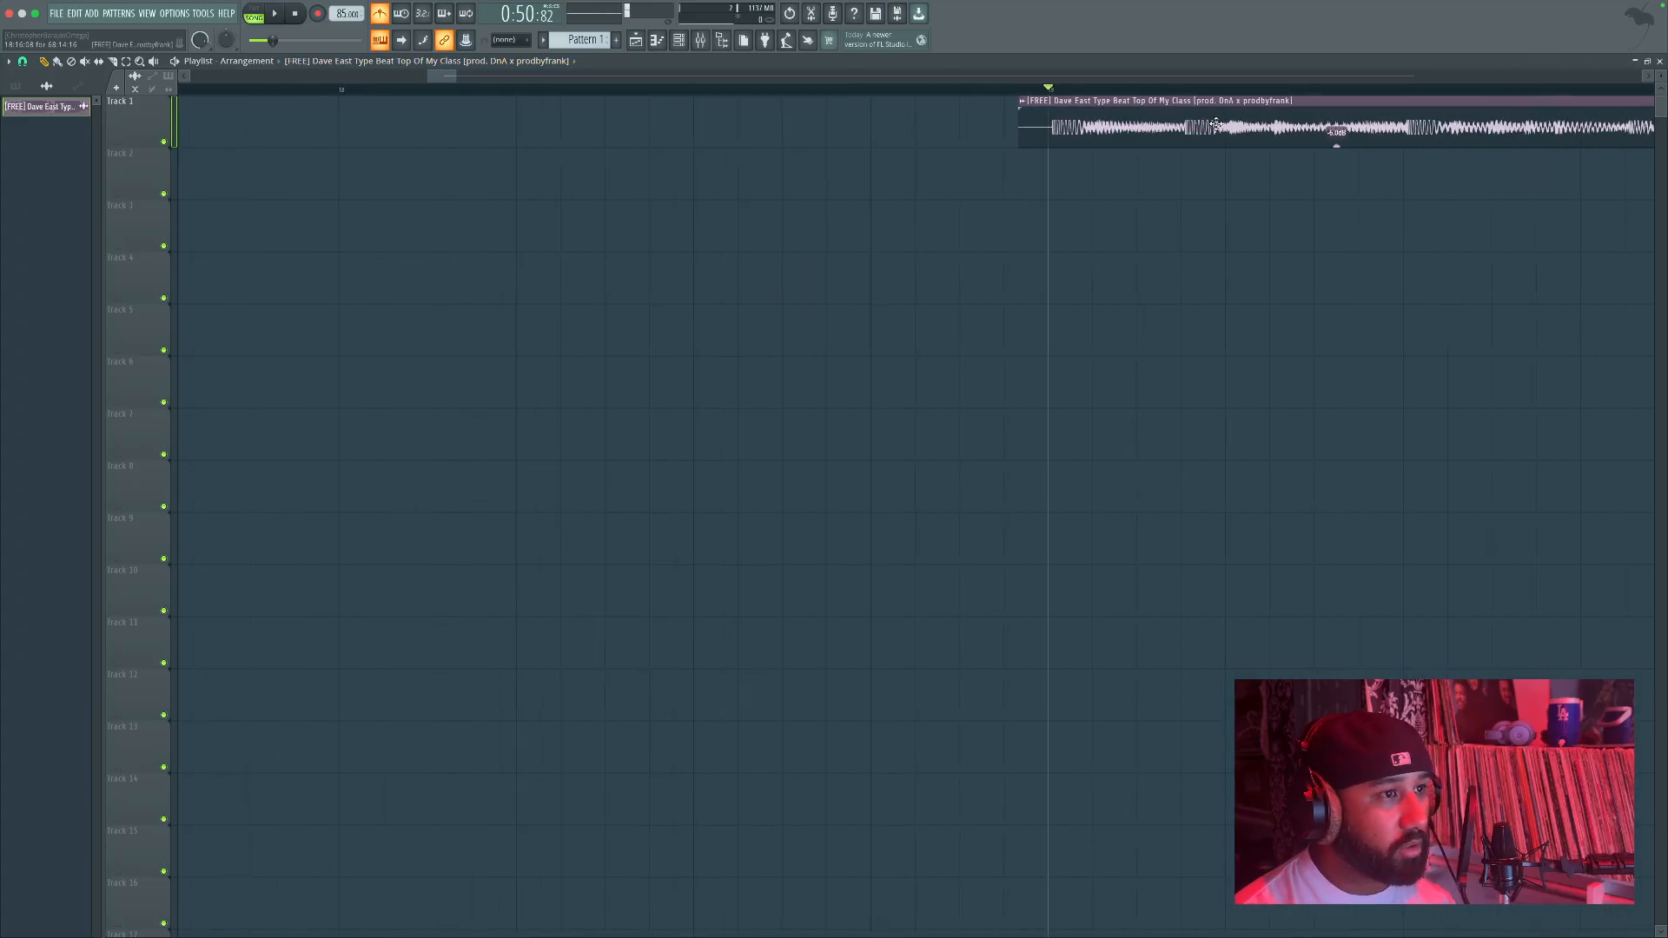
left_click_drag(1215, 123, 1212, 123)
left_click(1003, 84)
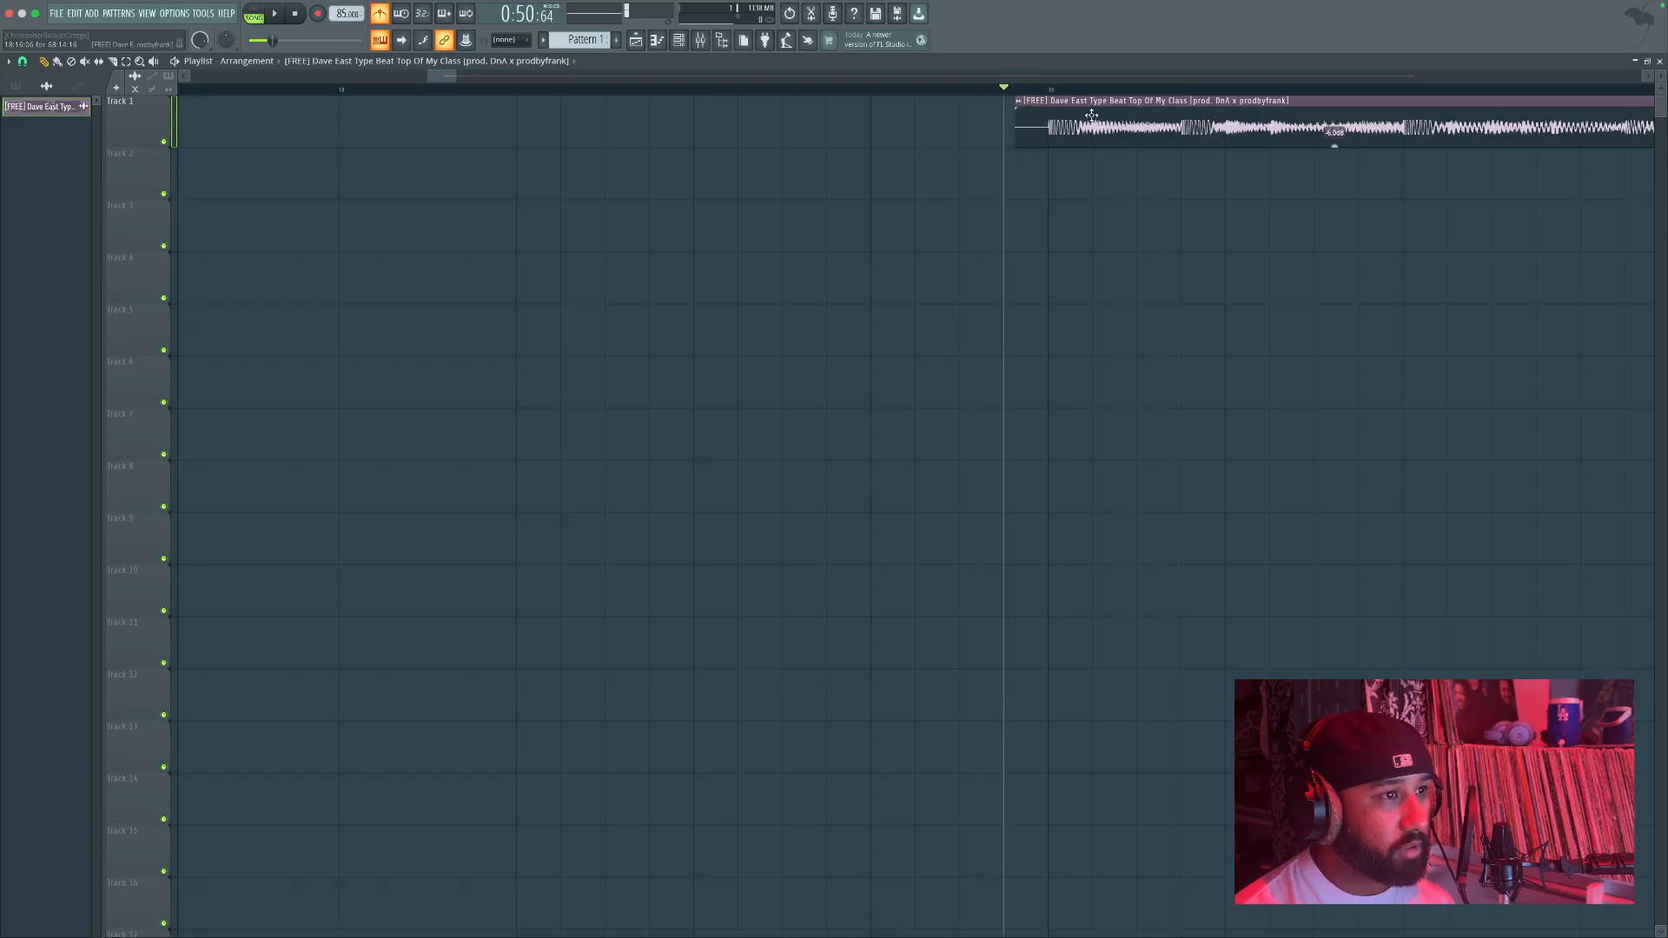
left_click_drag(1090, 115, 1093, 118)
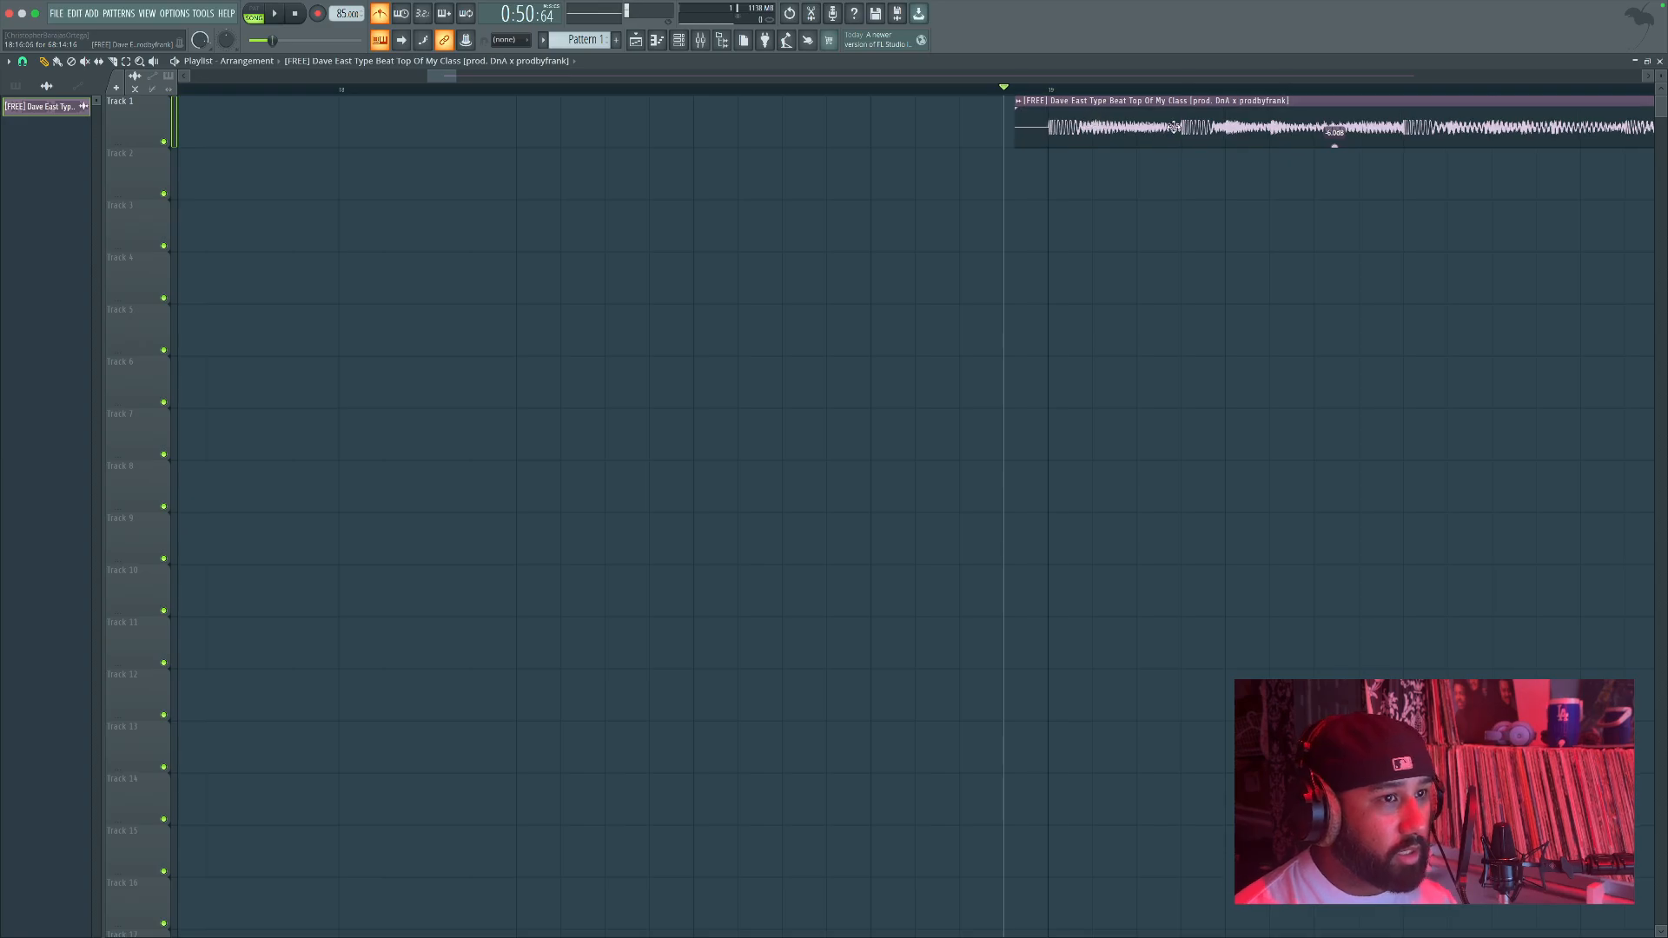
Step: Play the beat from bar 19 against the metronome to check its new alignment
left_click(1051, 87)
key("space")
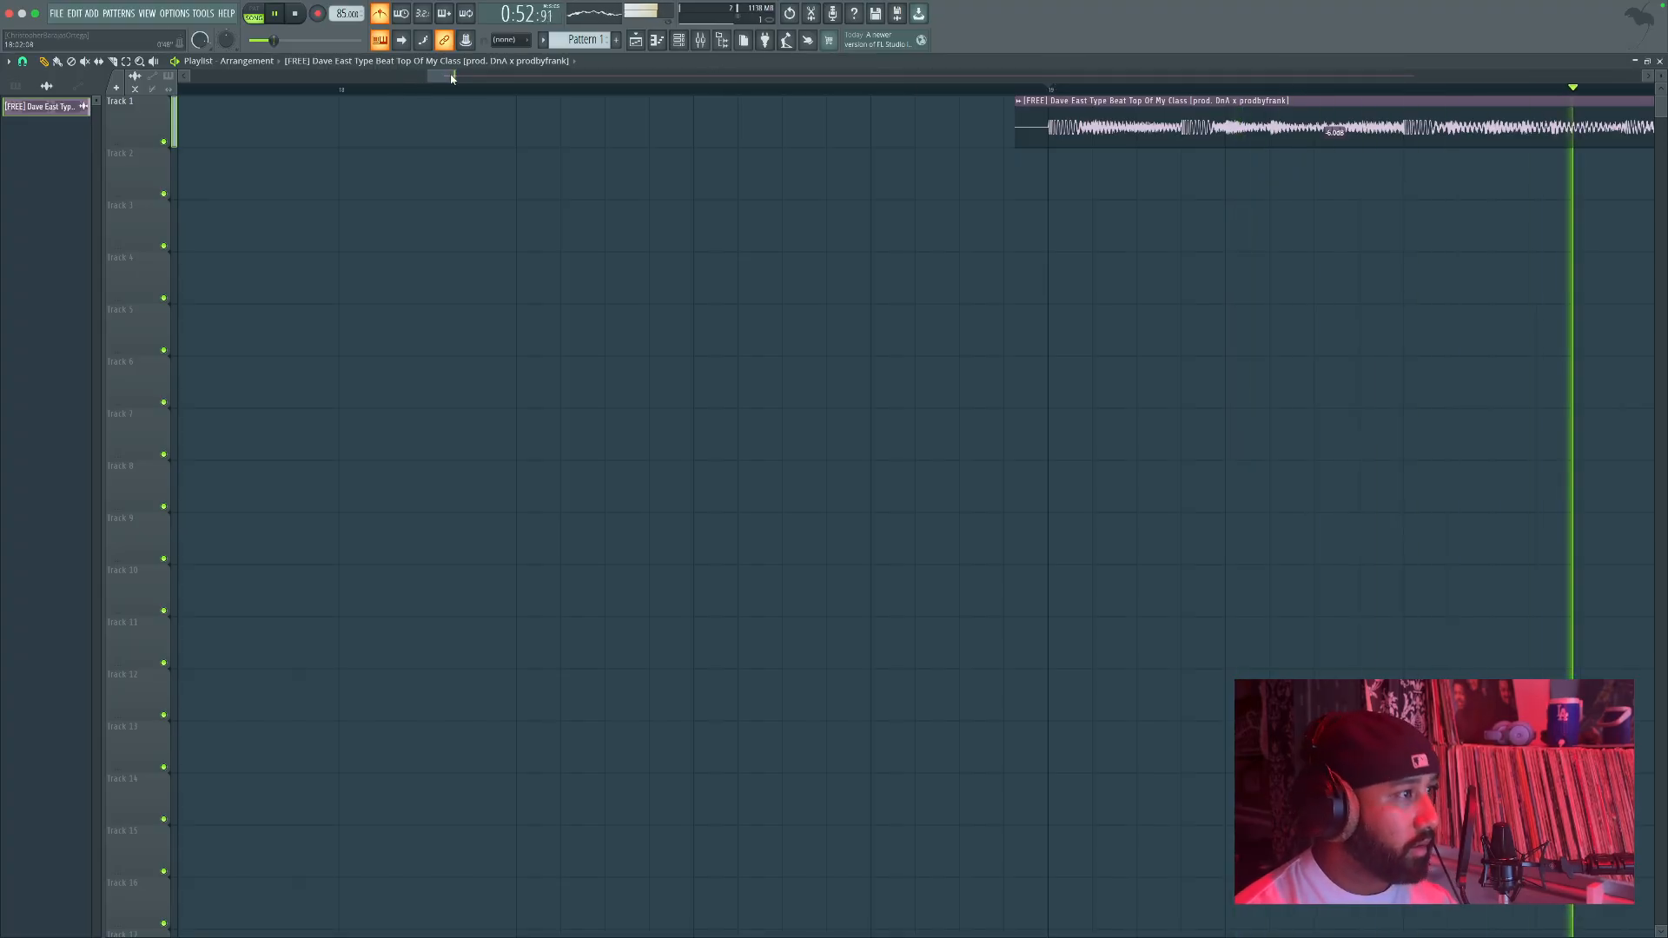
left_click_drag(451, 78, 598, 77)
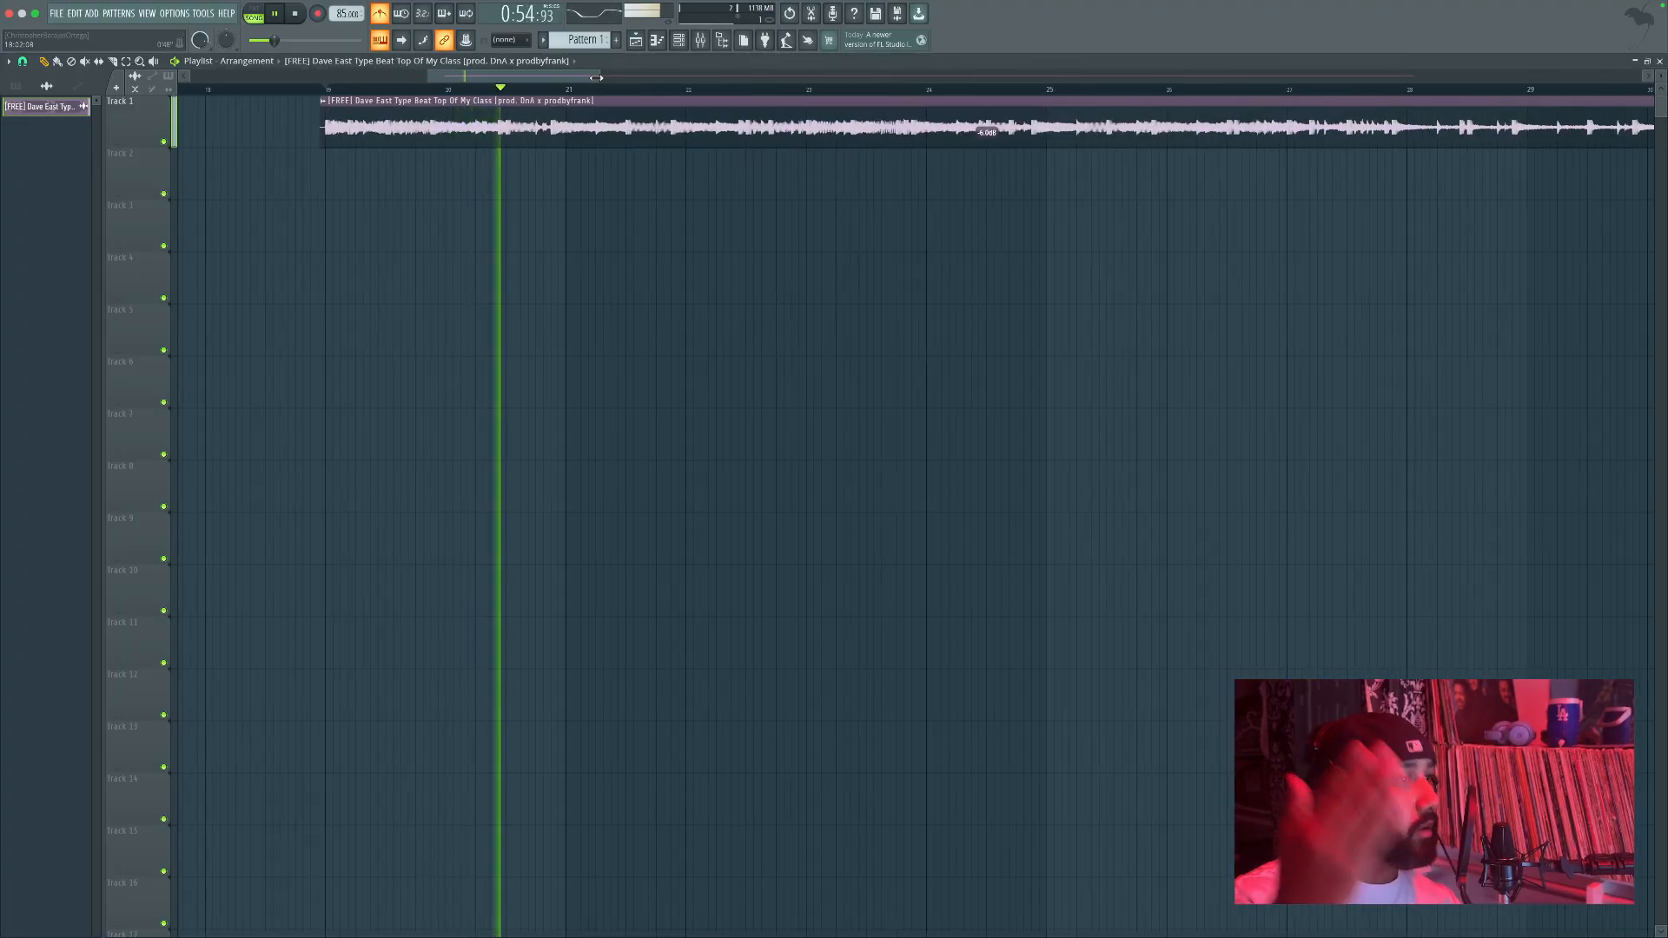
key("space")
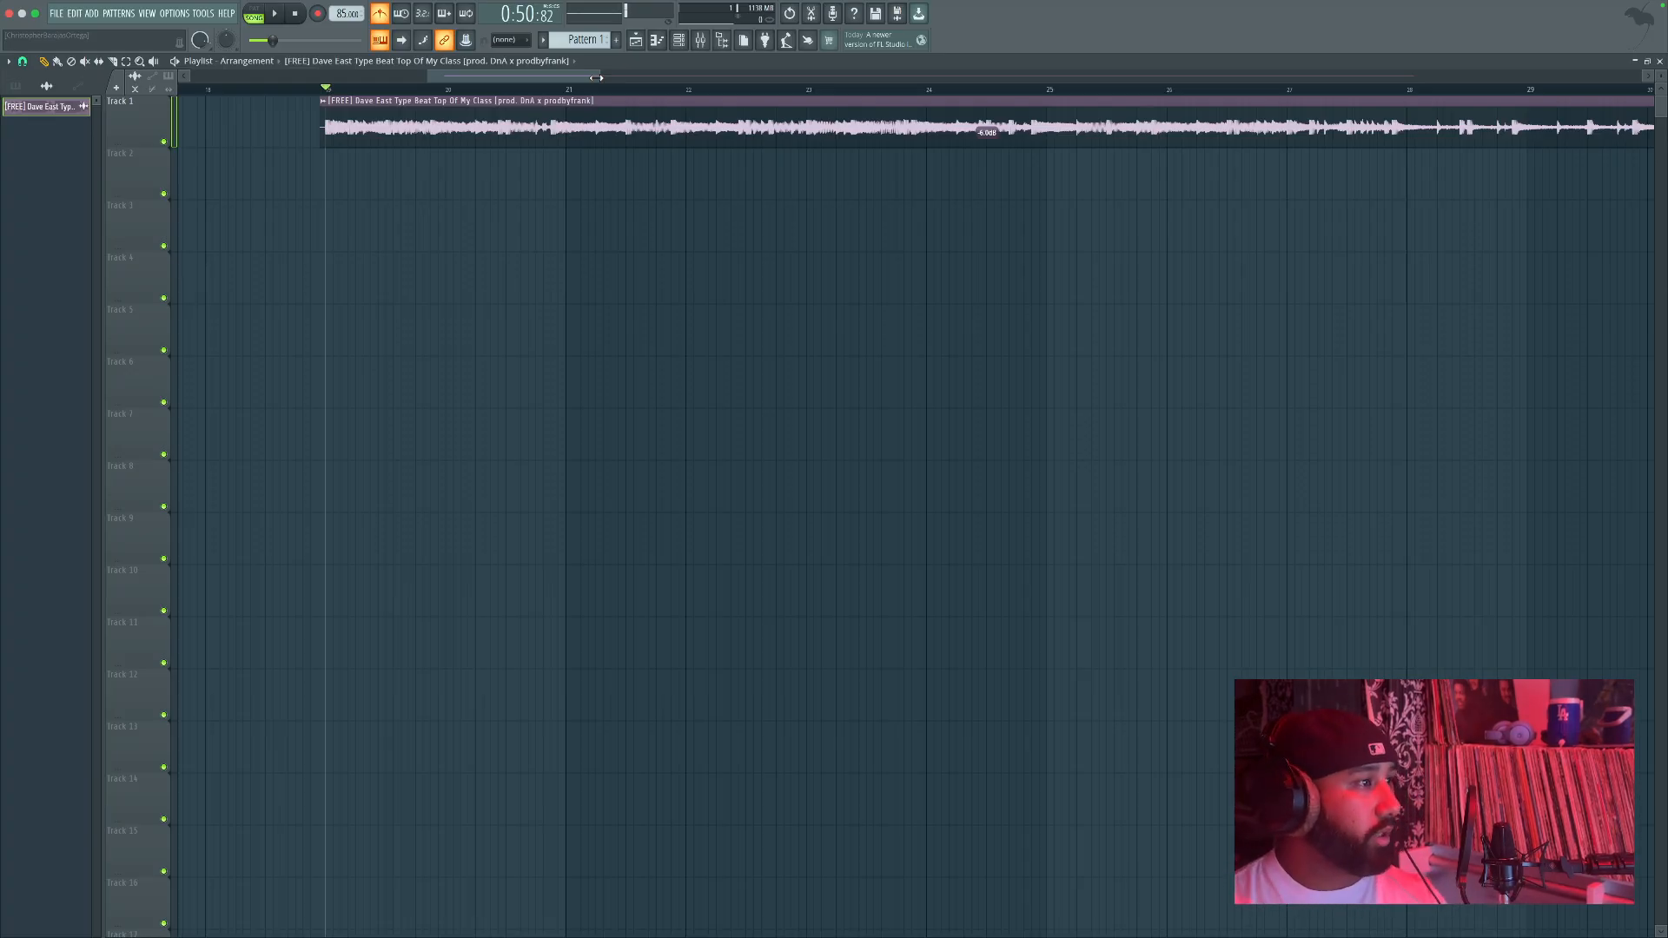
key("space")
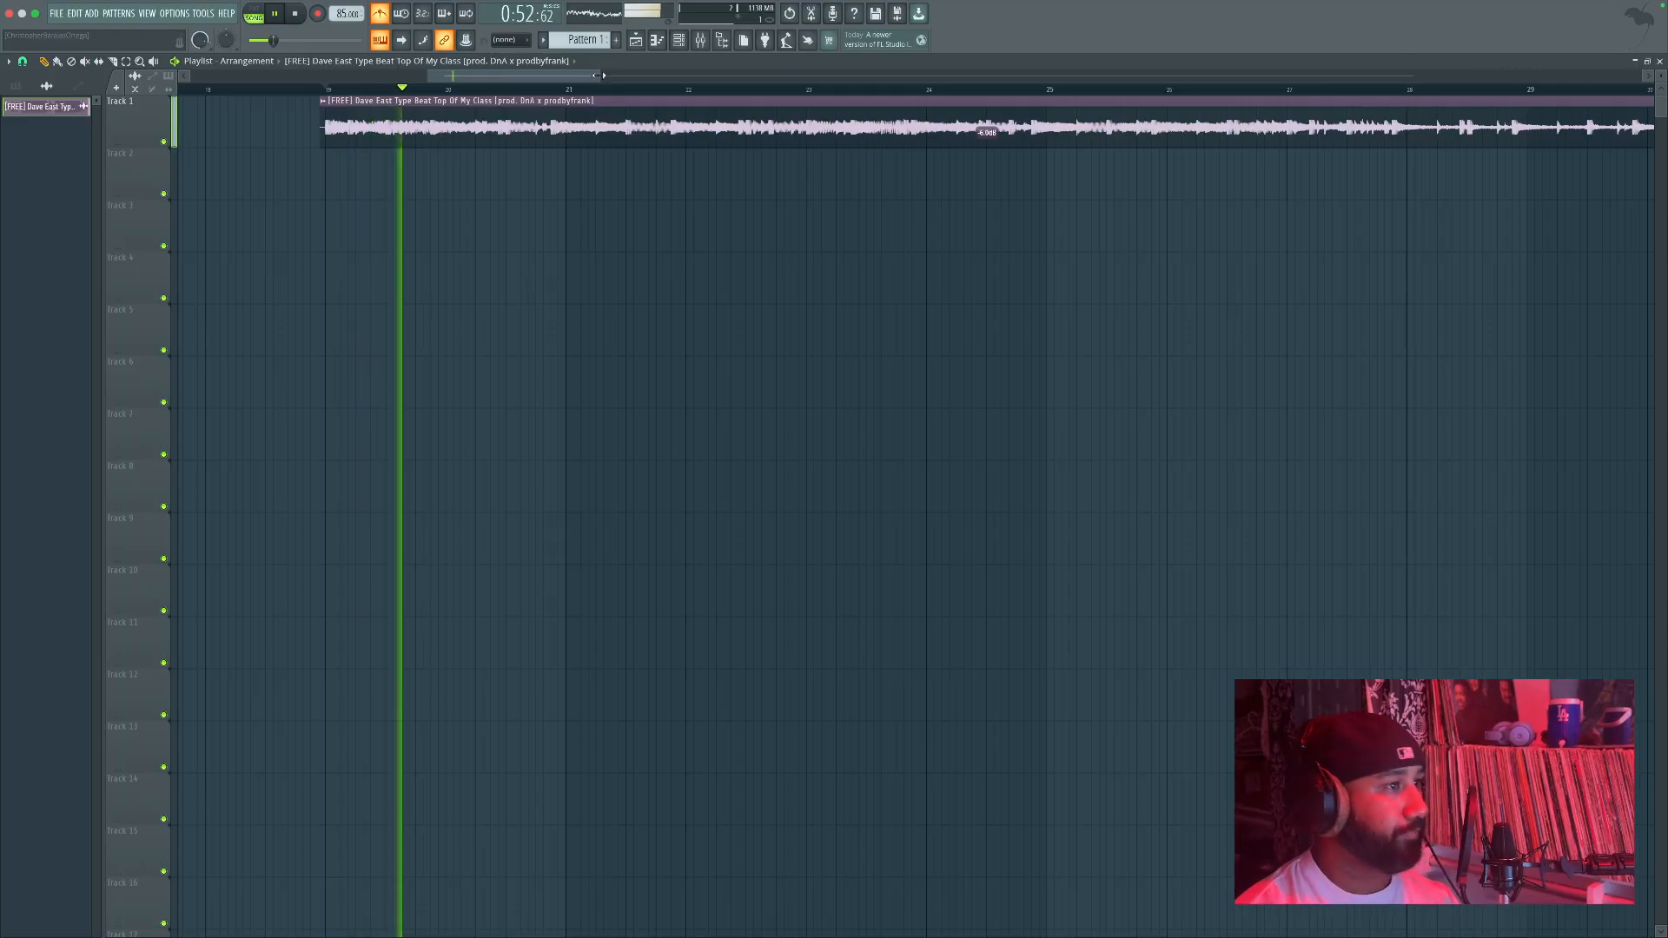
key("space")
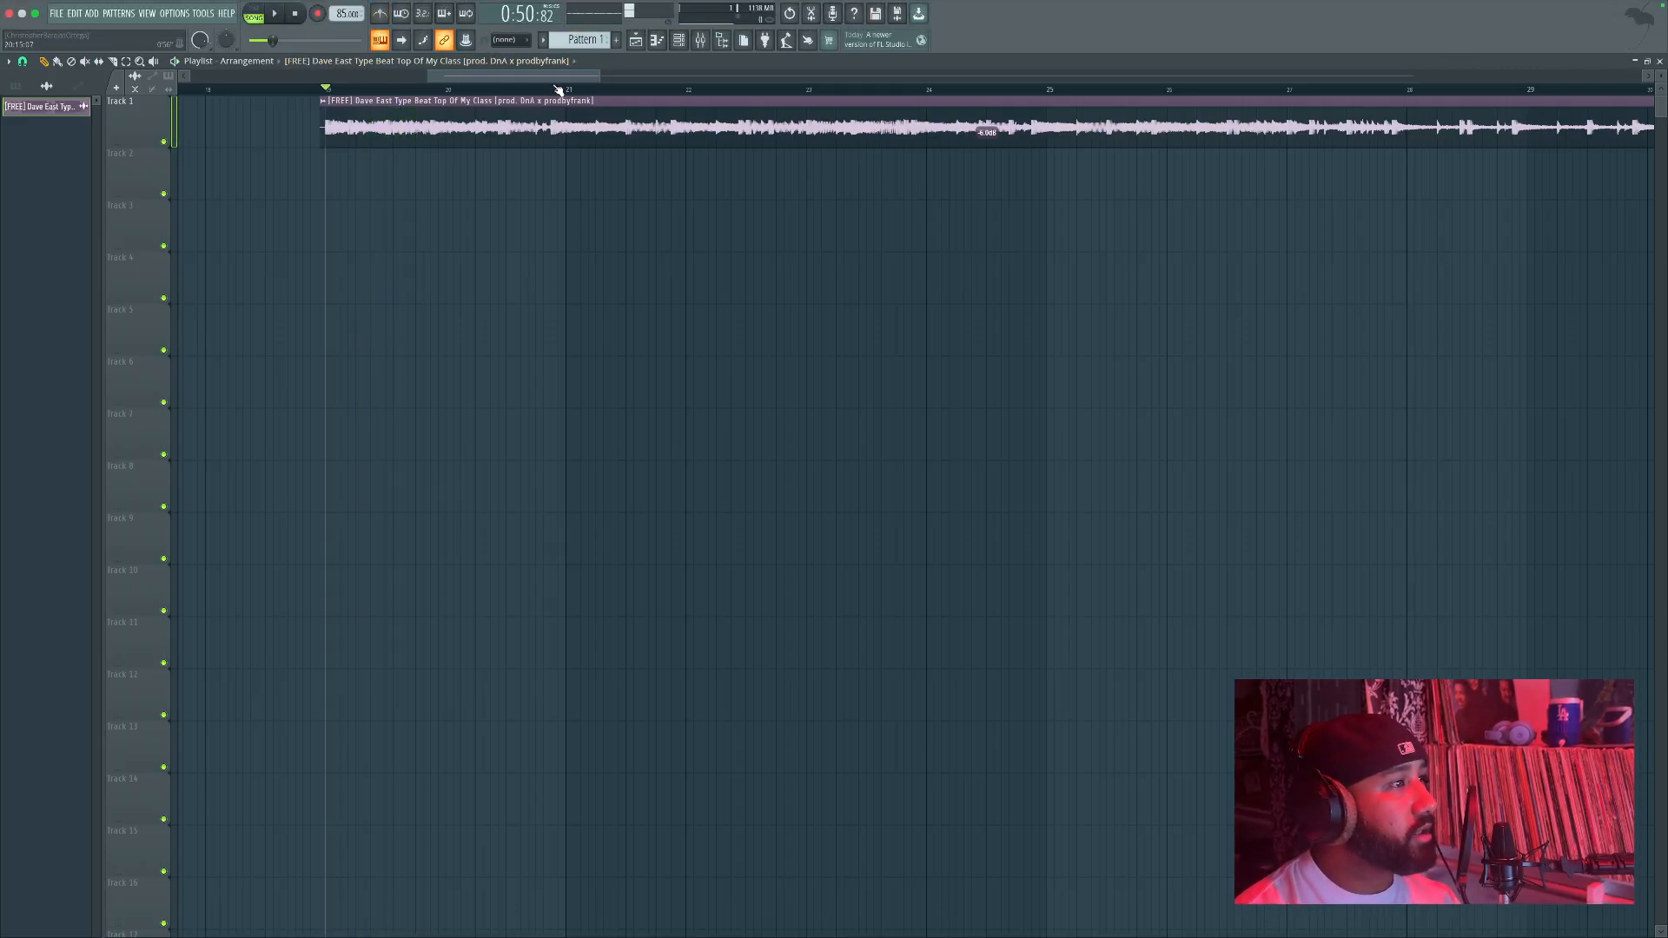
Step: Extend the beat clip's start back to bar 1 to restore the intro, and return the playhead to the song start
scroll(558, 89, "left", 3)
left_click_drag(587, 126, 173, 143)
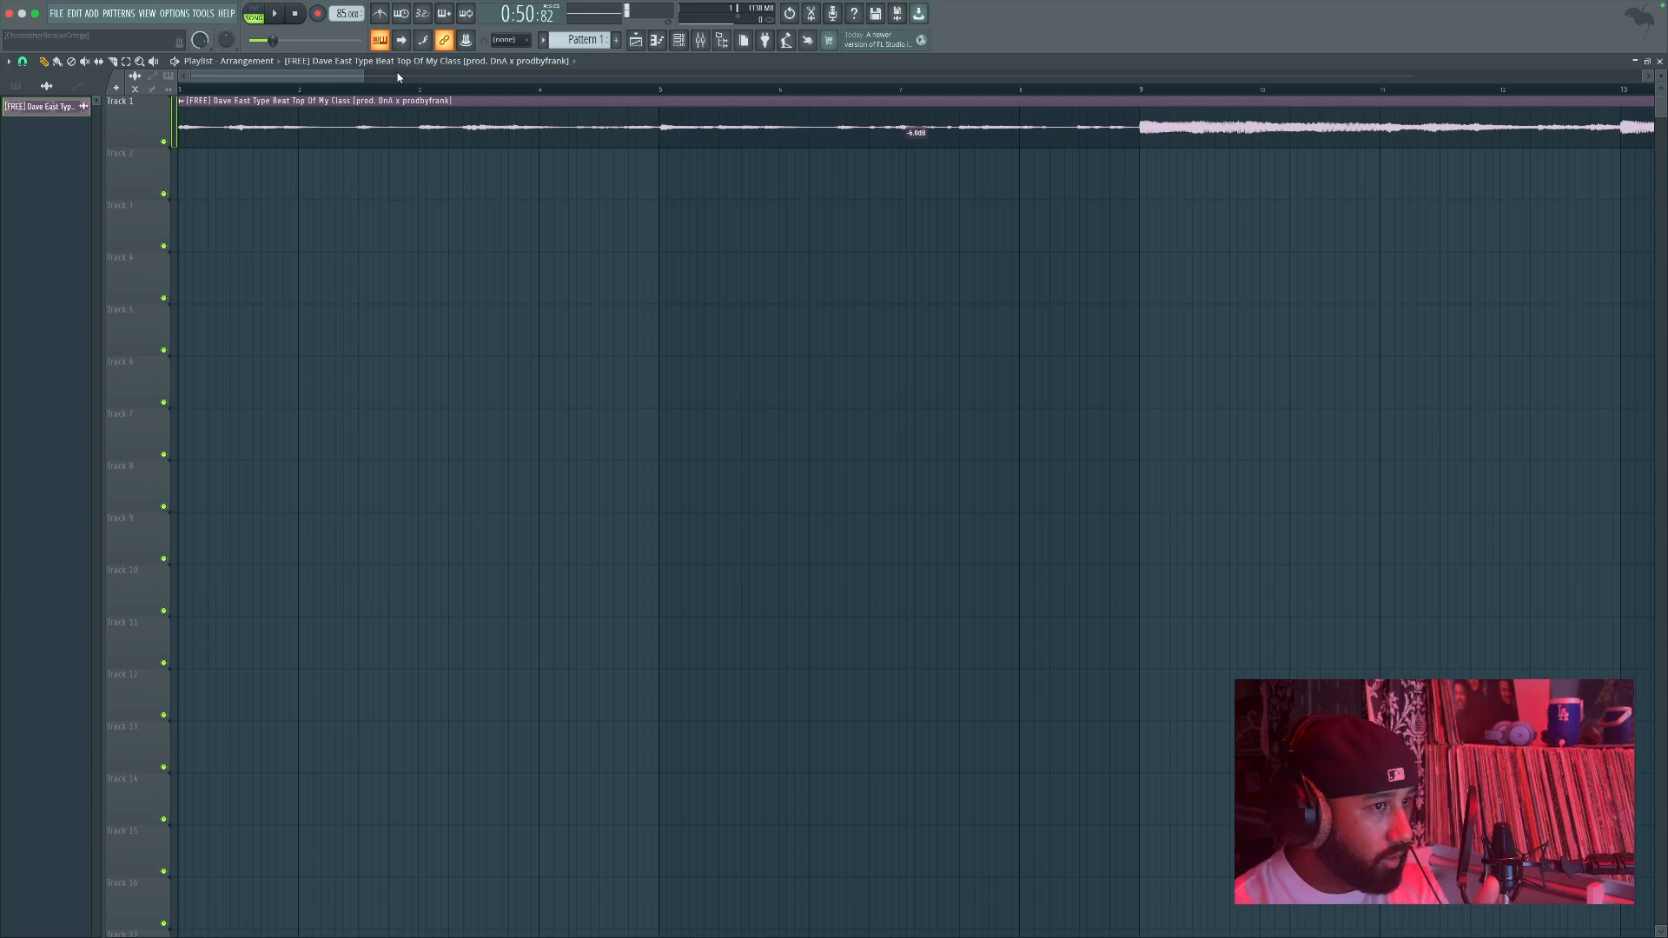
left_click_drag(363, 76, 531, 76)
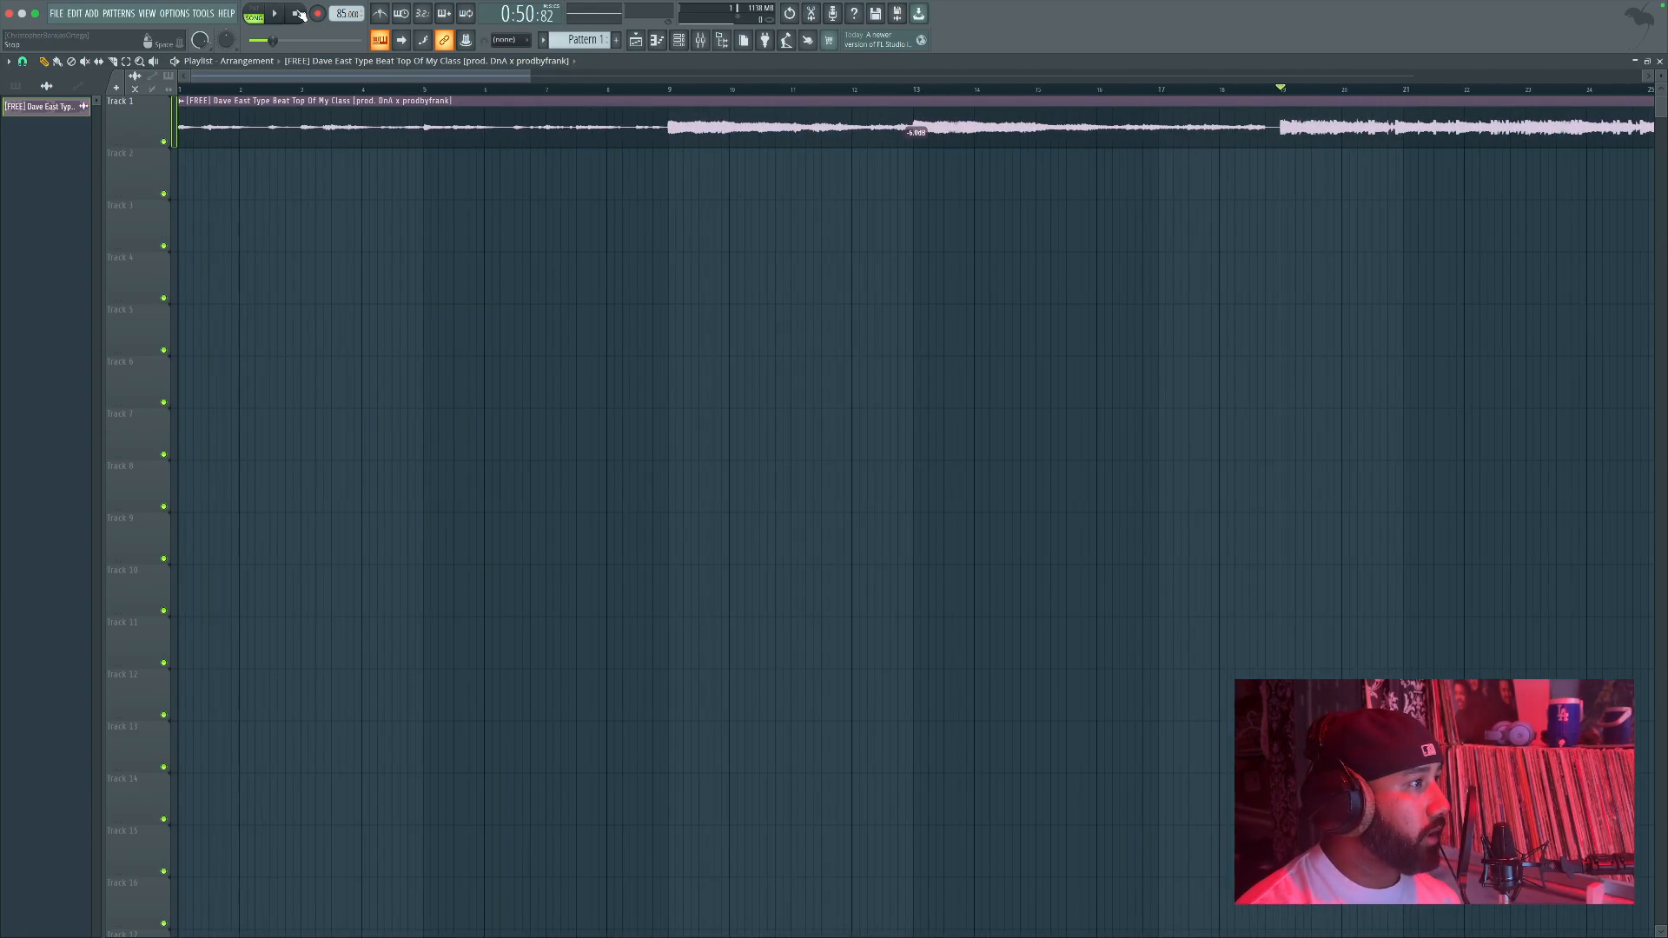
left_click(296, 13)
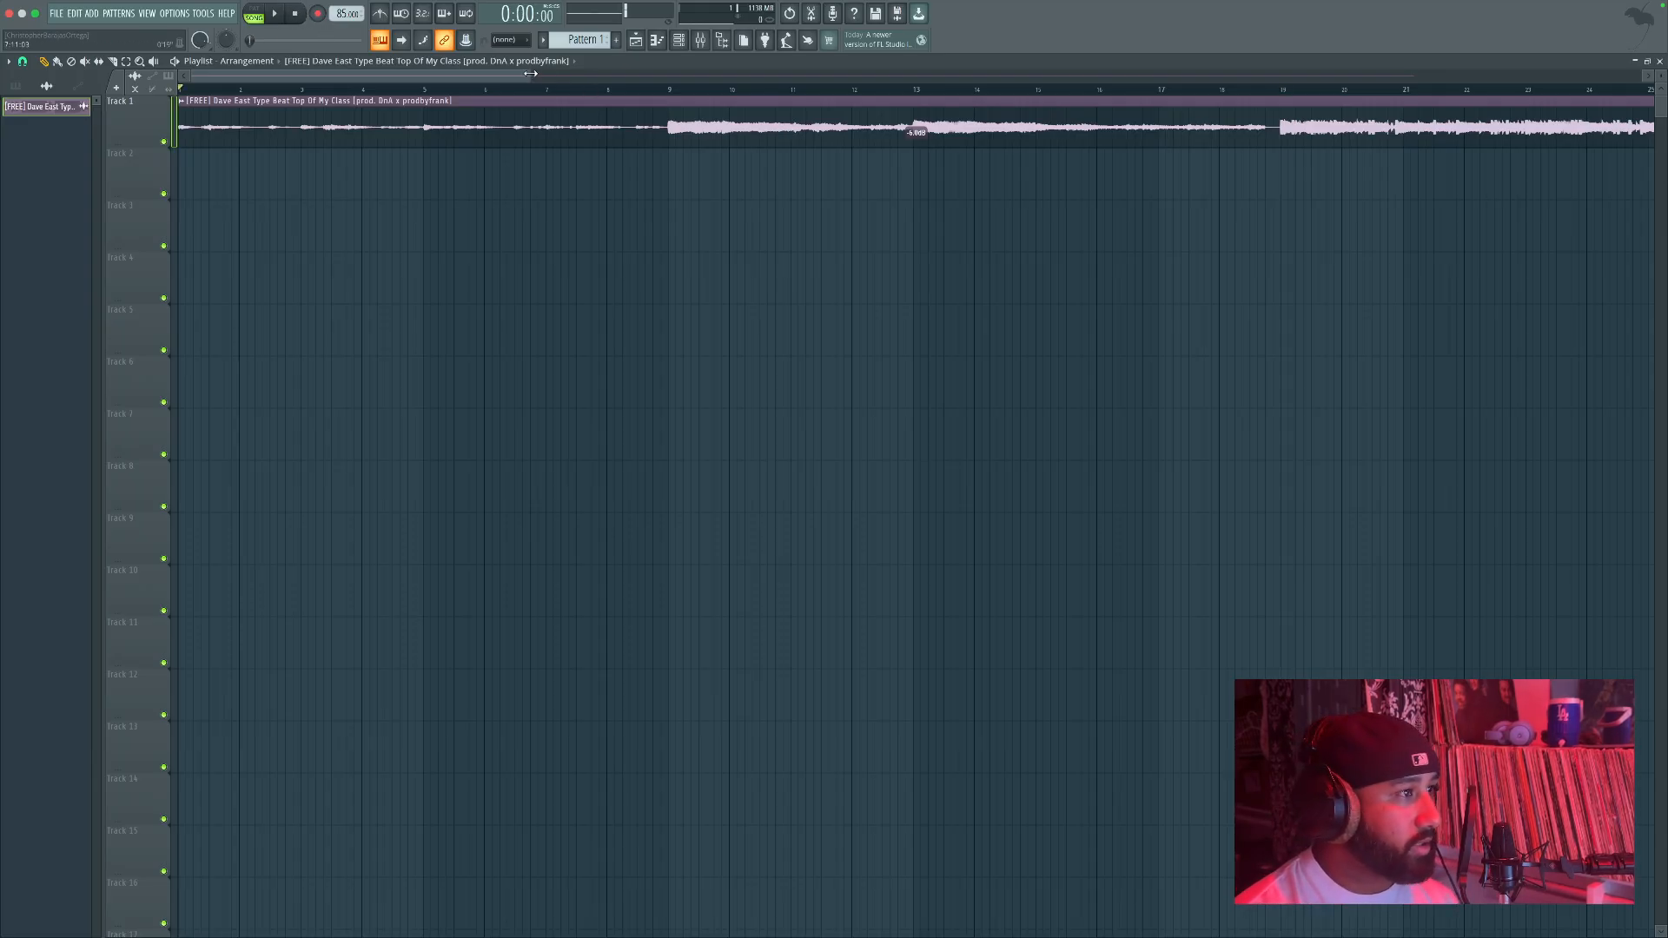
left_click_drag(530, 73, 917, 76)
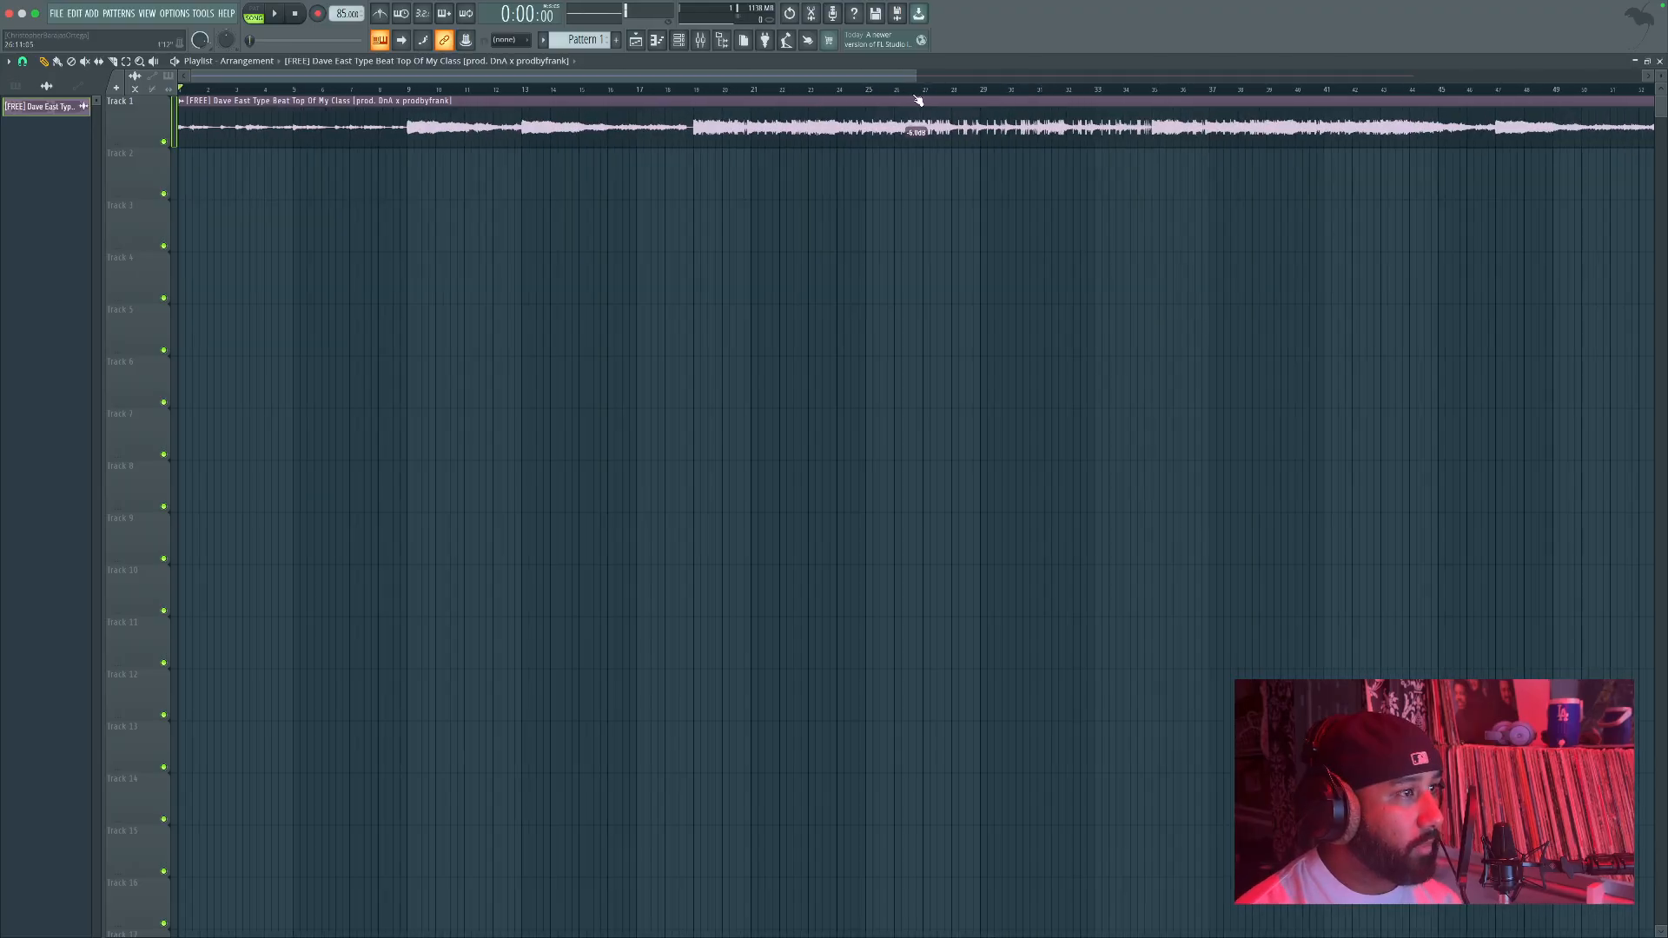
Step: Try longer buffer lengths in the audio settings, return the buffer to 96 samples (3 ms), and close the settings
left_click(178, 13)
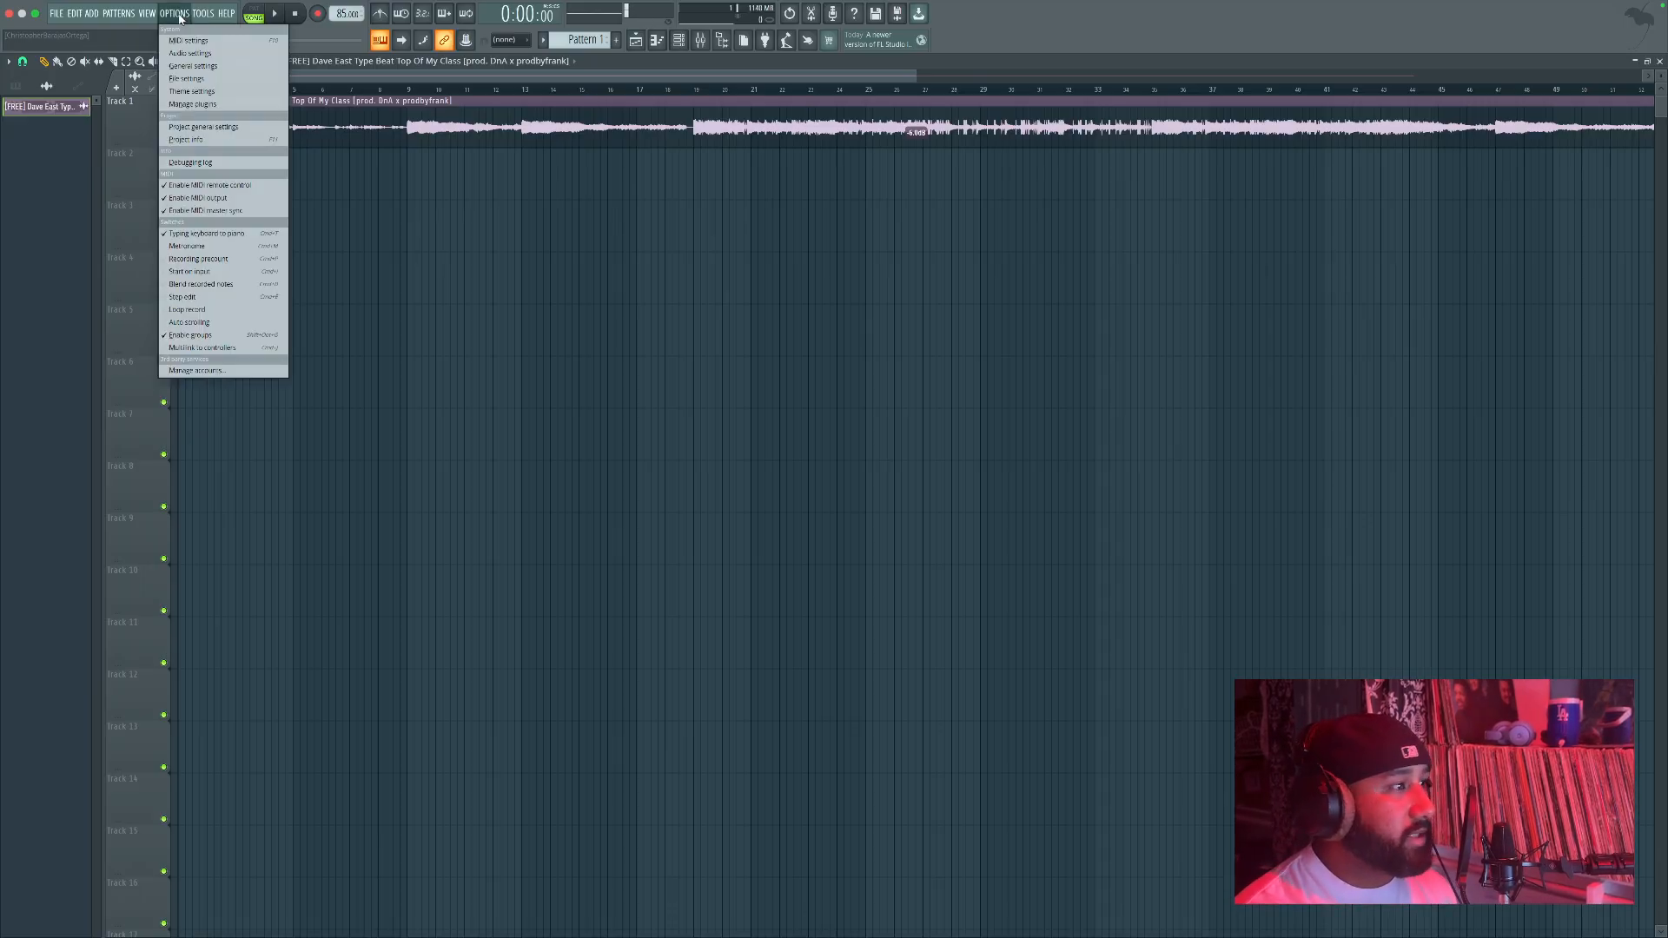
left_click(198, 13)
mouse_move(173, 13)
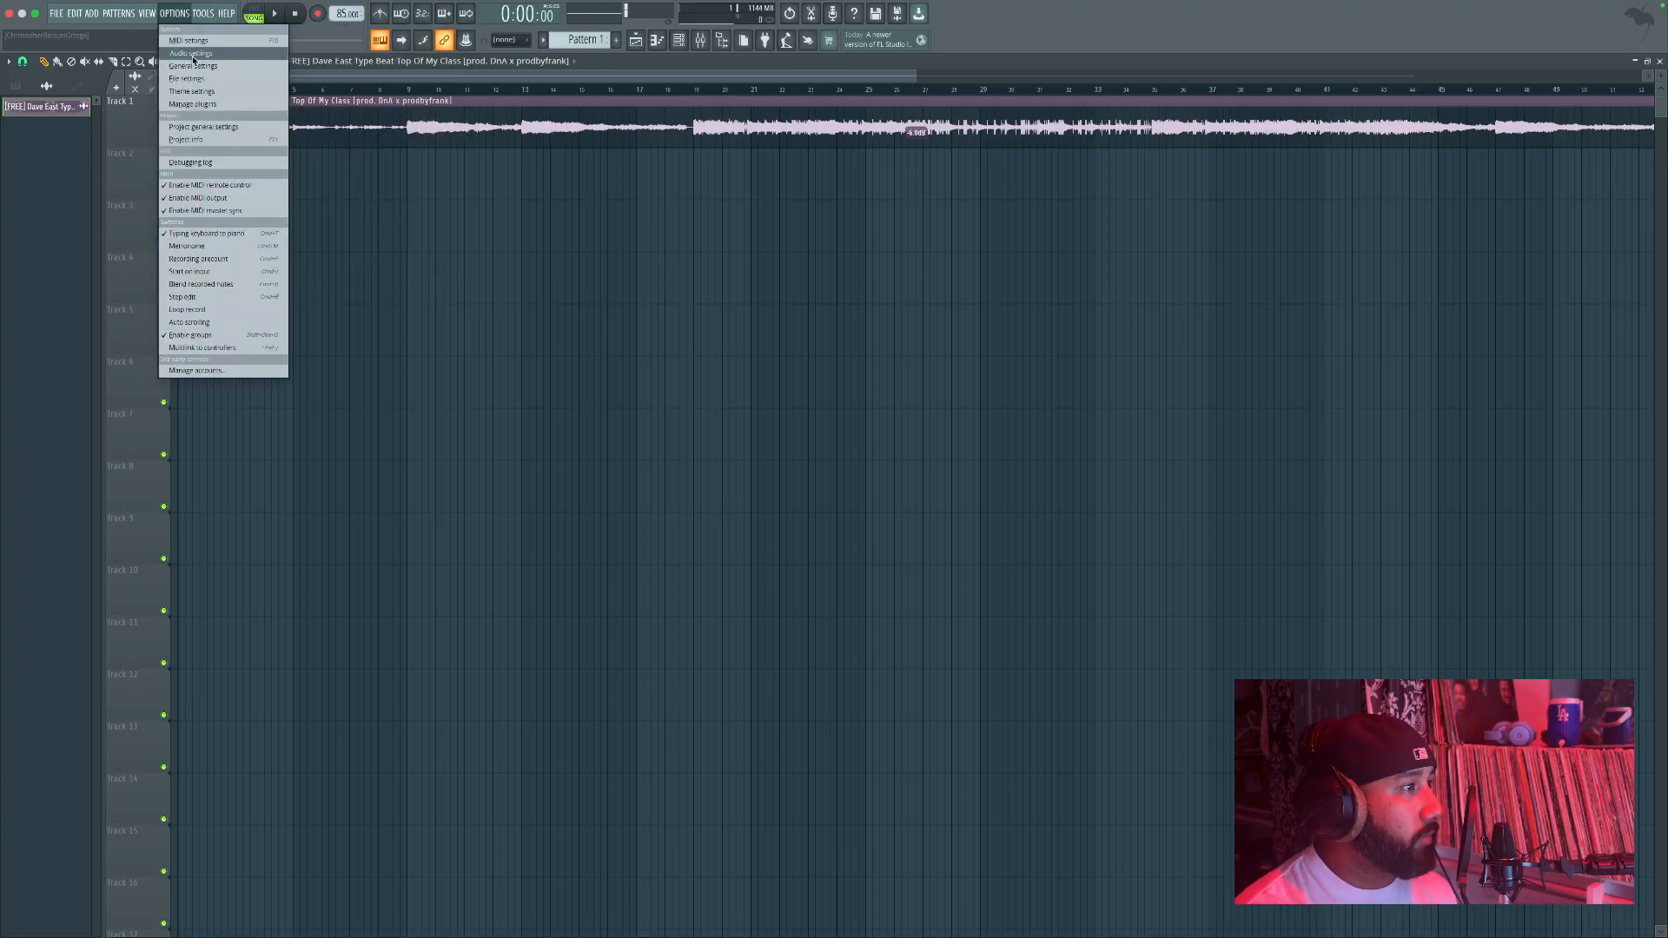
left_click(198, 56)
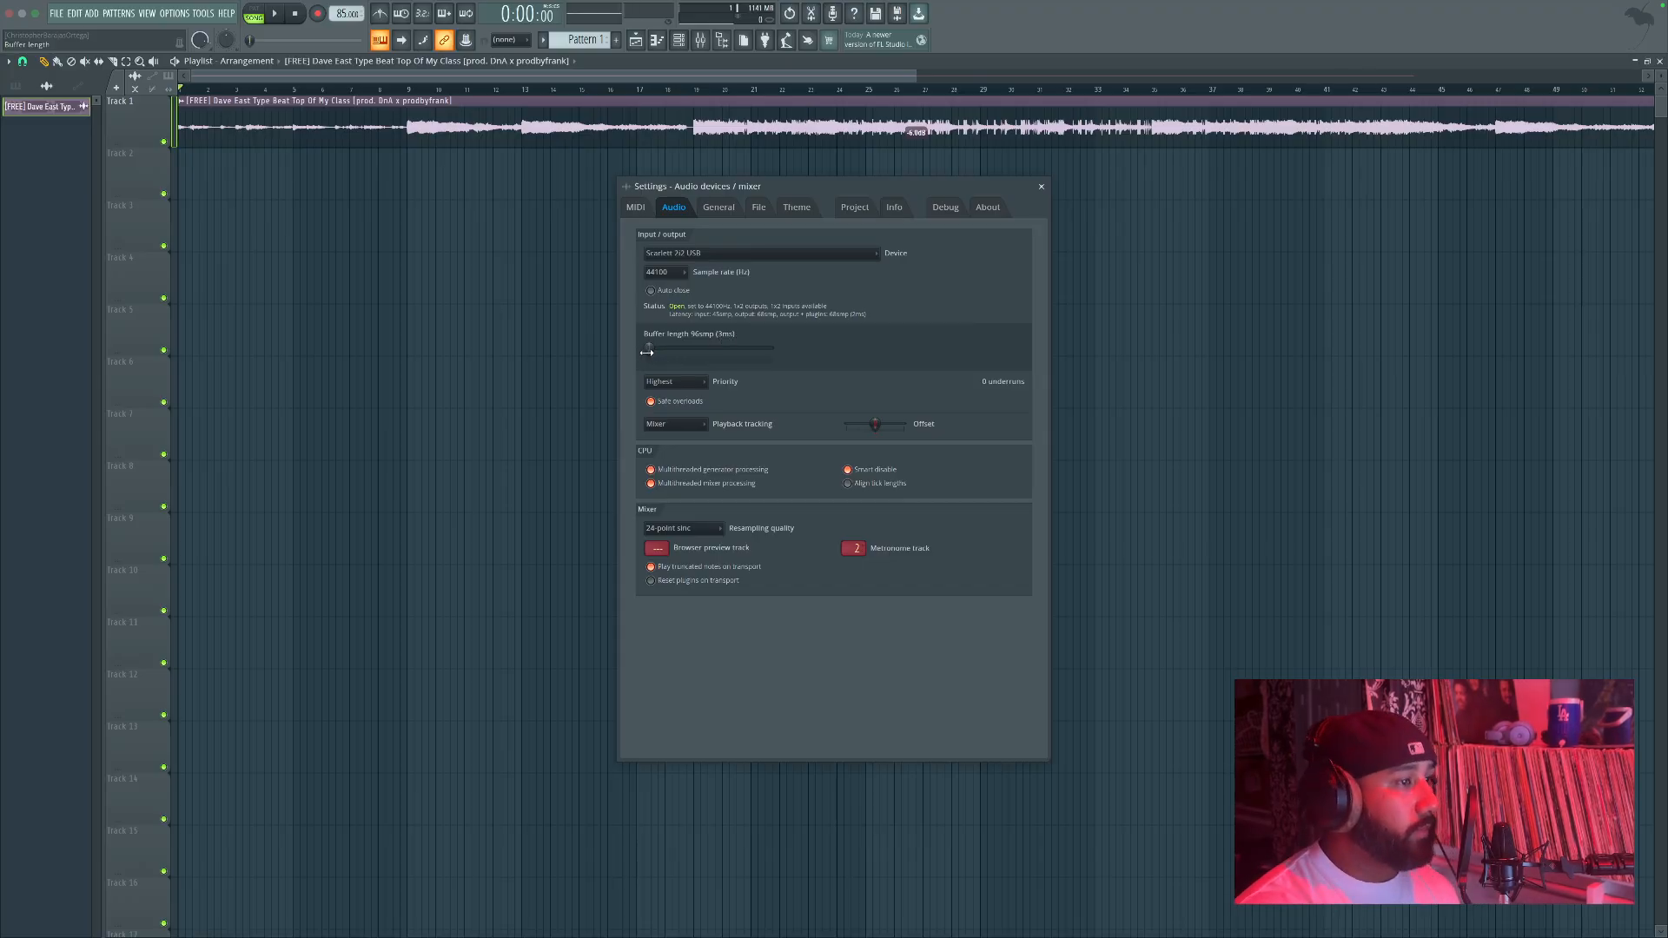
left_click_drag(650, 349, 657, 348)
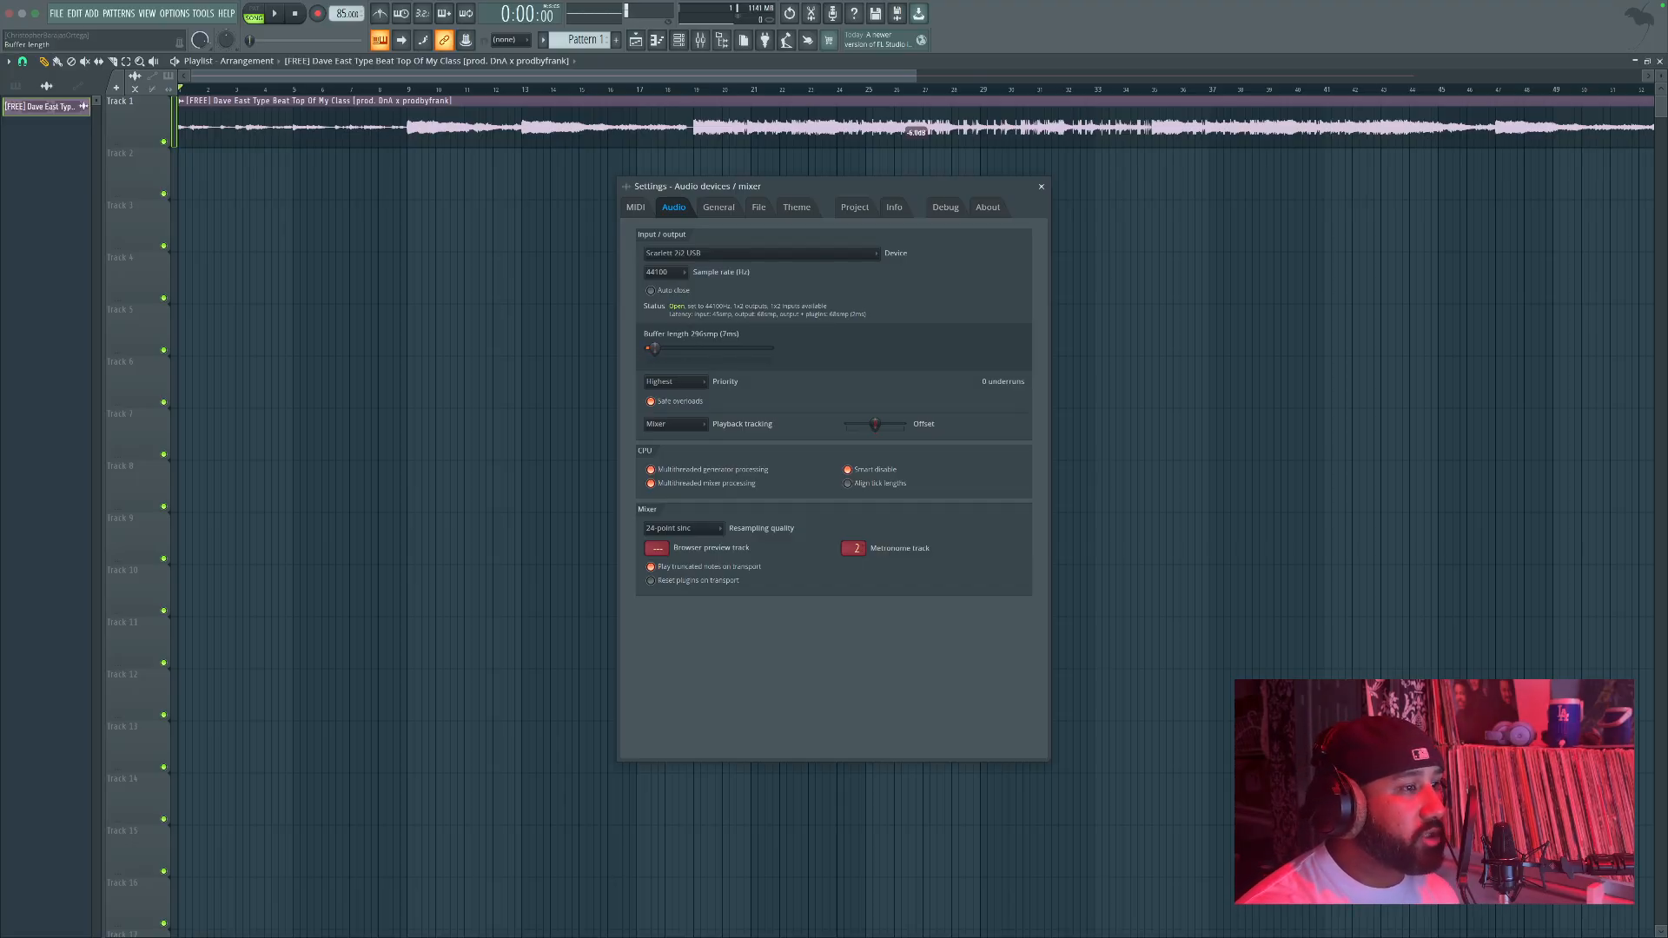
left_click_drag(653, 348, 657, 350)
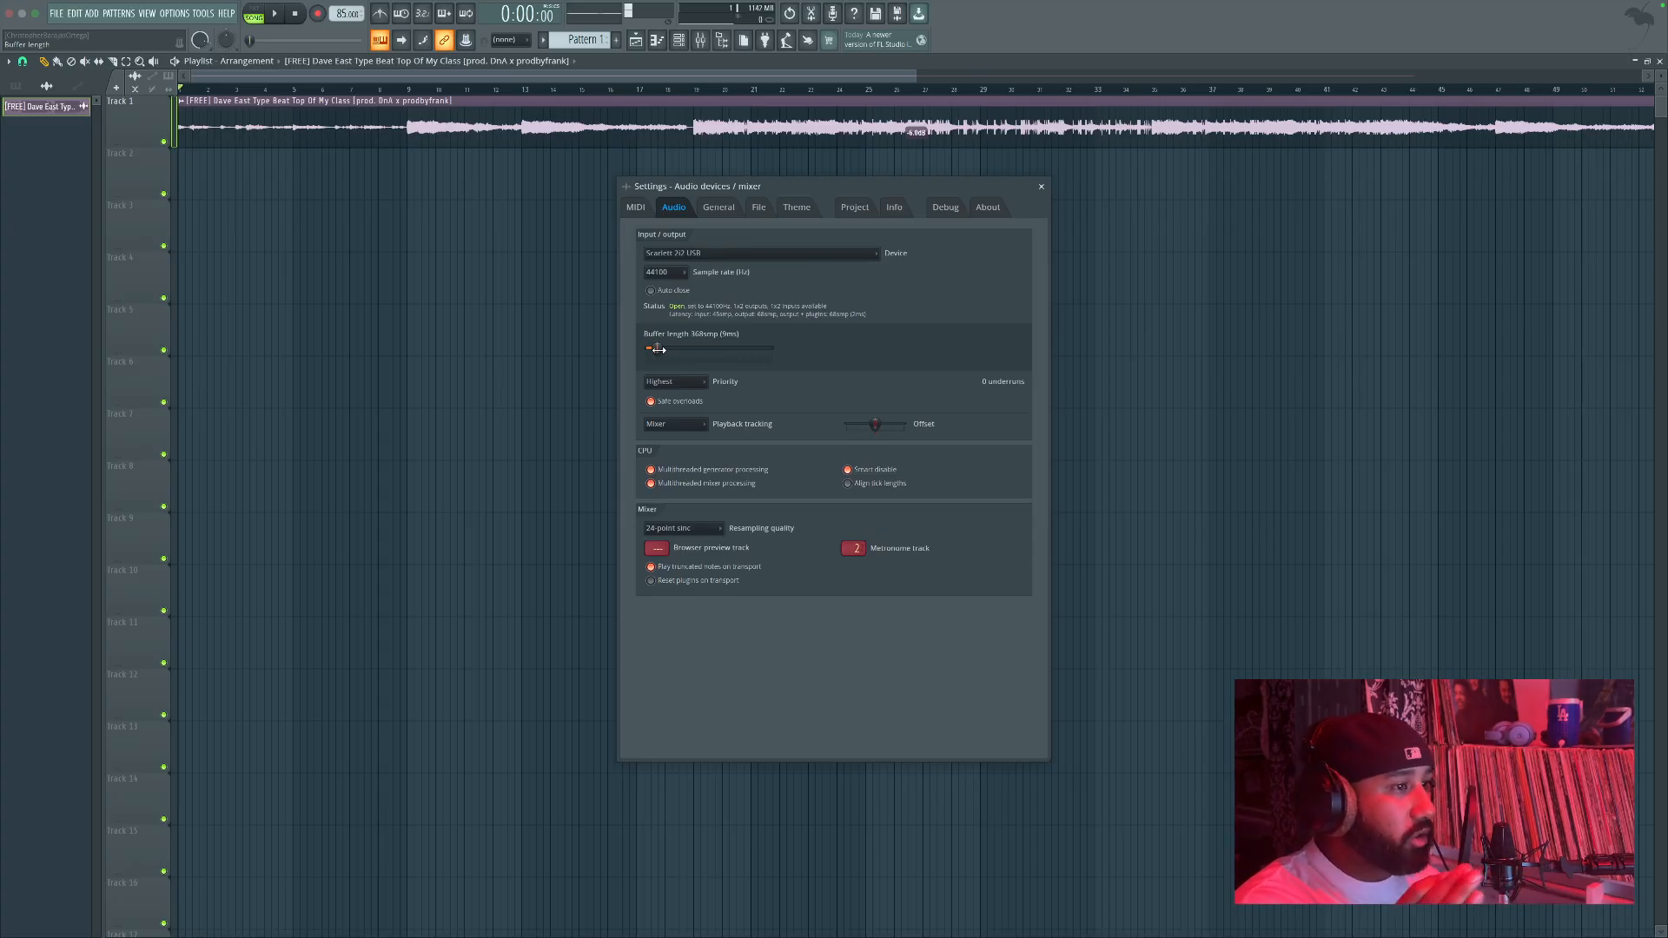
left_click_drag(658, 348, 649, 349)
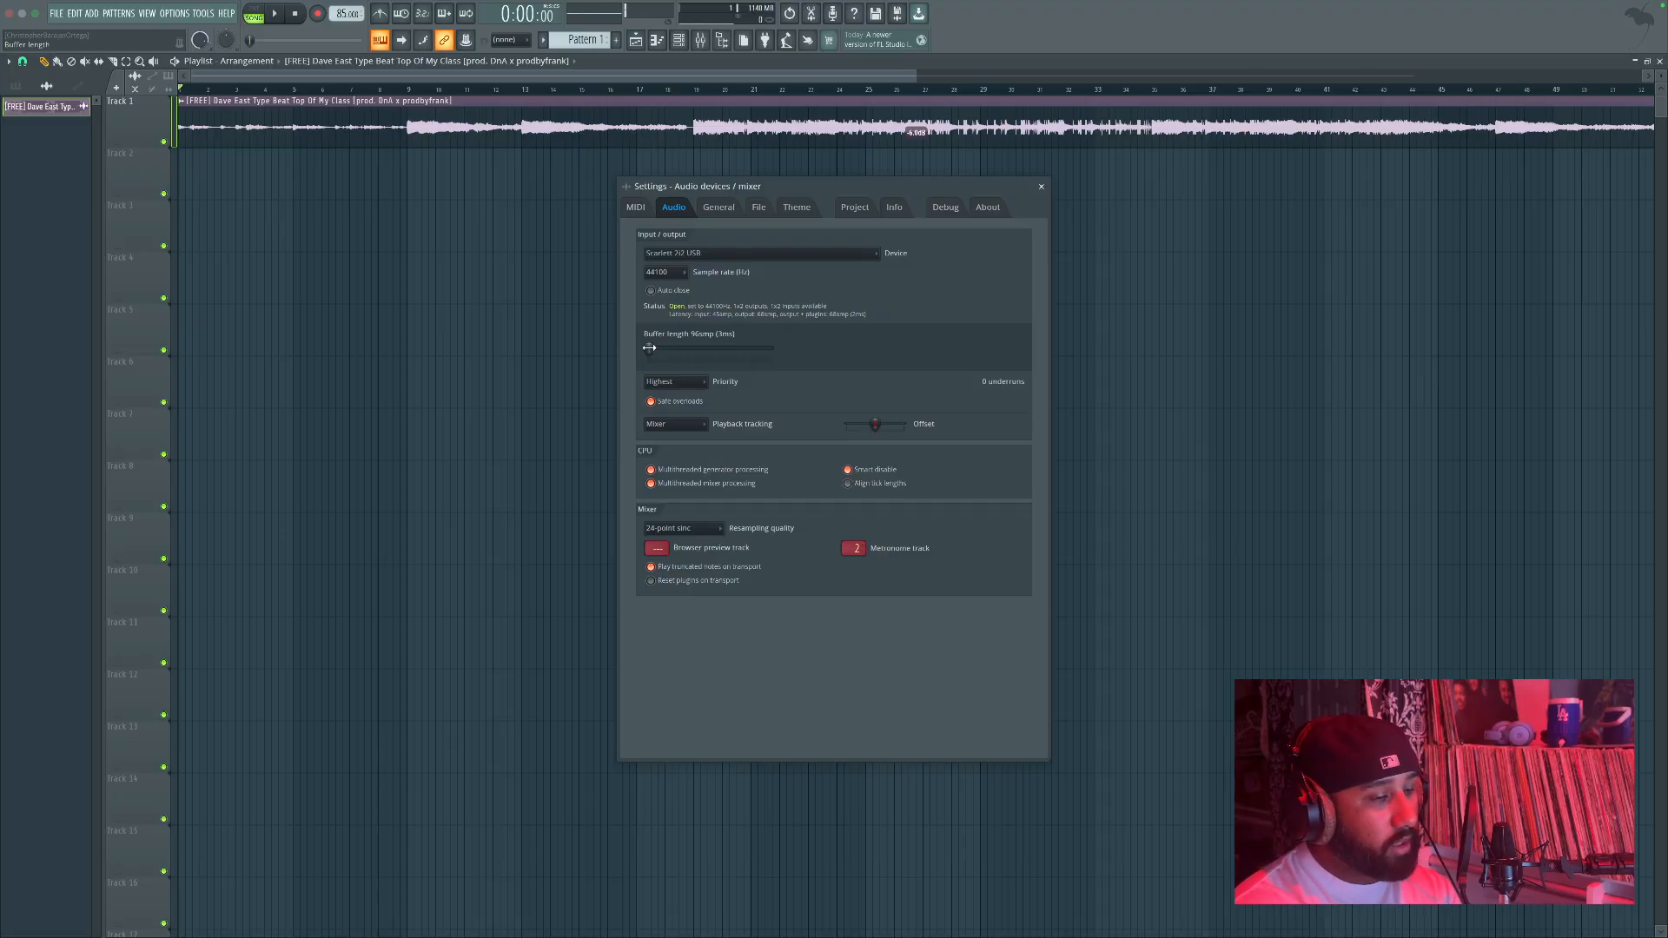
left_click_drag(649, 347, 655, 347)
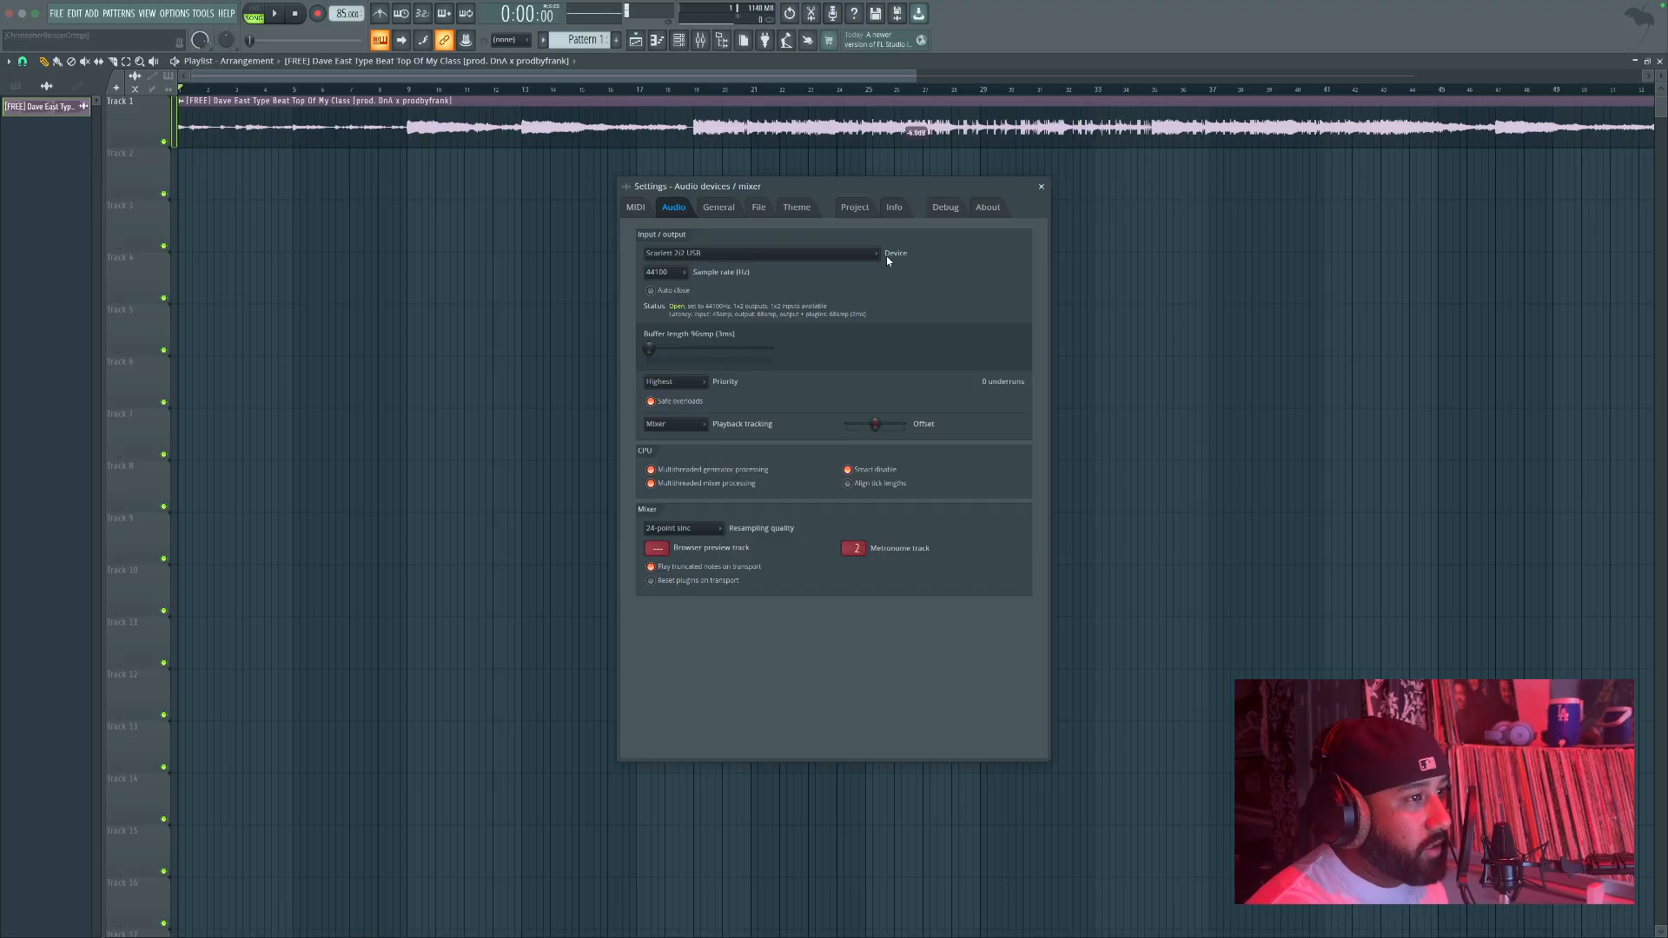
left_click(1042, 189)
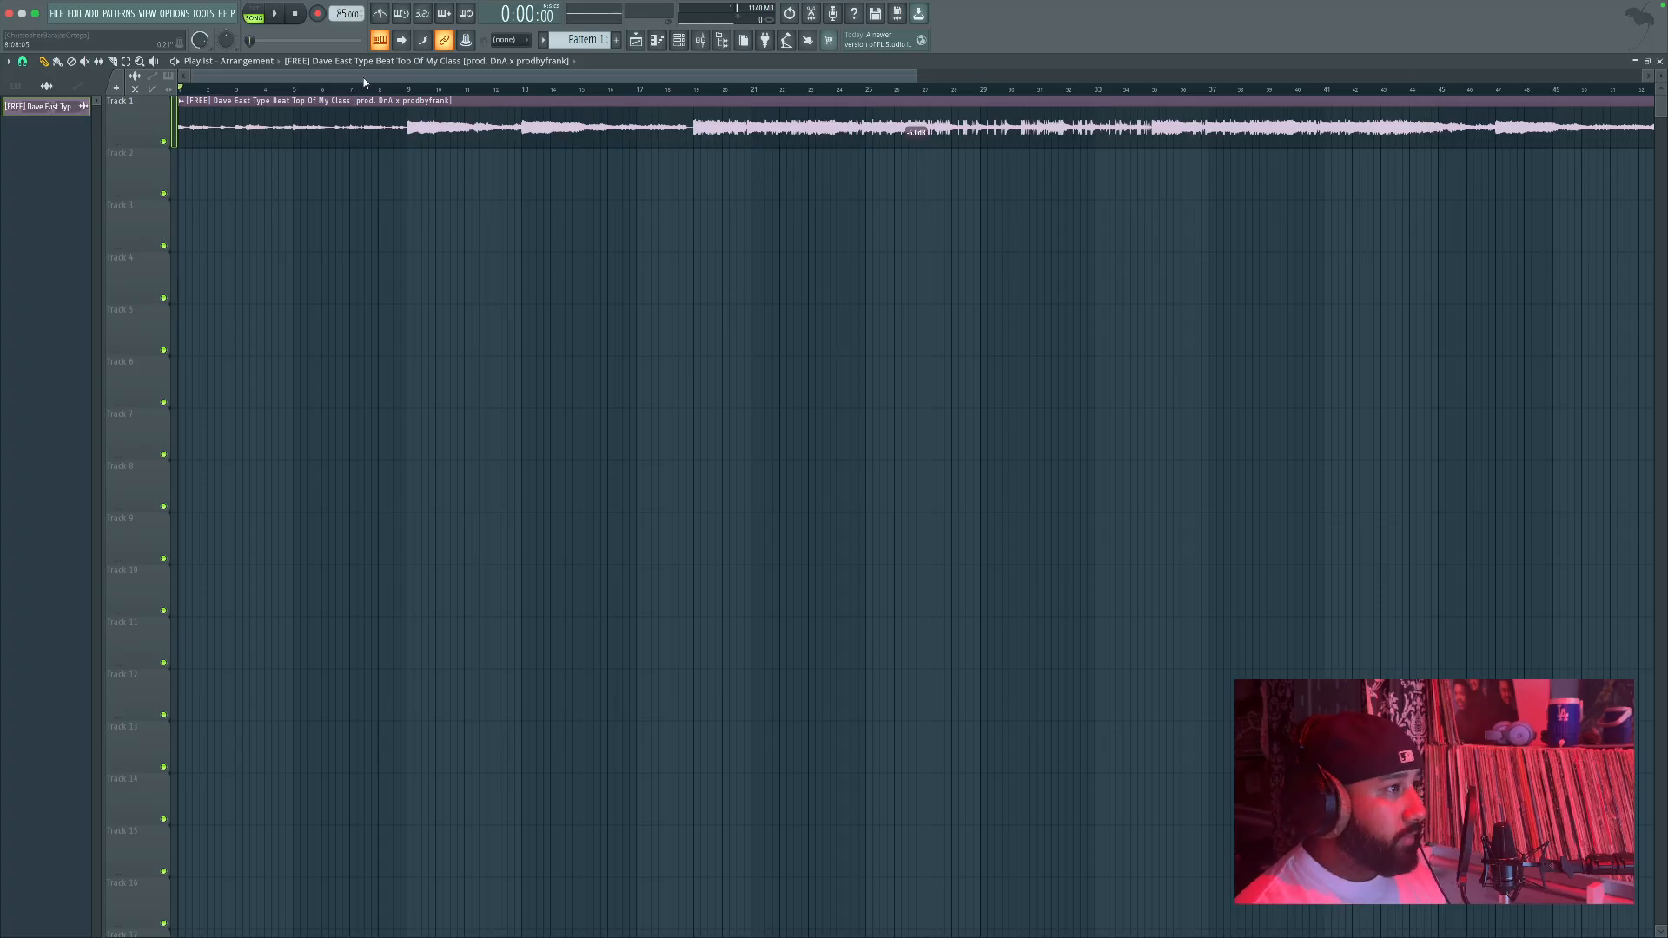
Step: Set the audio input of mixer track Insert 10 to the mono Input 2
left_click(700, 41)
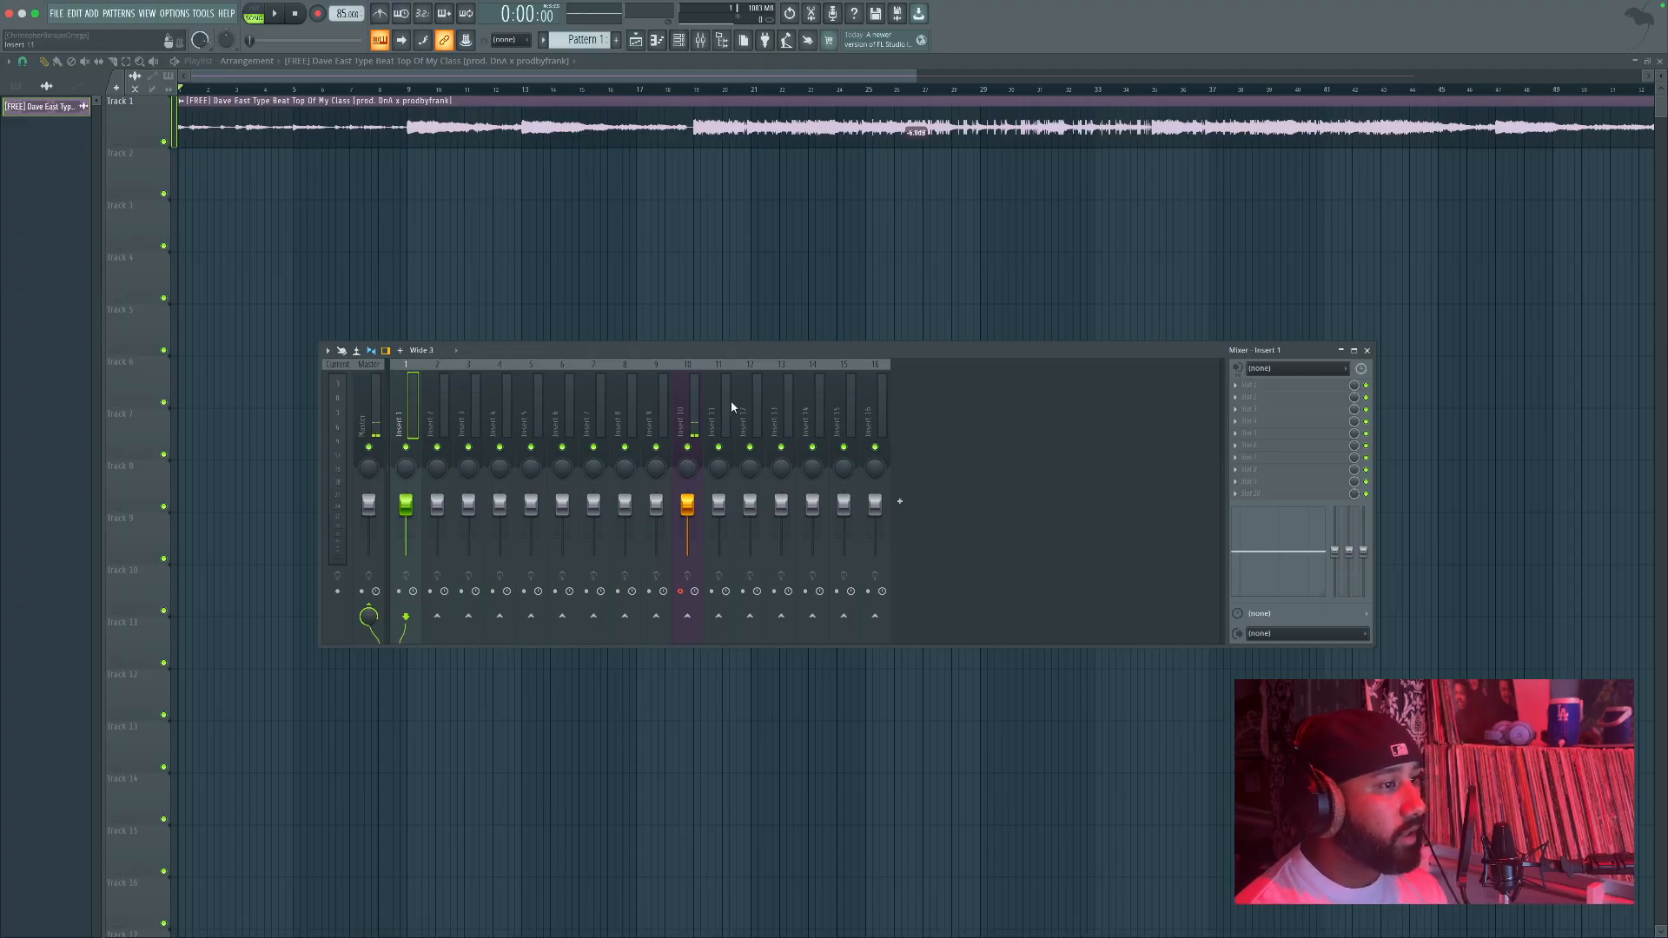
left_click(695, 414)
left_click(1298, 368)
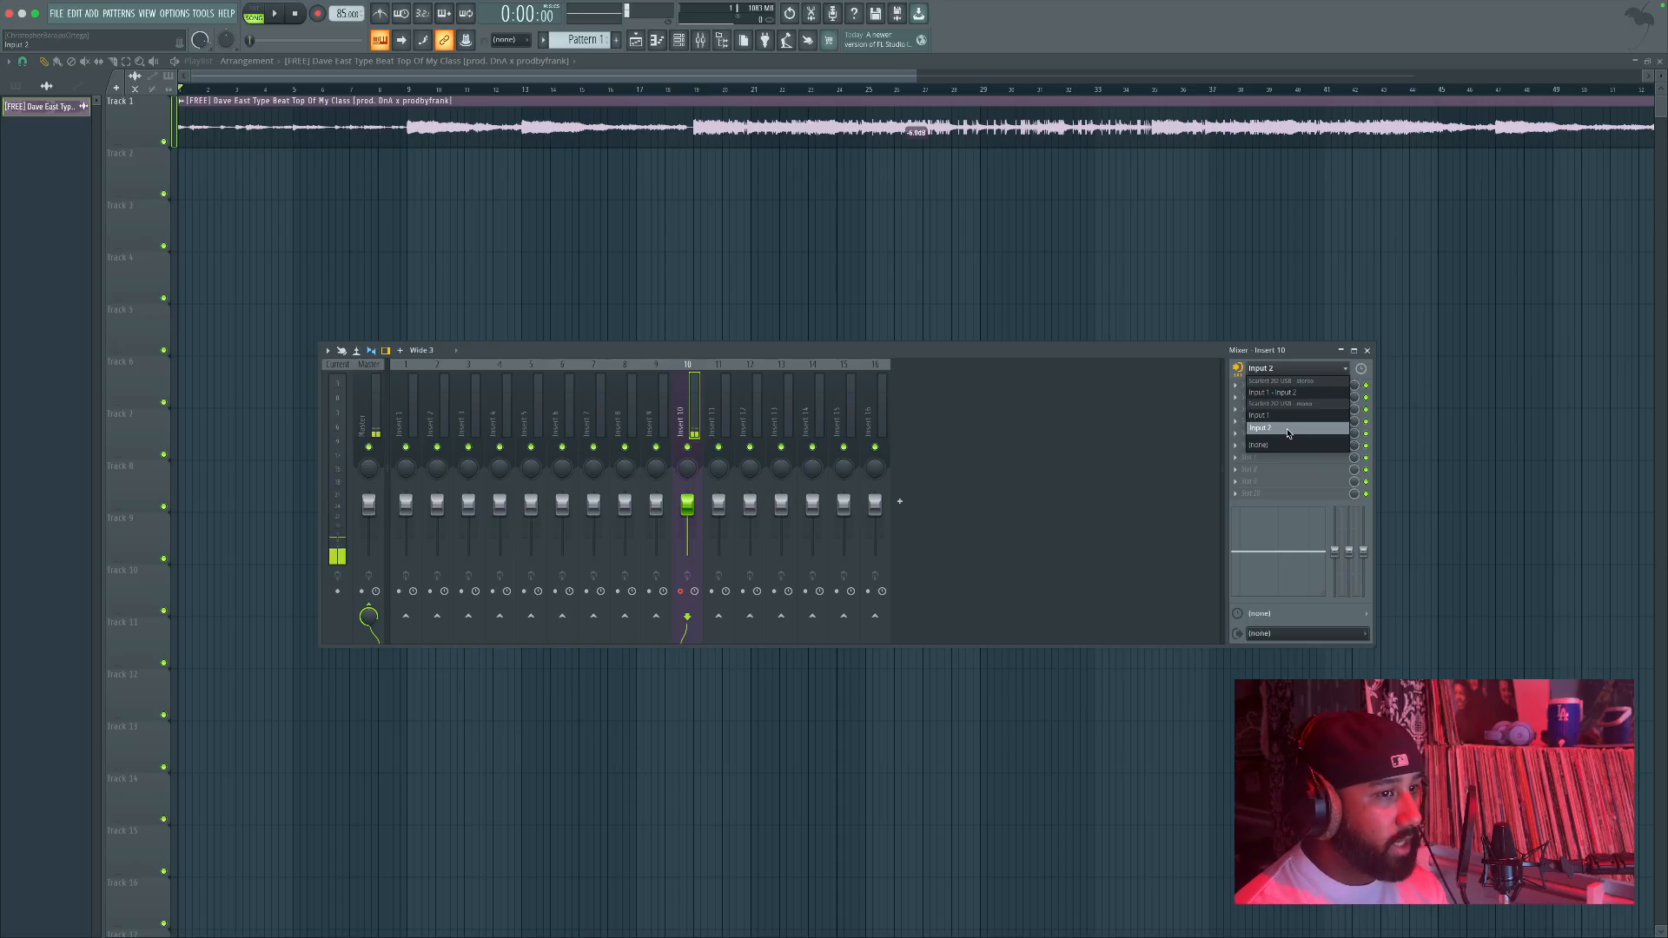
left_click(1287, 430)
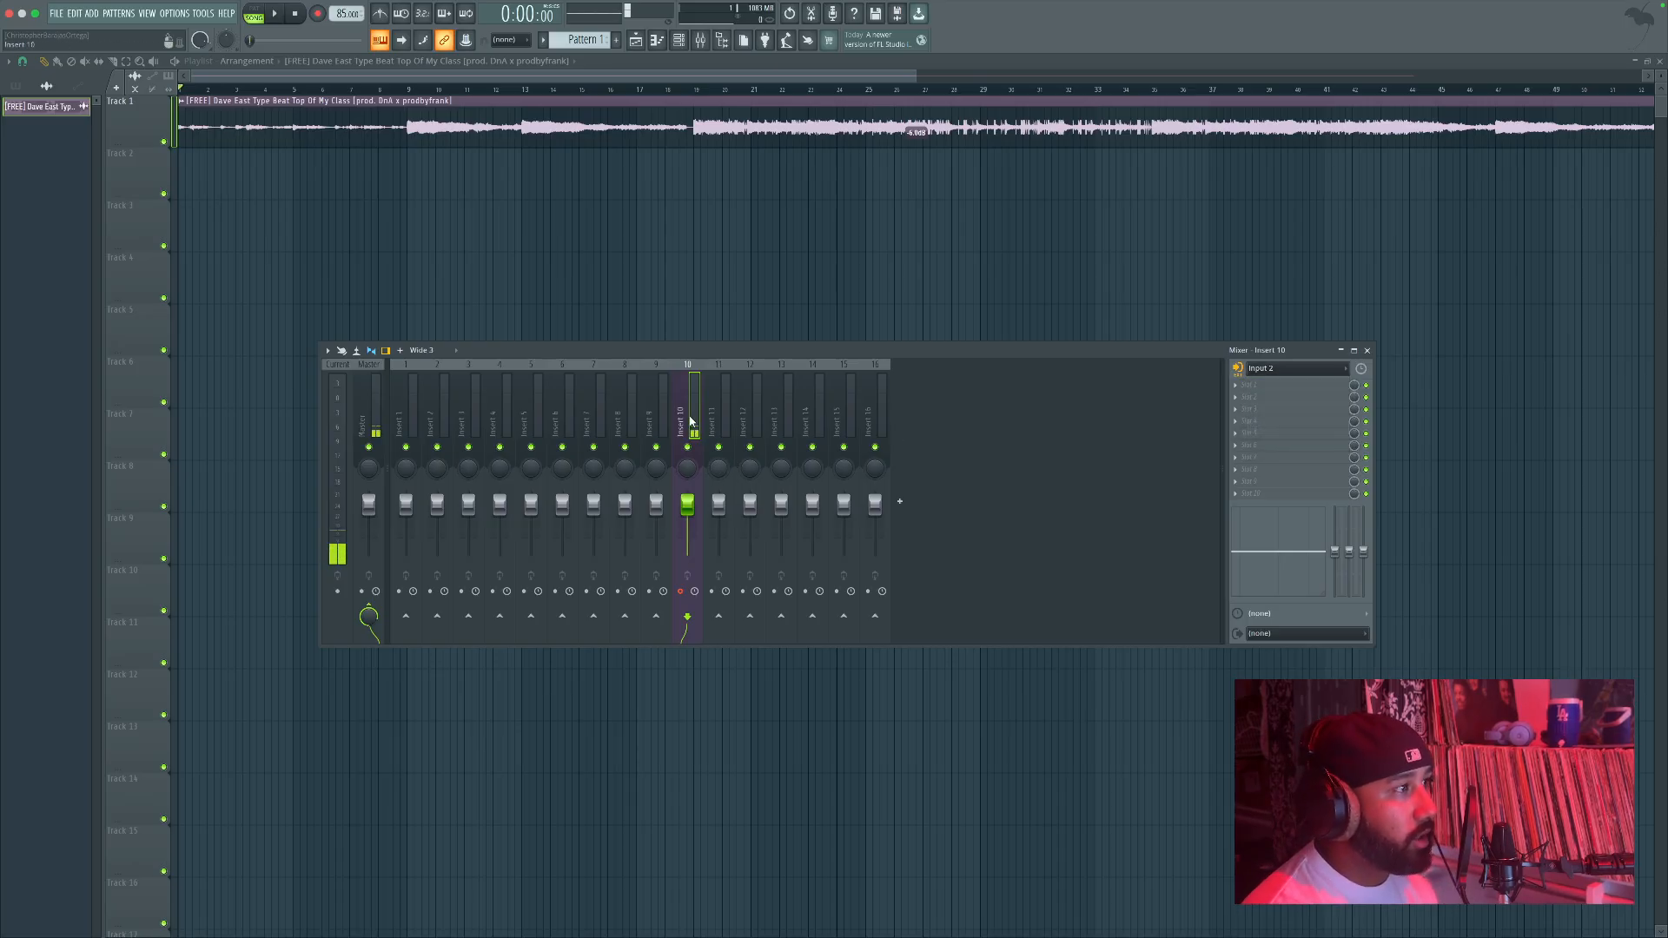
Step: Load Wave Candy into the last effect slot of the mixer's Current track
left_click(341, 425)
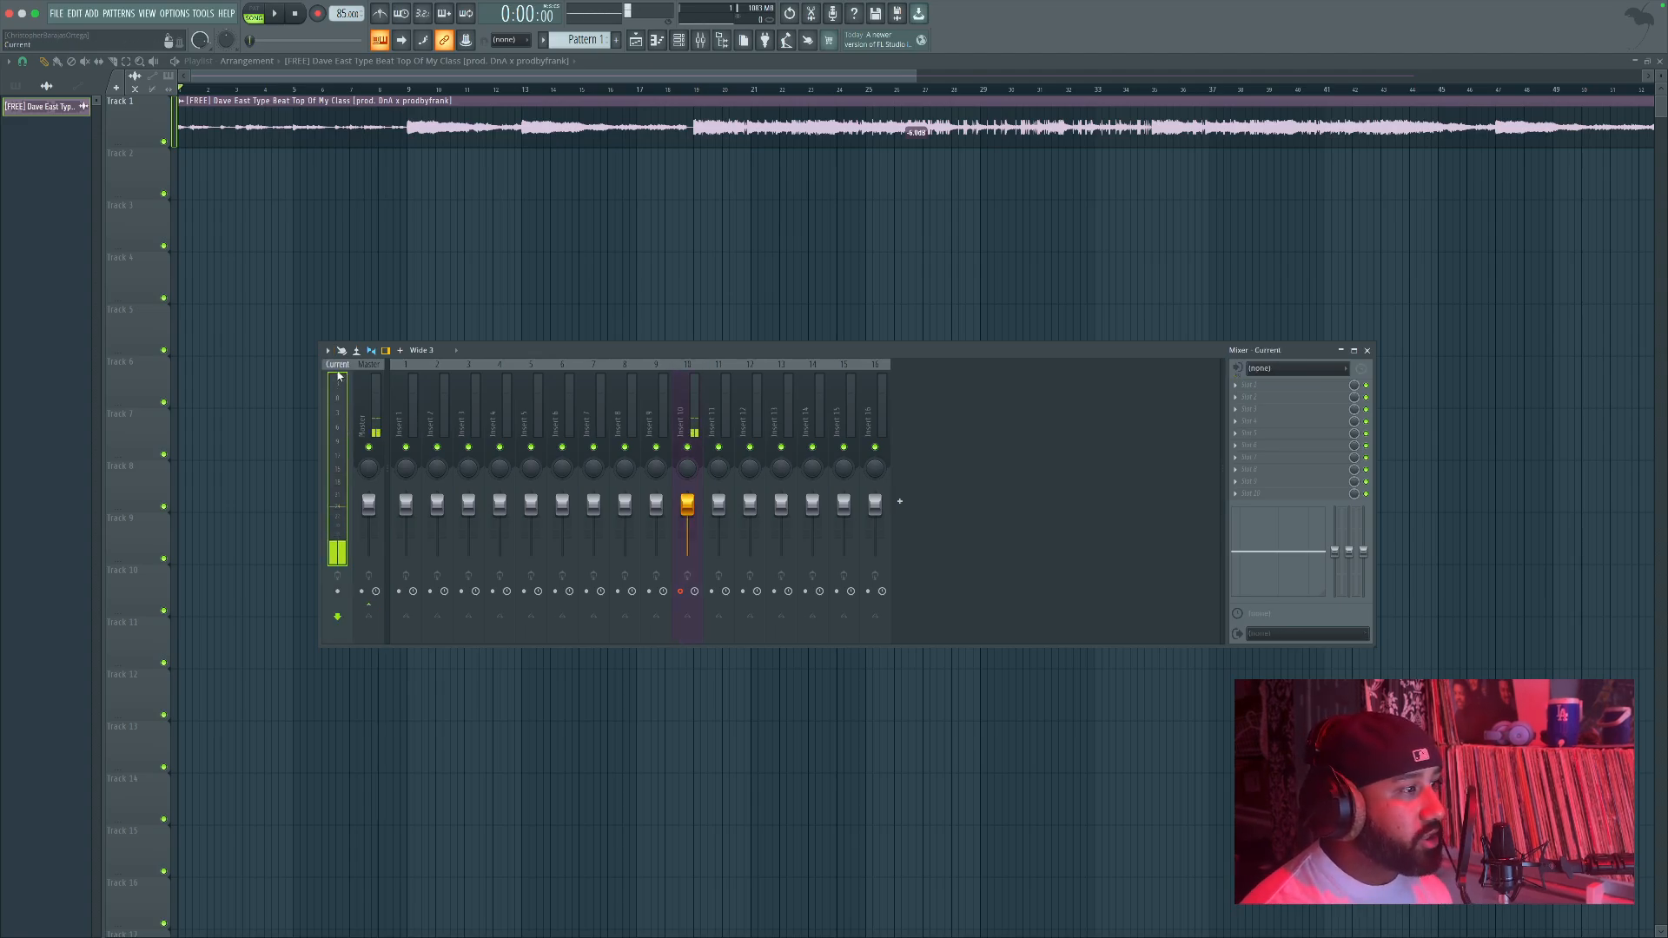
left_click(368, 384)
left_click(327, 400)
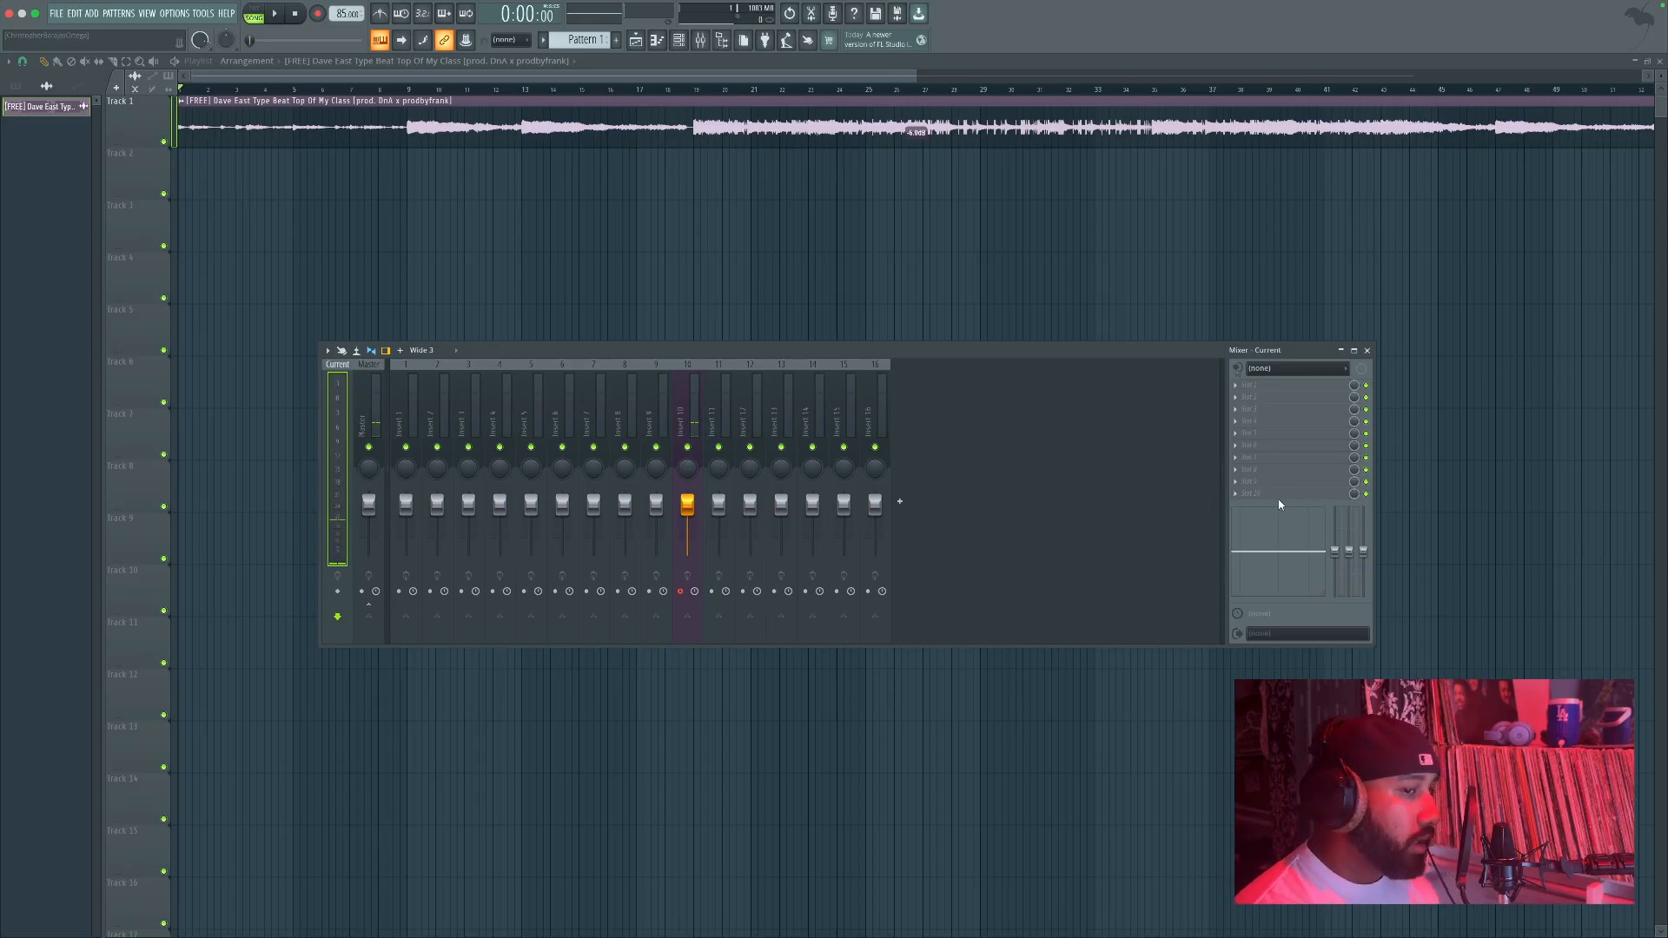
left_click(1240, 499)
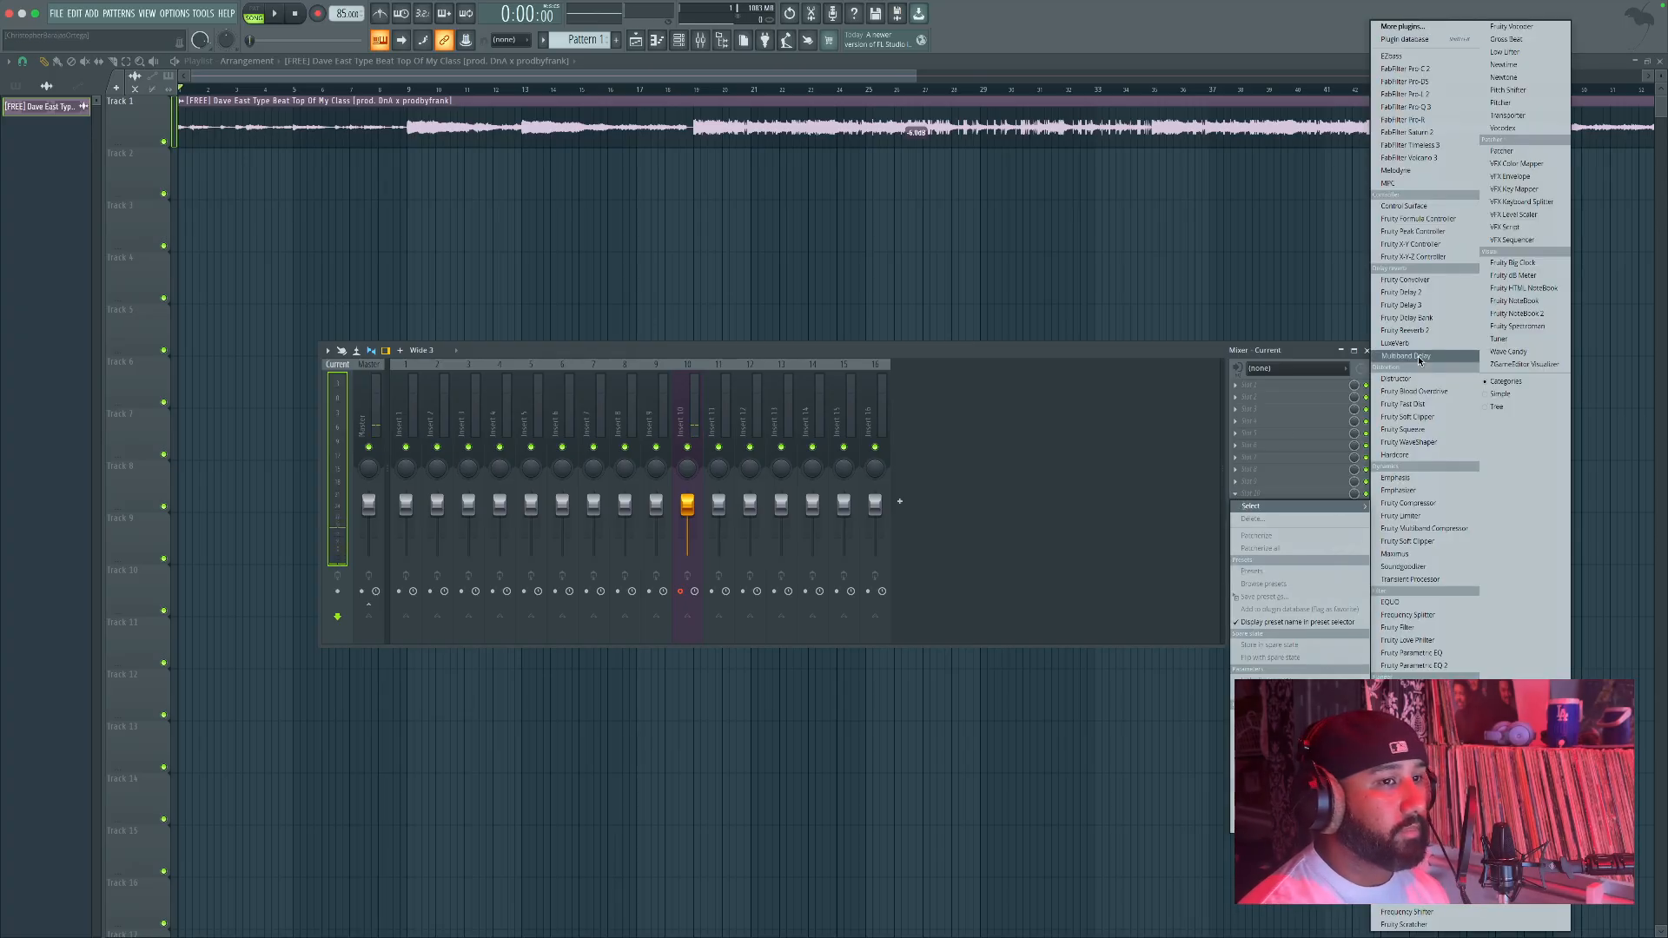
left_click(1509, 352)
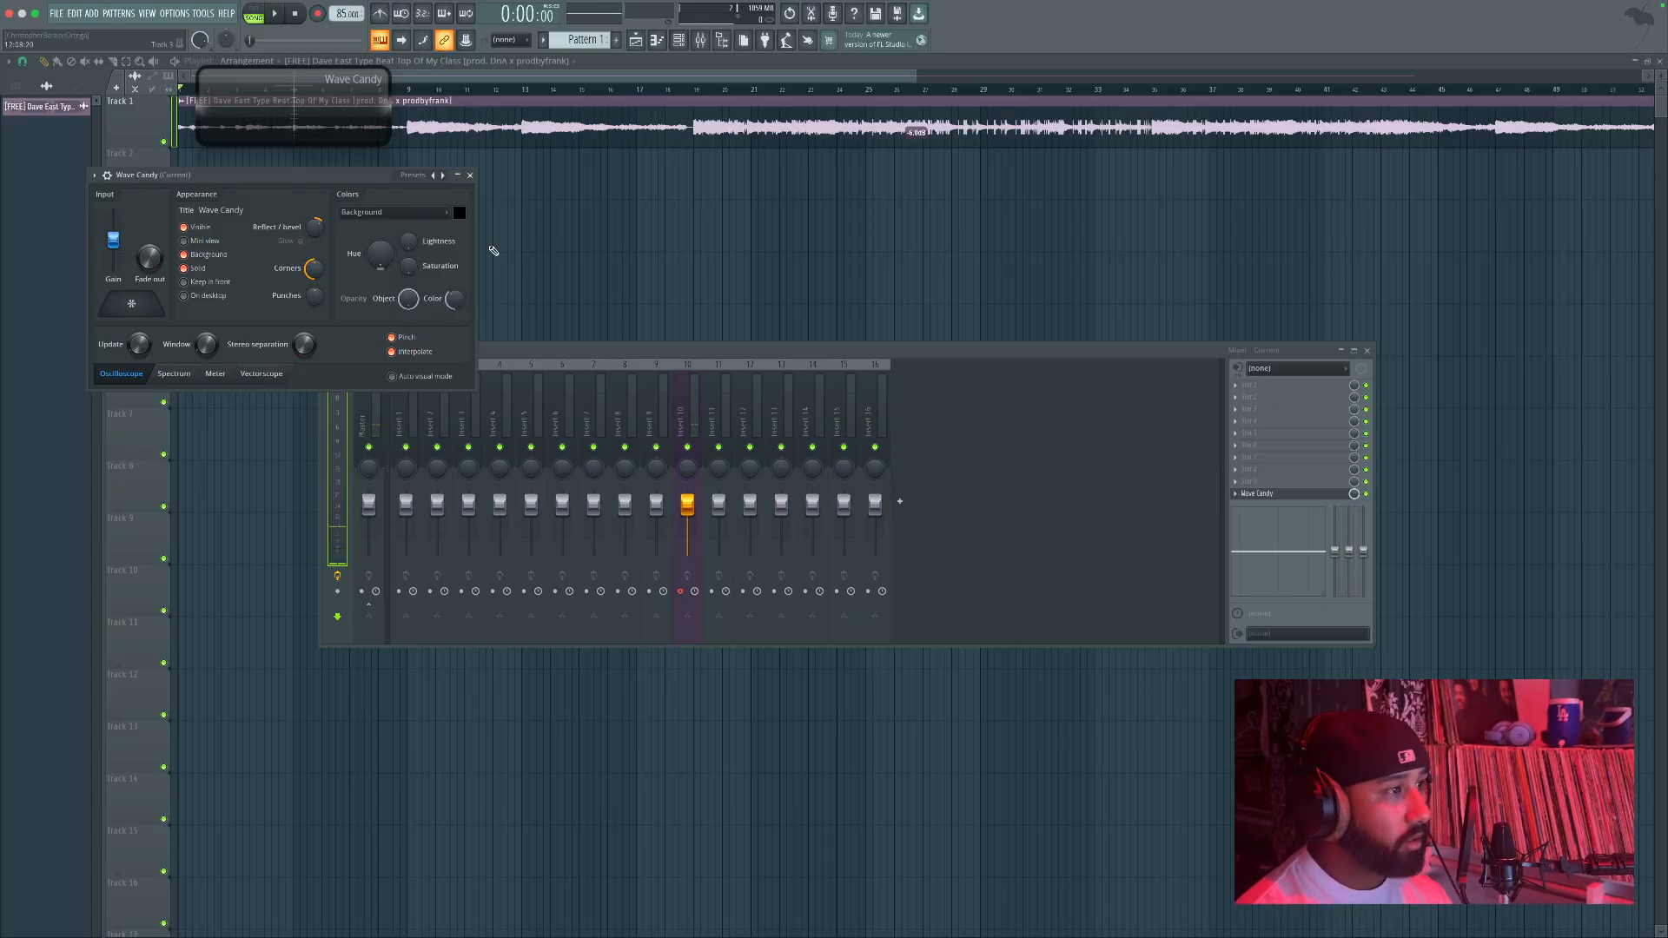
Step: Apply Wave Candy's gradient meter preset and place the floating meter in the empty area beside the mixer
left_click(443, 177)
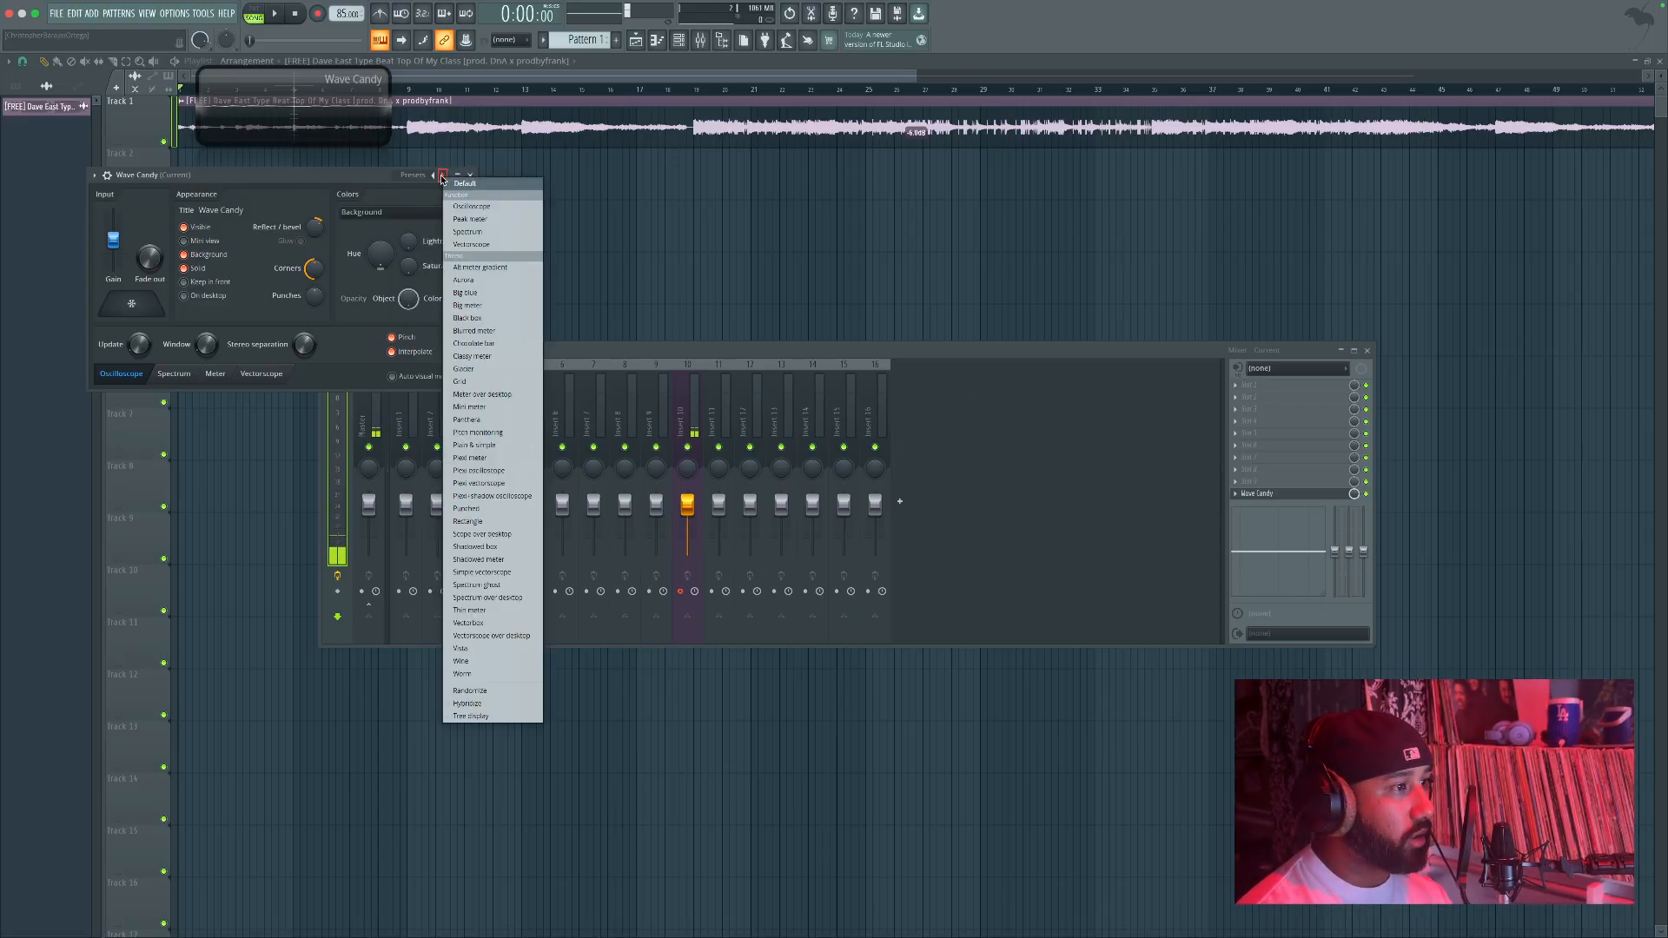
left_click(495, 267)
left_click_drag(384, 229, 1472, 514)
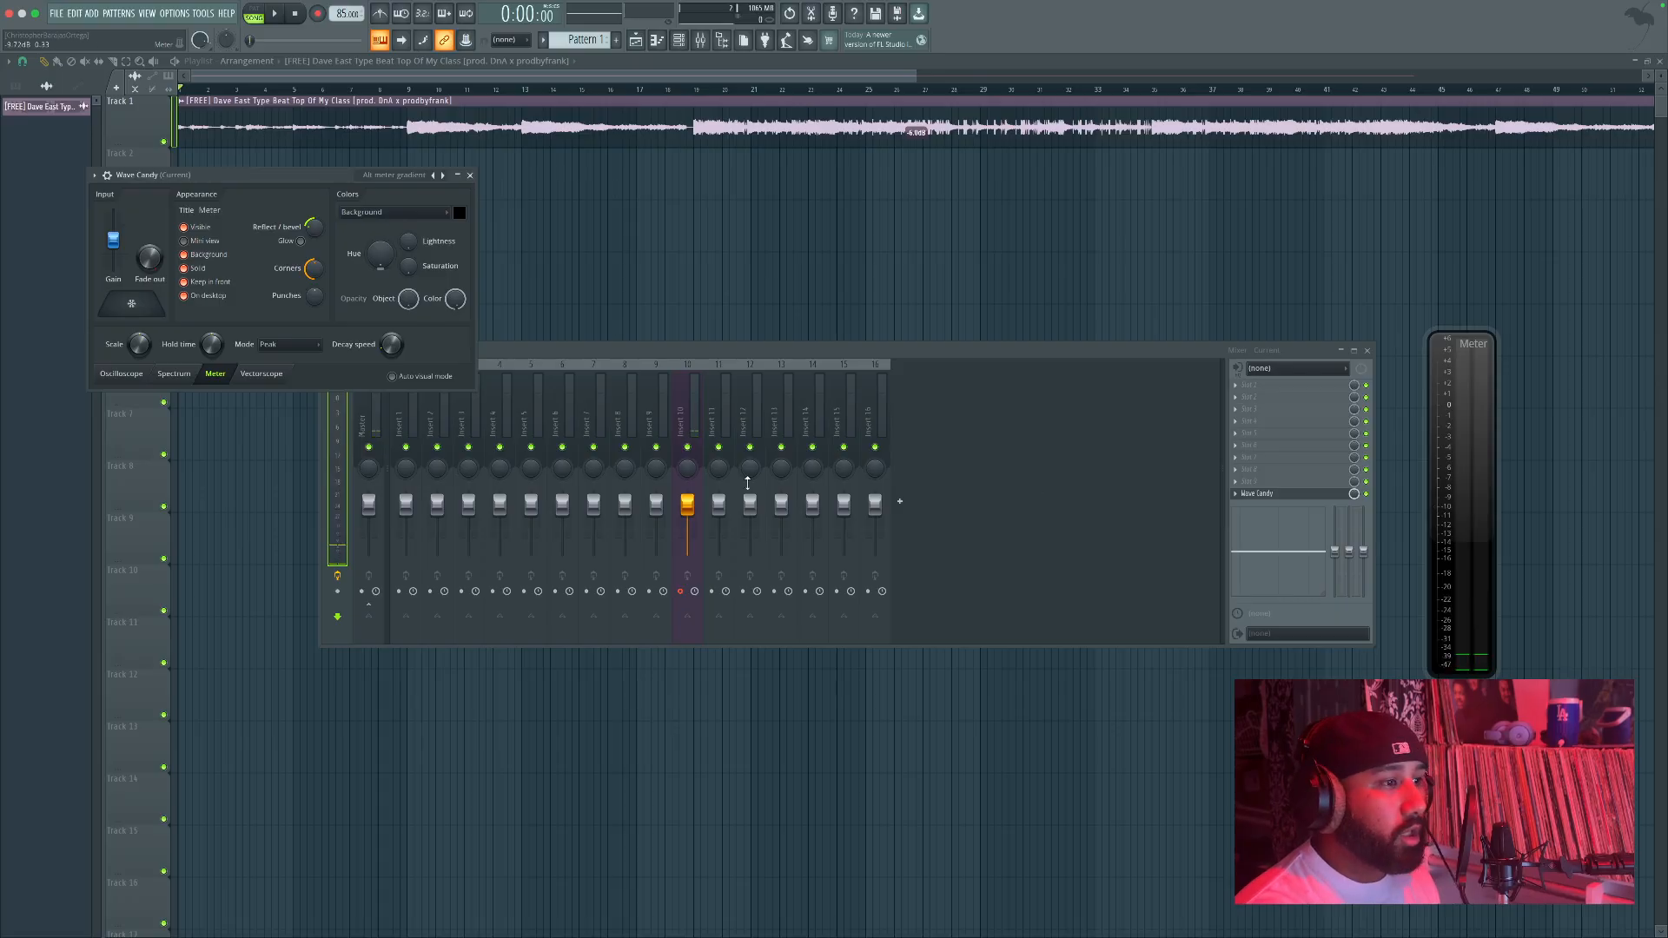
Step: Set the playhead to bar 13 and play the beat to check the new meter, bringing the mixer back up
left_click(514, 92)
left_click(529, 92)
left_click(521, 91)
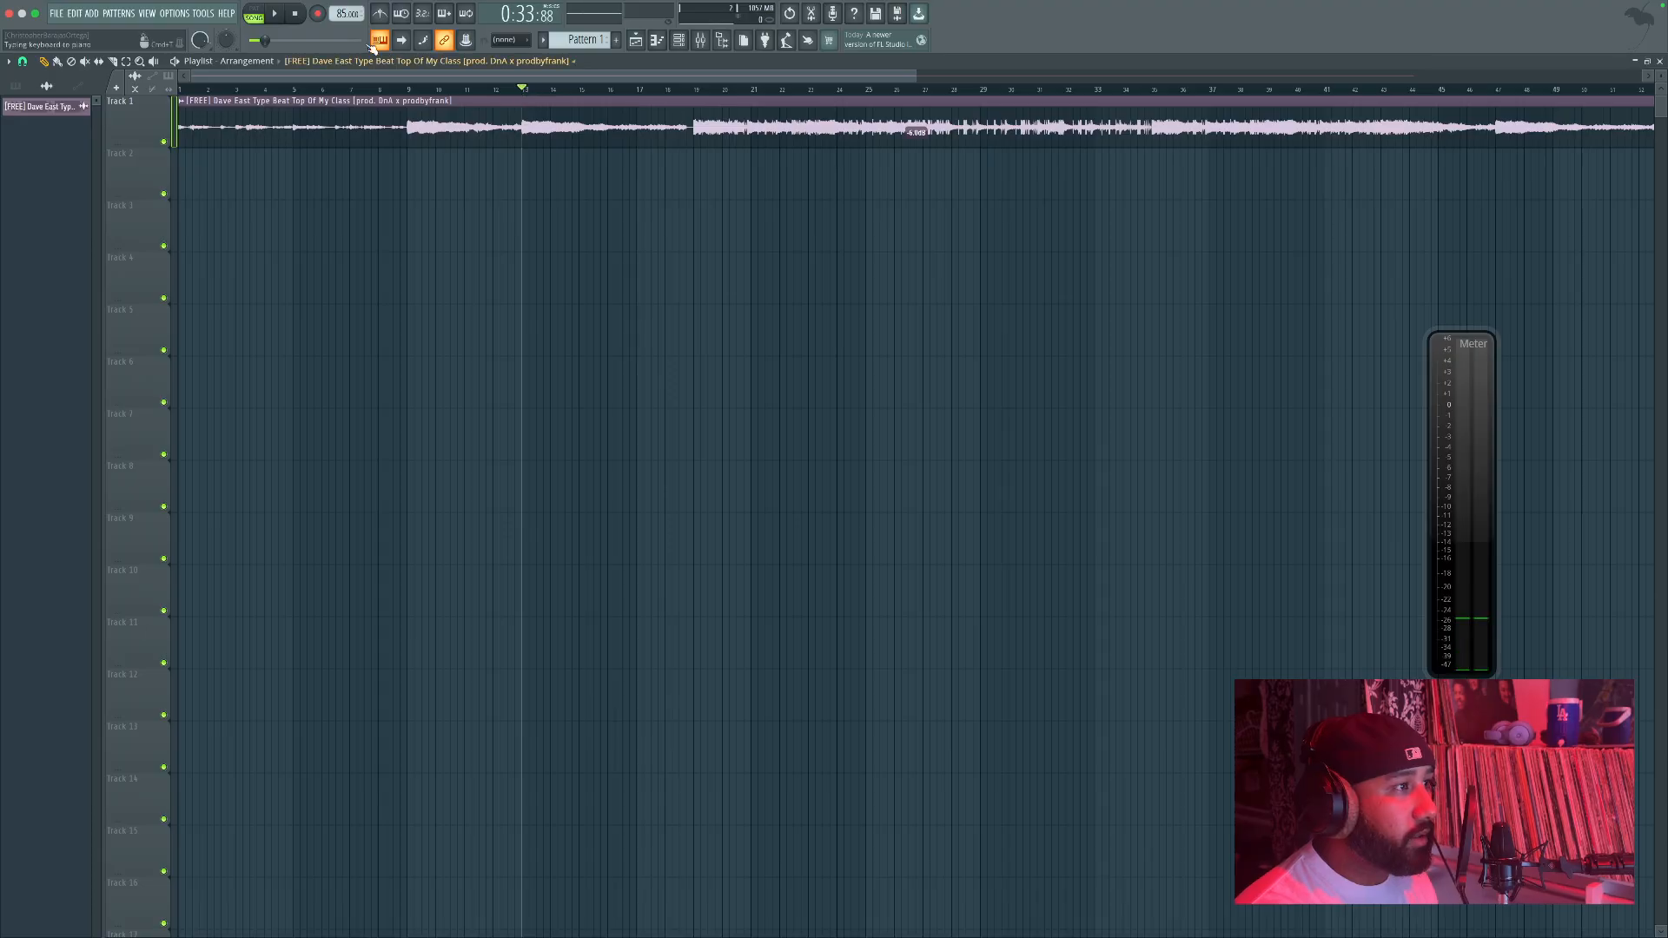
left_click(275, 14)
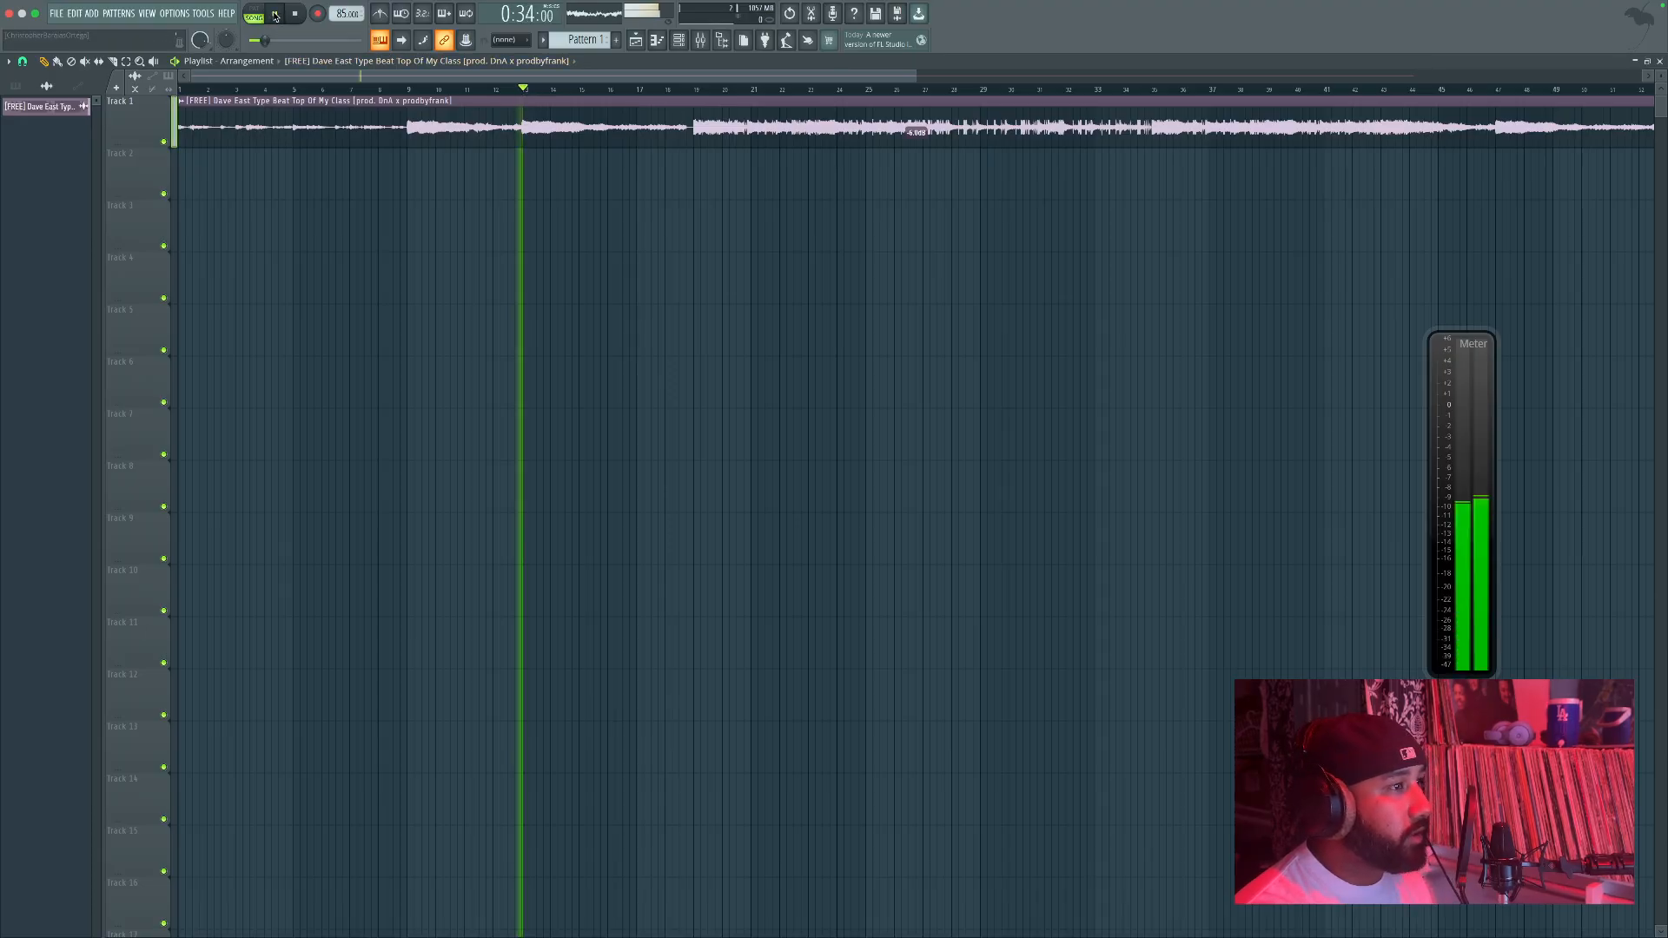
left_click(700, 40)
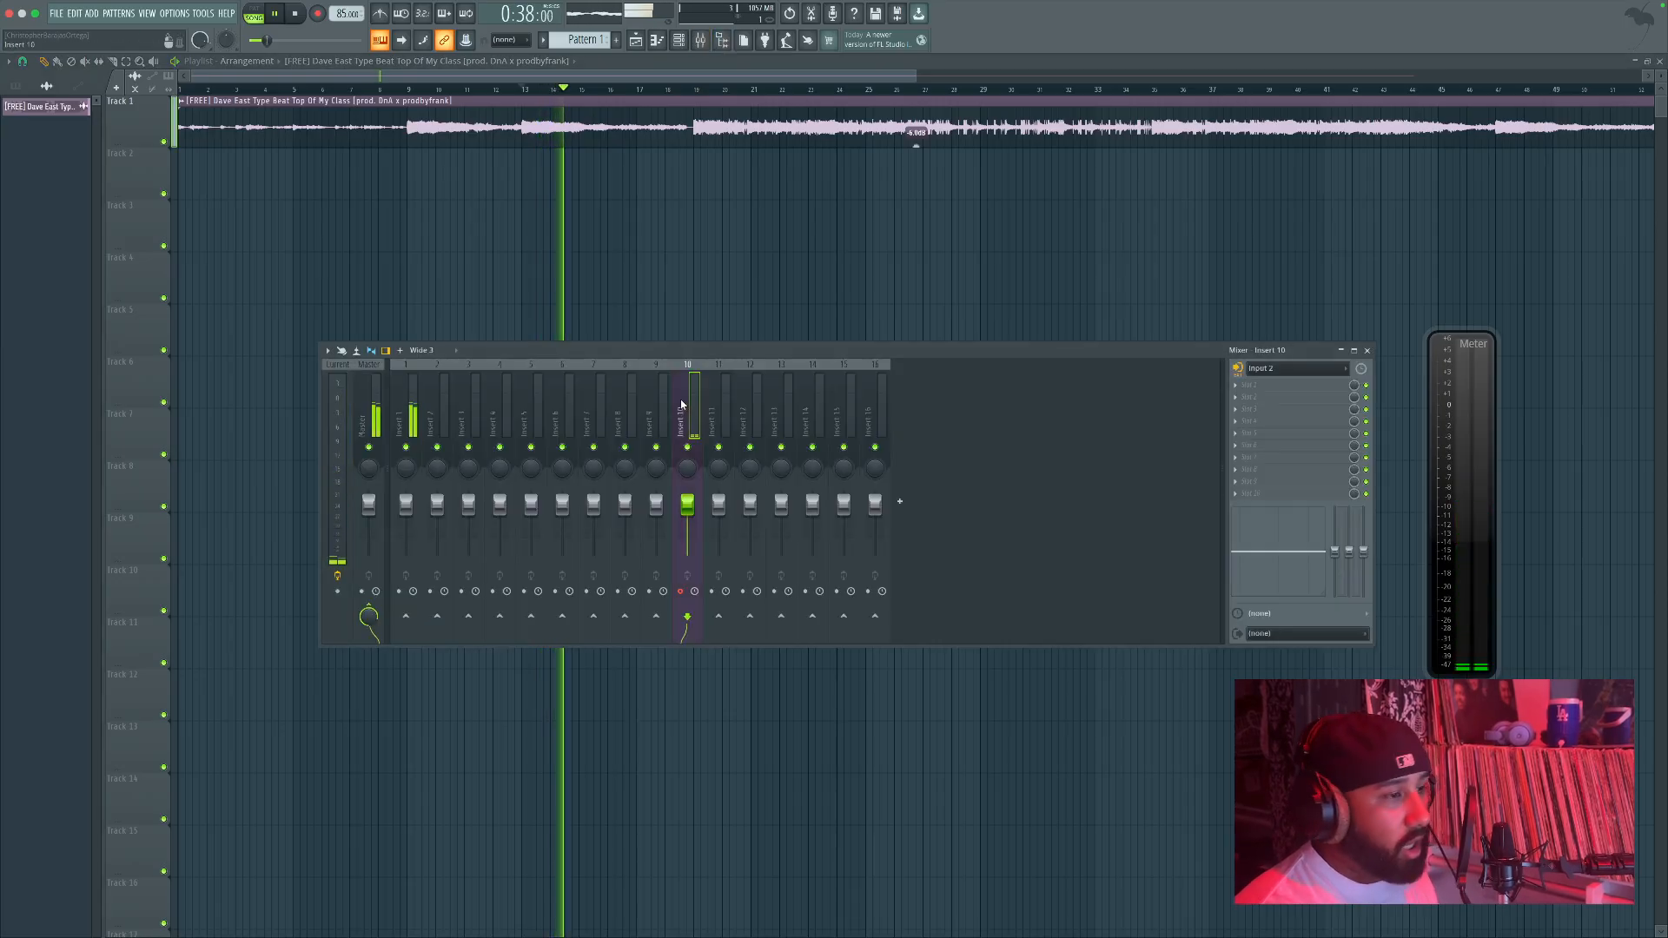
key("space")
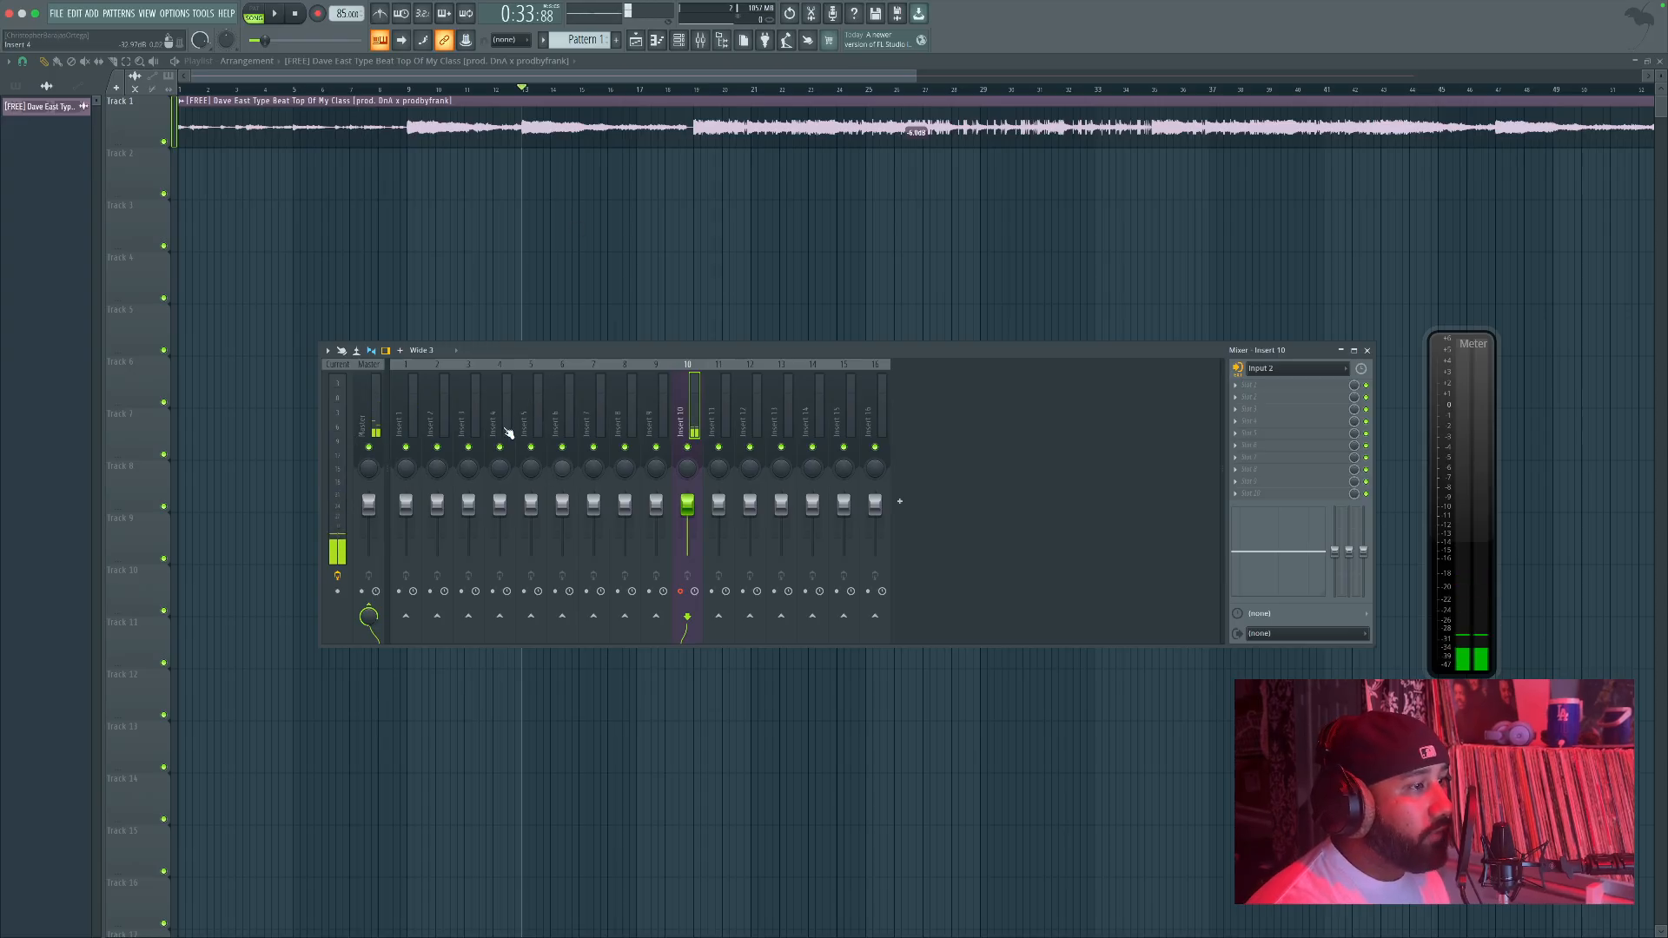
Step: Rename mixer track Insert 1 to Inst and play the beat to check its level on the meter
left_click(410, 388)
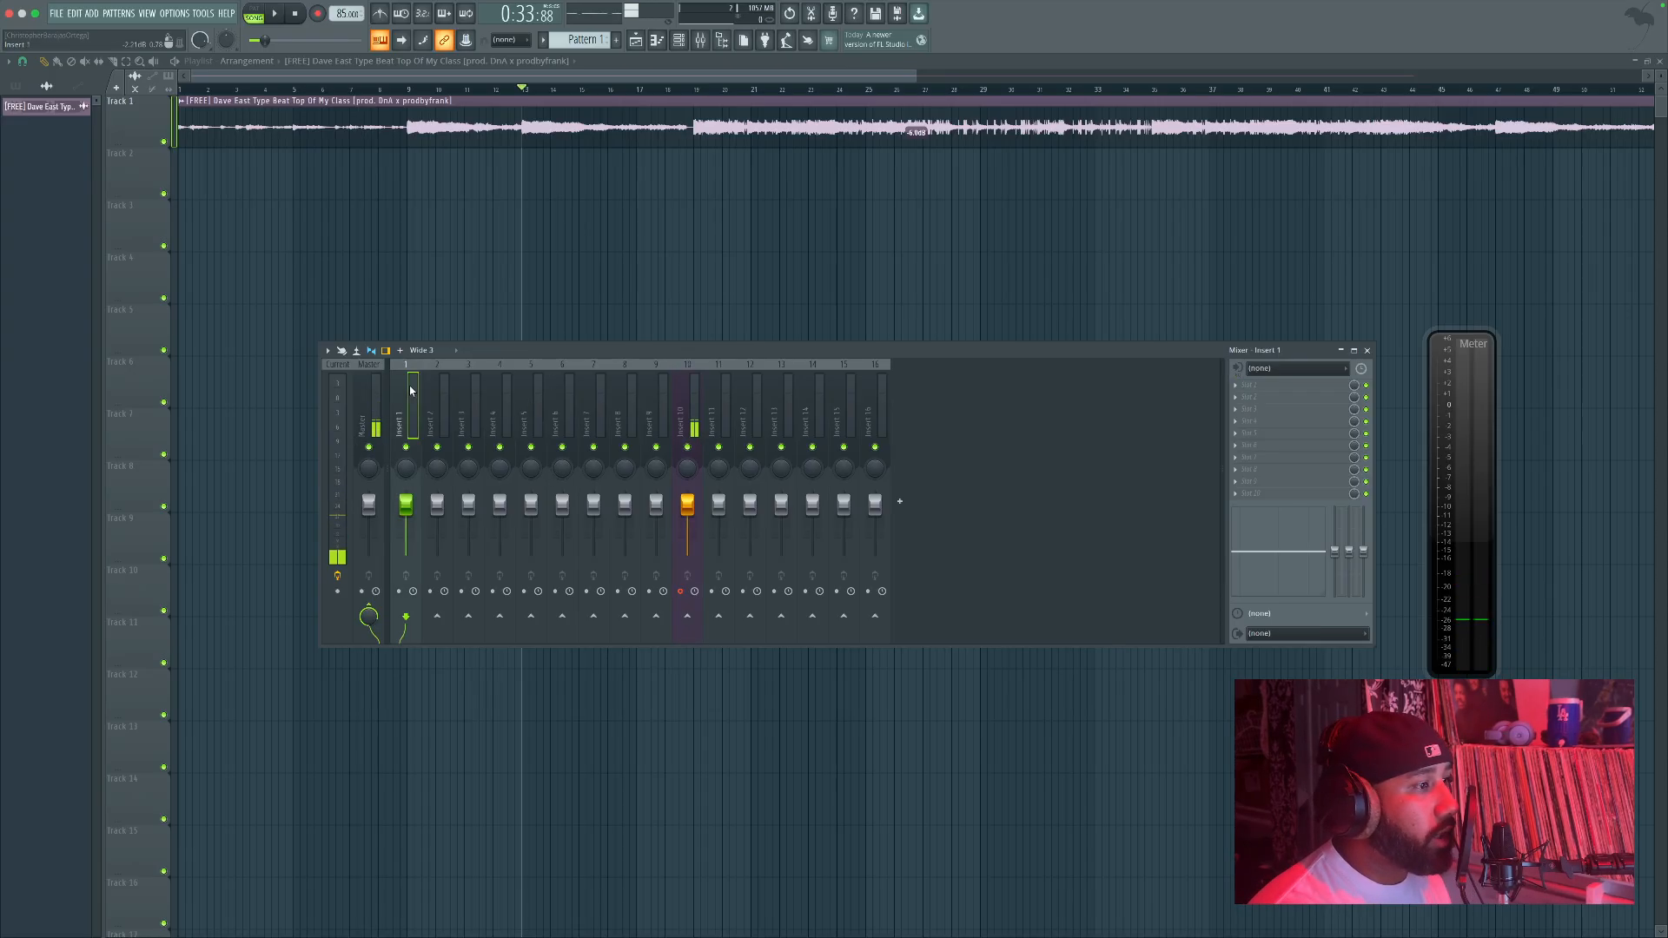
right_click(411, 390)
left_click(479, 375)
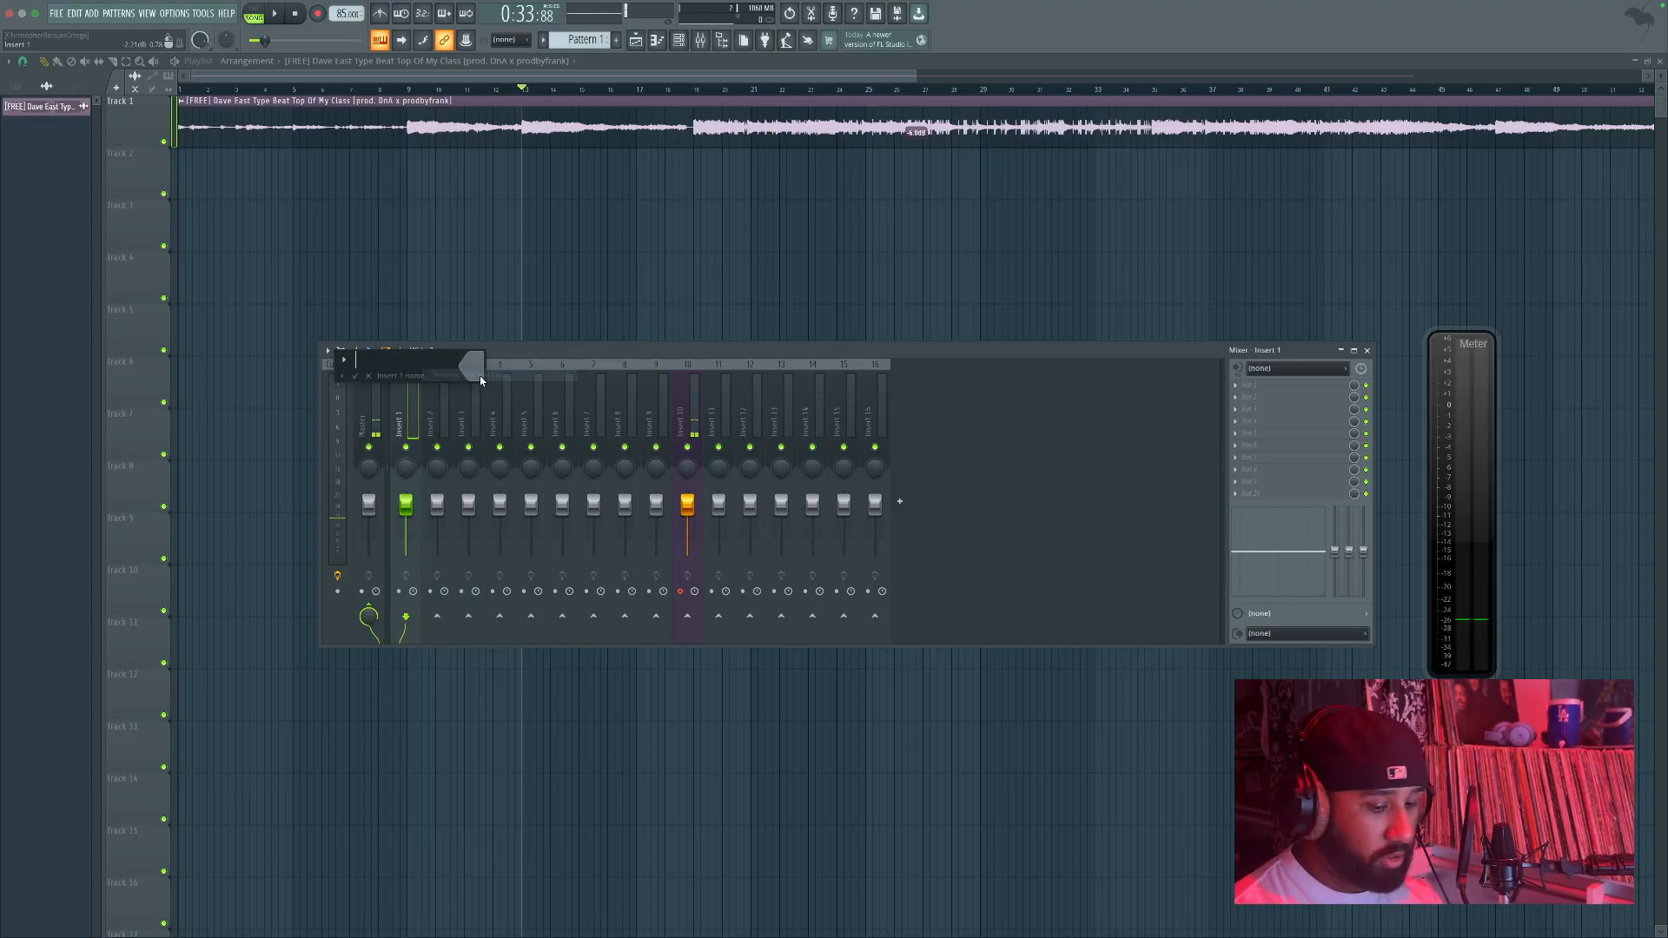
type("Inst")
key("Return")
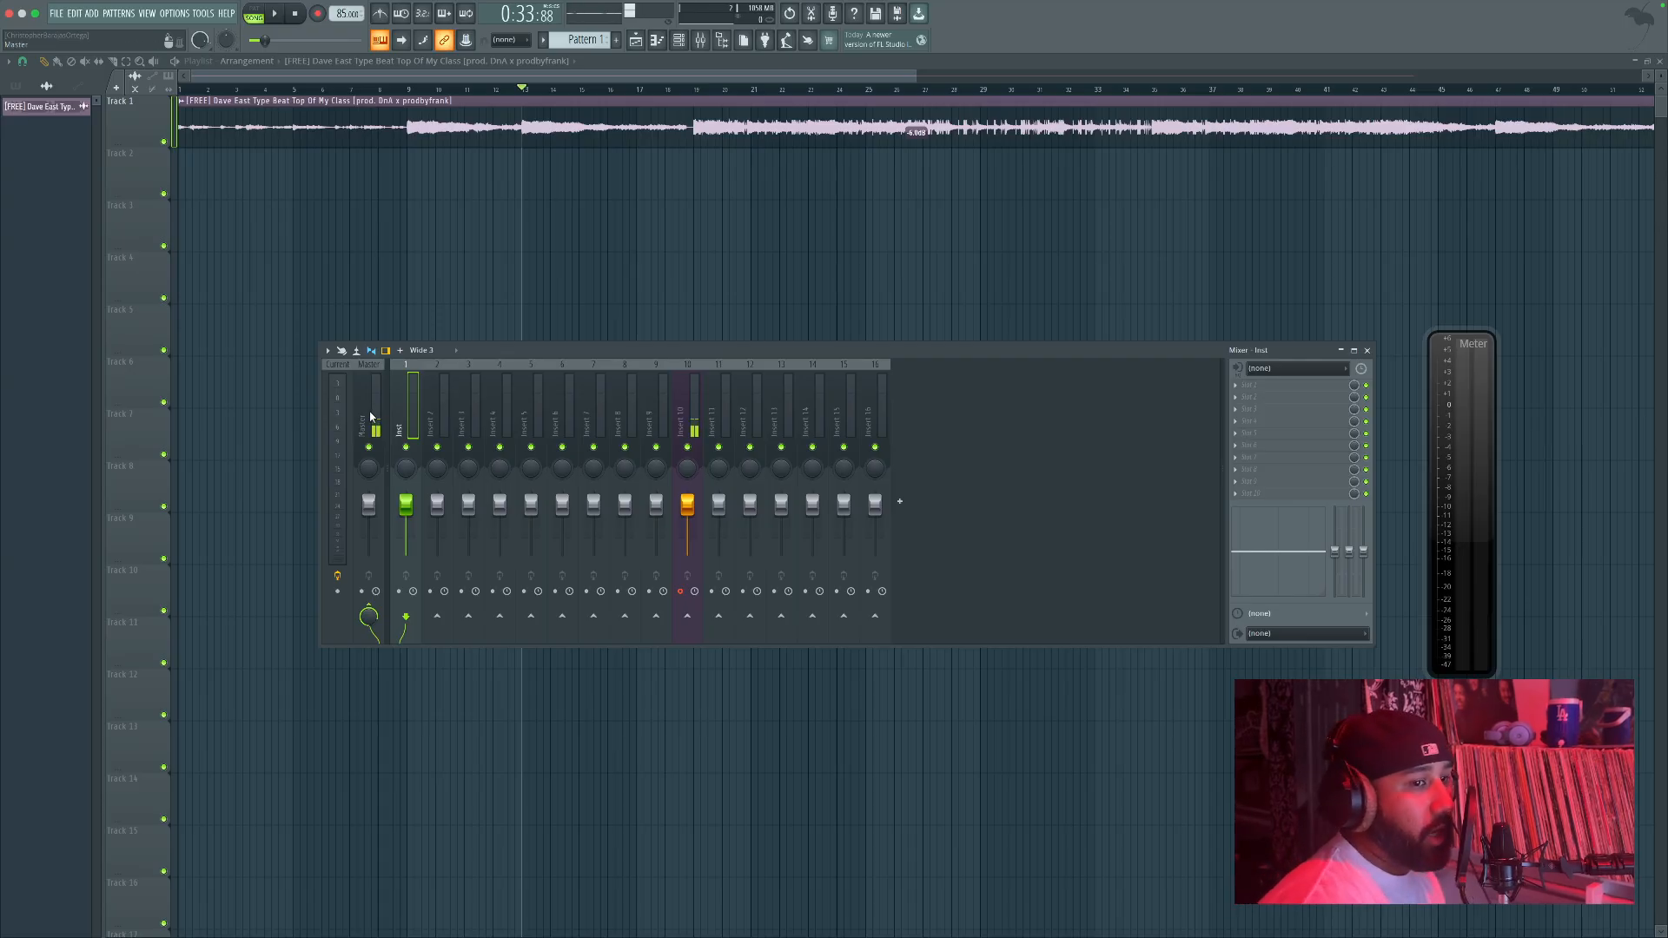
key("space")
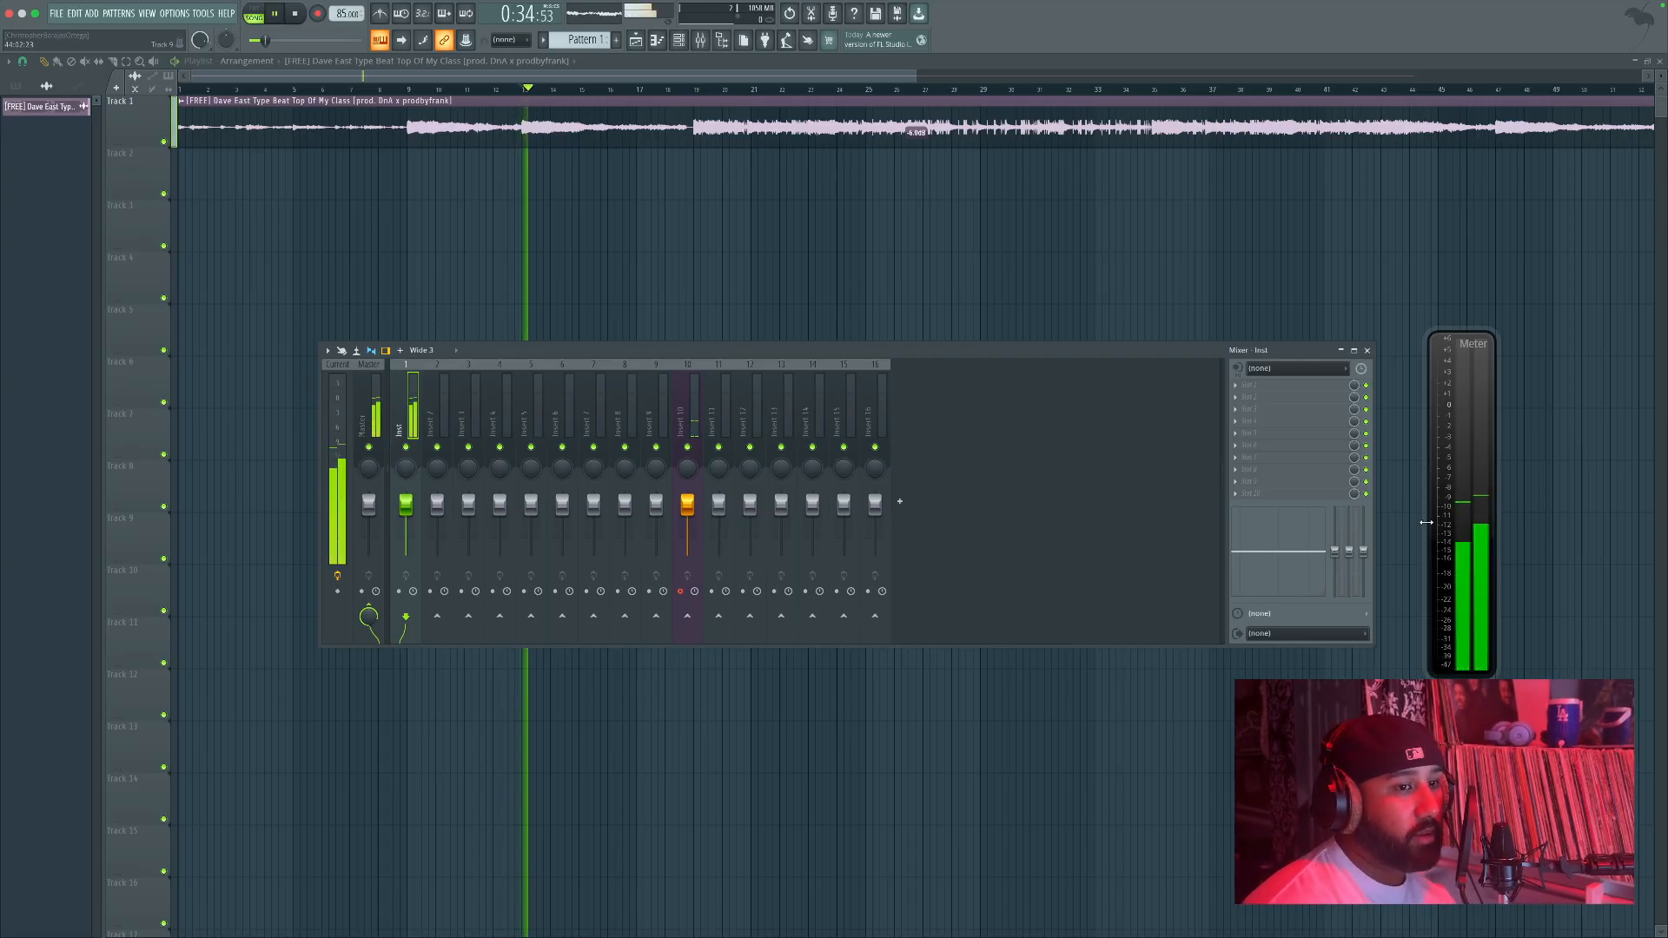
key("space")
Step: Rename mixer track Insert 10 to Sry
left_click(684, 424)
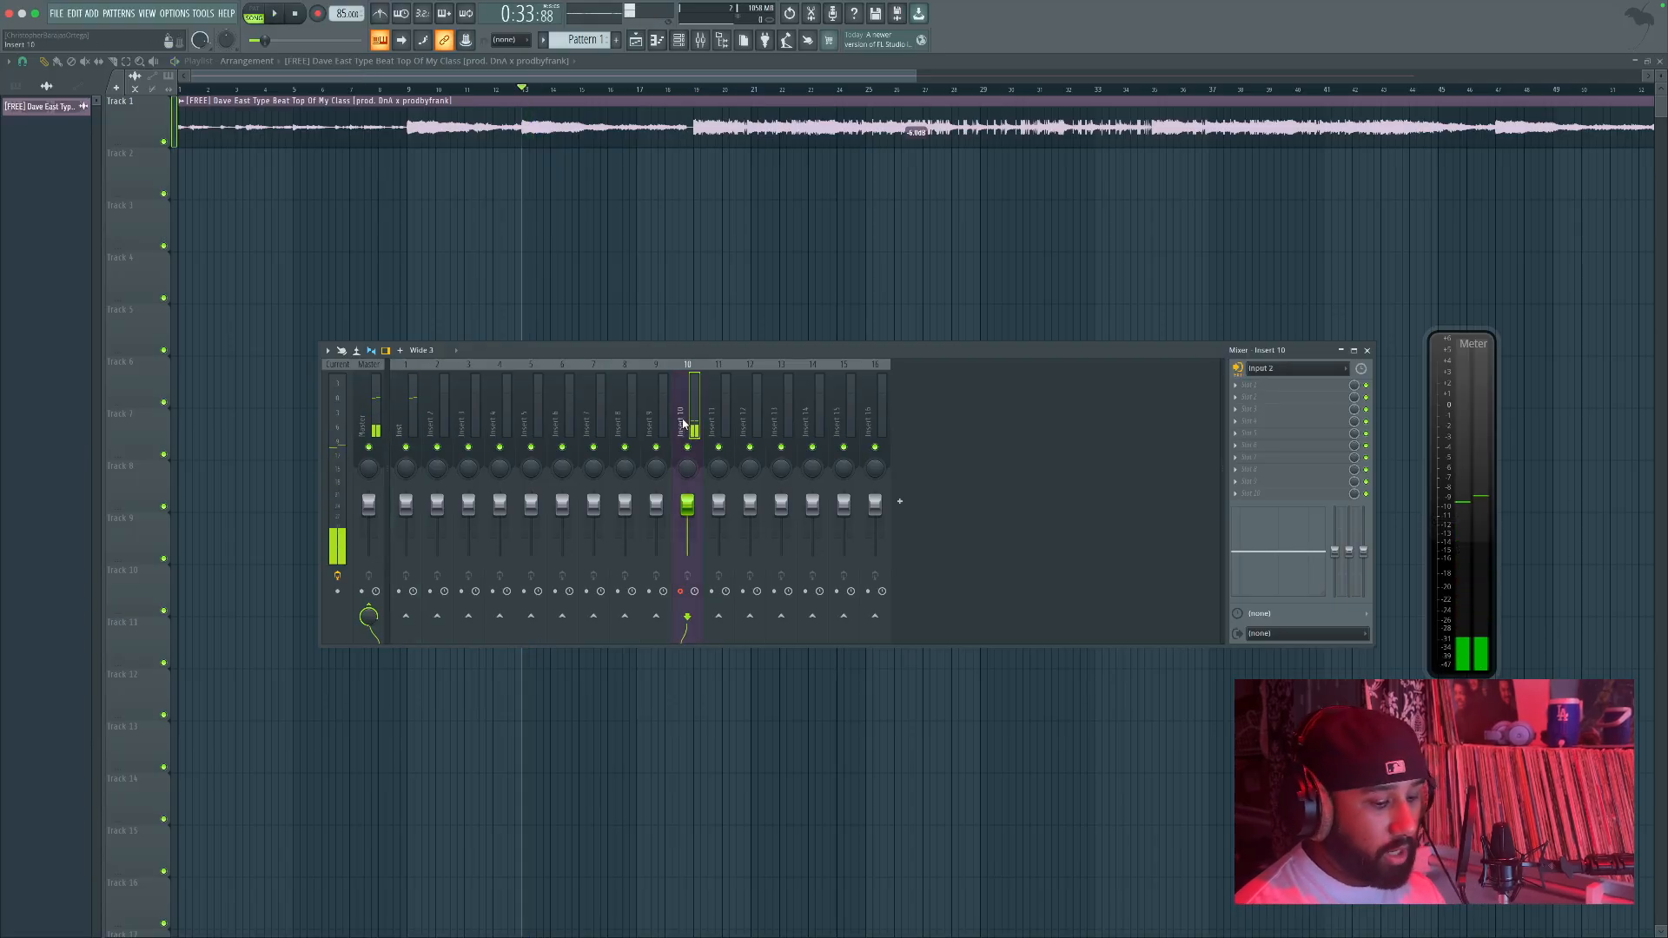
right_click(683, 424)
left_click(753, 379)
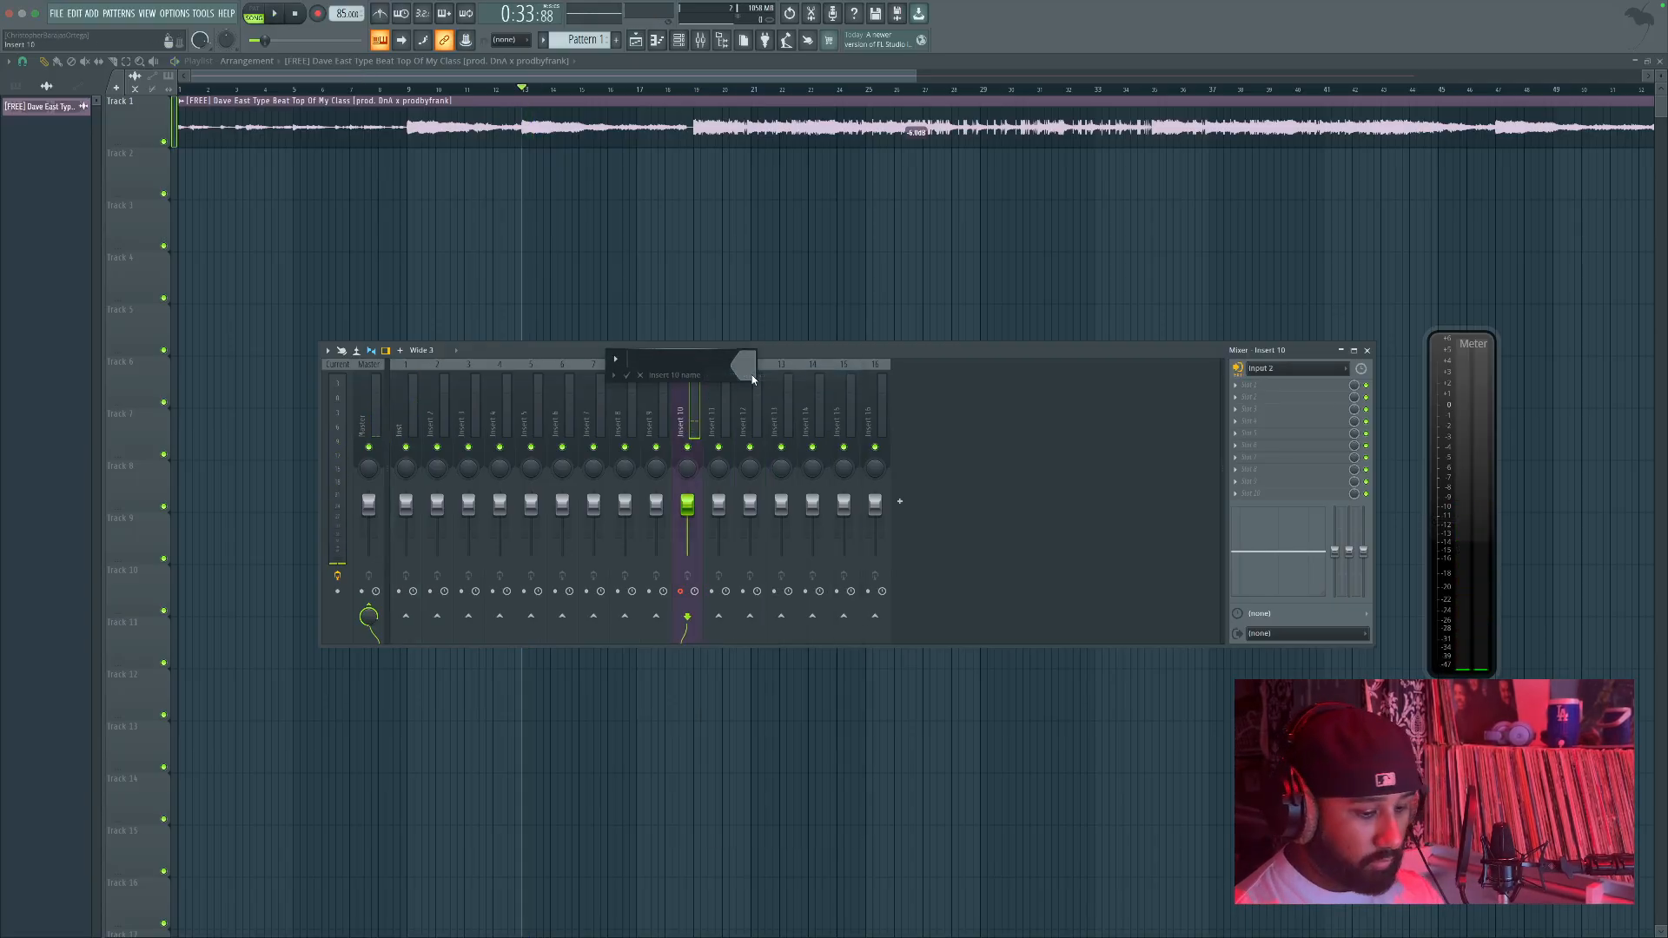
type("Sry")
key("Return")
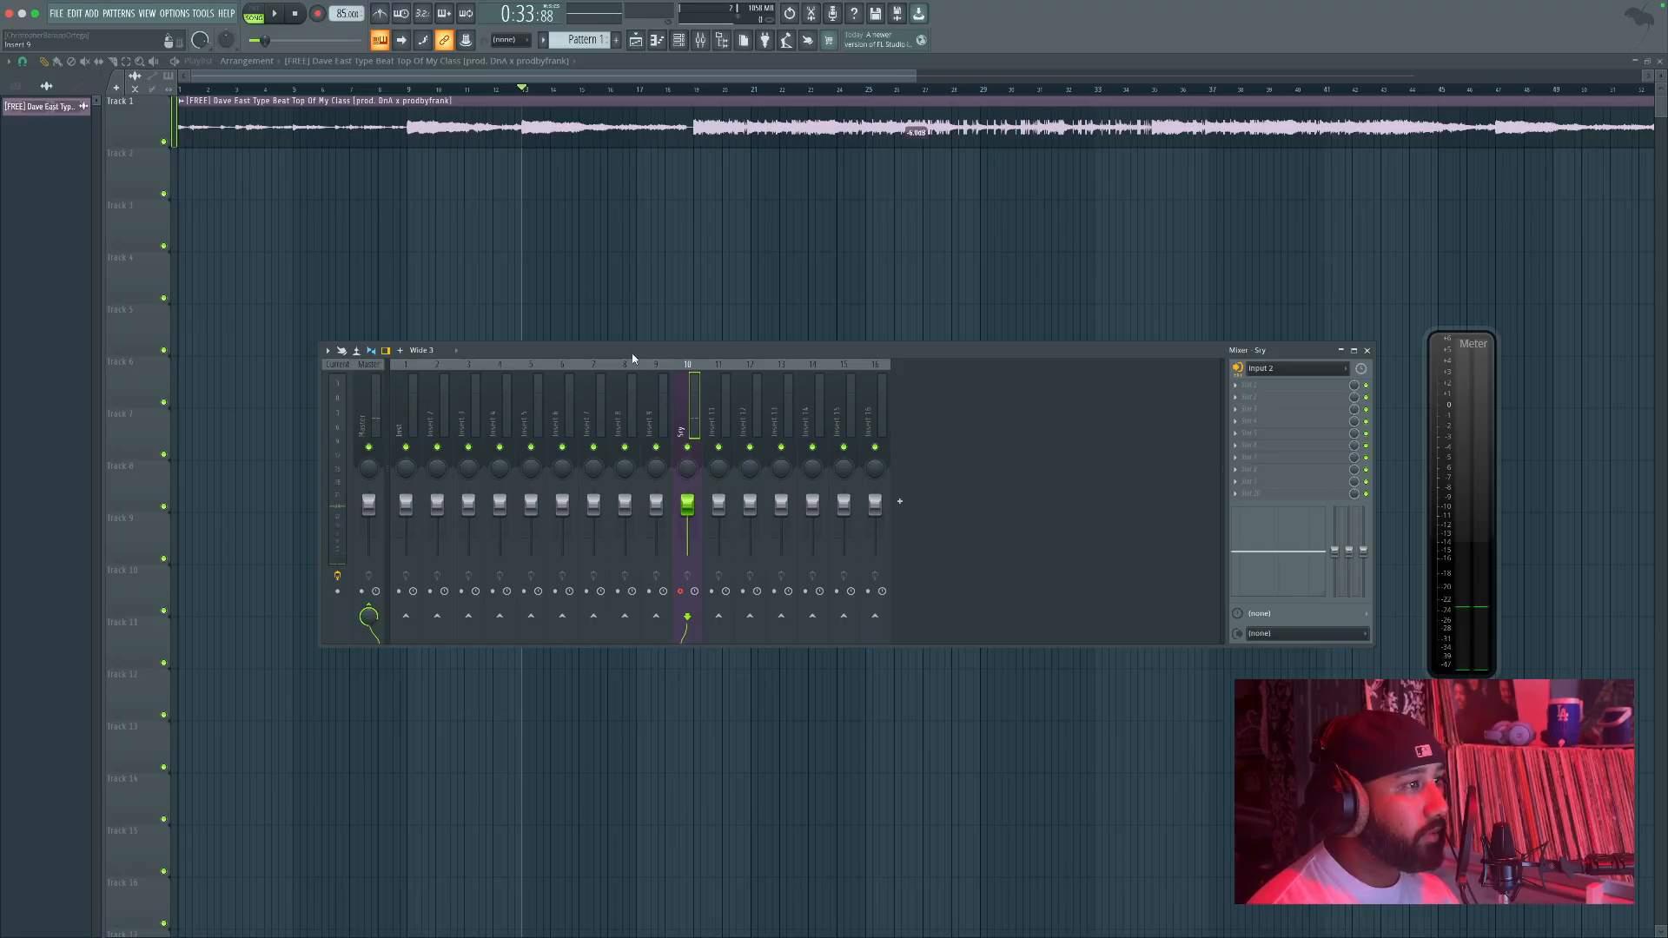
Step: Play the beat twice from bar 13 while checking the microphone level of mixer track 10 on the meter
key("space")
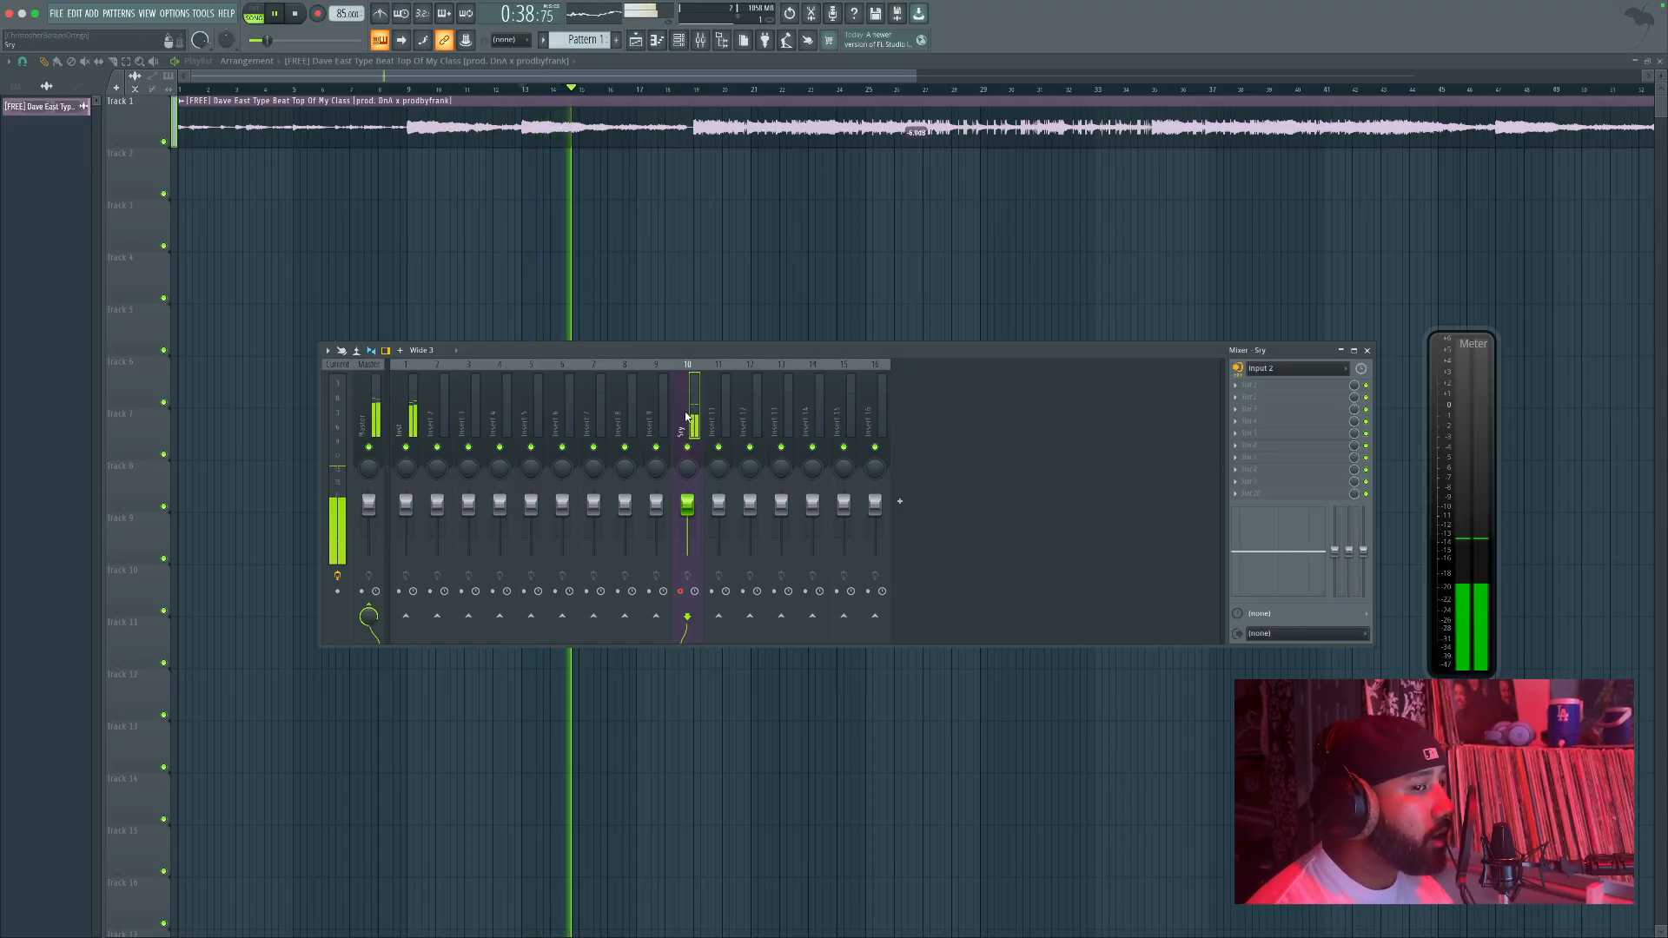
key("space")
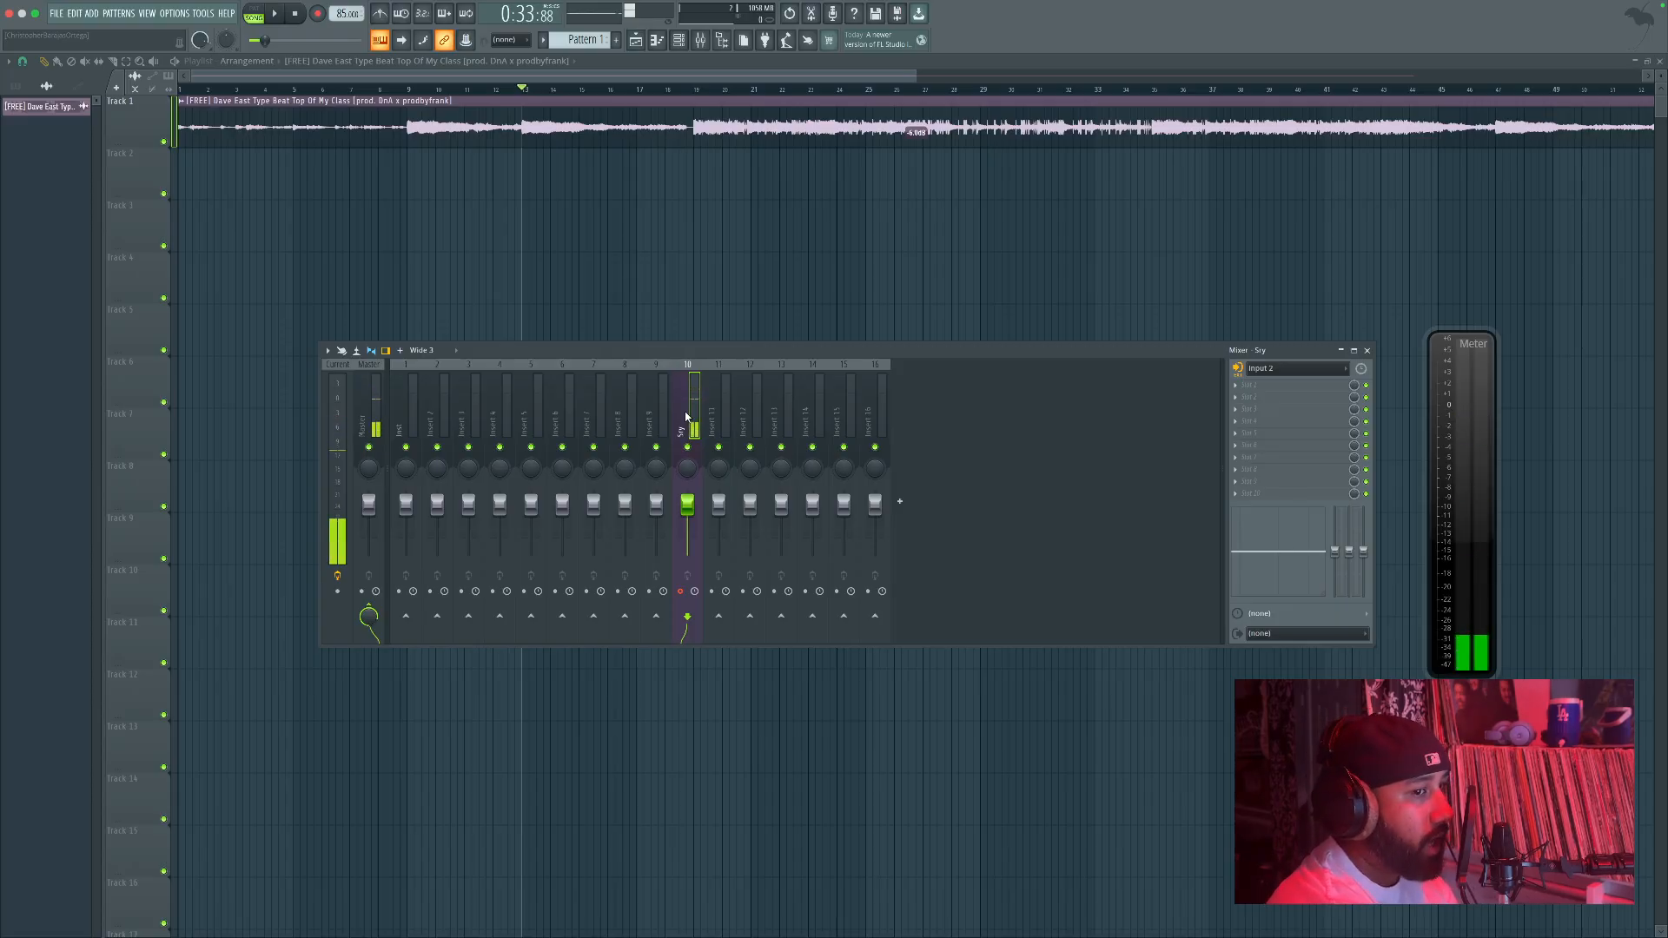
key("space")
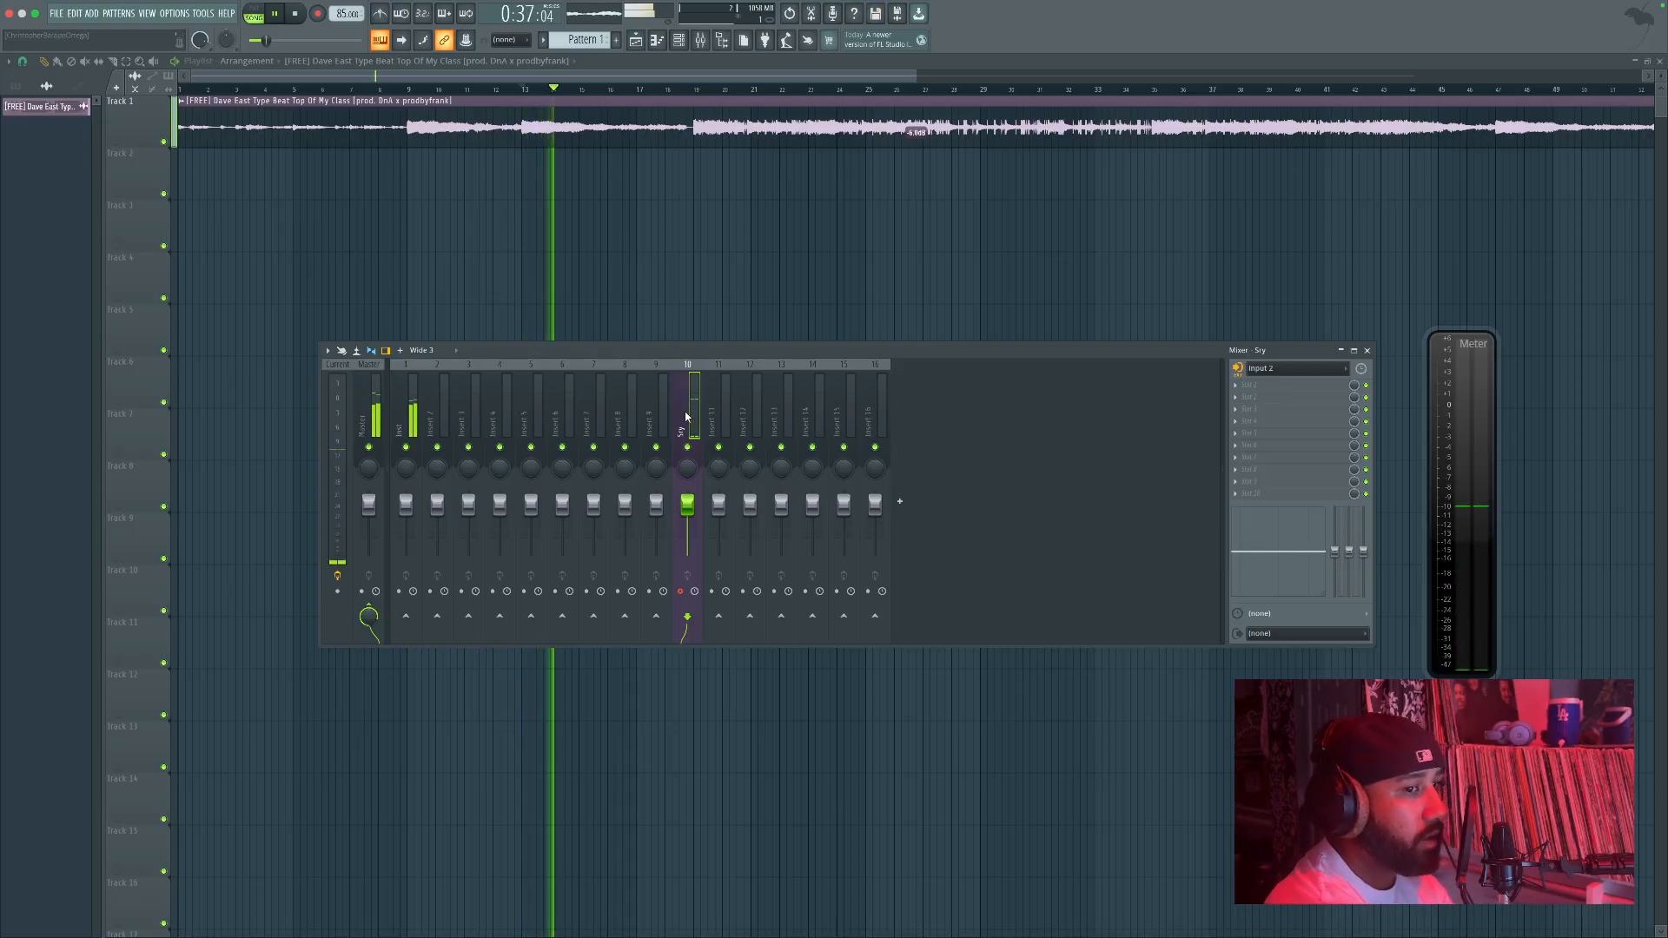
key("space")
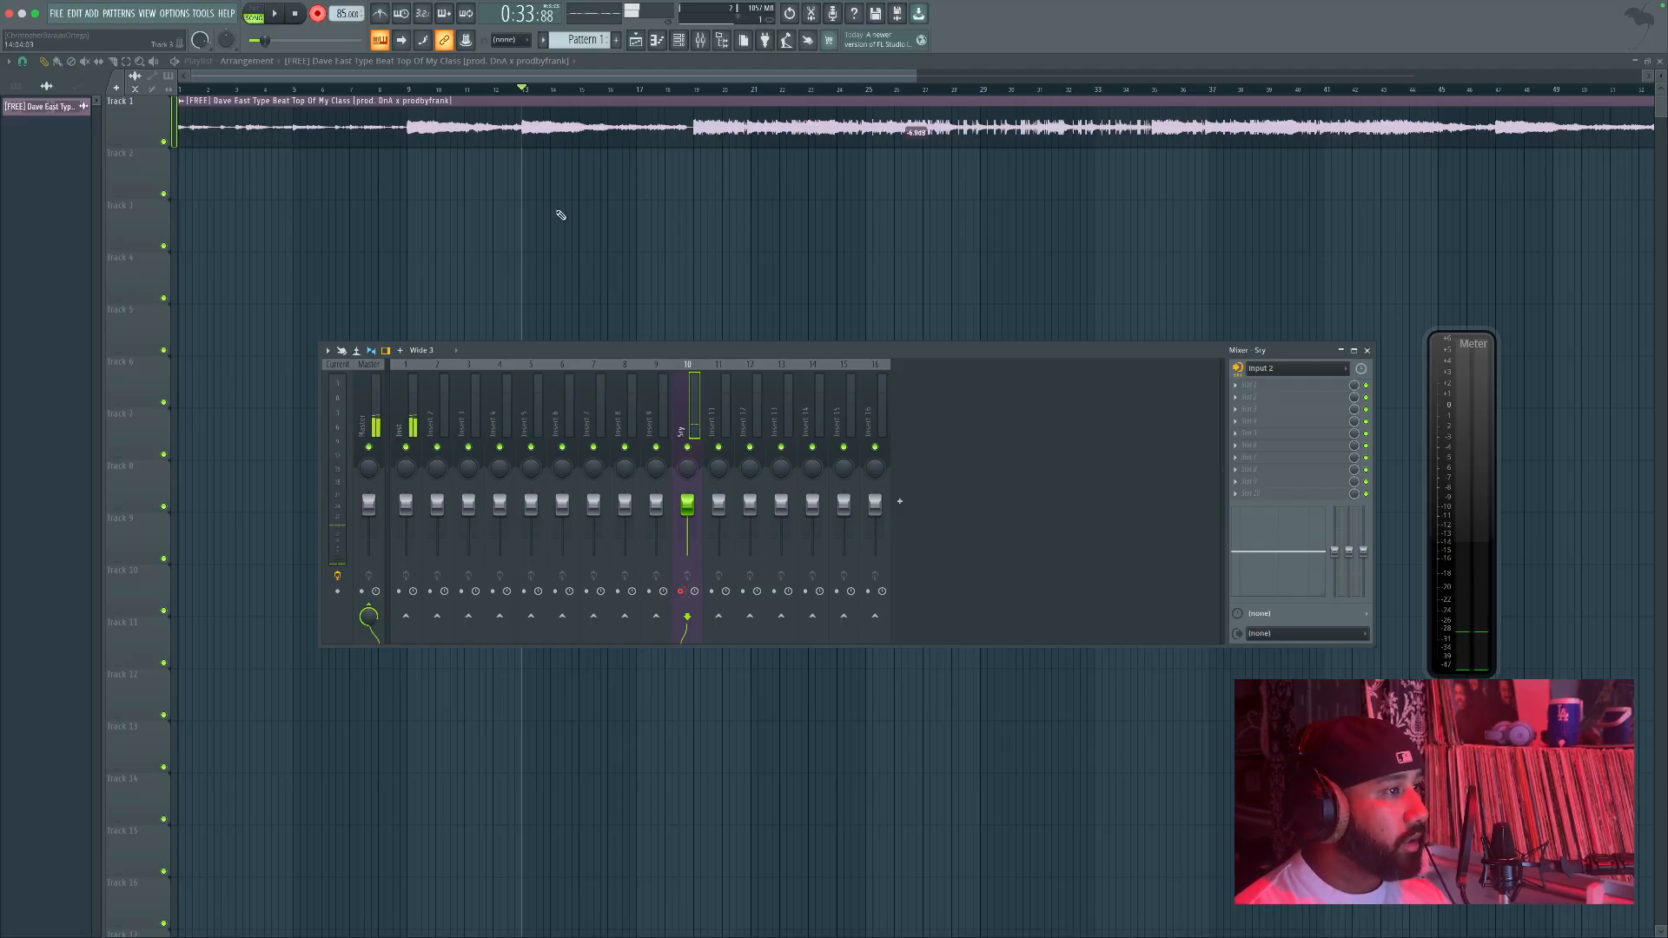
Step: Record a test microphone take over the beat from bar 13 and play it back with recording off
key("space")
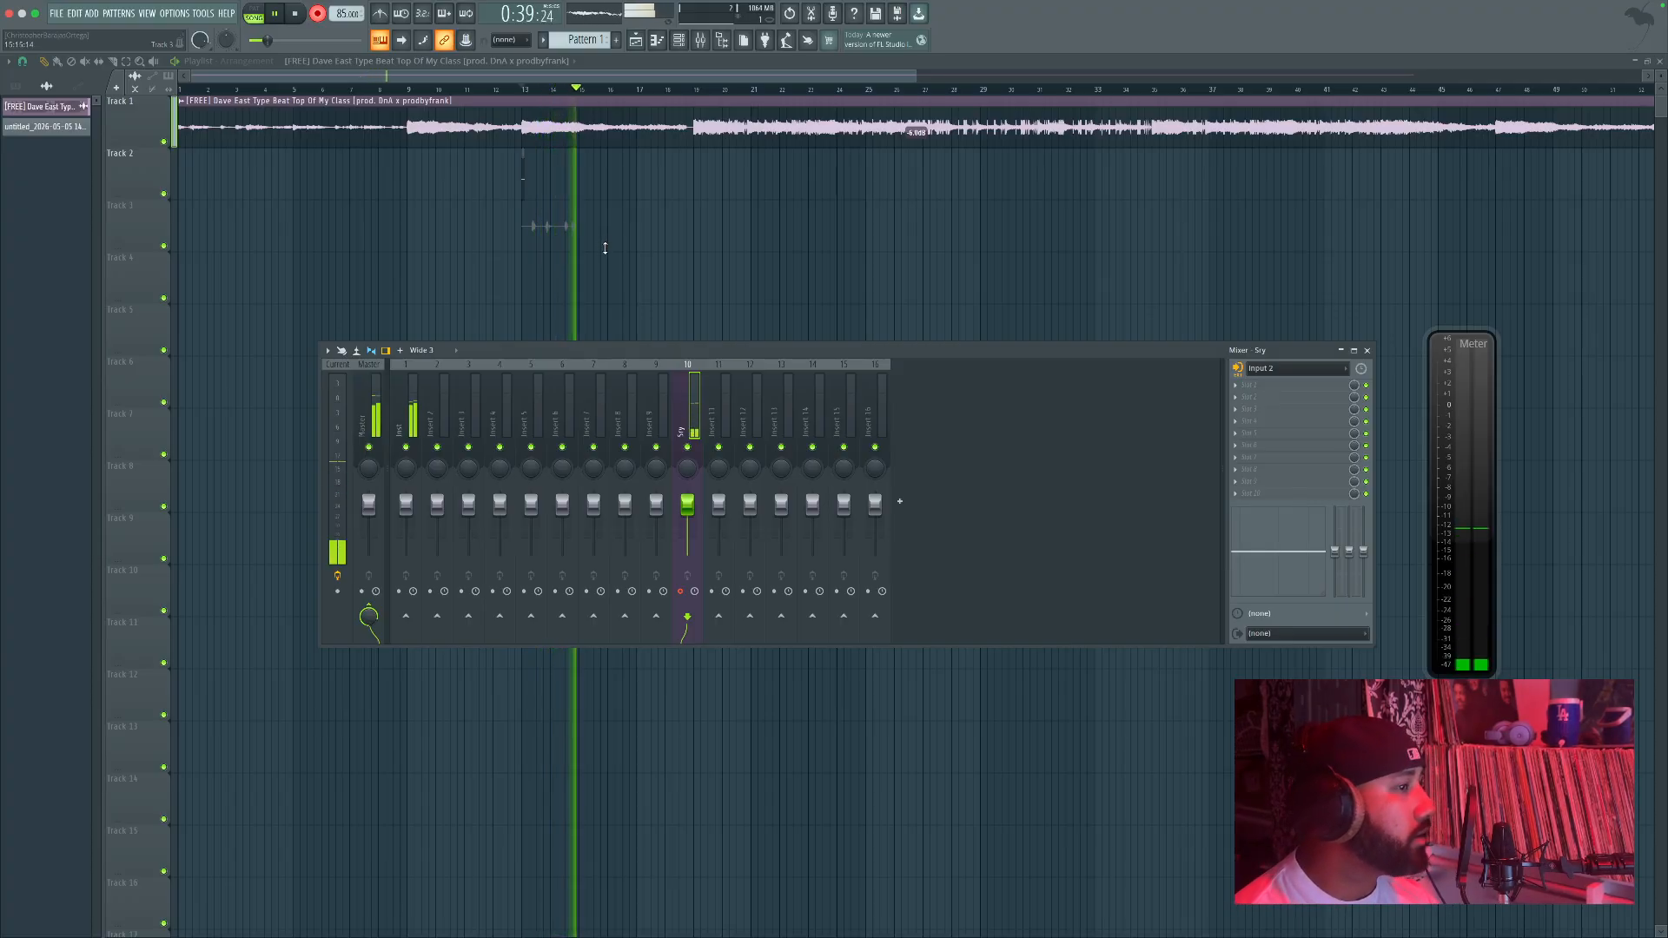
key("space")
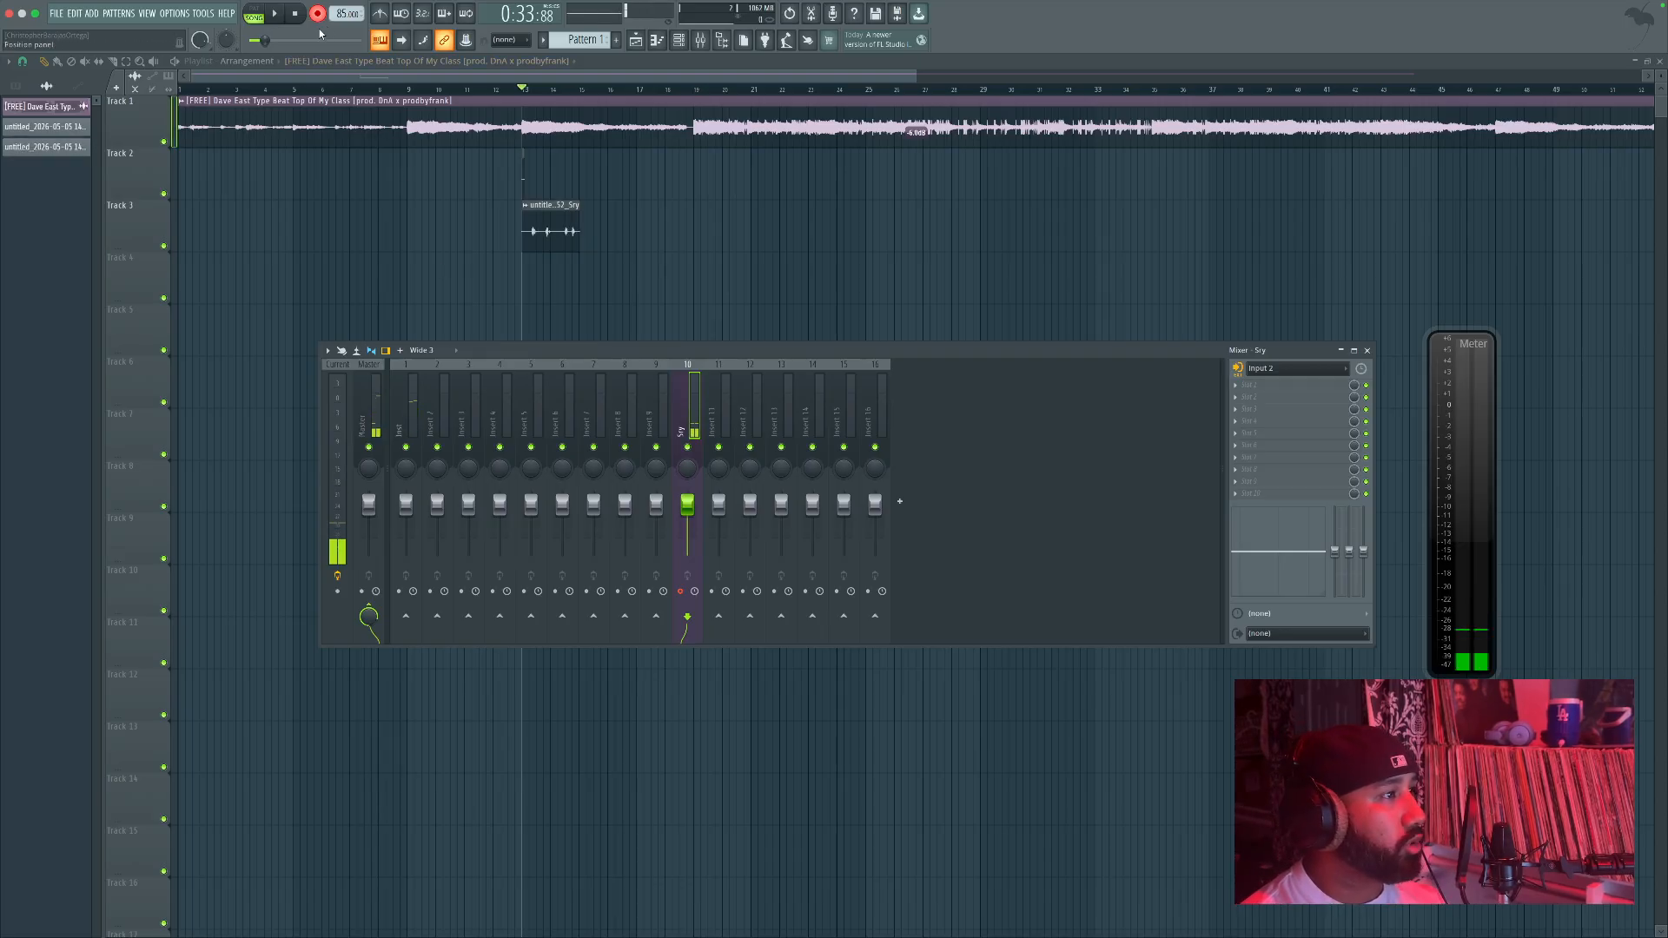
key("space")
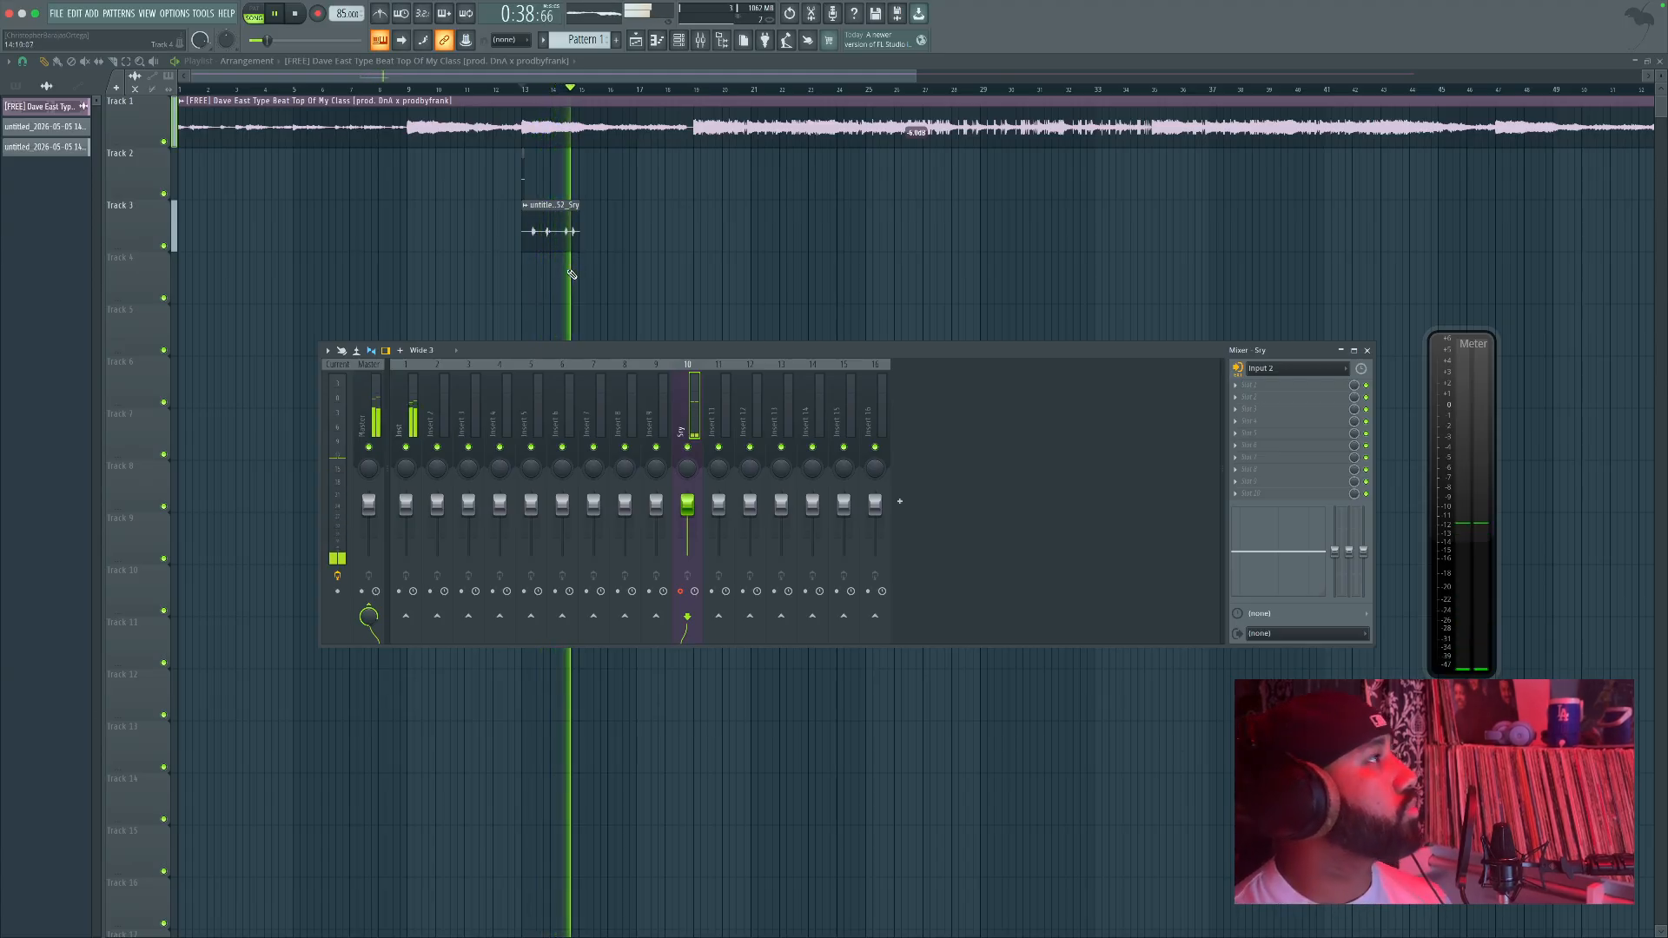
key("space")
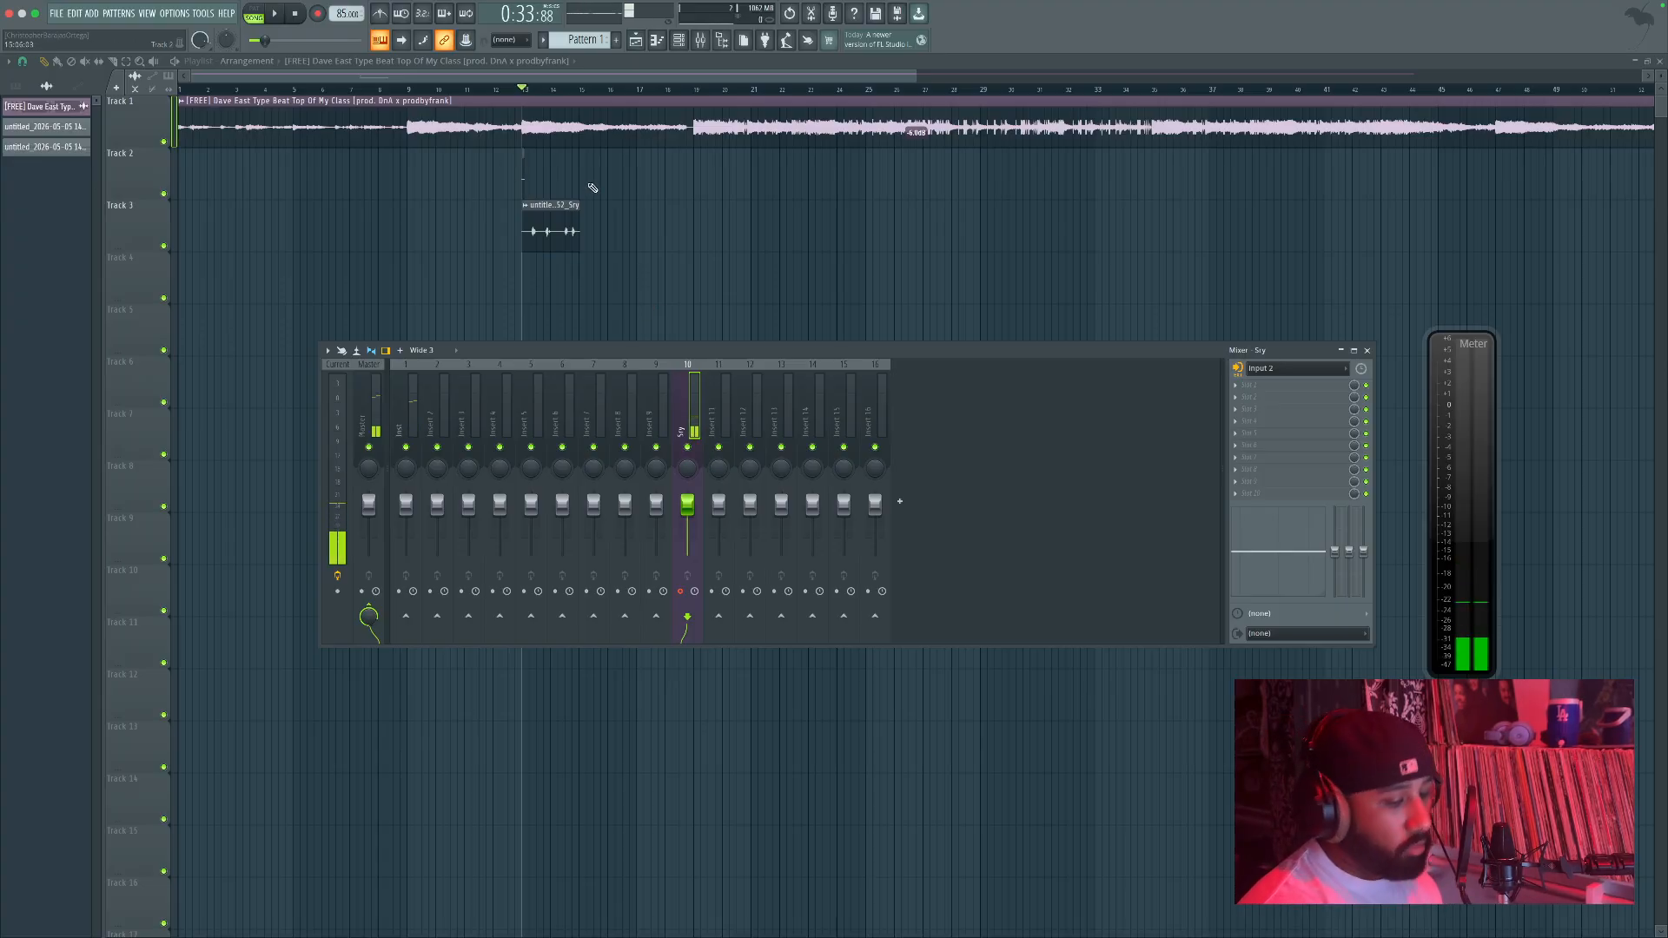
Step: Delete the tiny stray clip from playlist Track 2 and rename mixer track 10 to Dry
key("F9")
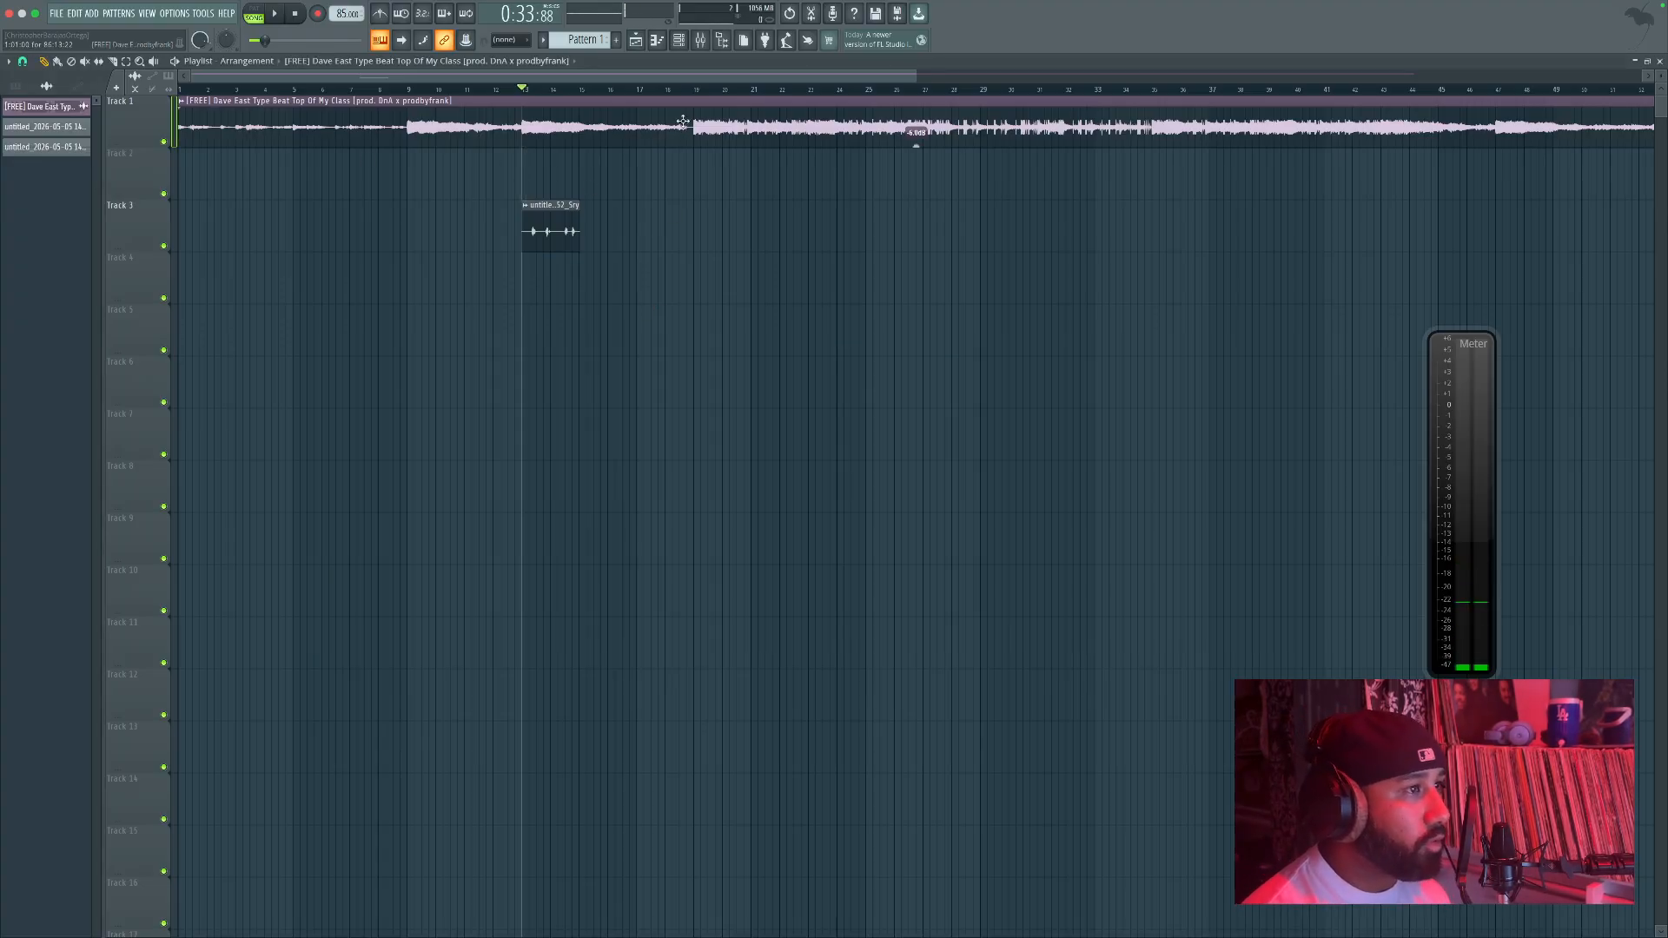
left_click(700, 40)
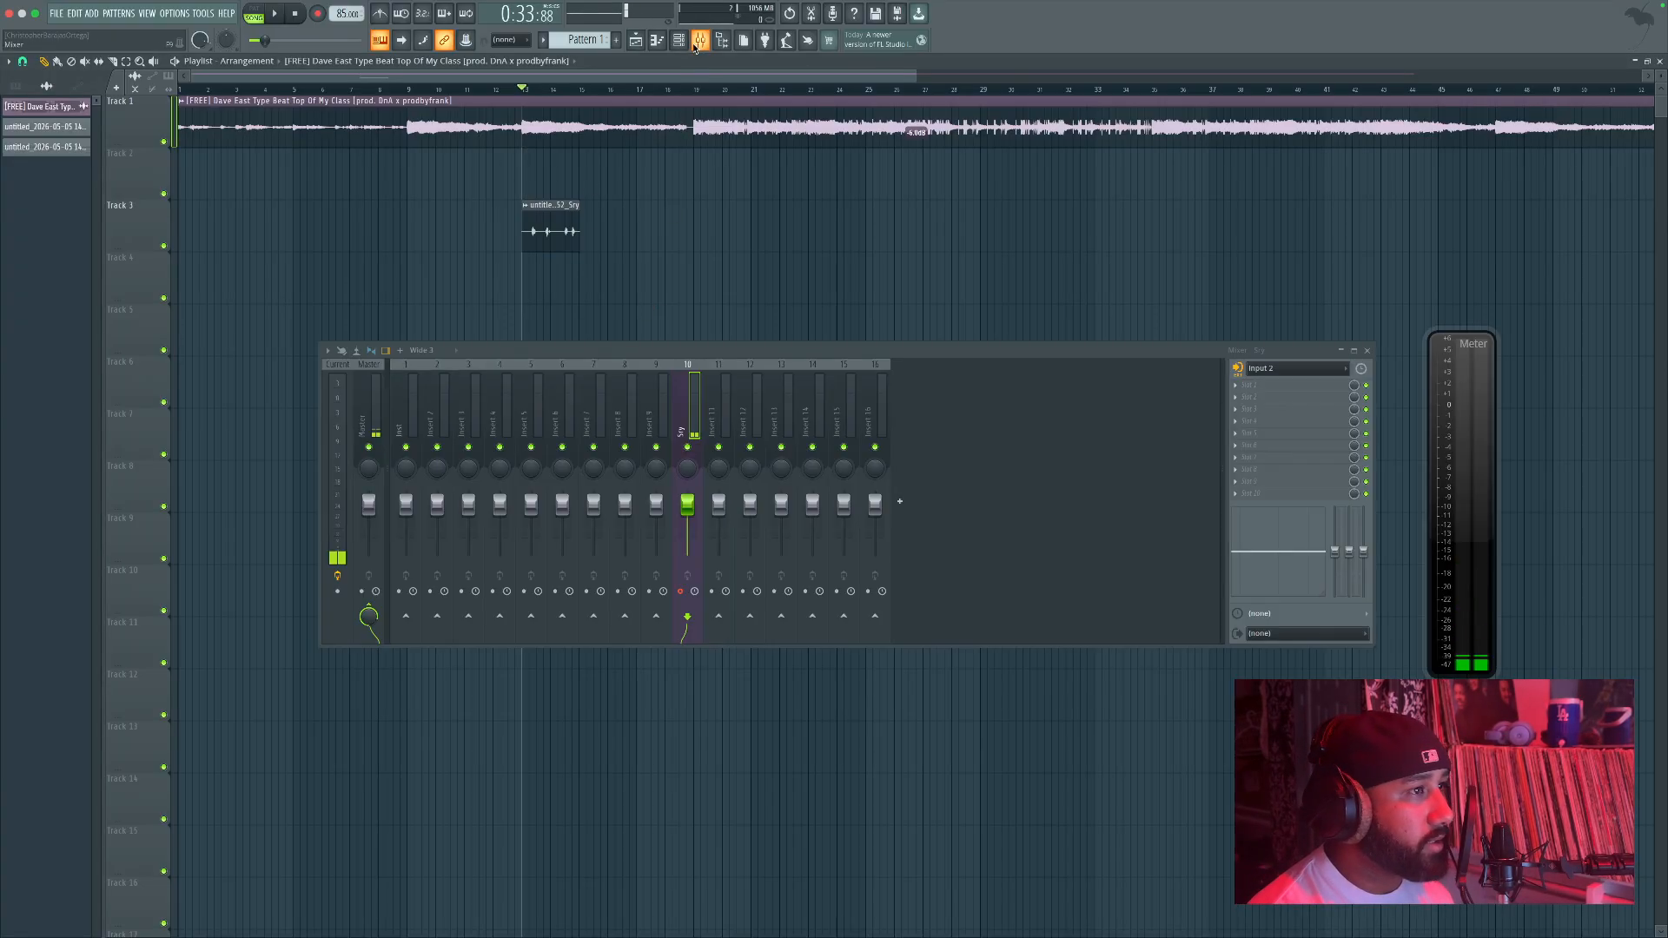
right_click(684, 428)
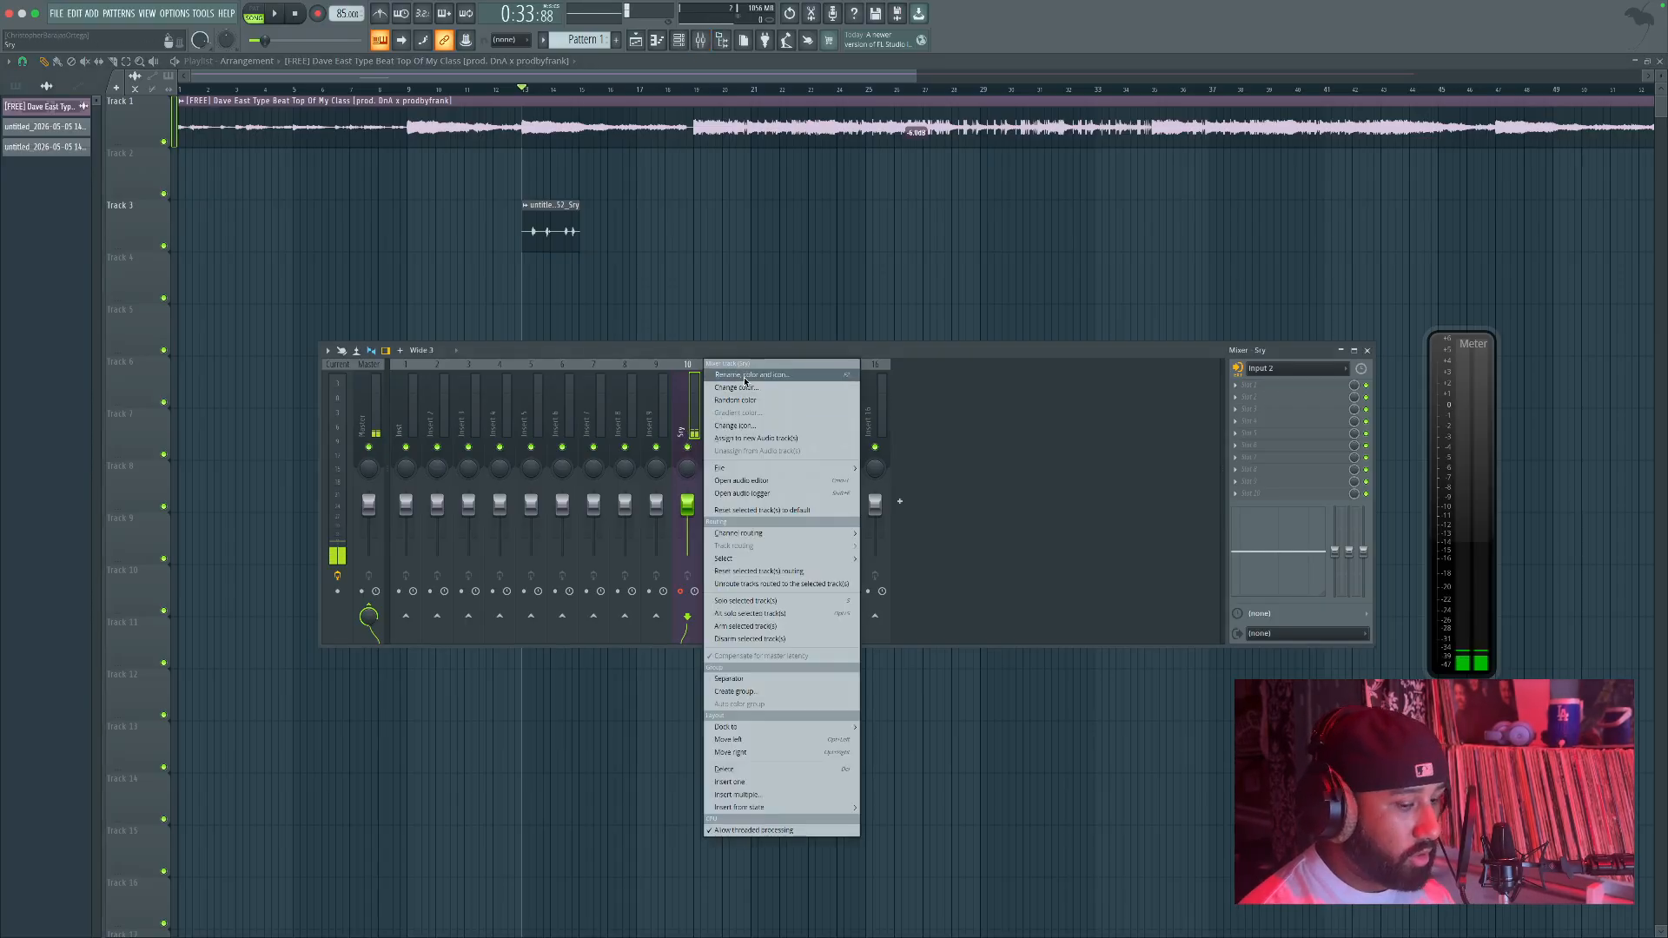
left_click(734, 369)
type("Dry")
key("Return")
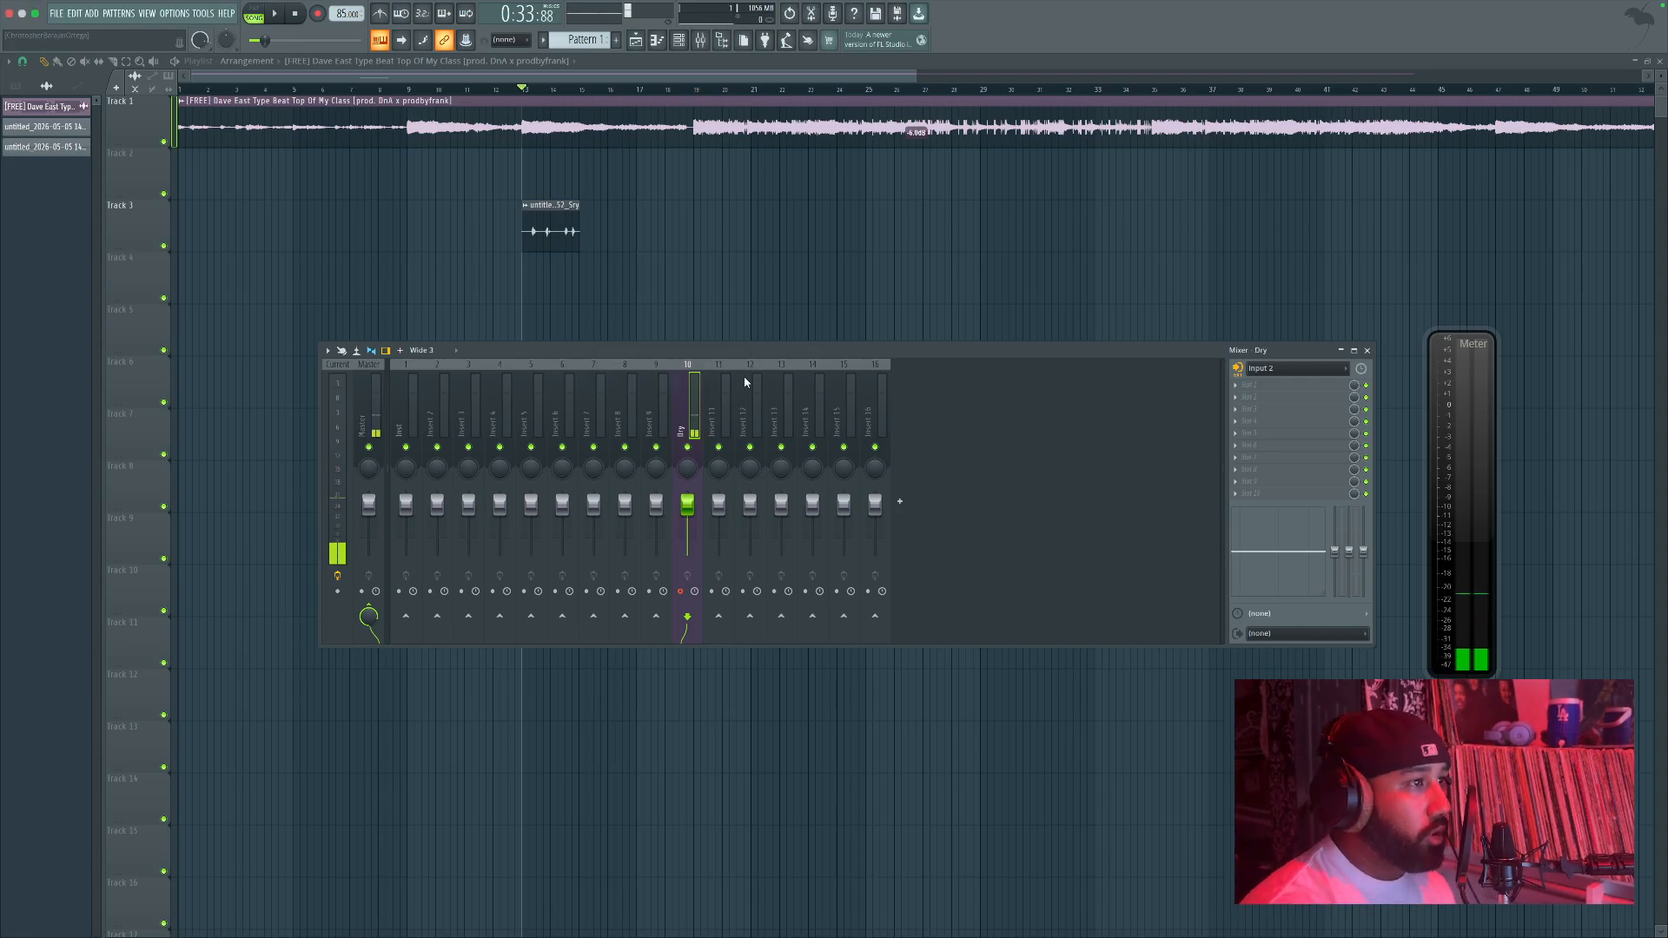
Step: Record another microphone take through the Dry mixer track from bar 13 and play it back with recording off
left_click(316, 12)
key("space")
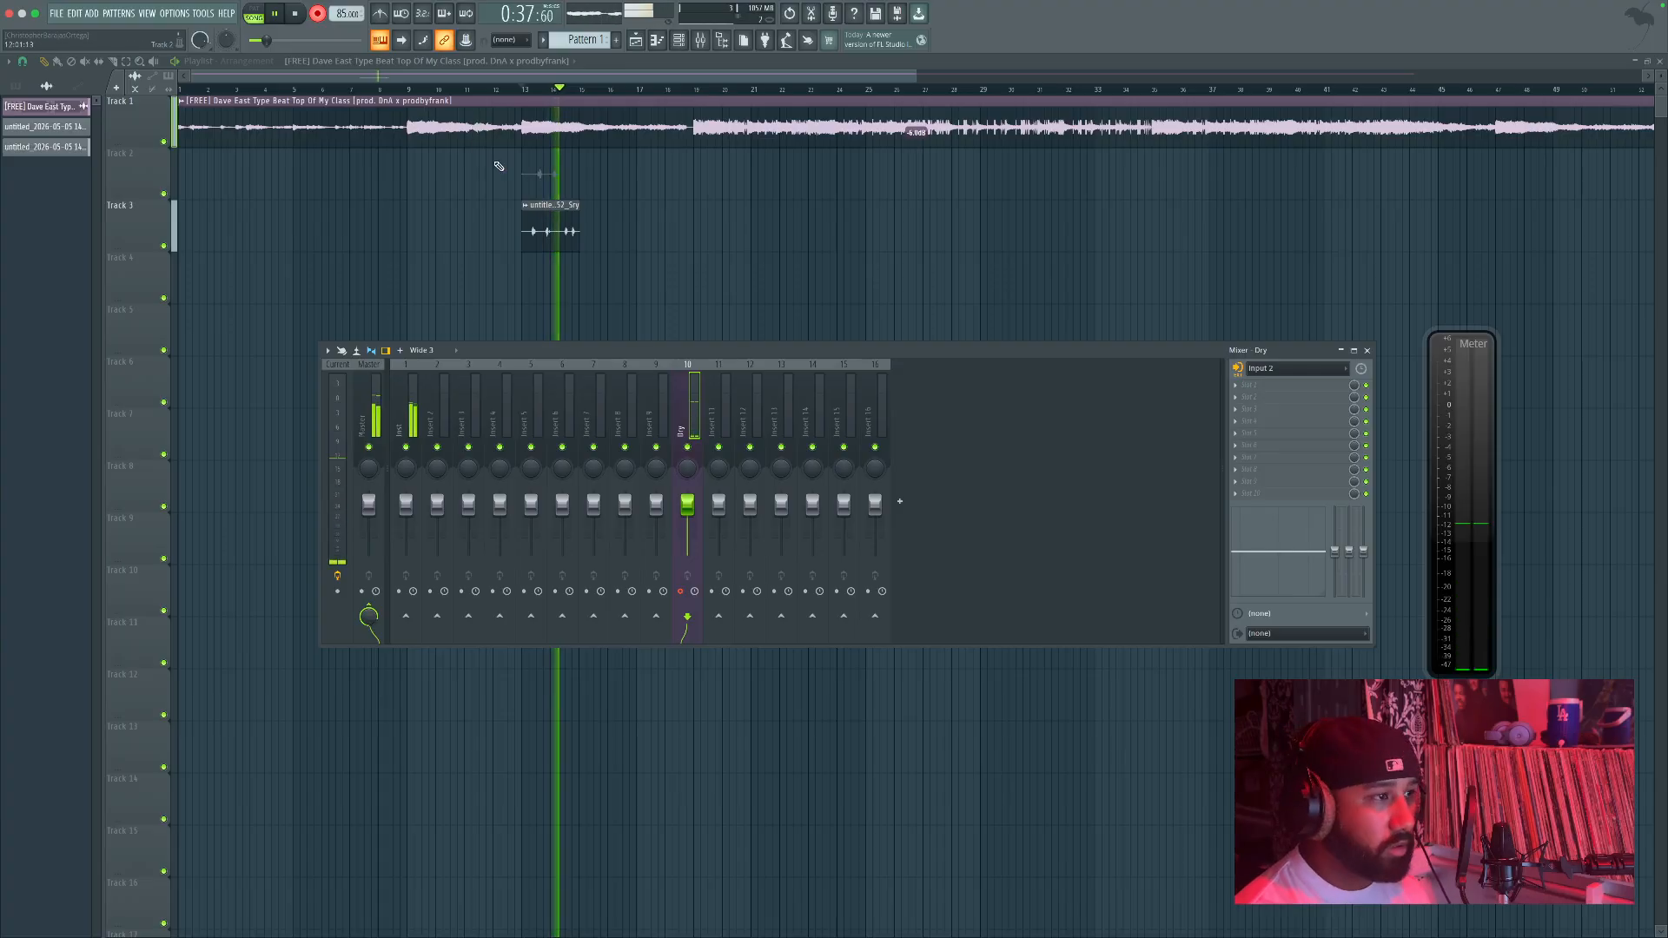
key("space")
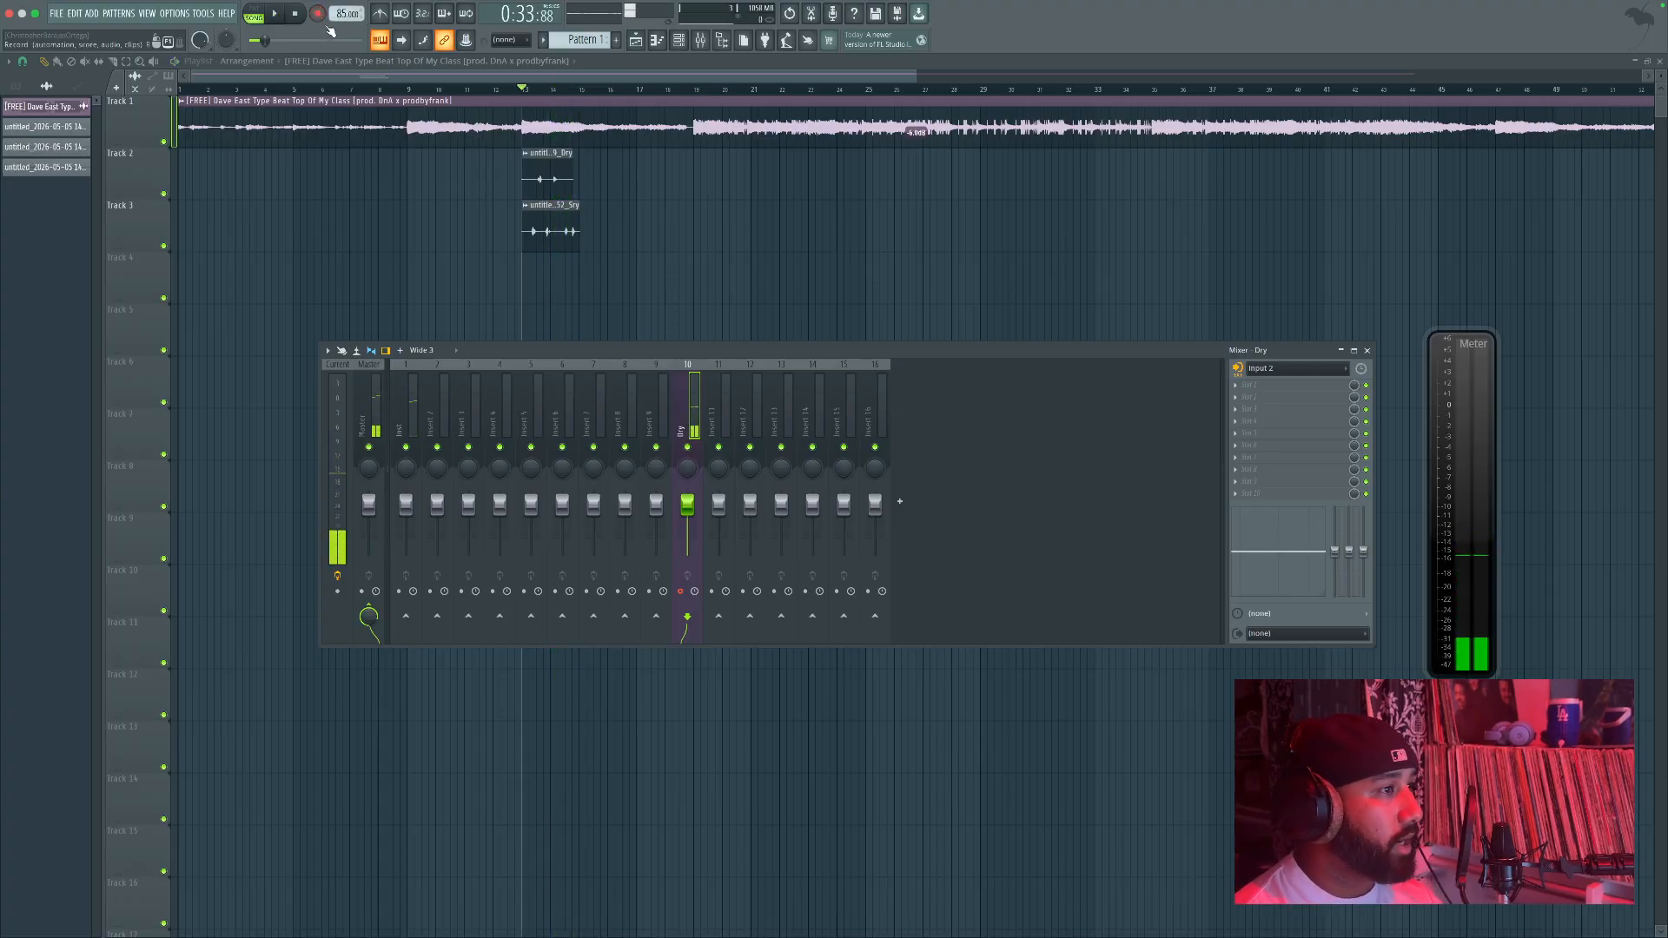
key("space")
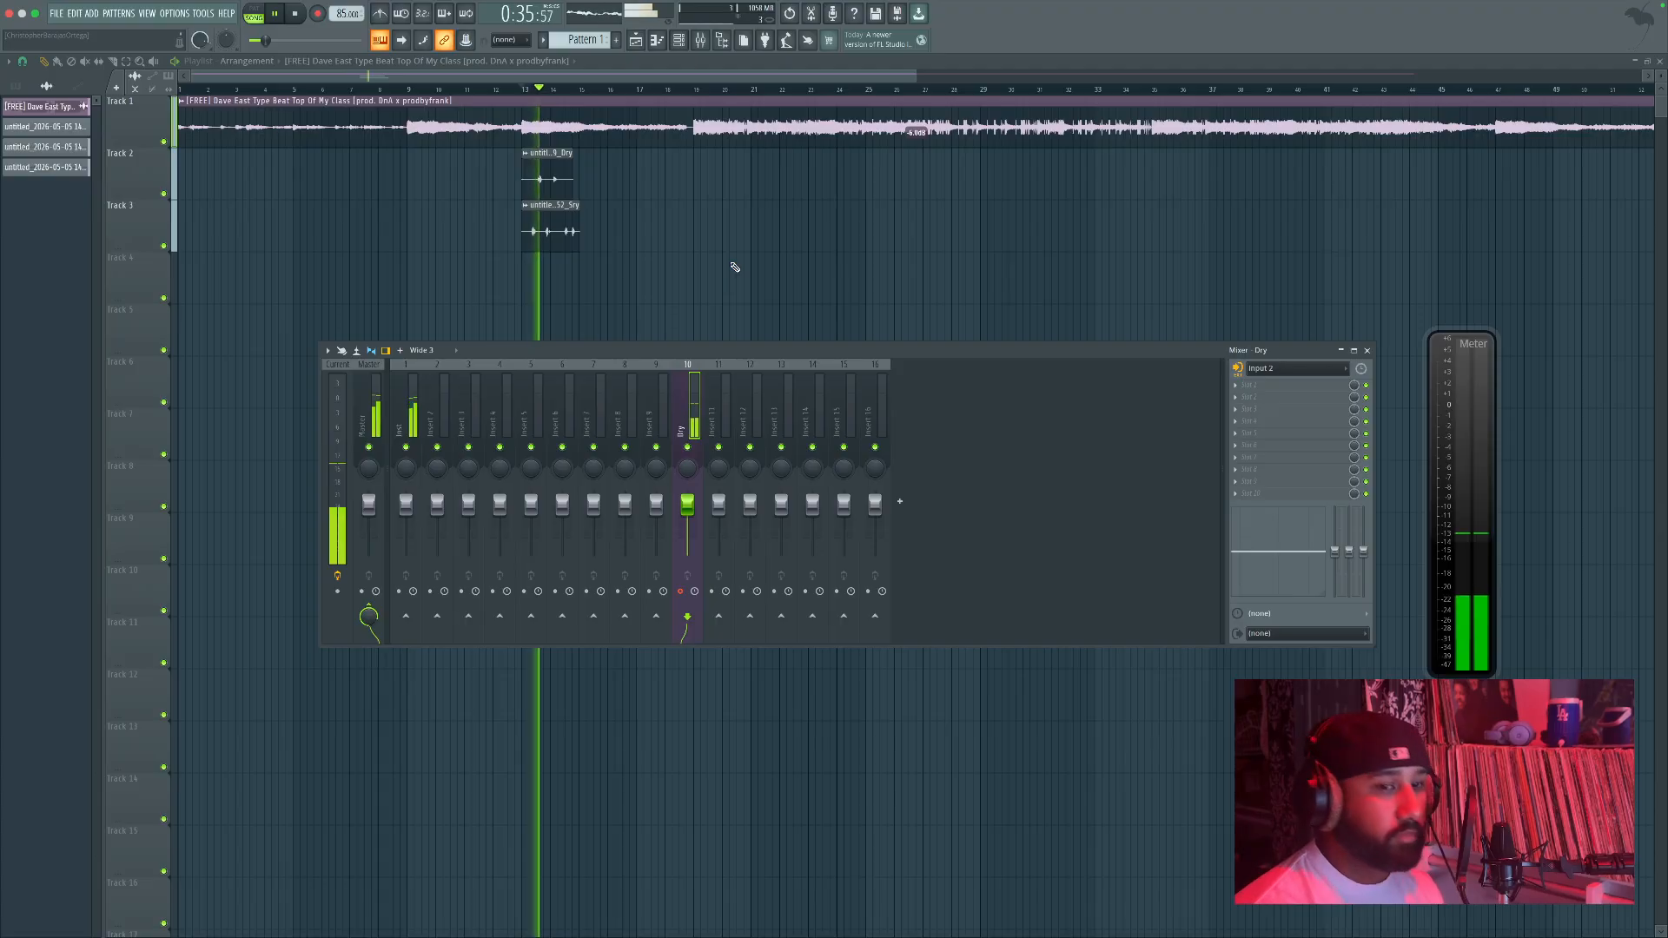
key("space")
Step: Mute playlist Track 2 holding the Dry take, select its clip, and reopen the mixer
left_click(164, 194)
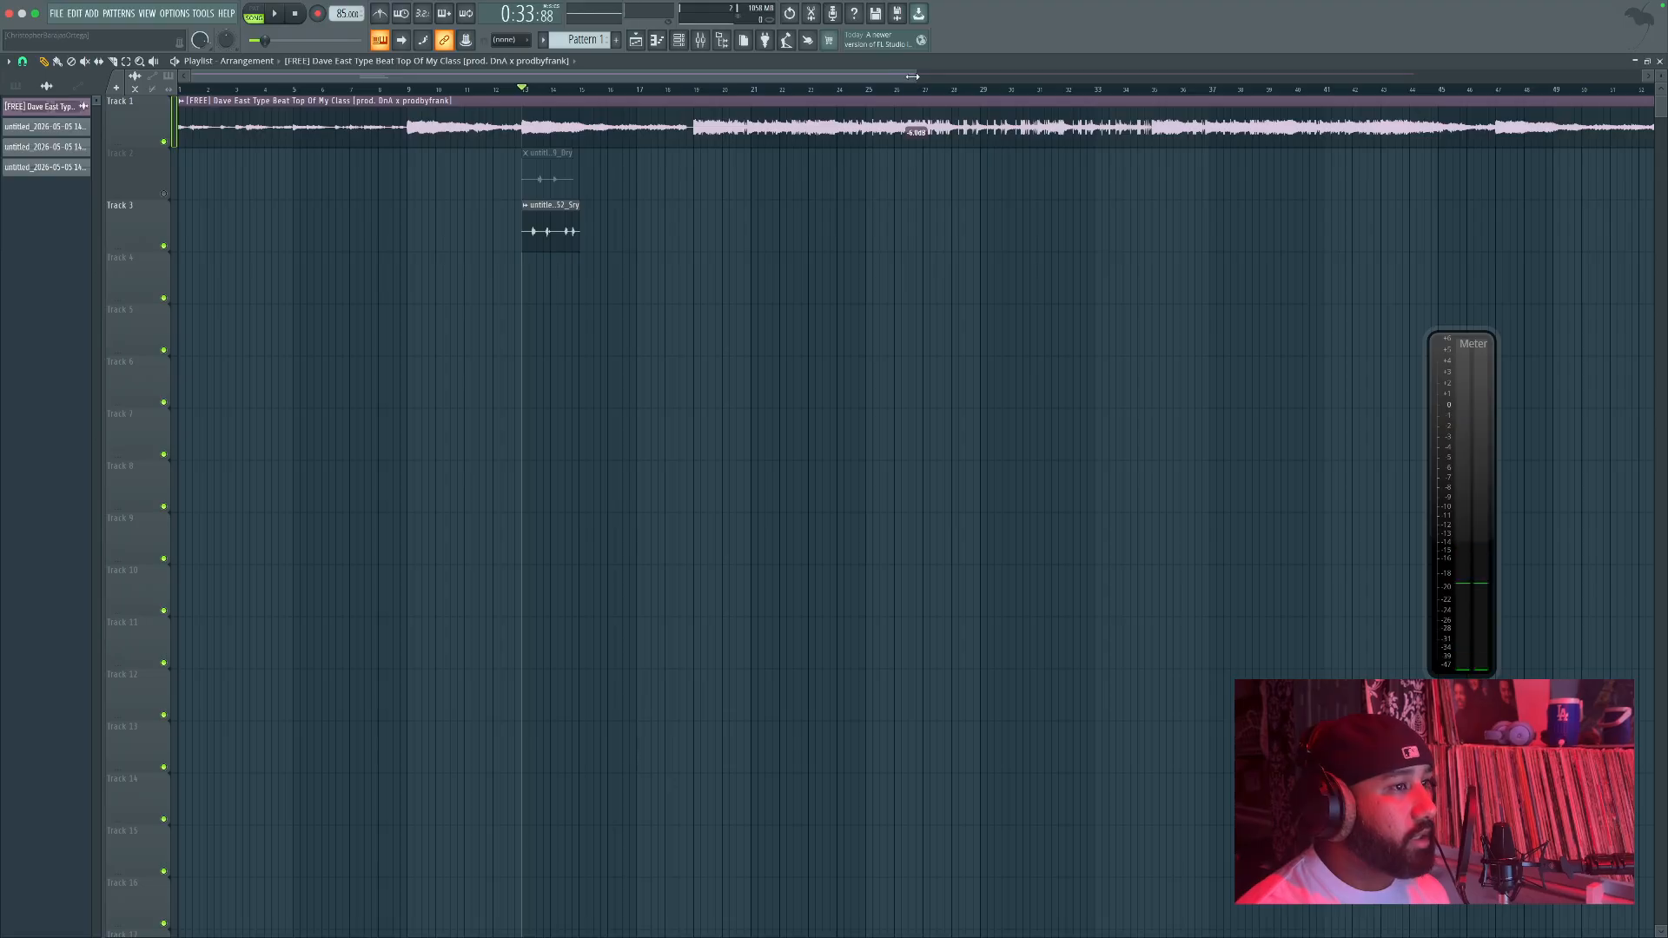
left_click_drag(912, 77, 1322, 76)
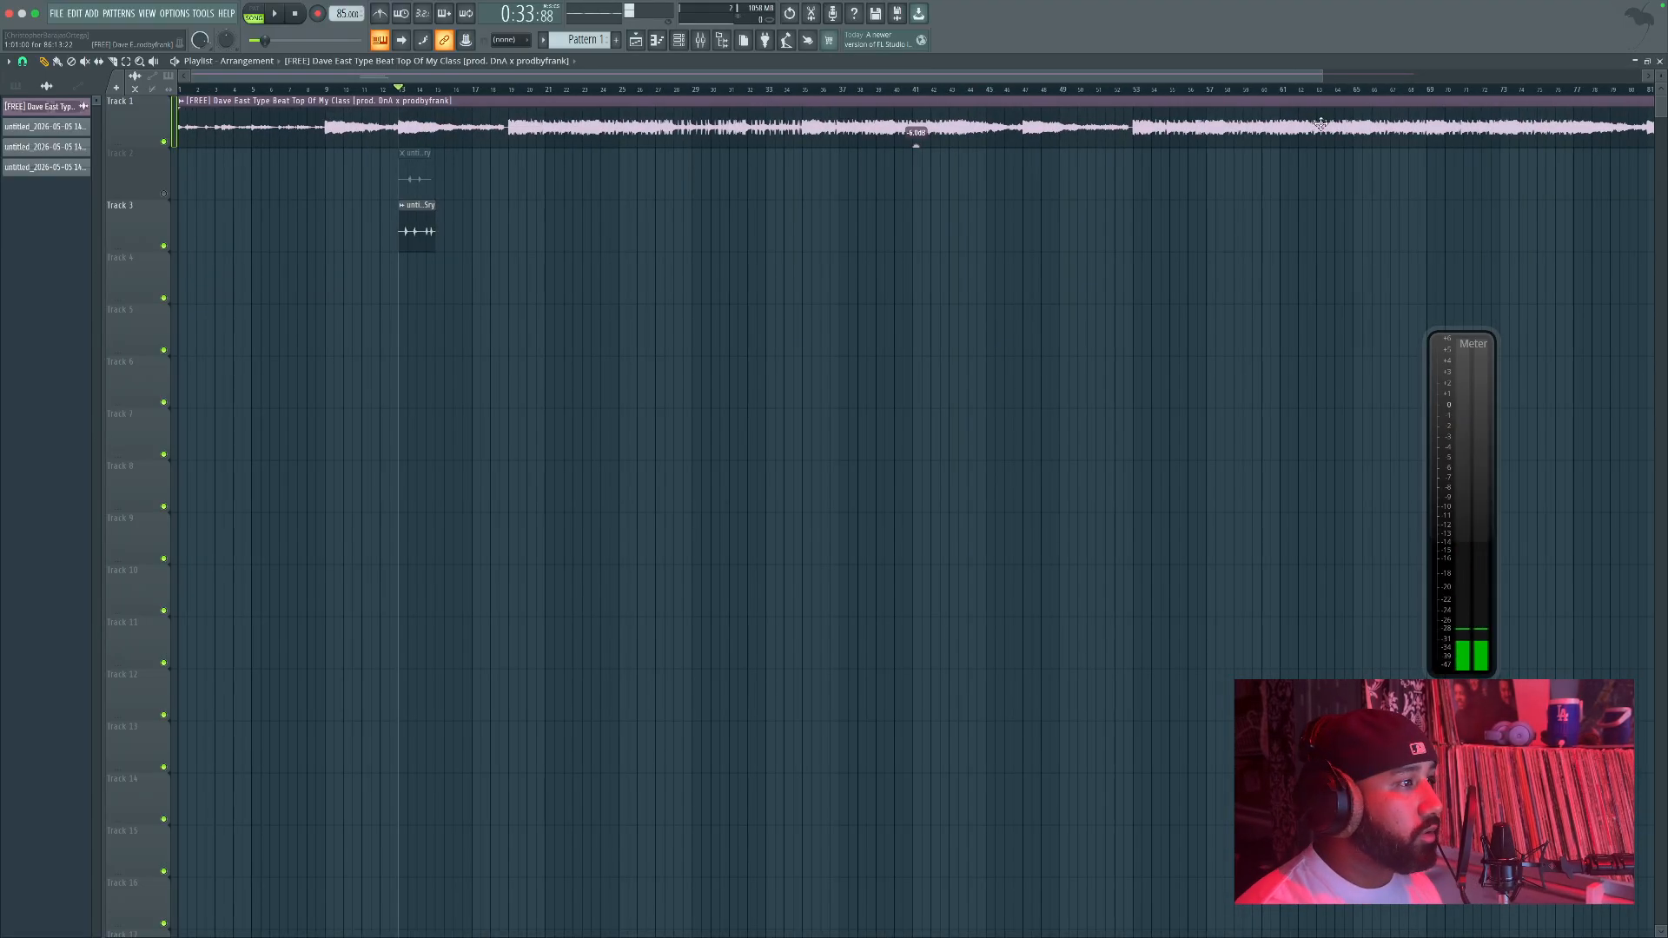
left_click(422, 191)
left_click(700, 40)
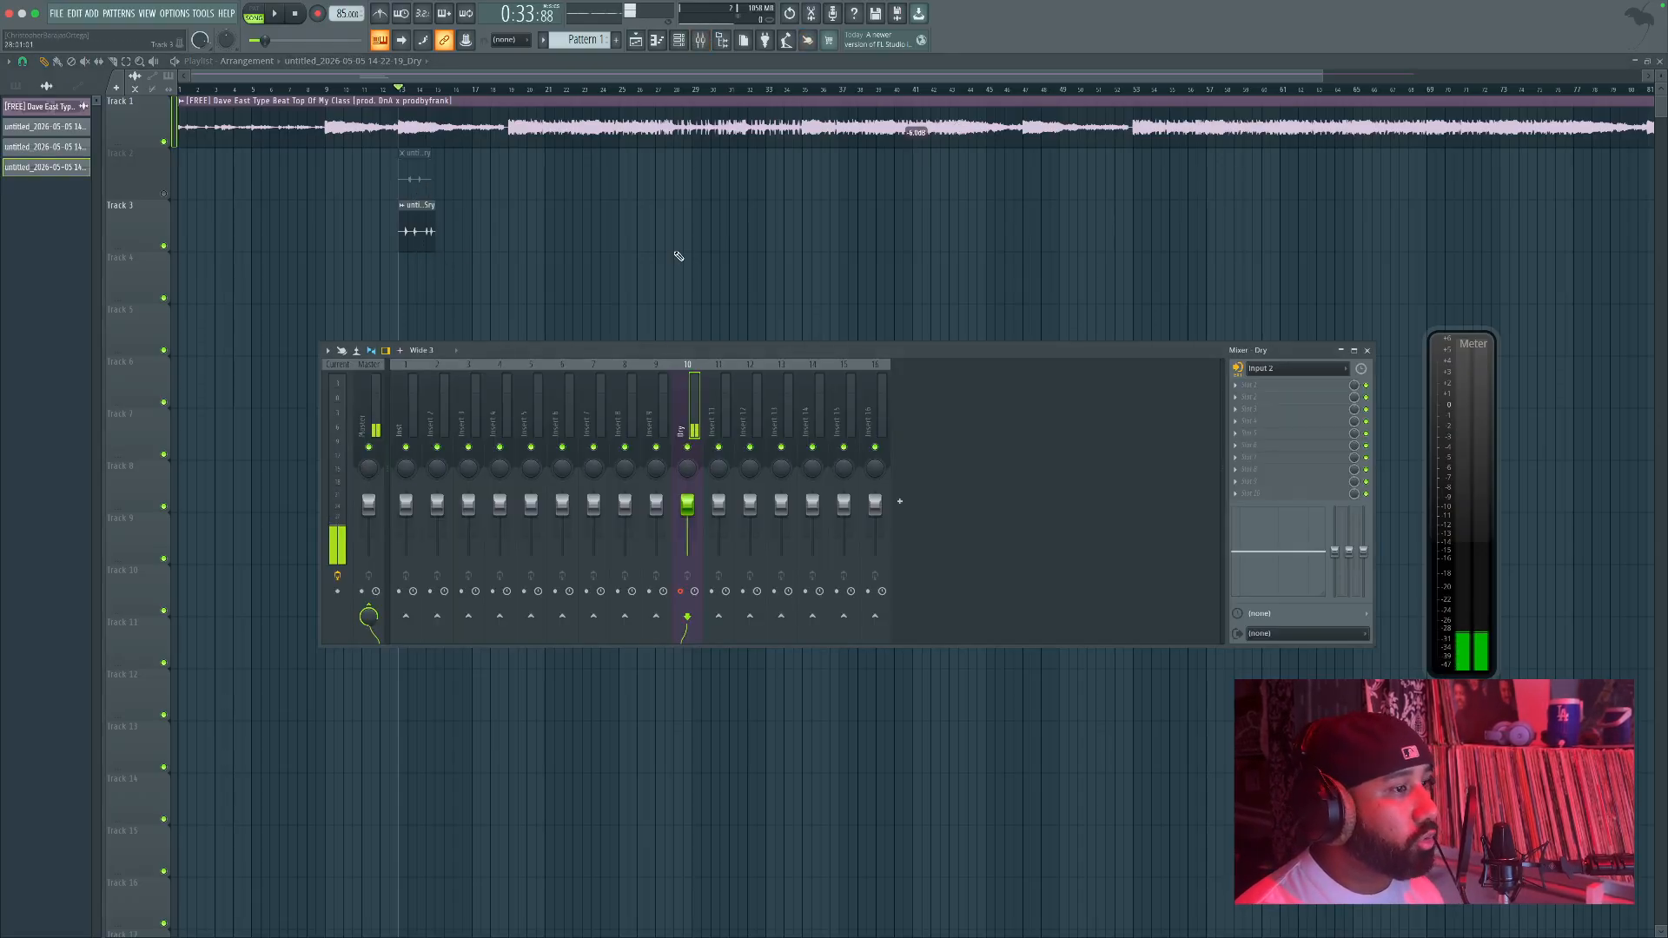
Step: Mute playlist Track 3 and the Dry mixer track, and record another microphone take over the beat from bar 13
left_click(166, 247)
left_click(701, 40)
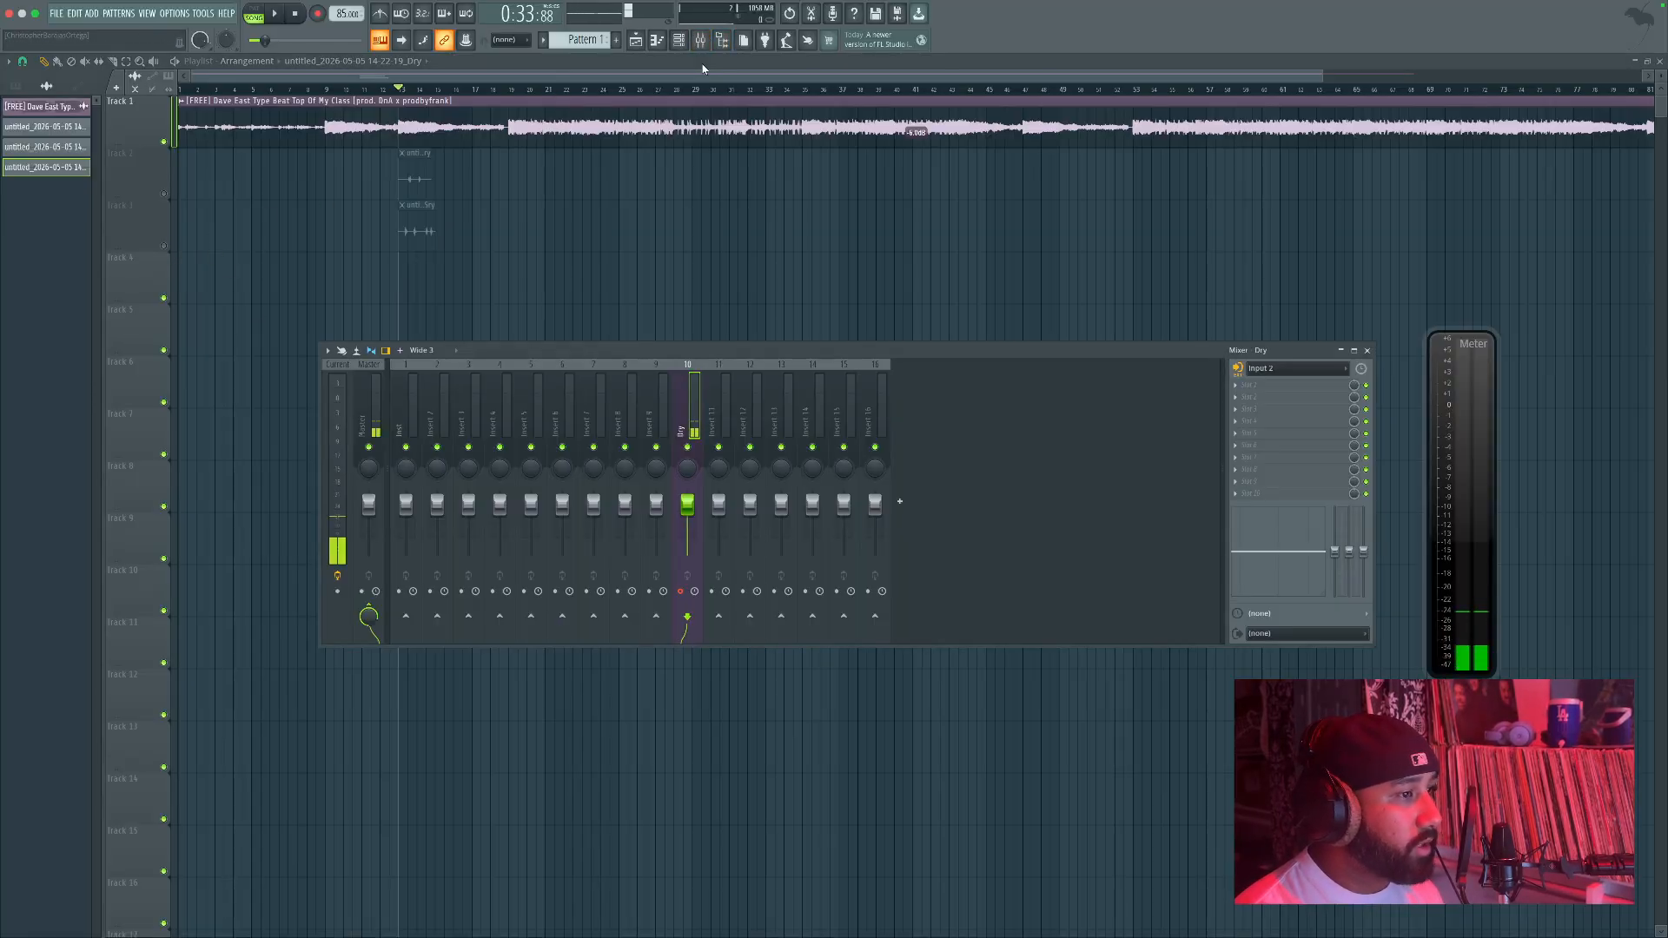
left_click(687, 447)
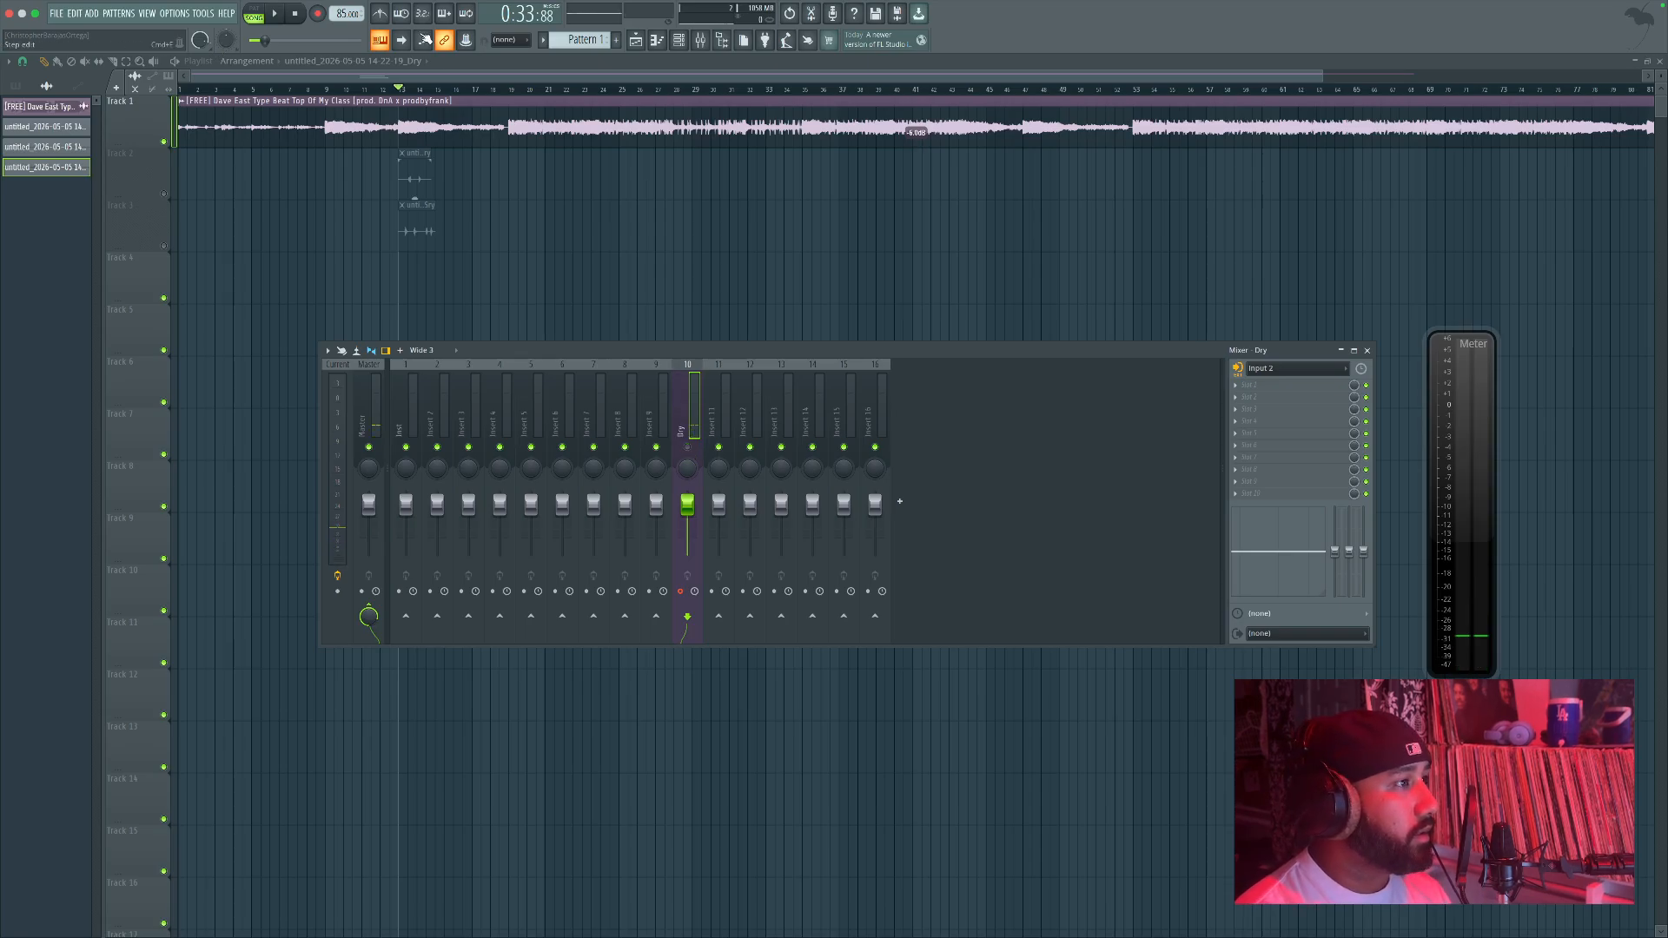
key("space")
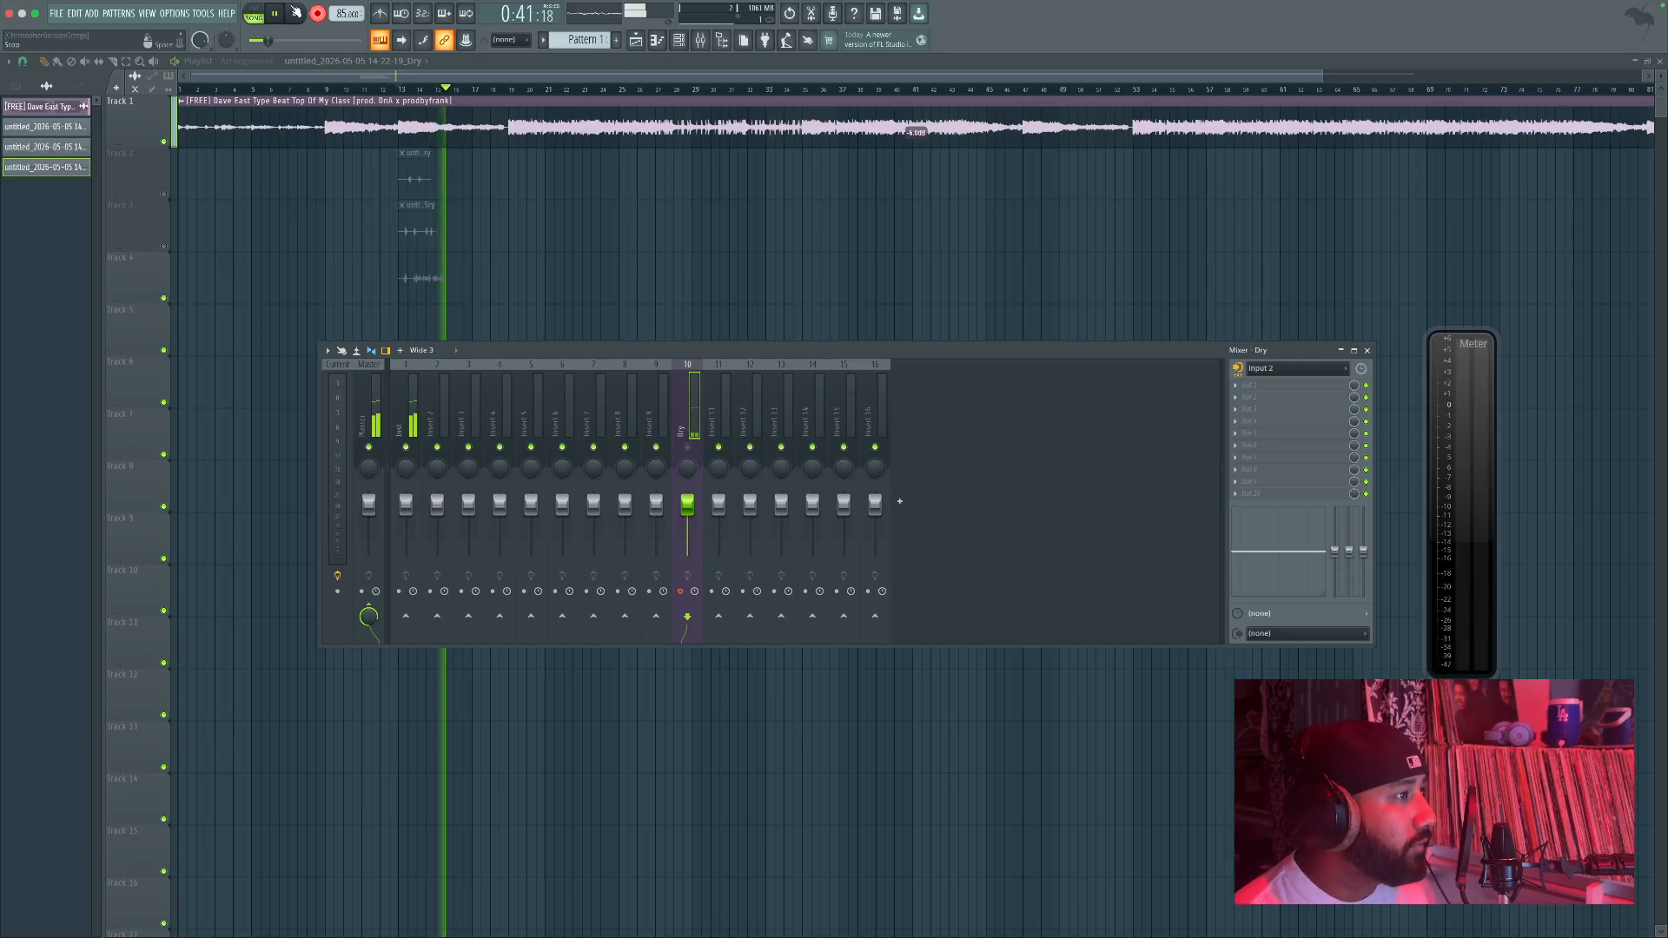
left_click(296, 13)
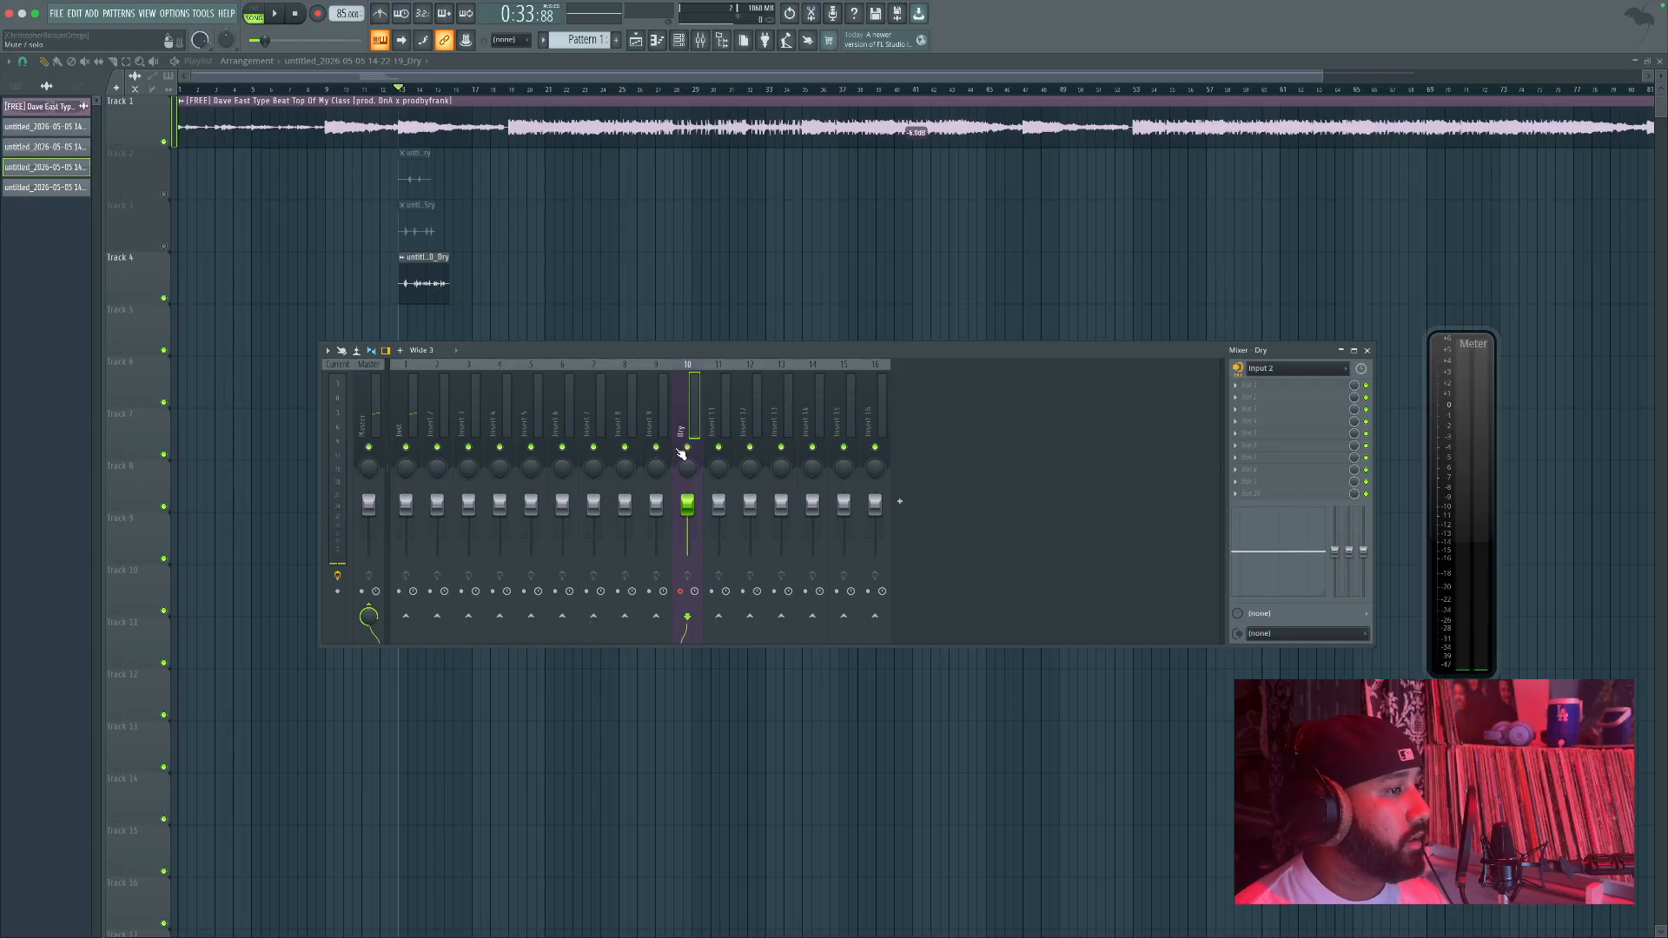
Step: Play back the new Dry take while raising its clip volume, and mute playlist Track 4
key("space")
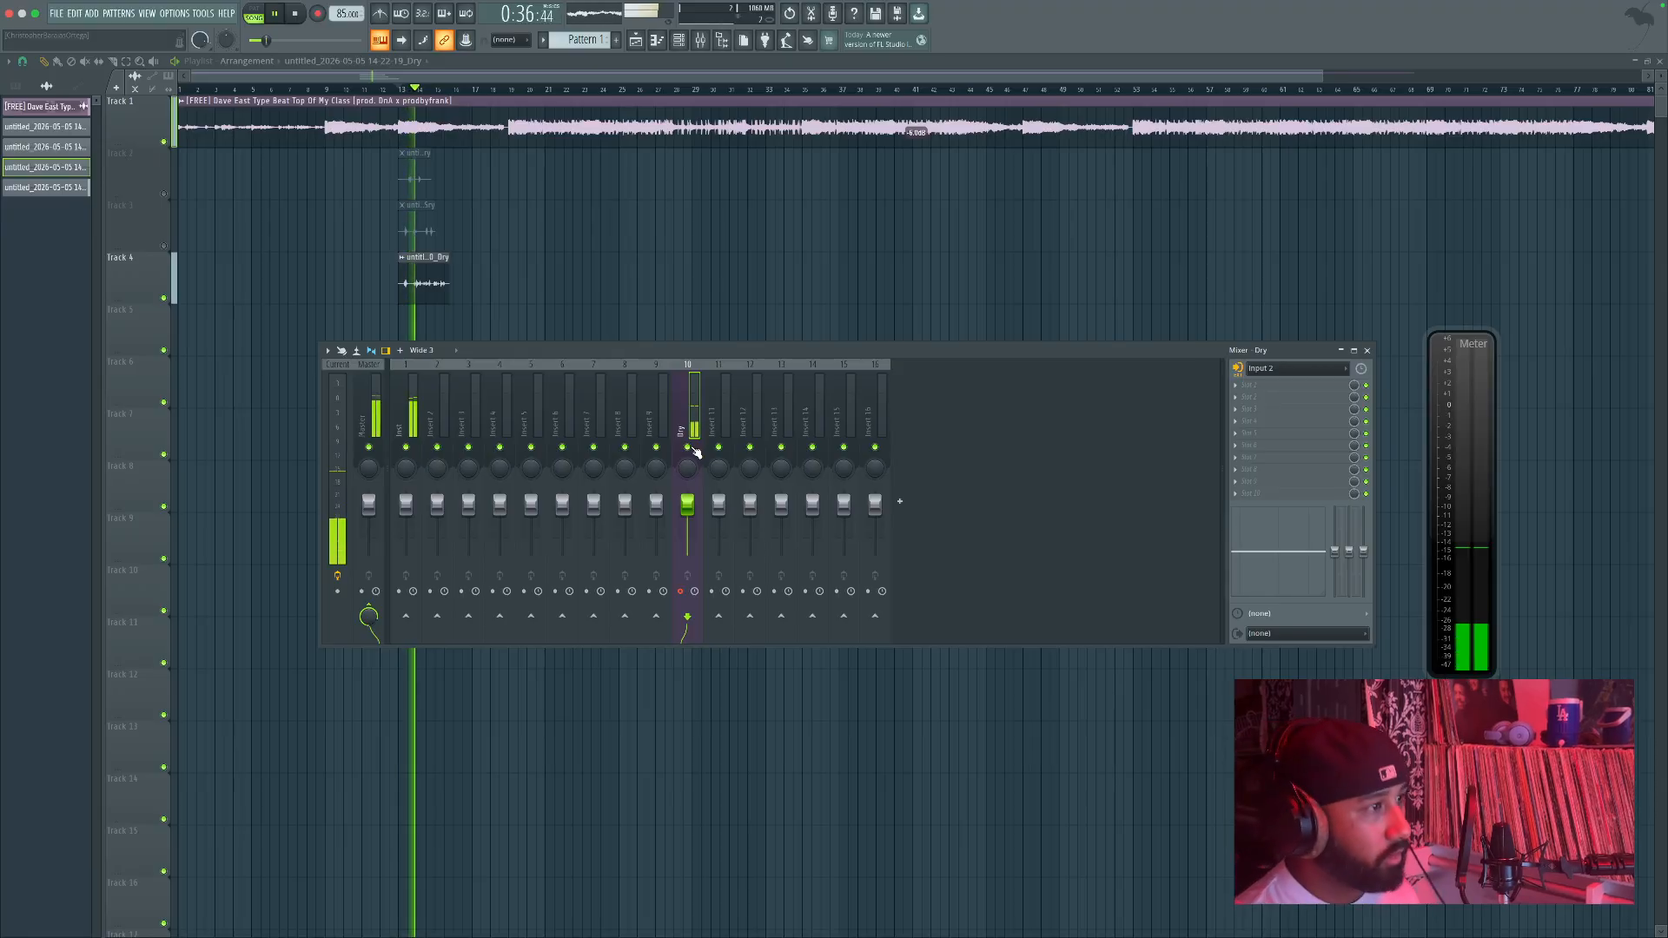
left_click_drag(424, 301, 424, 289)
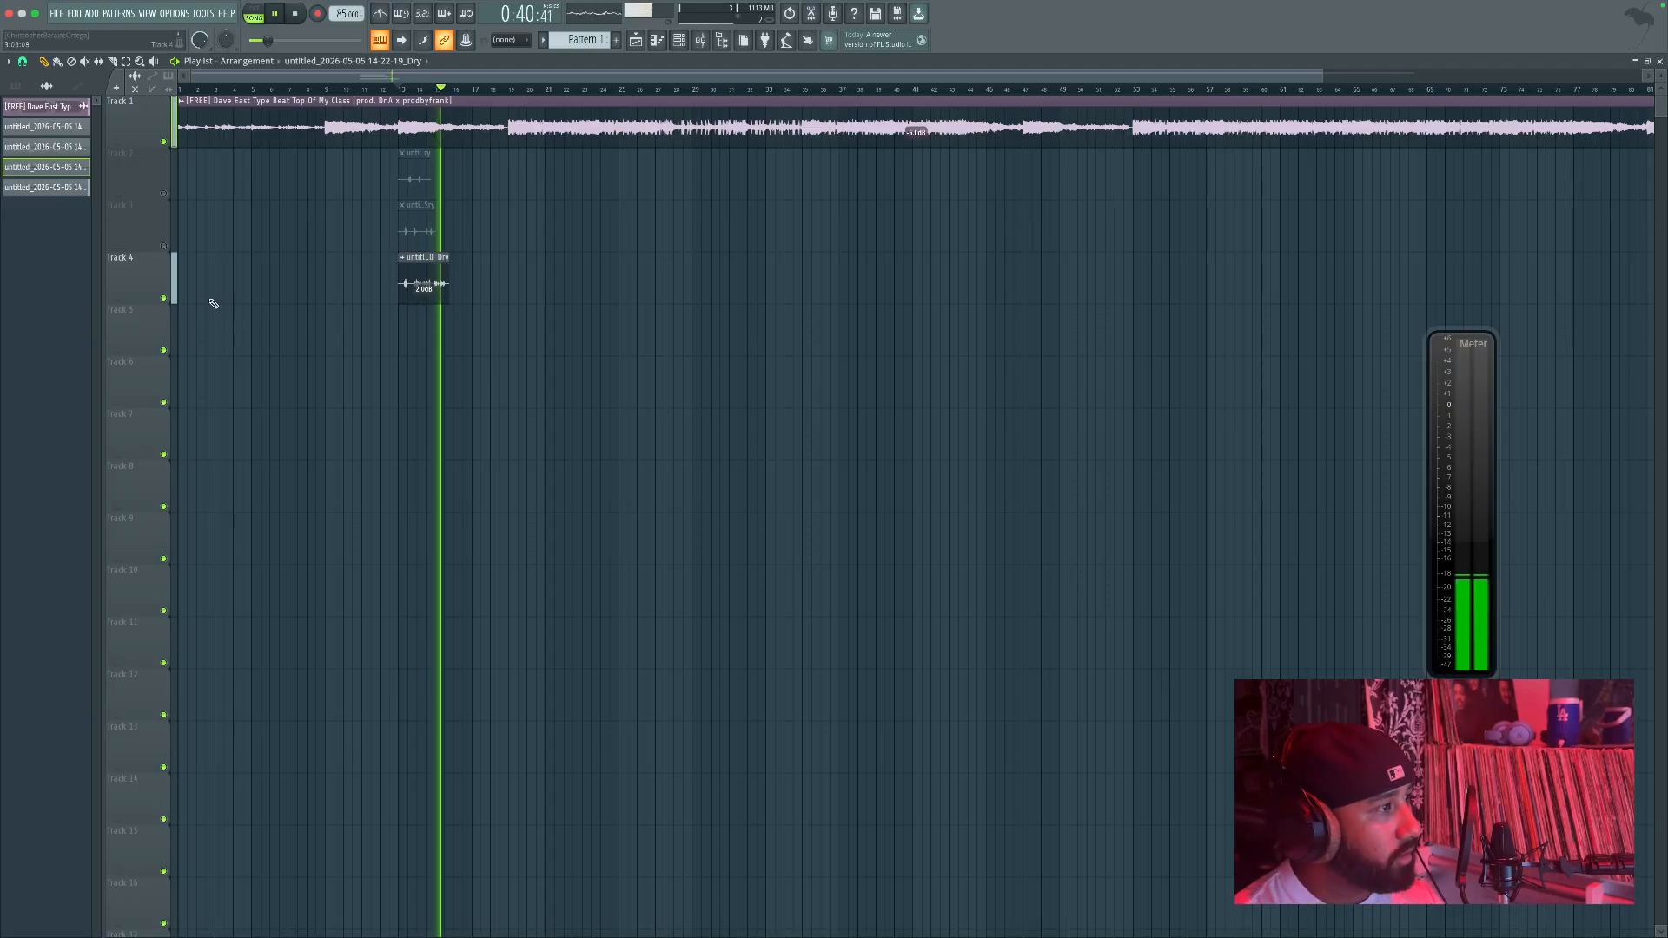
left_click(163, 298)
key("space")
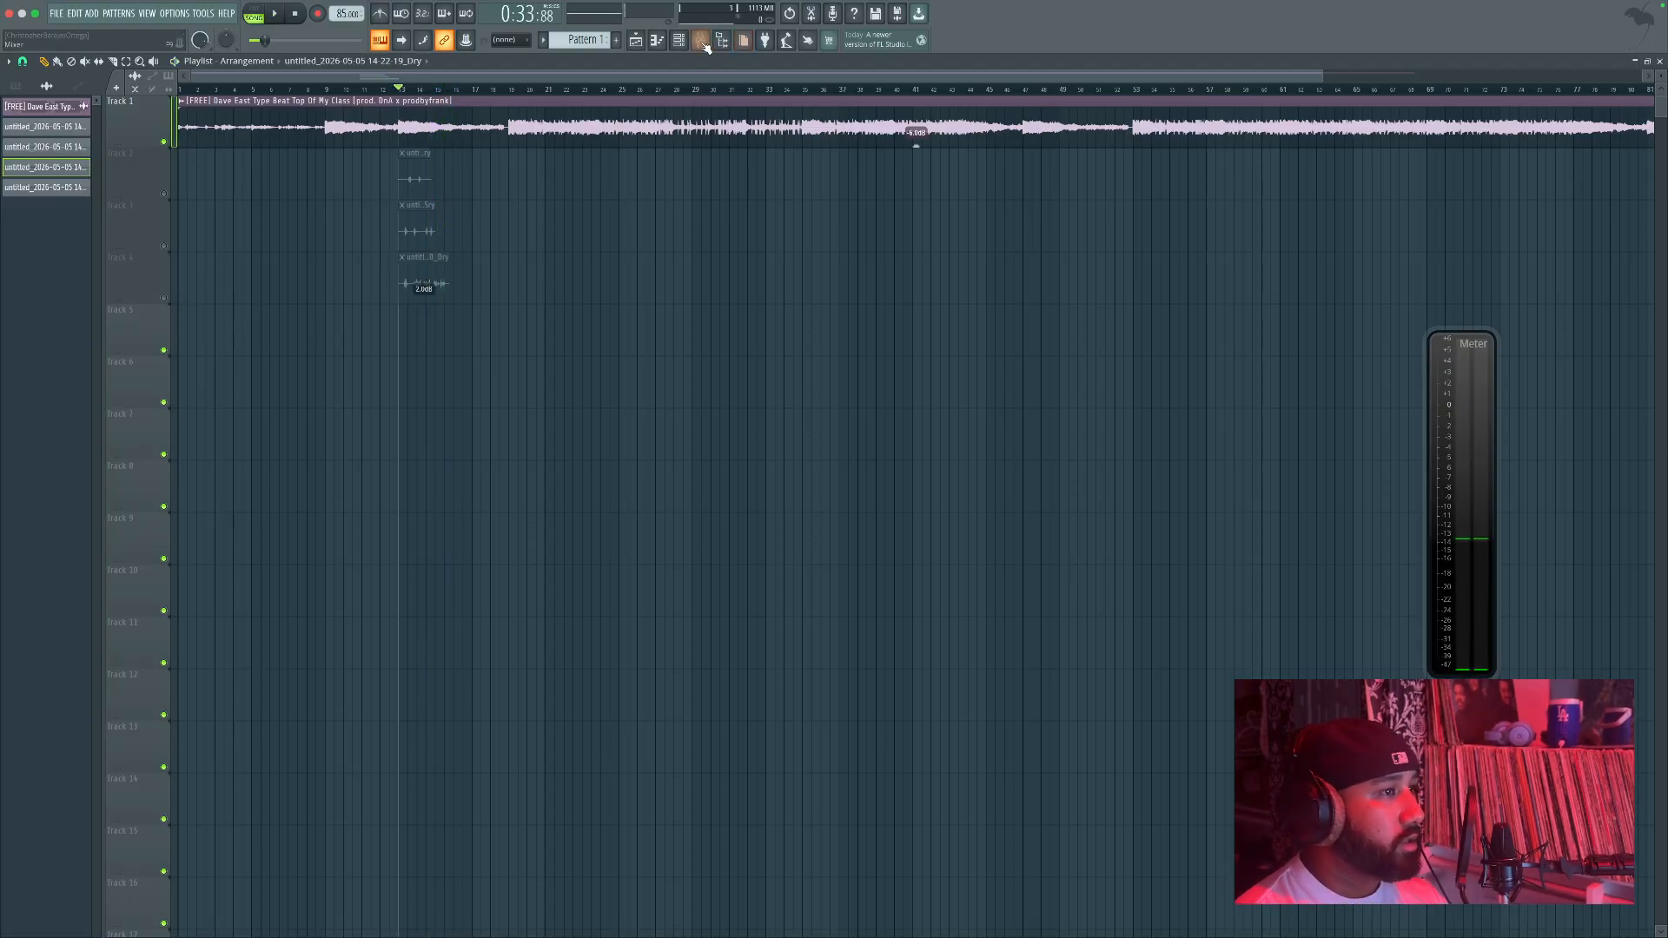
Step: Route the Dry mixer track to Insert 11 only
left_click(701, 40)
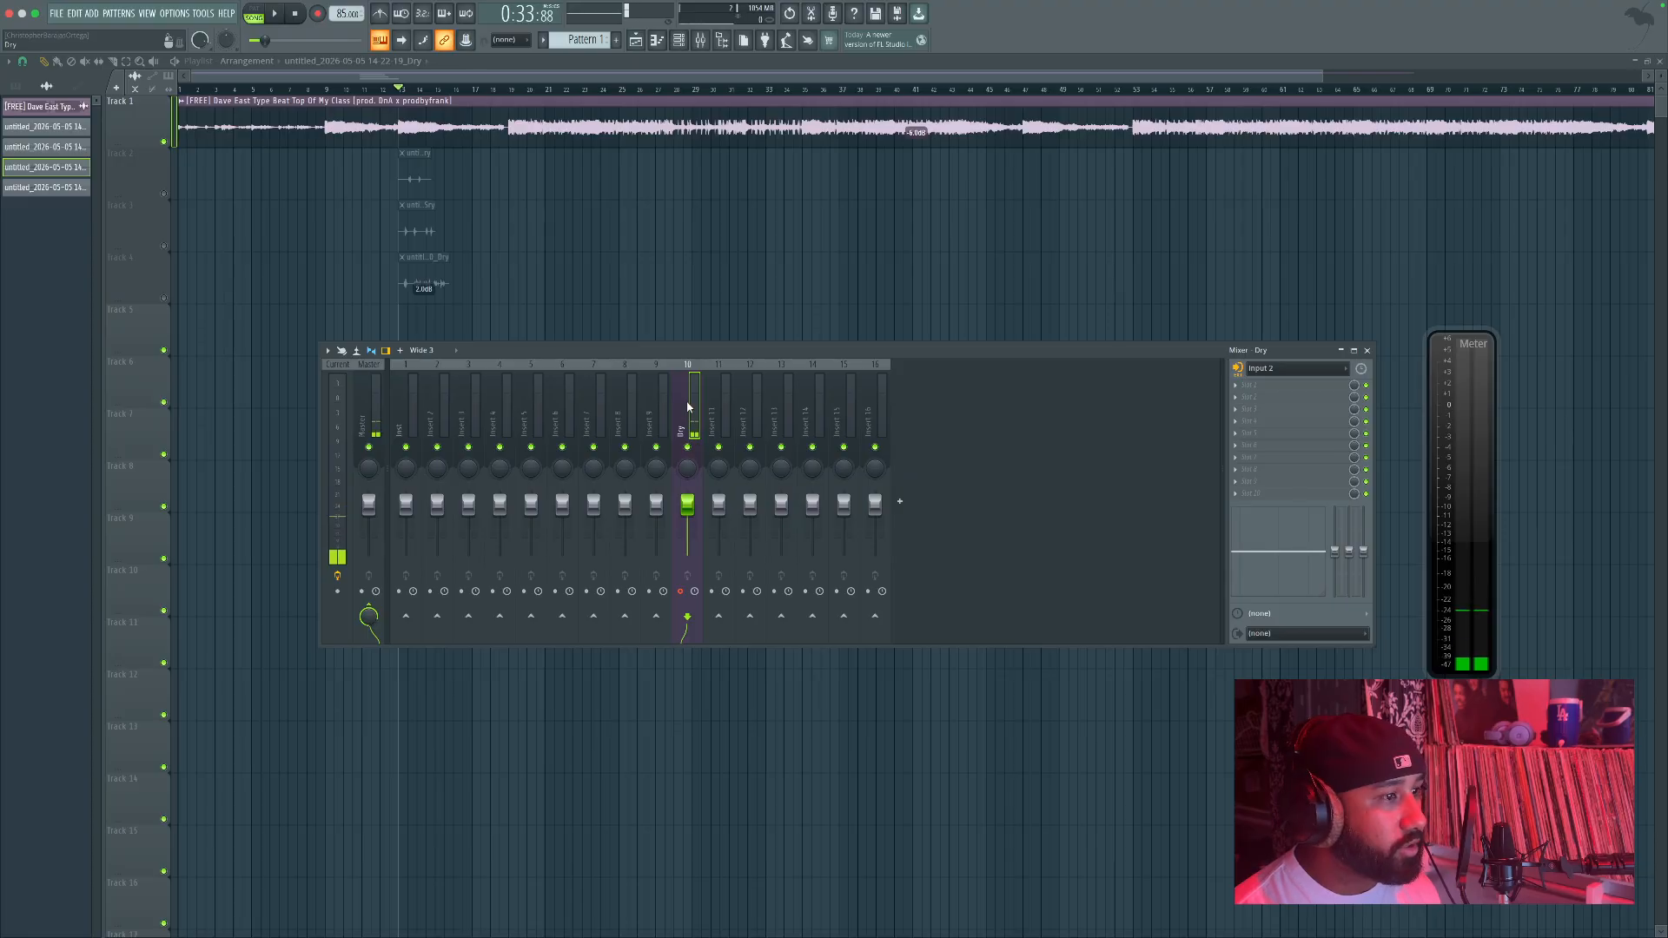
right_click(728, 625)
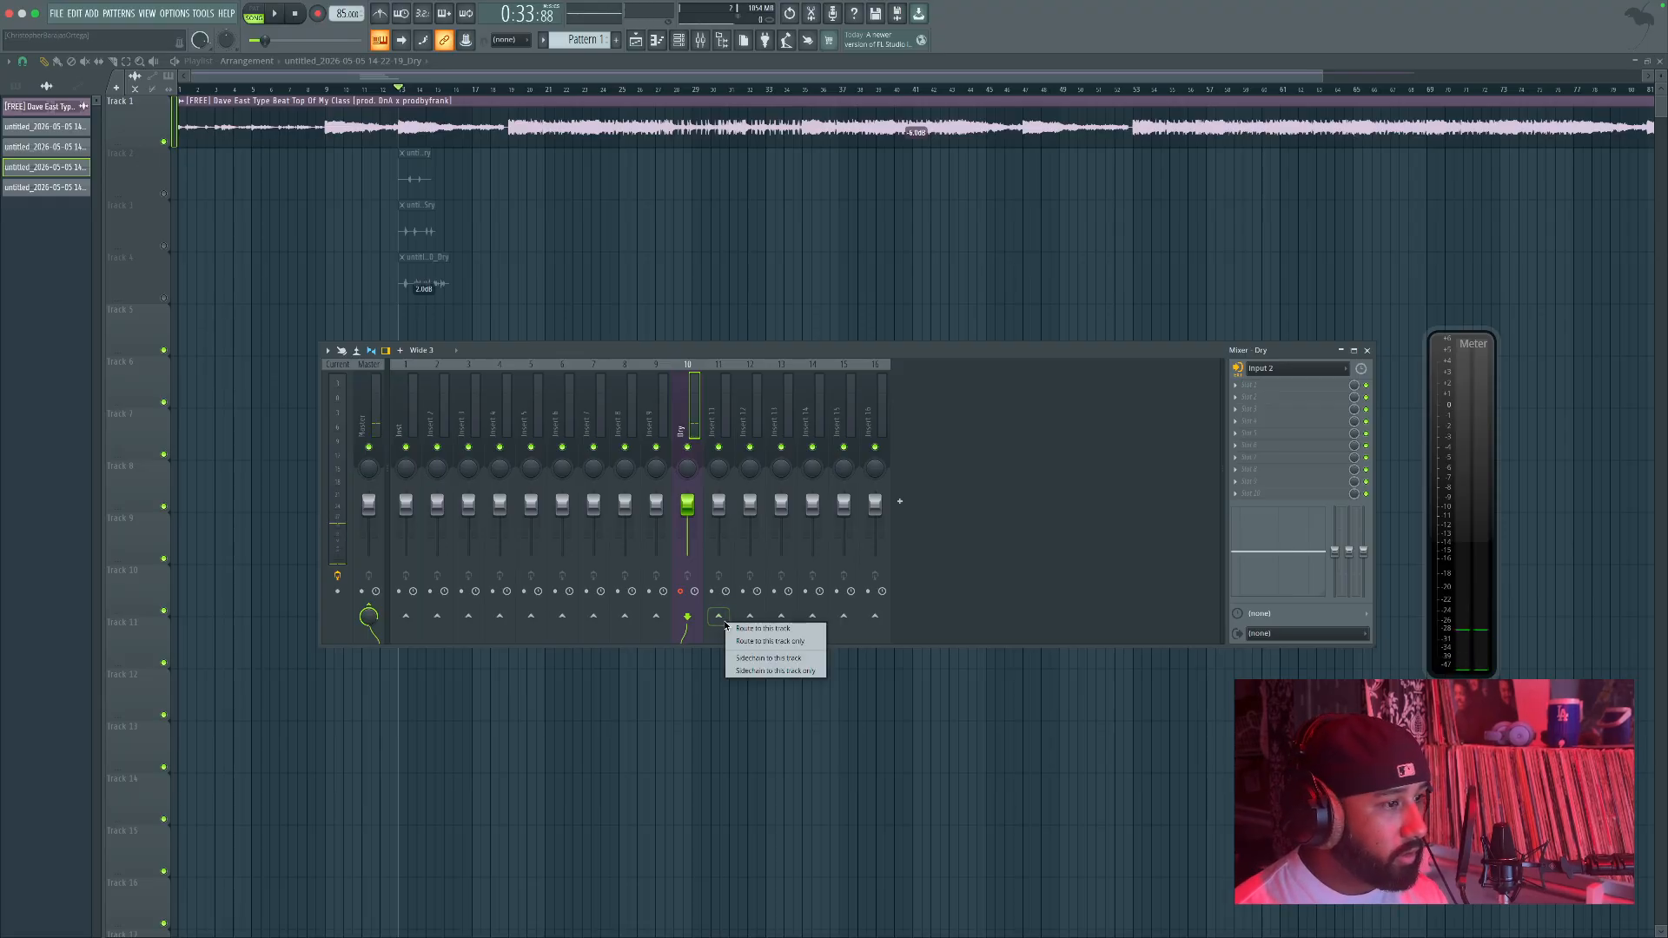
left_click(765, 642)
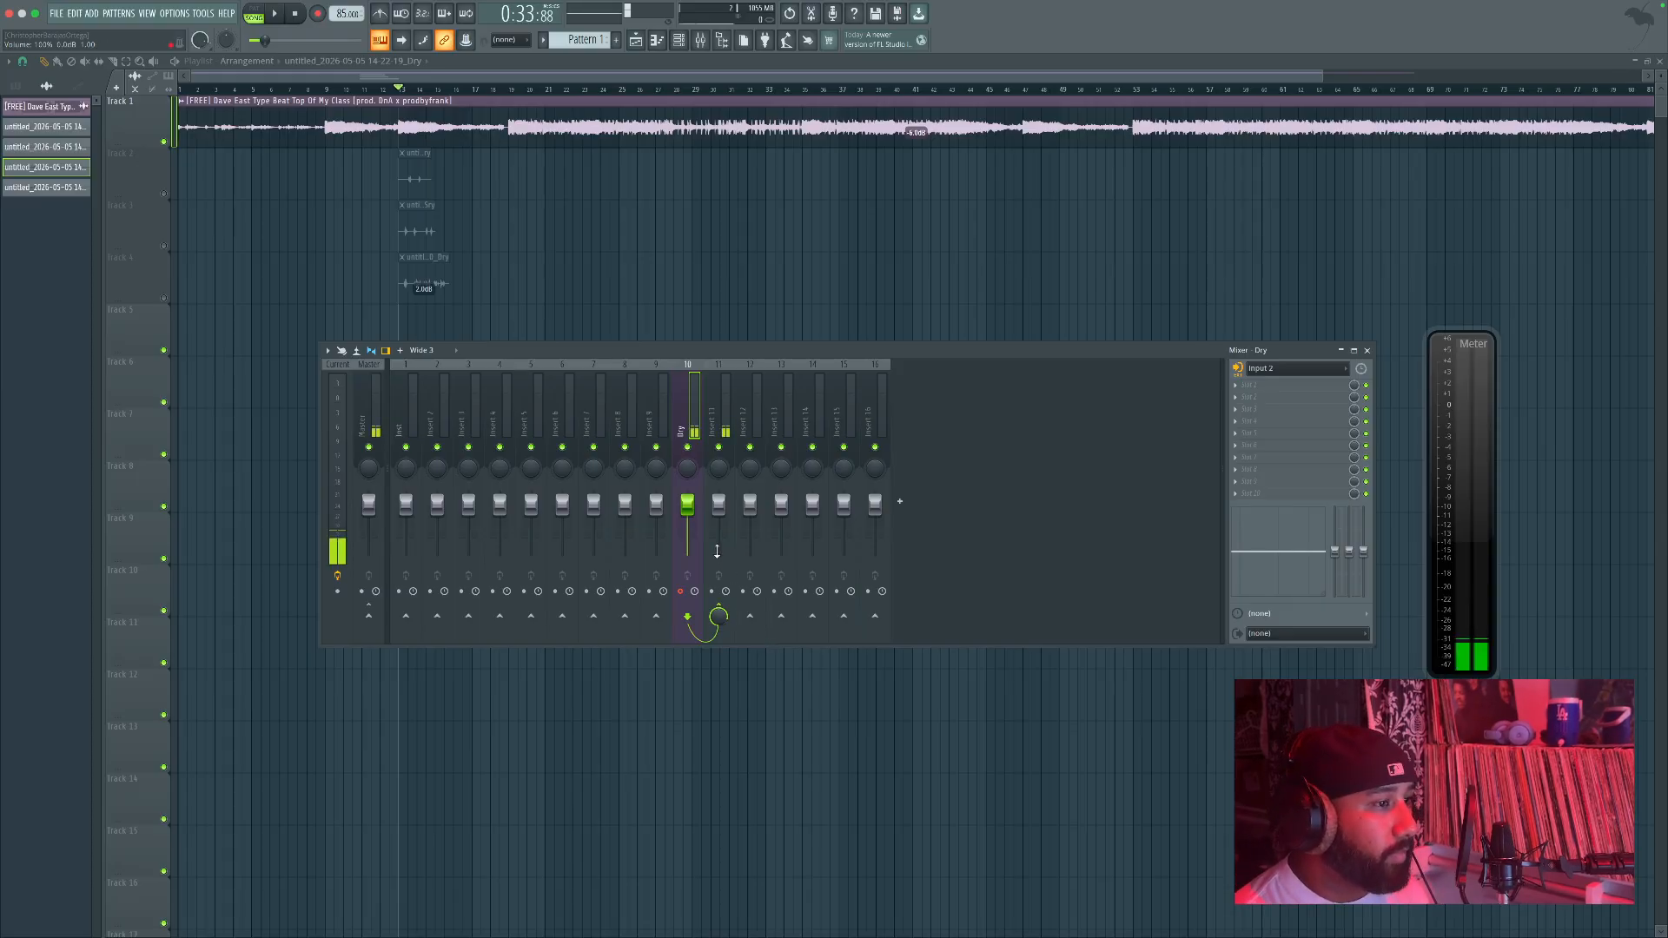
Step: Load the saved Vocal Preset 1 mixer track state onto Insert 11 and dismiss the trial plugin warning
left_click(715, 413)
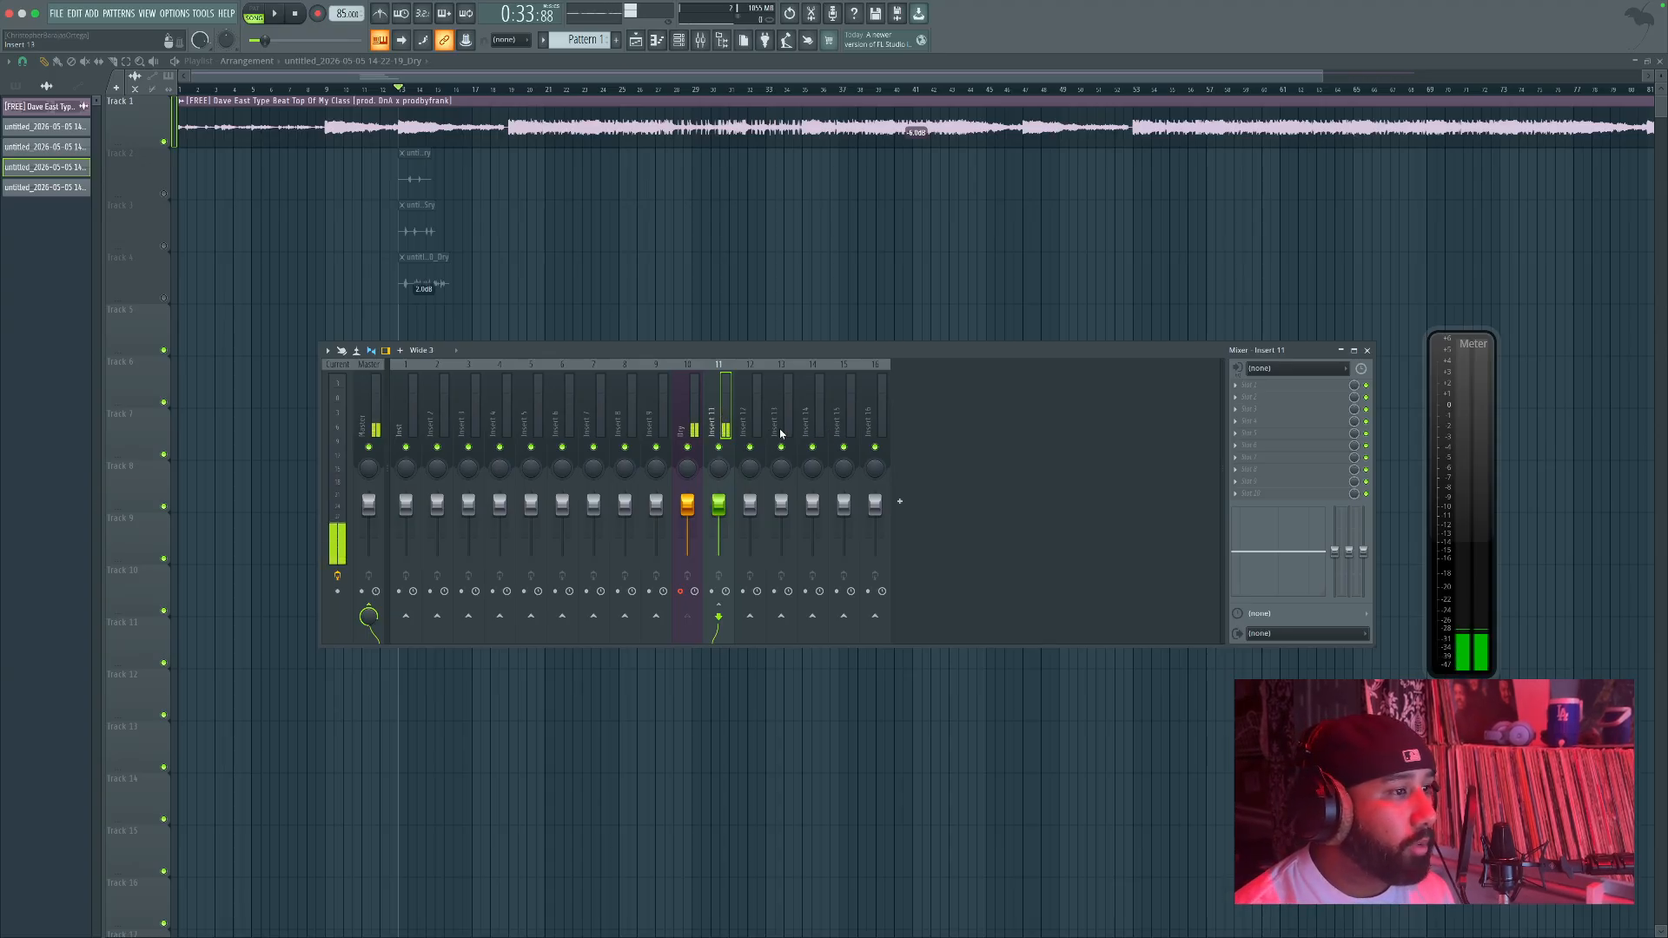
right_click(726, 423)
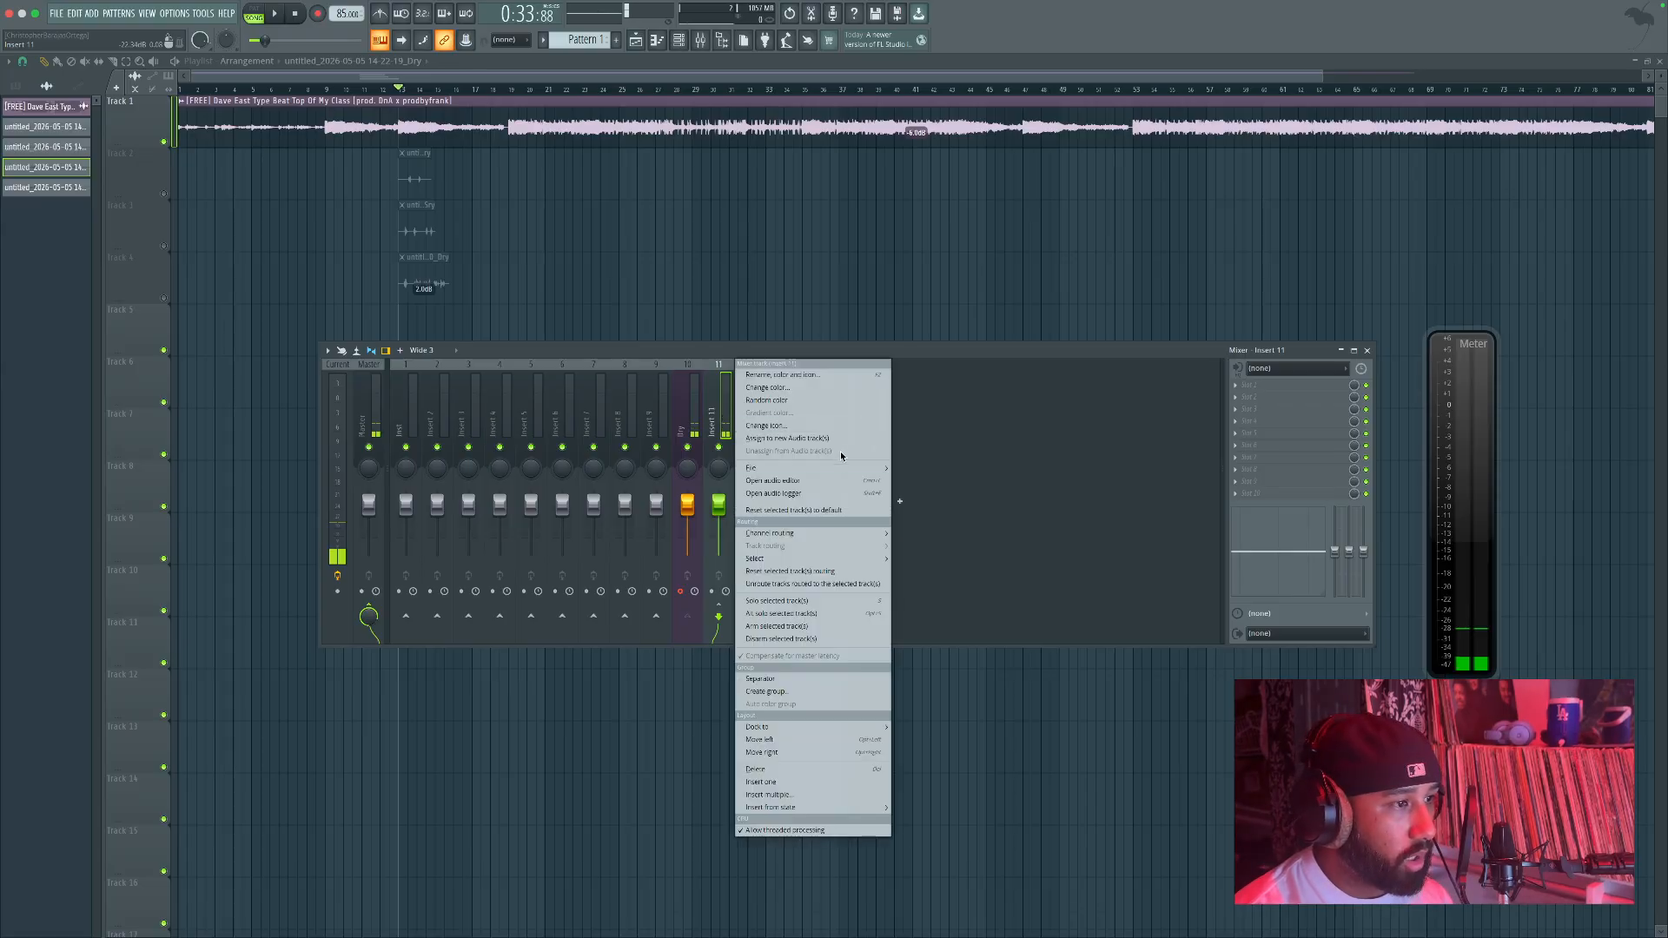
mouse_move(825, 468)
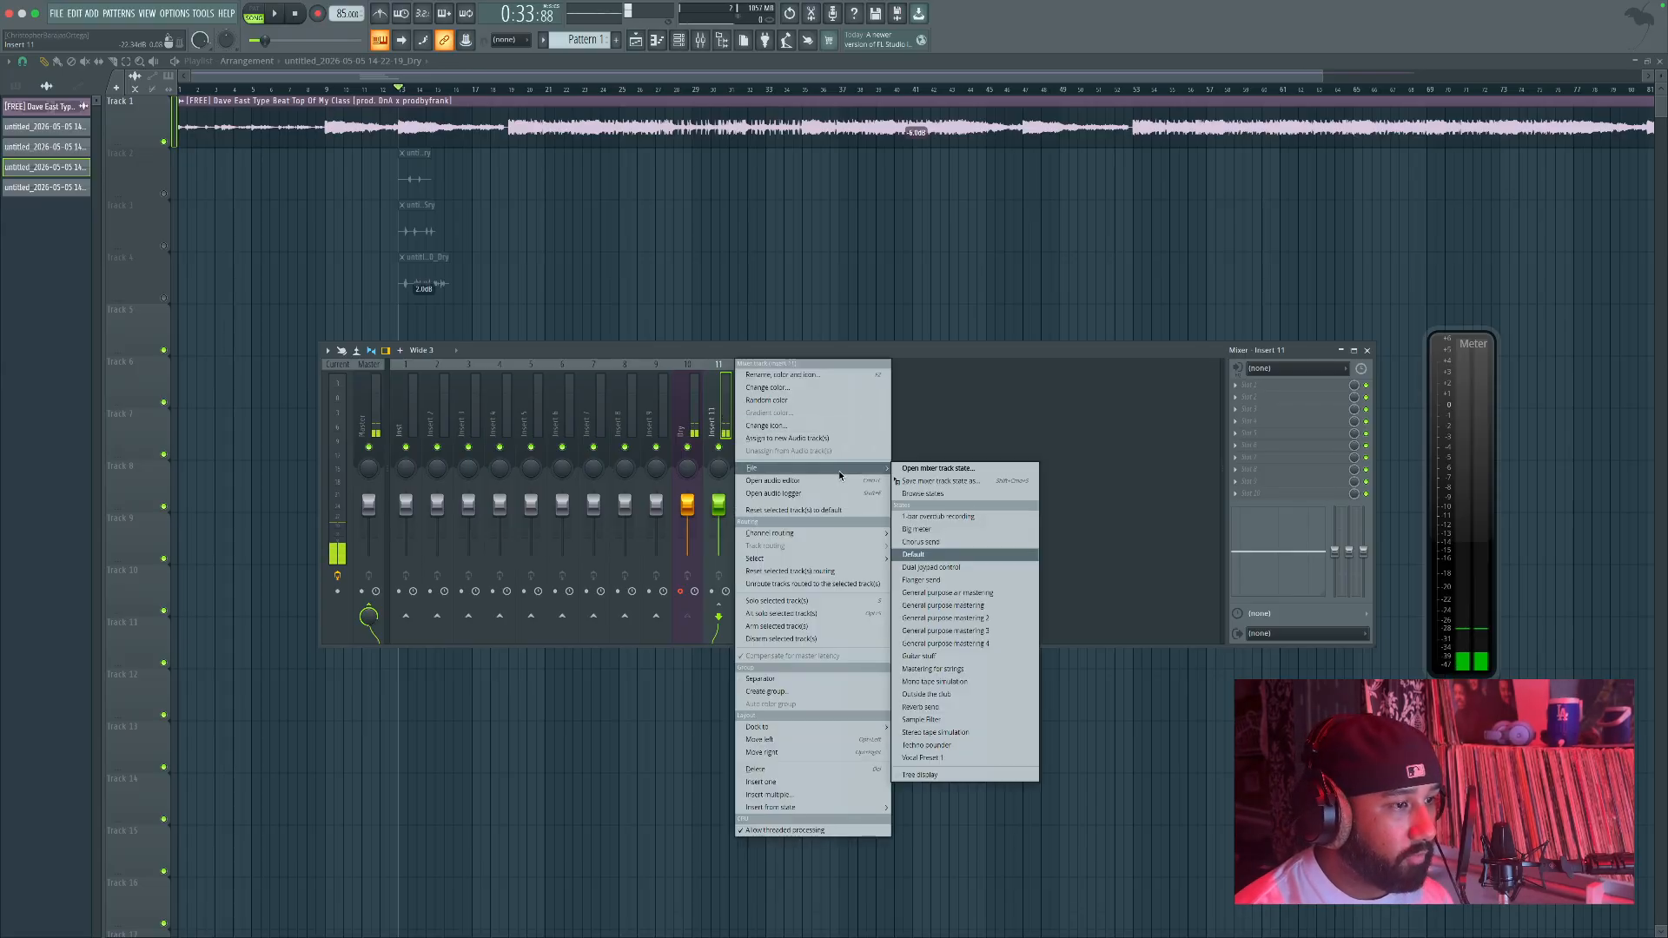
left_click(979, 758)
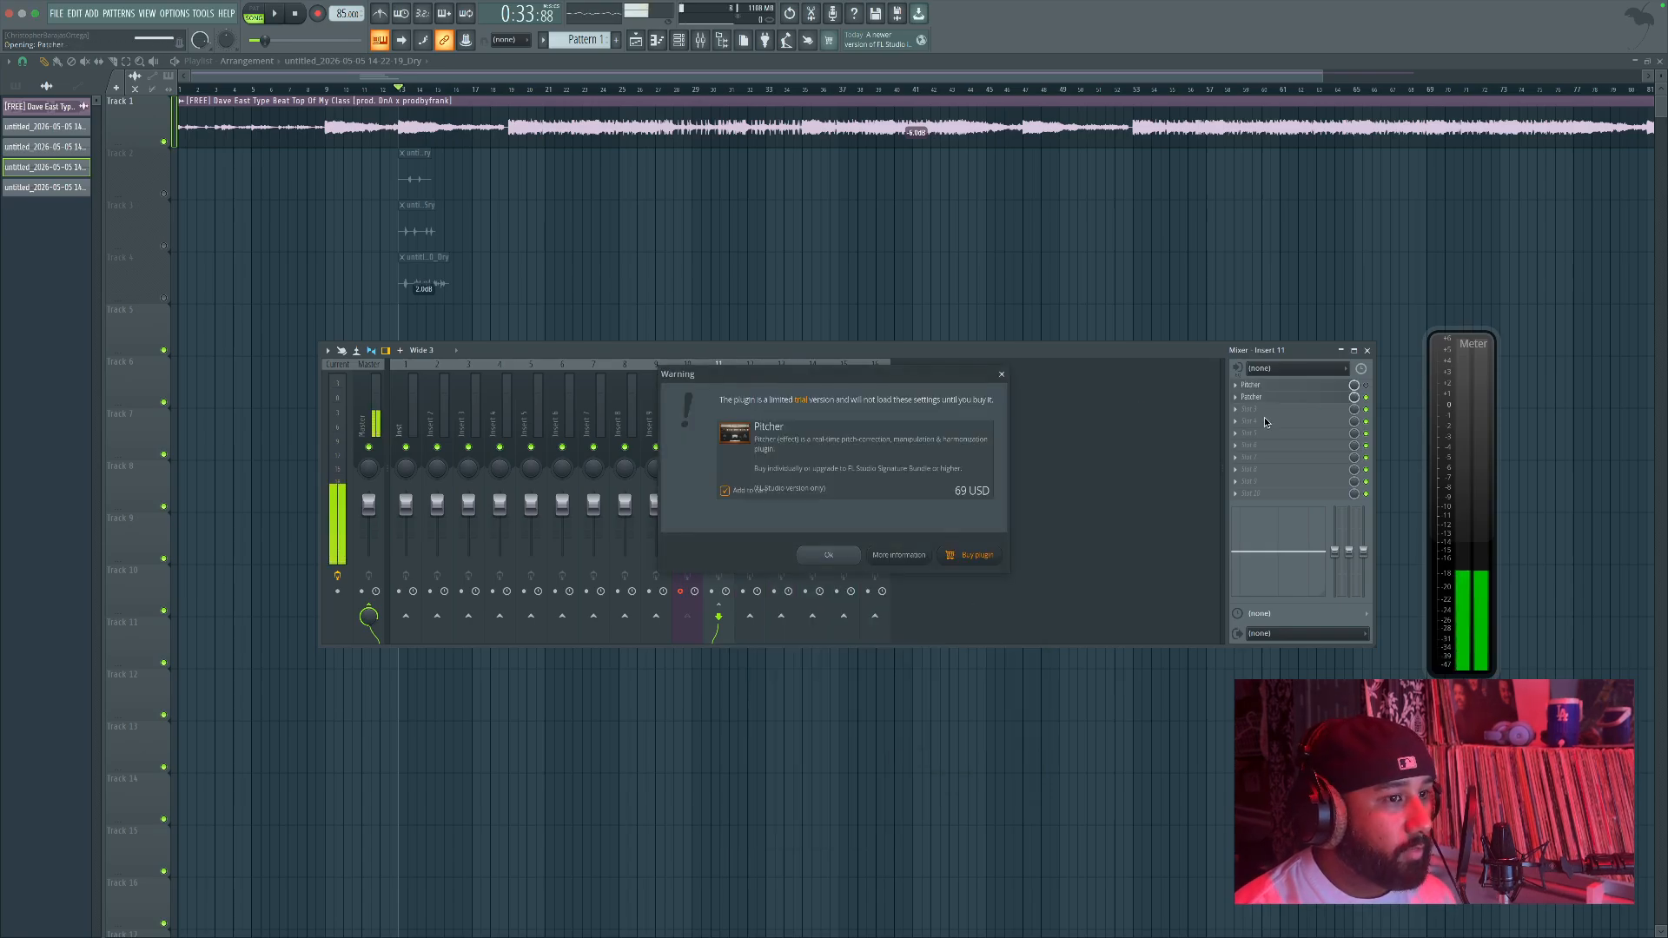
left_click(839, 553)
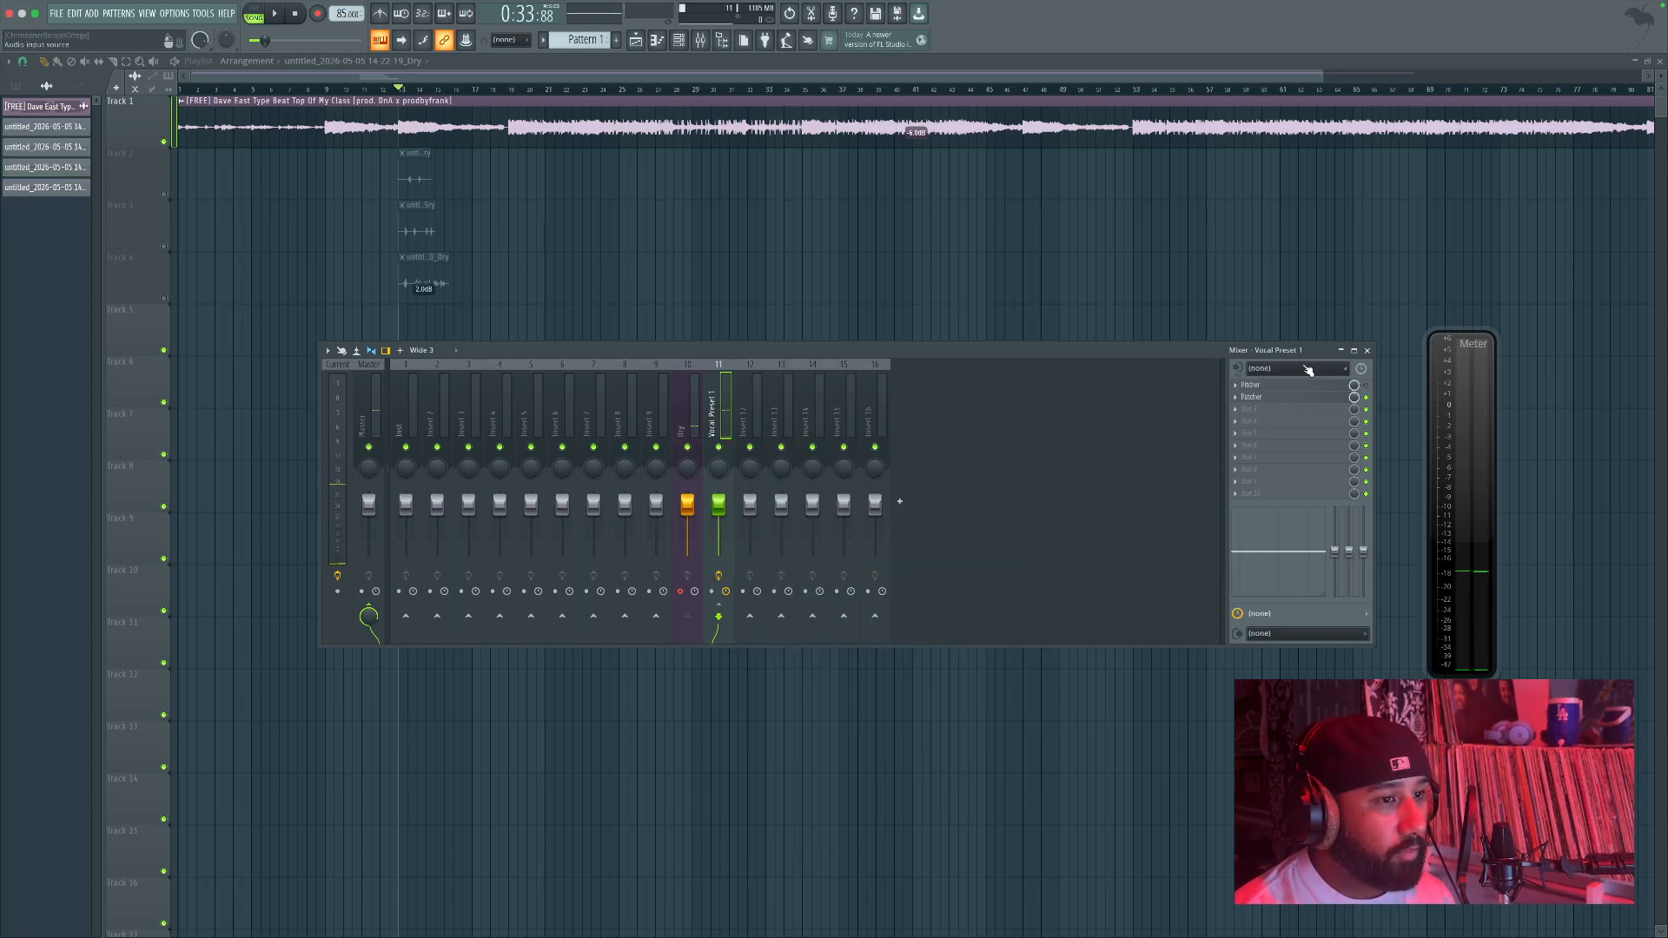
Step: Delete the Pitcher plugin from the Vocal Preset 1 mixer track
left_click(1243, 394)
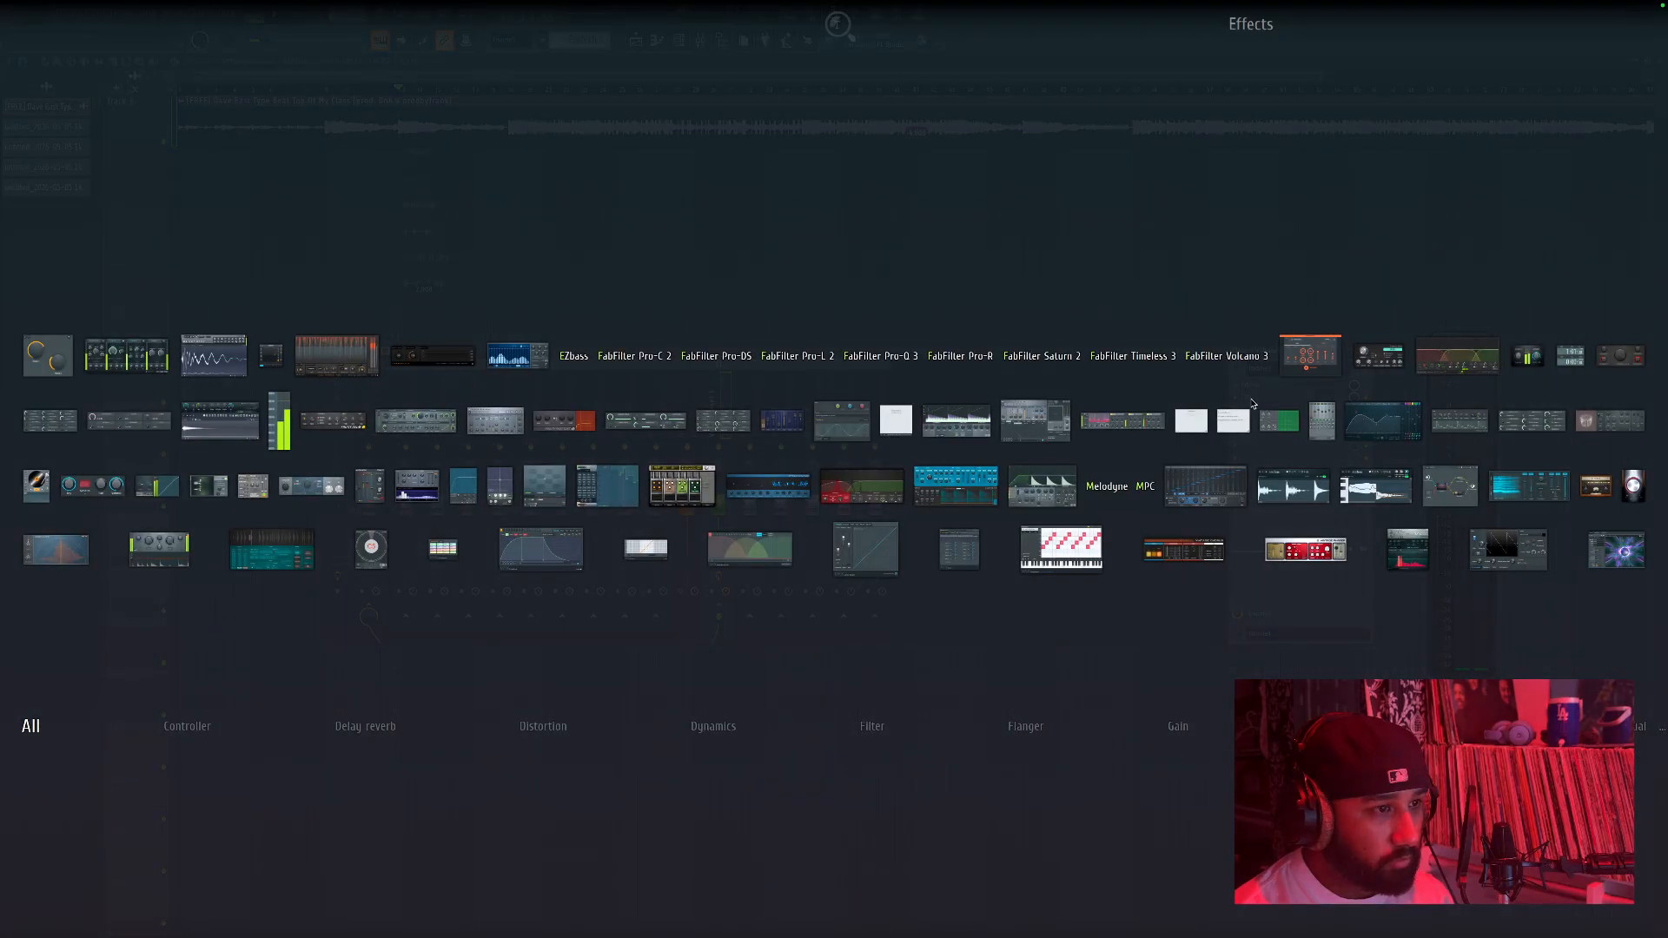
left_click(1570, 45)
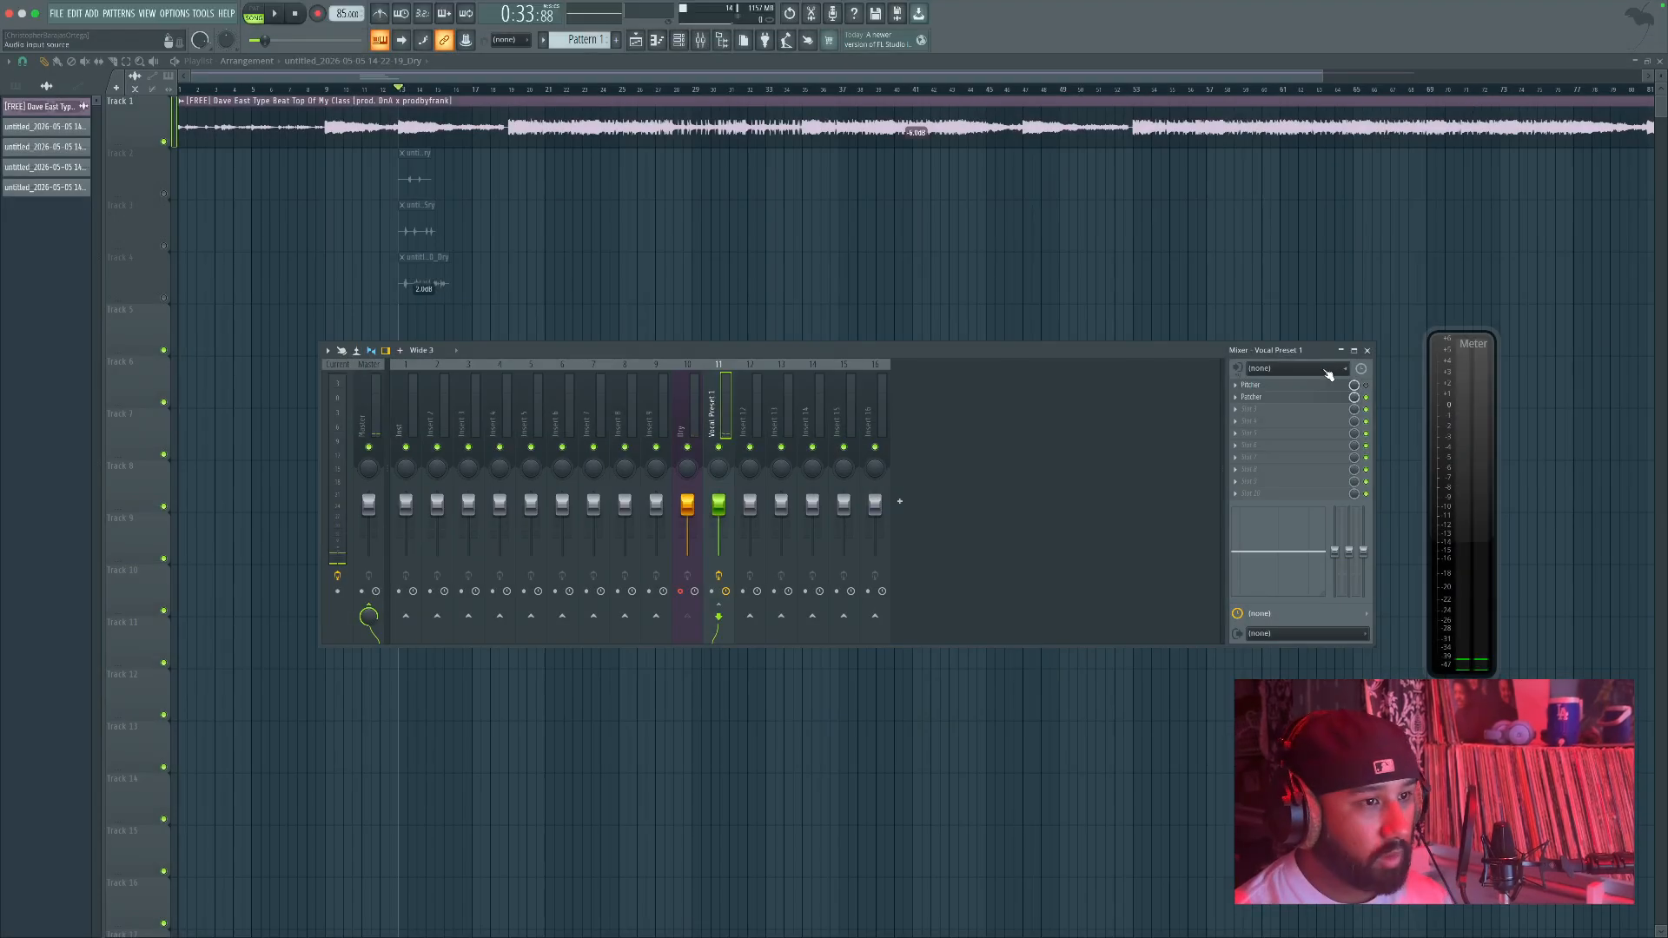
left_click(1241, 391)
left_click(1260, 432)
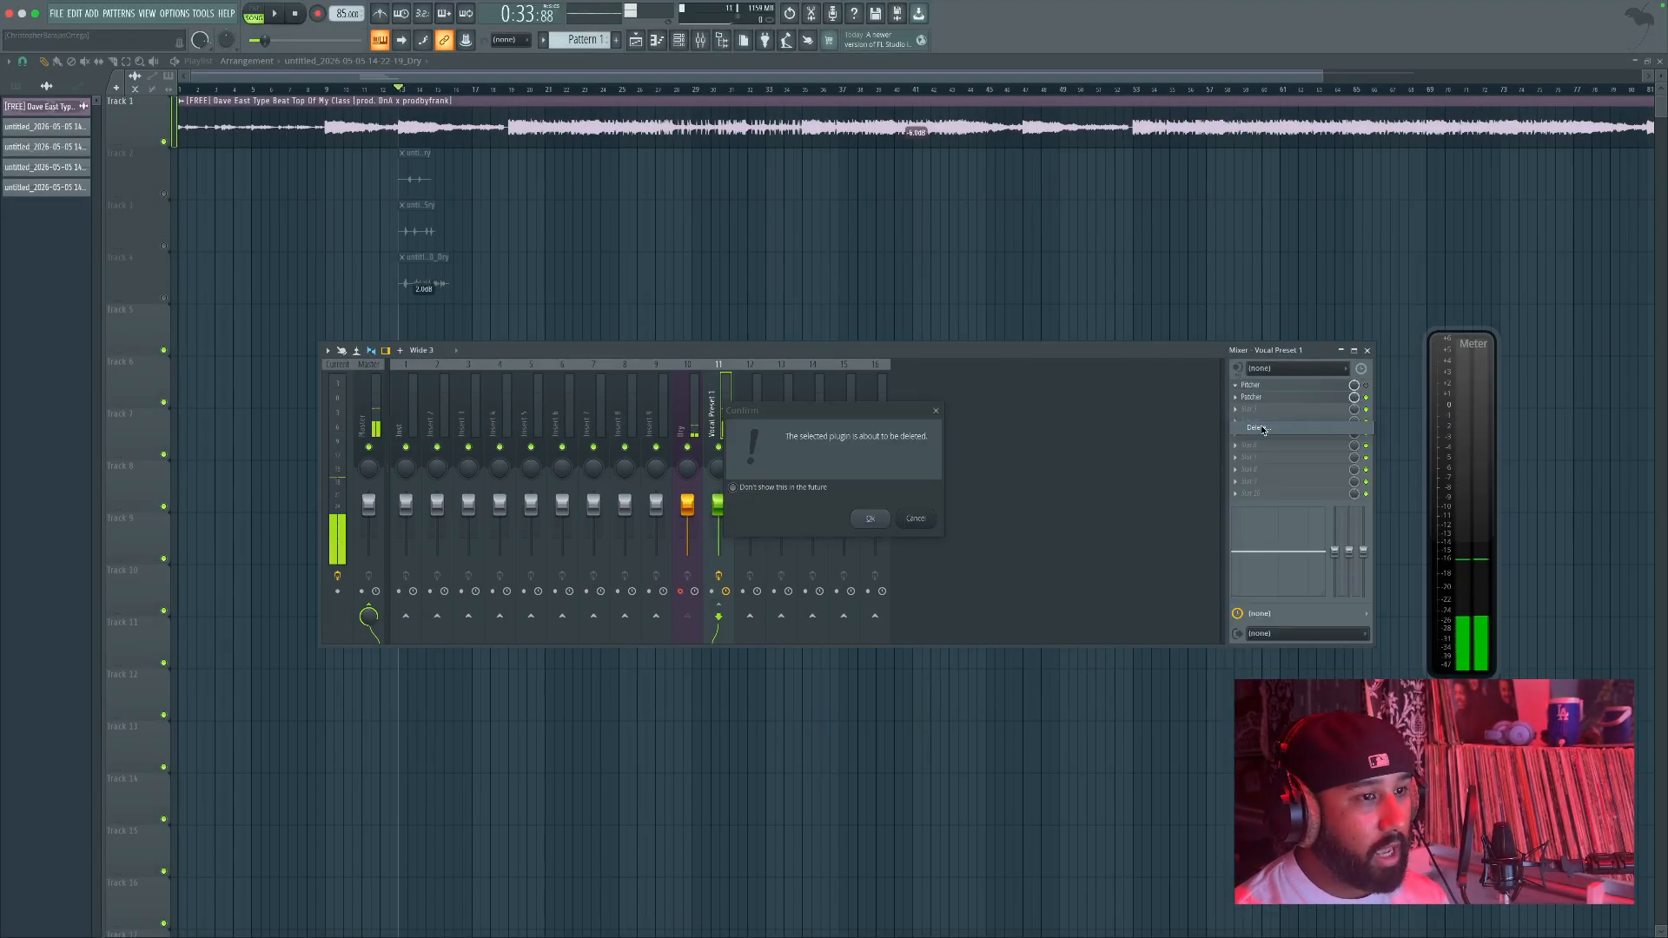
left_click(865, 523)
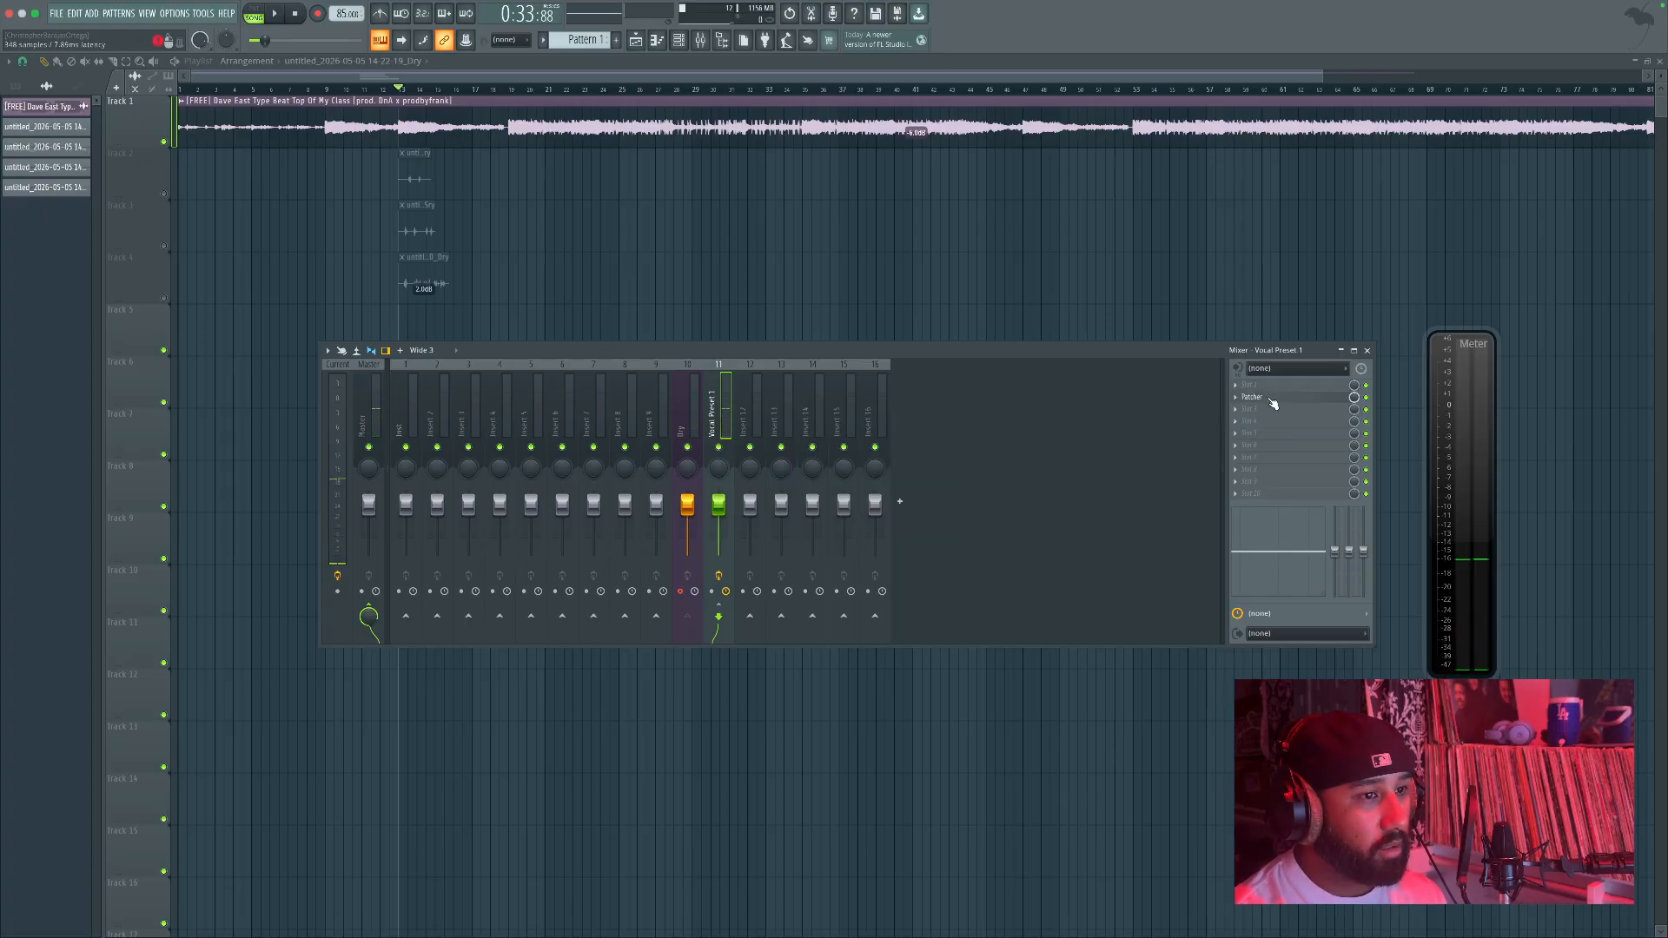
Step: Turn down the Reverb, Air and Delay knobs on the Patcher control surface of Vocal Preset 1
left_click(1268, 398)
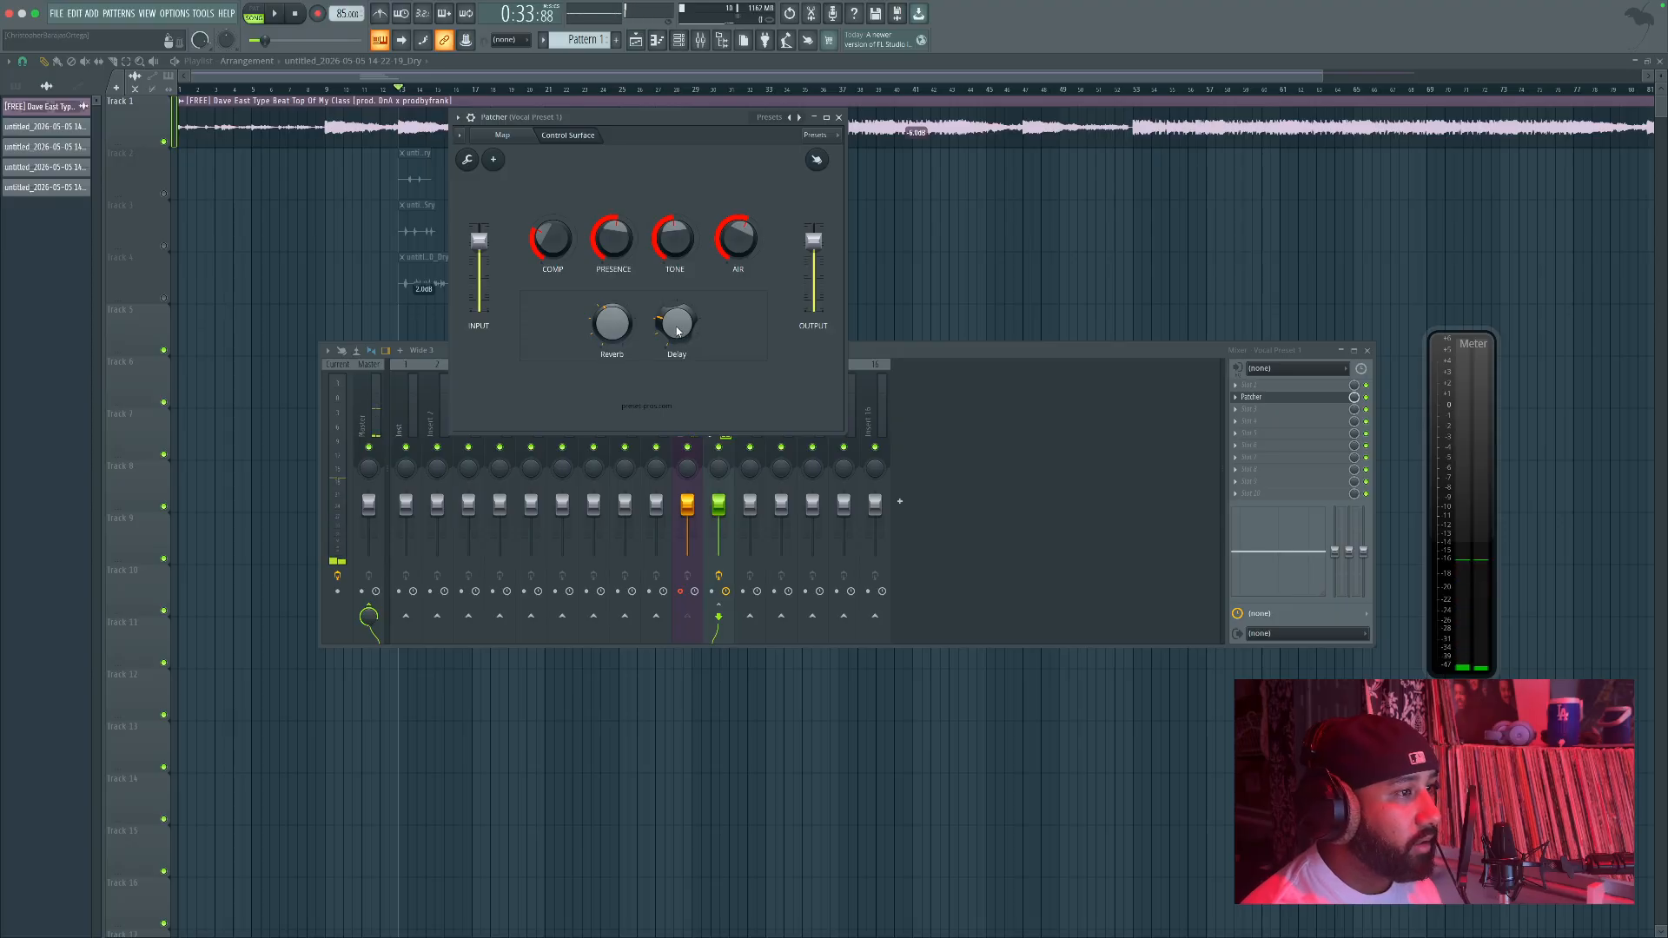
left_click_drag(618, 329, 618, 354)
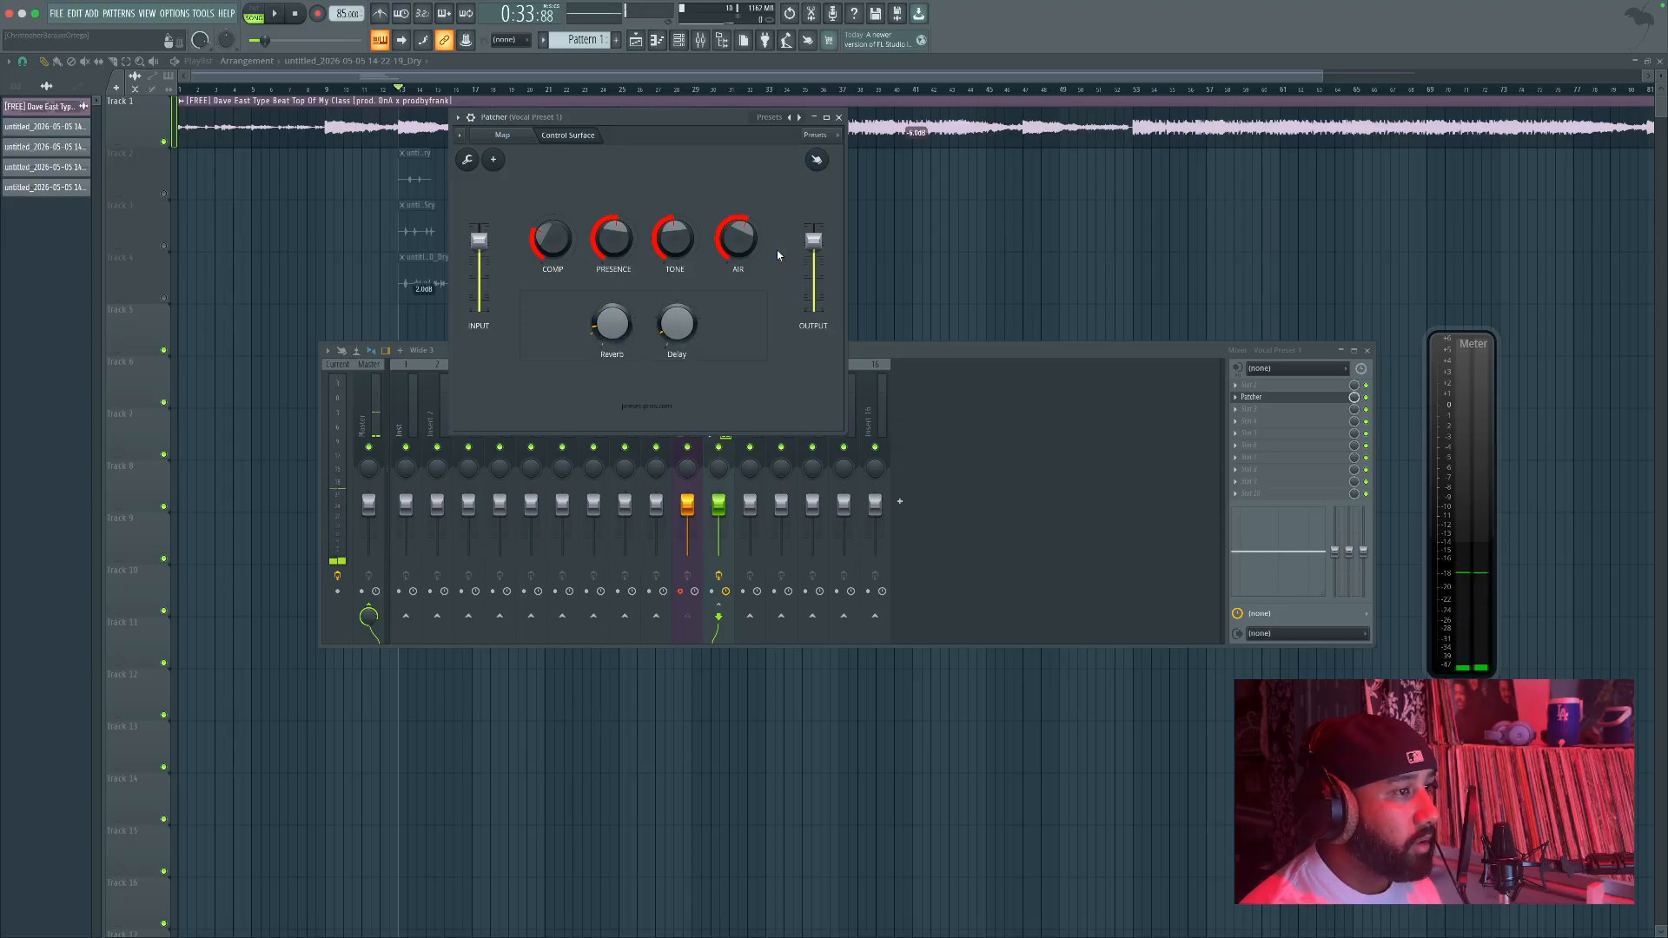
left_click_drag(737, 238, 738, 259)
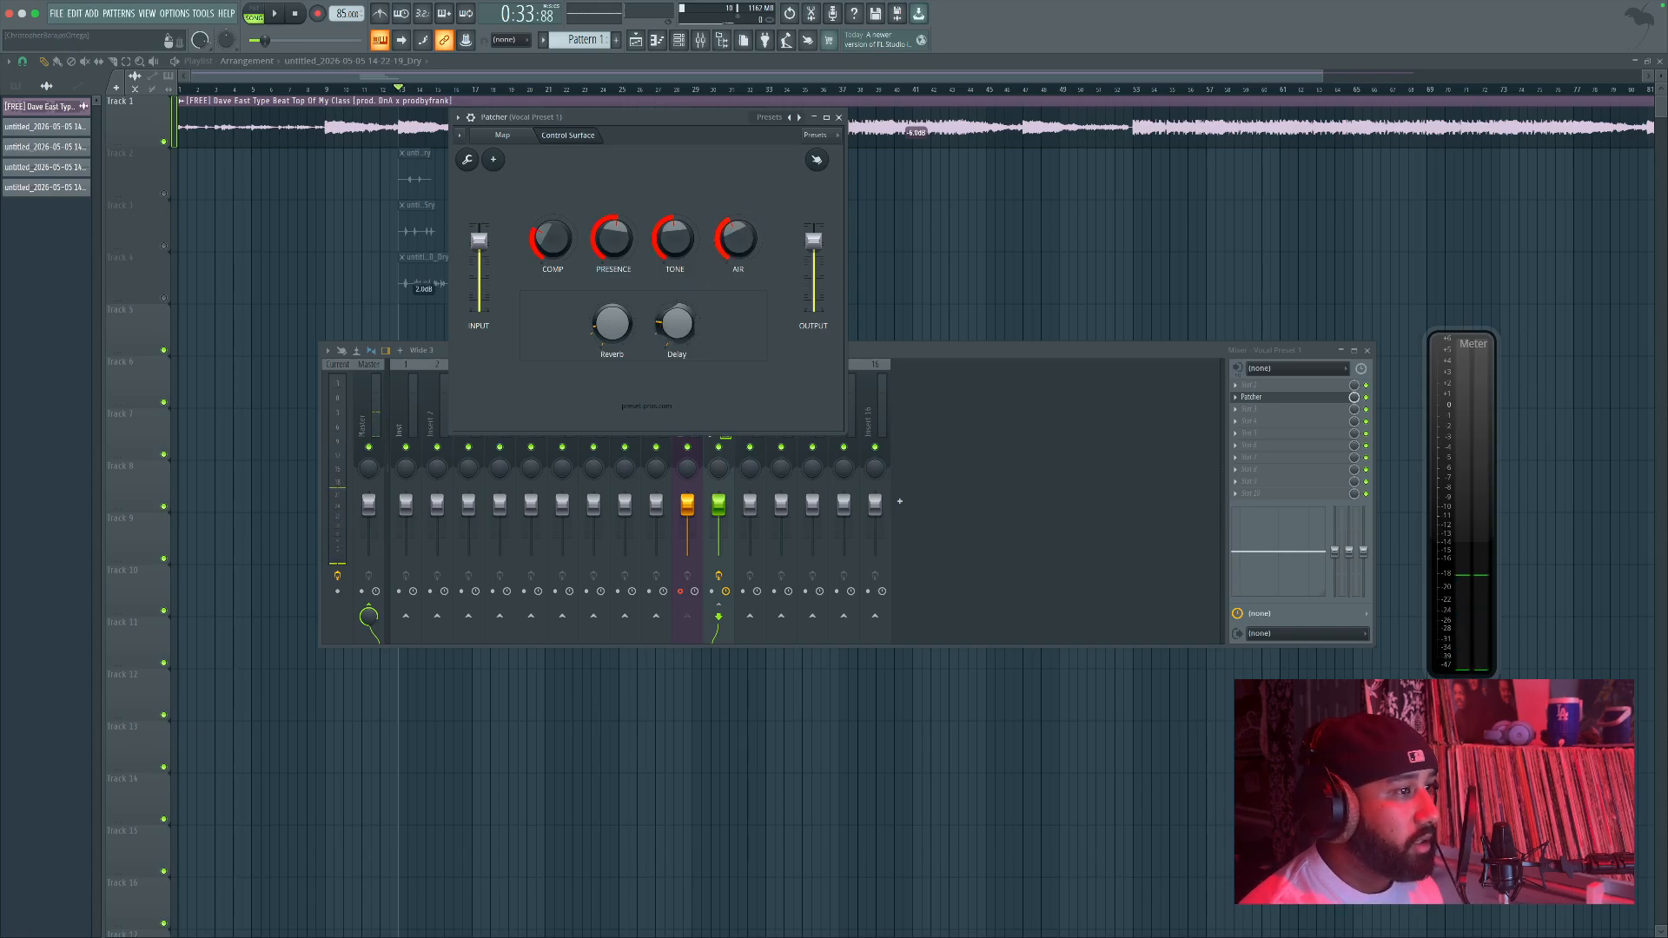
left_click_drag(675, 331, 675, 344)
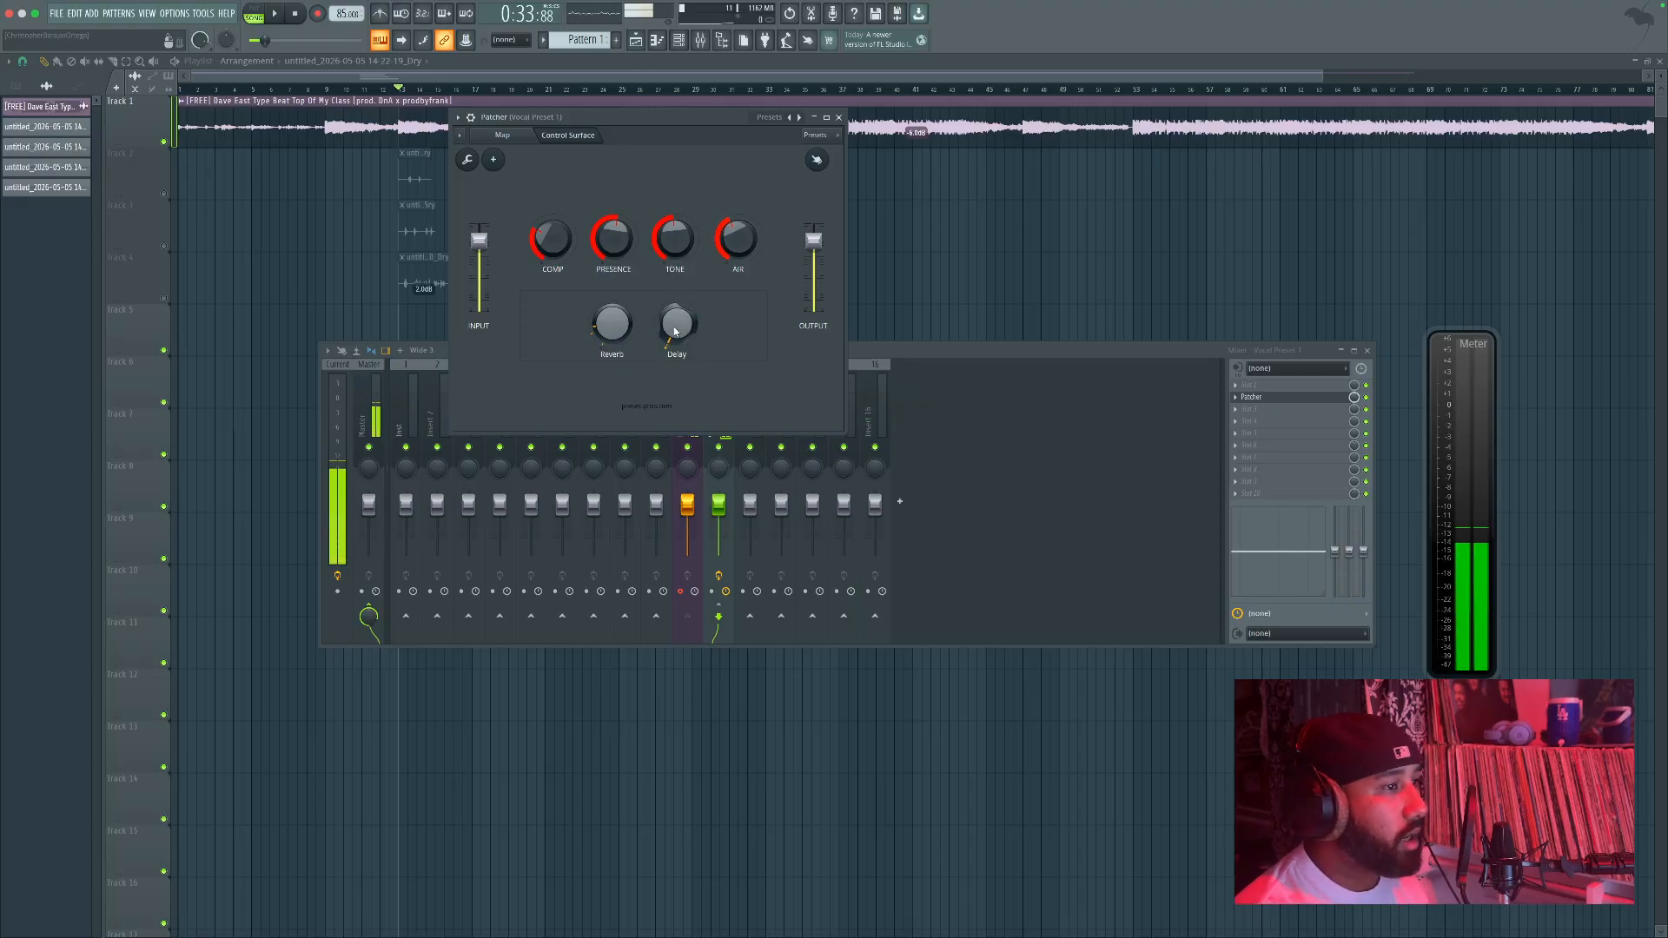
Step: Bypass Patcher on the vocal track and add FabFilter Pro-Q 3 and FabFilter Pro-C 2 in the slots below it
left_click(1365, 396)
left_click(1240, 415)
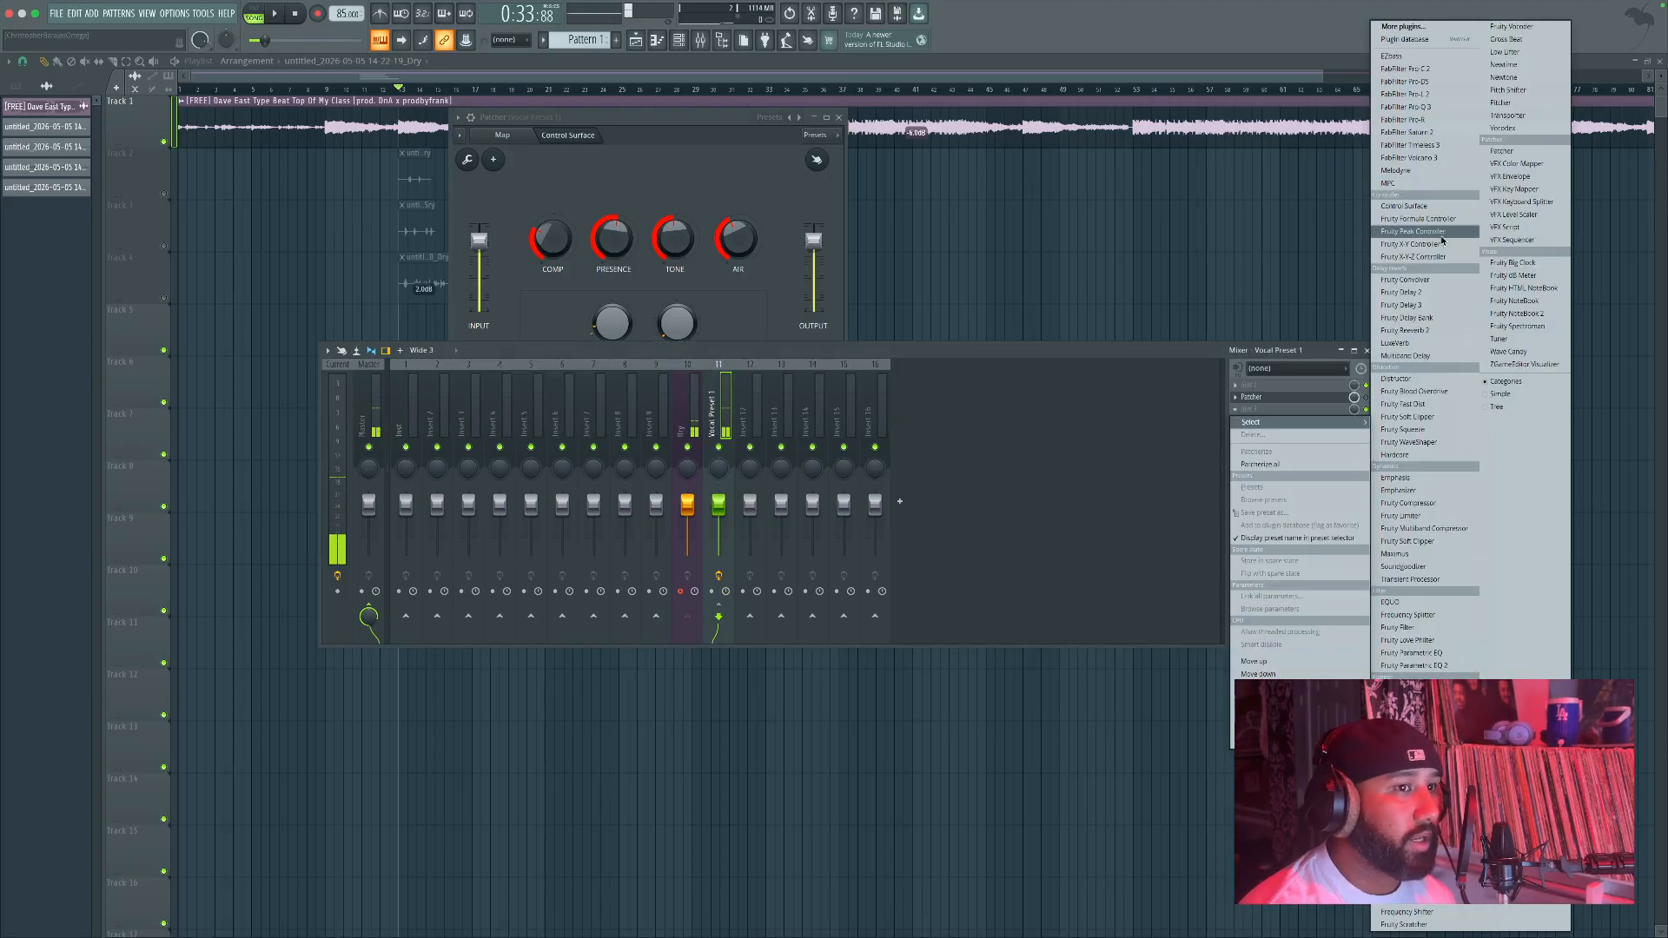
left_click(1436, 108)
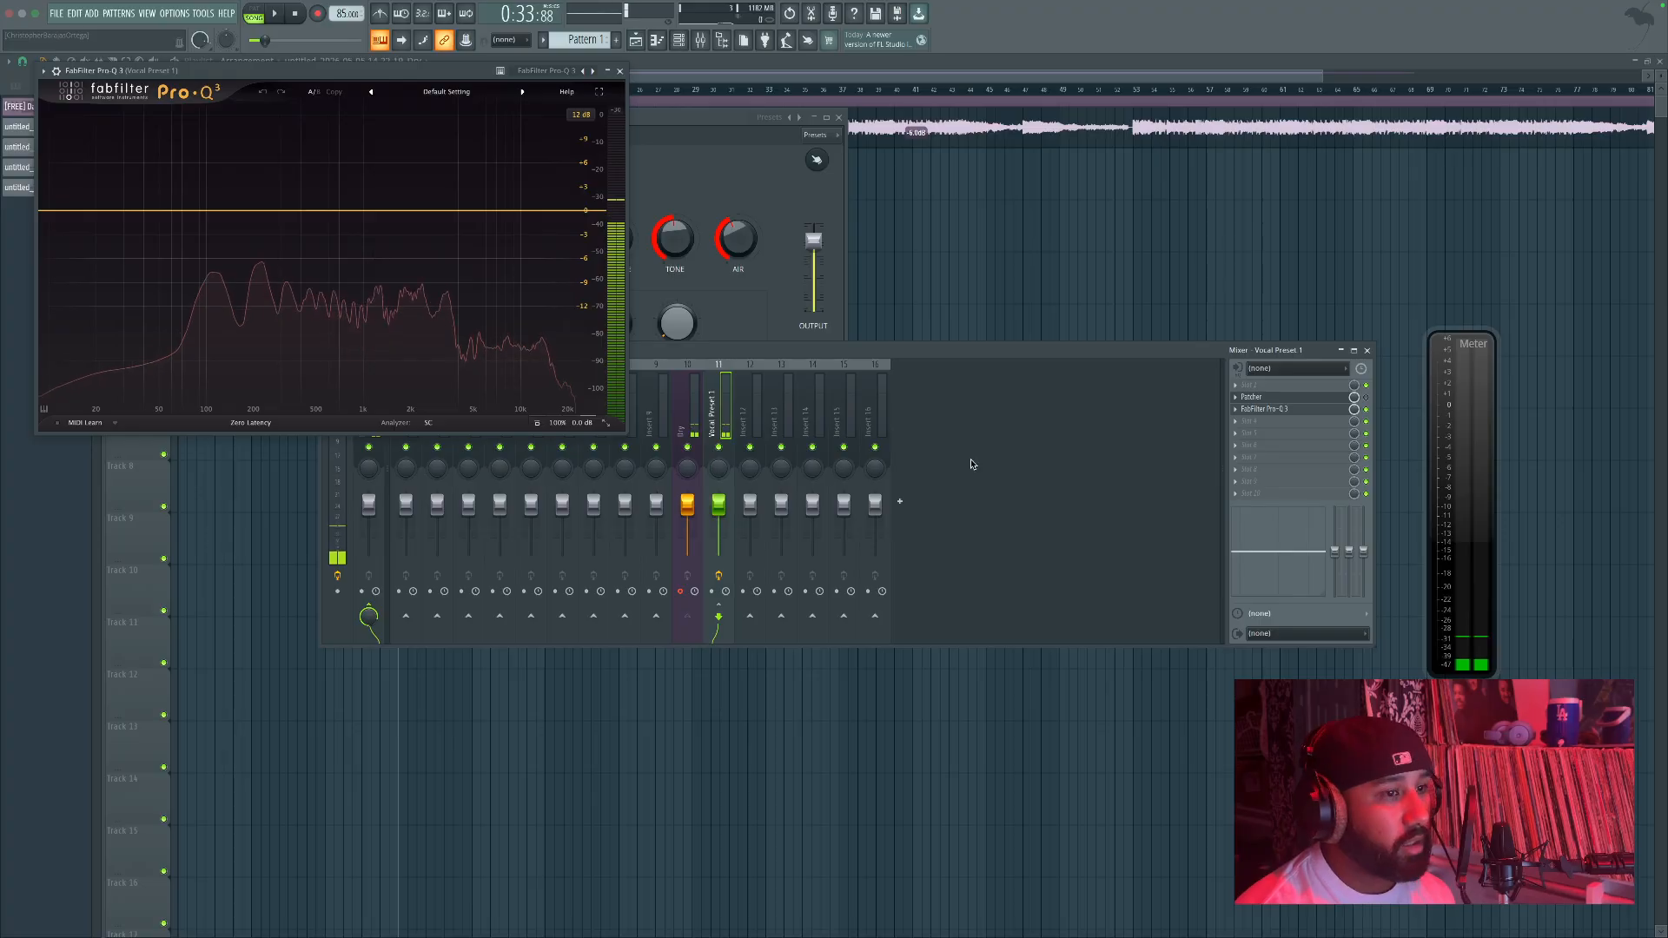
left_click(1229, 423)
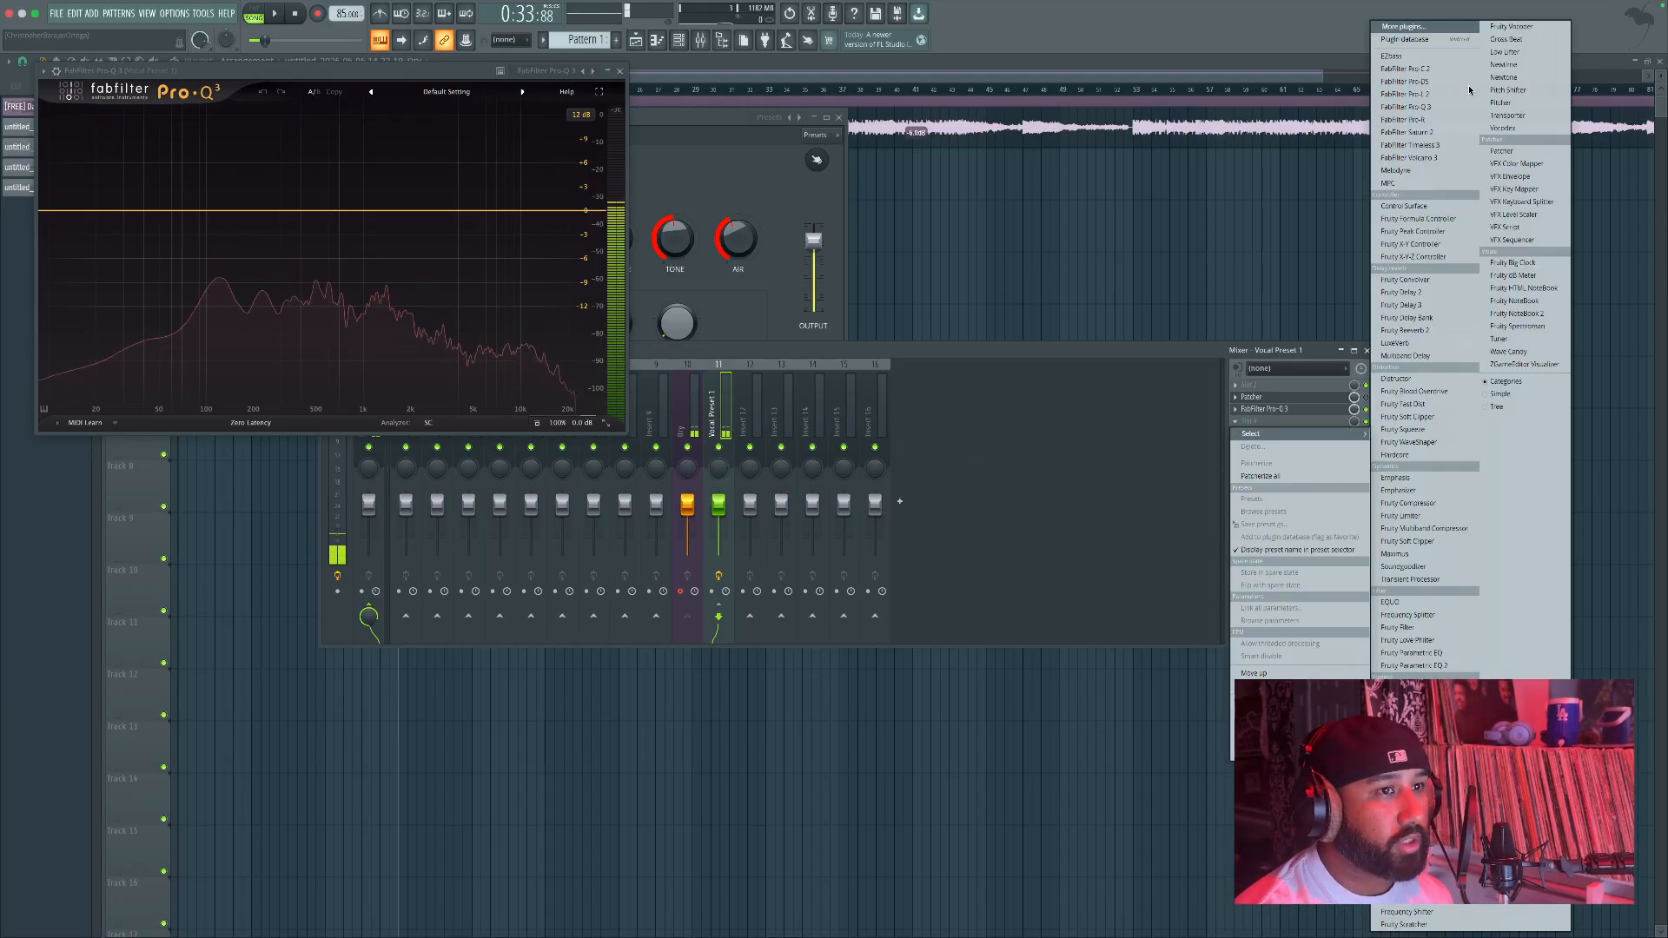
left_click(1212, 478)
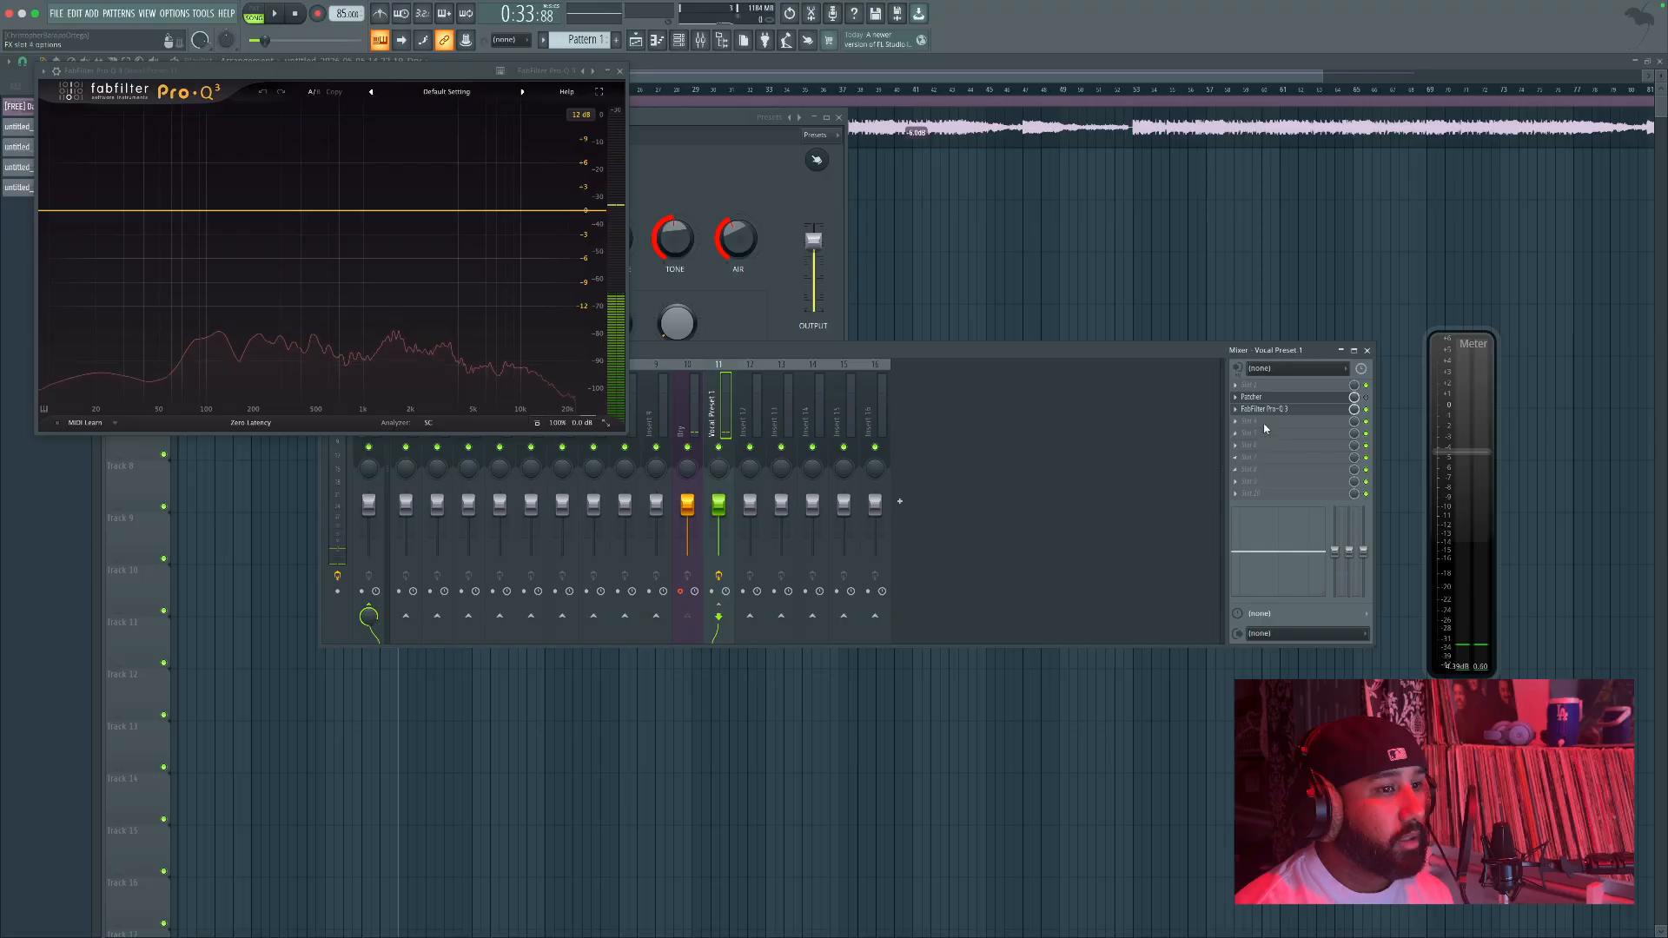
left_click(1233, 421)
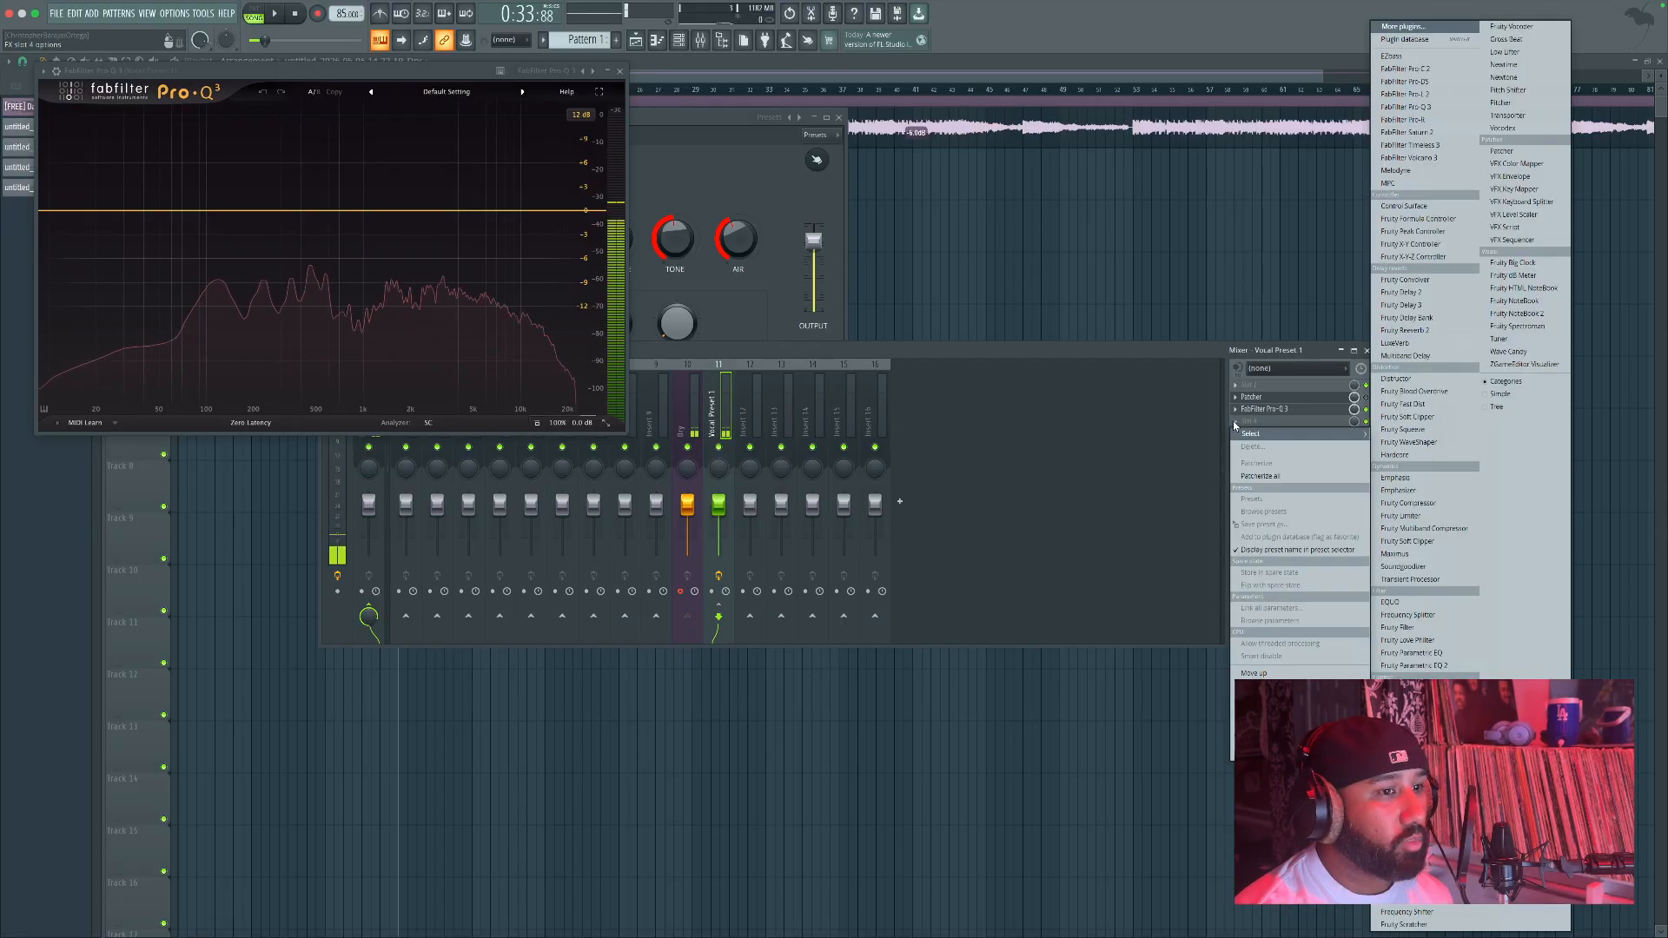
left_click(1404, 69)
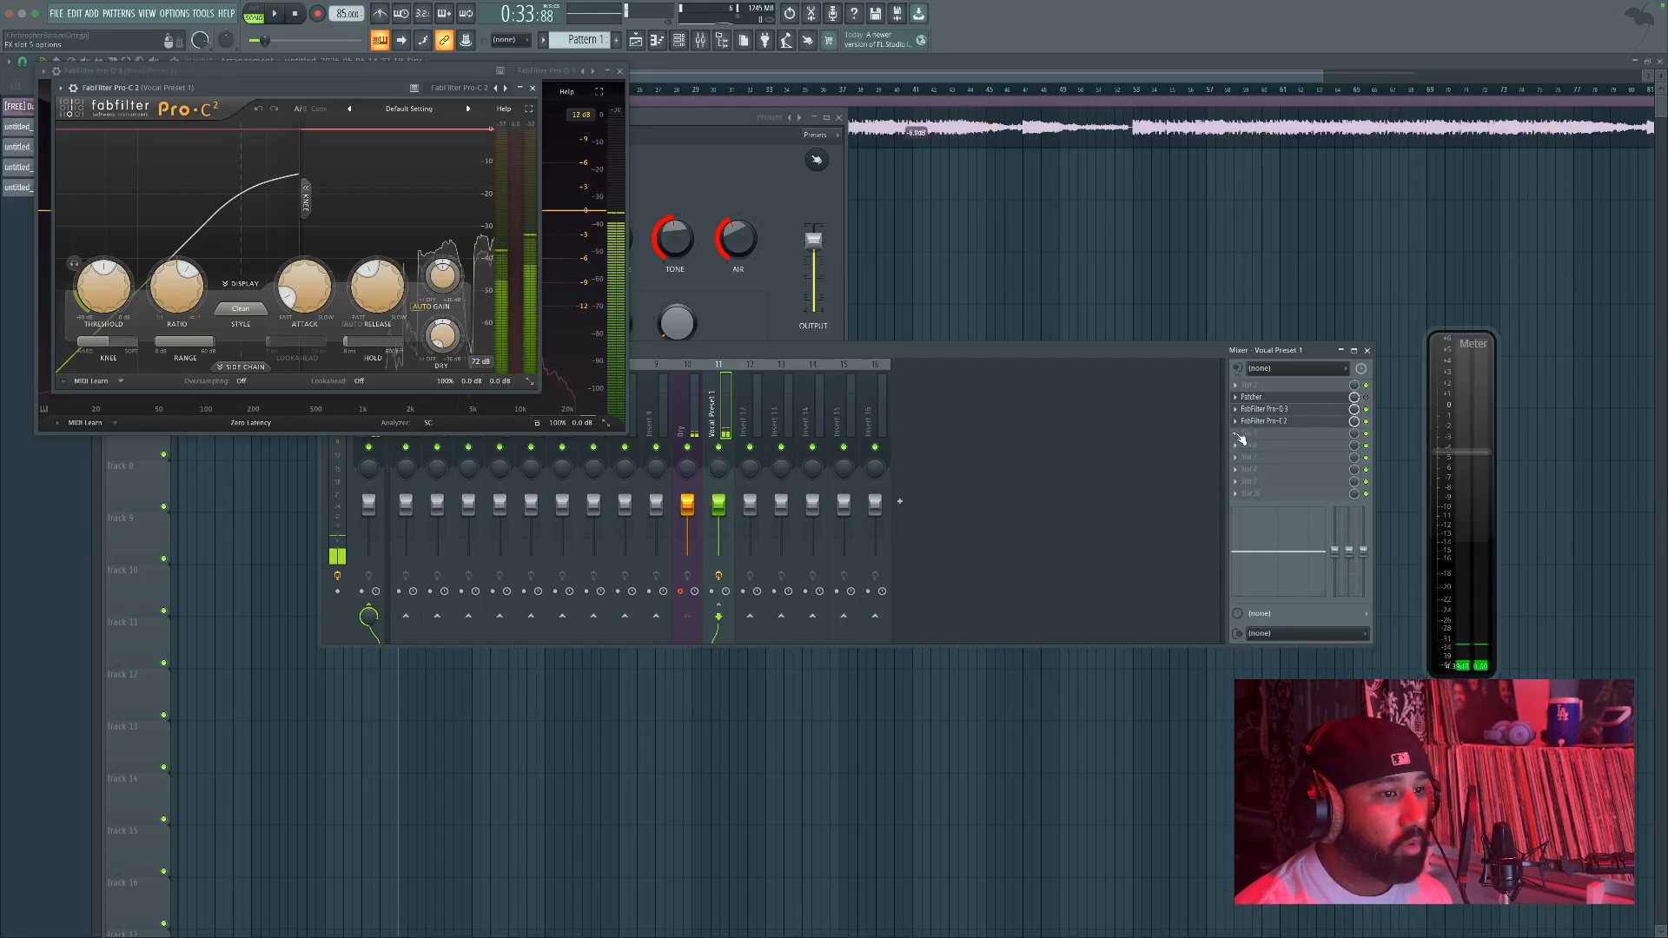
Step: Add FabFilter Pro-R and FabFilter Saturn 2 in the slots below the Pro-C 2 compressor
left_click(1257, 431)
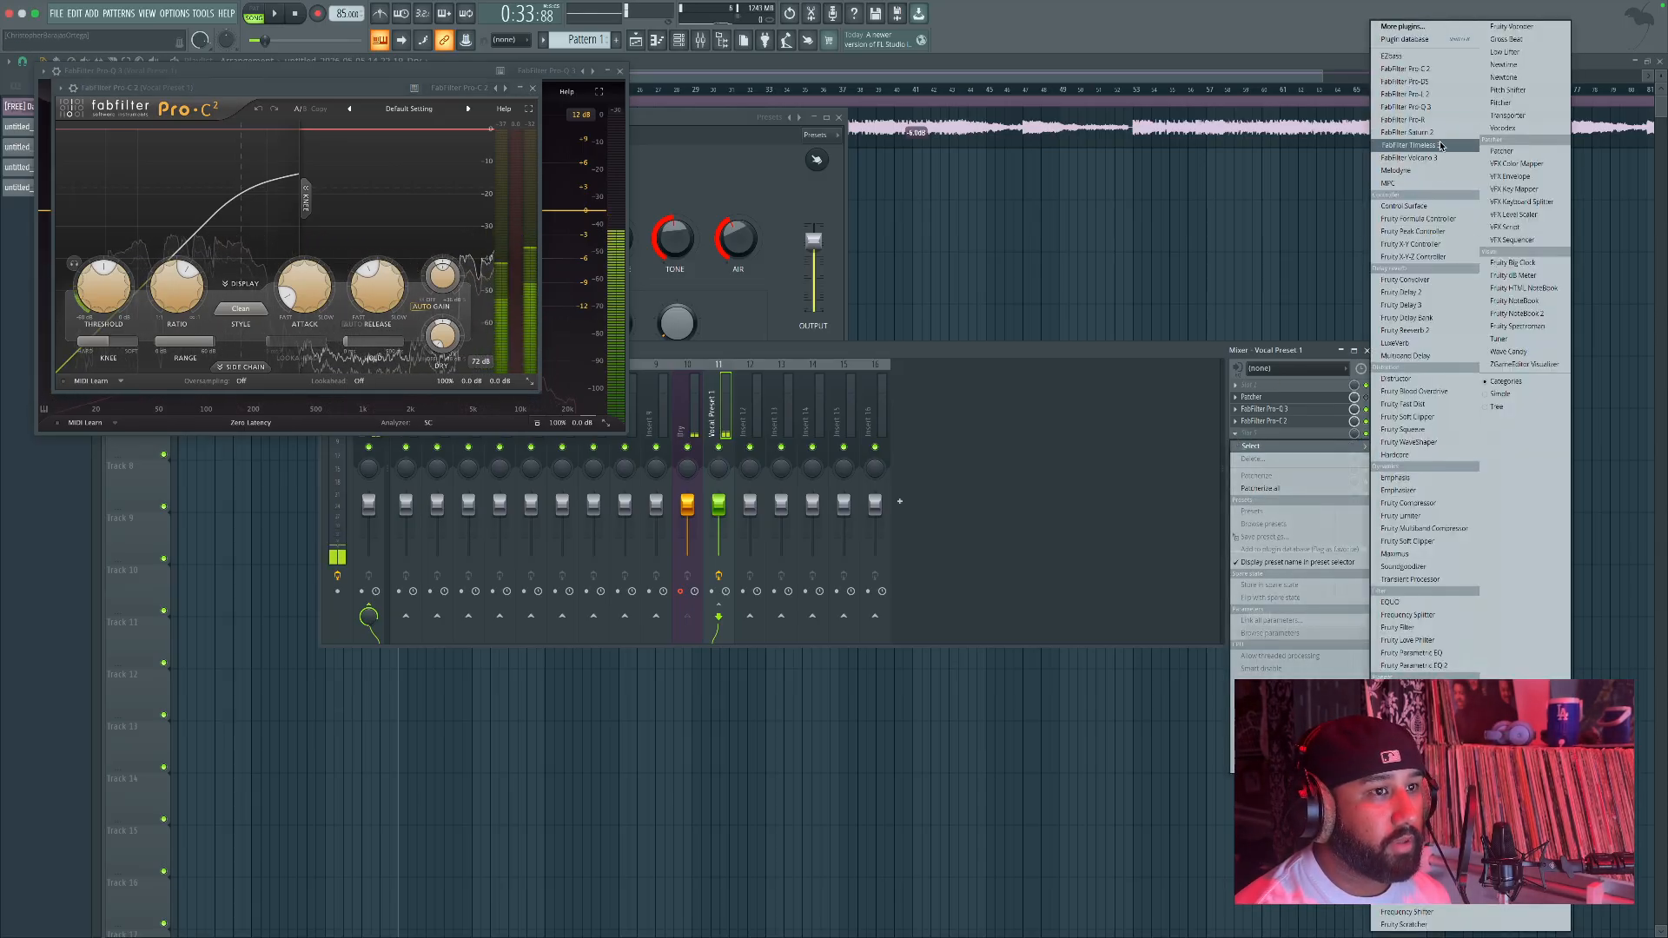
left_click(1405, 119)
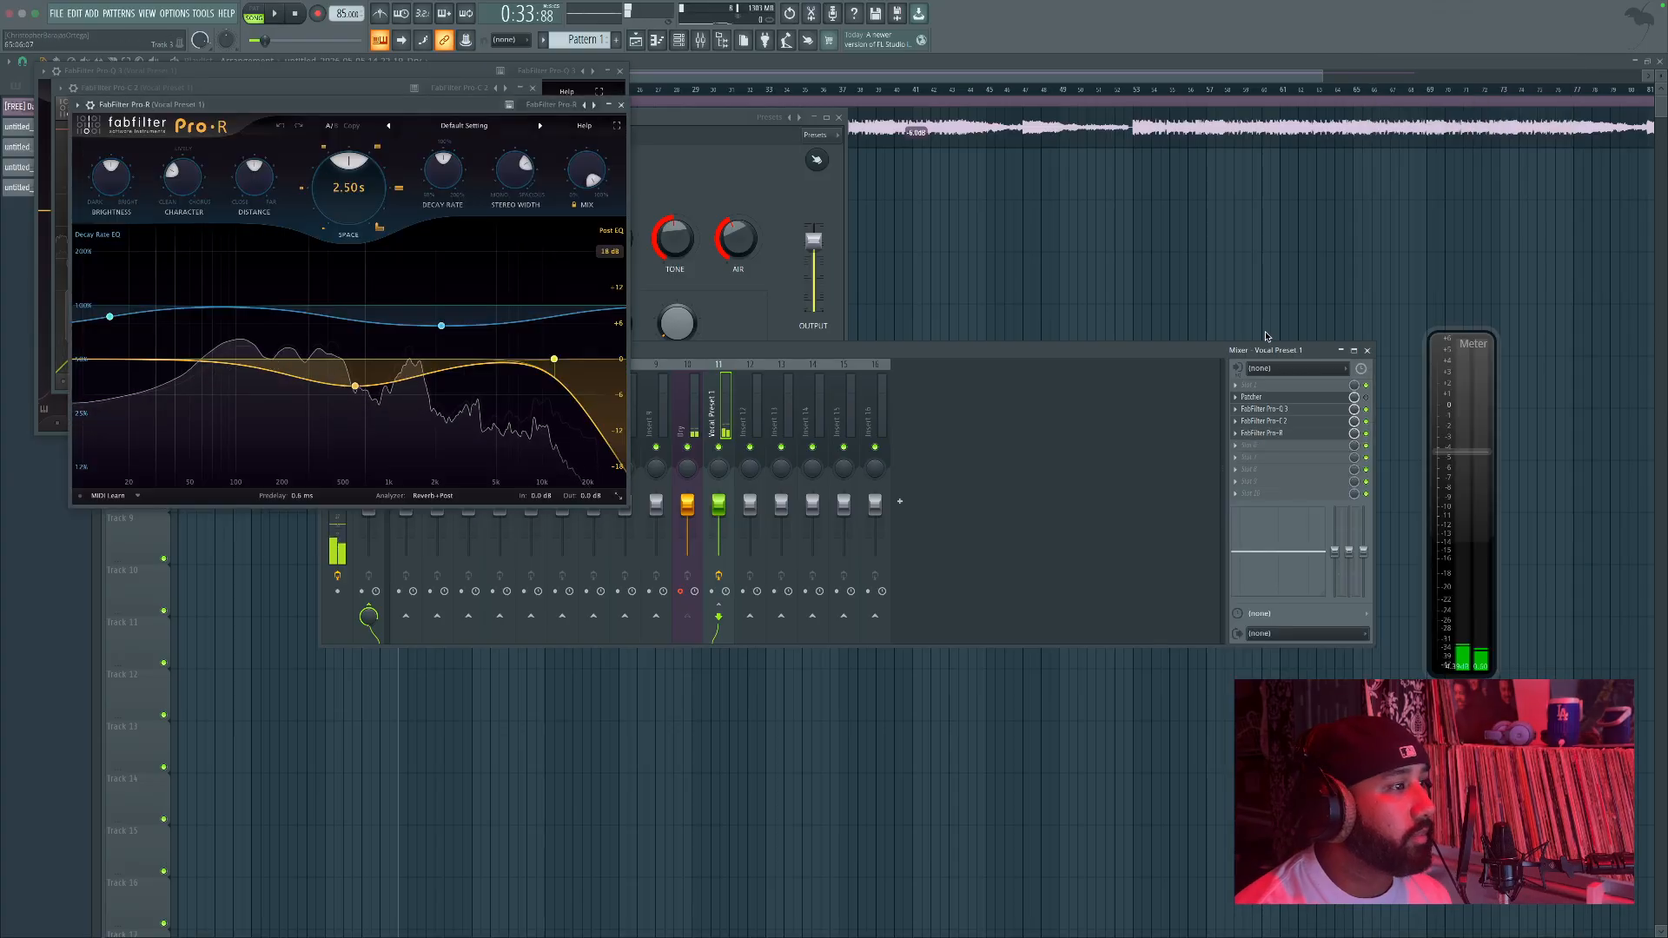
left_click(1261, 447)
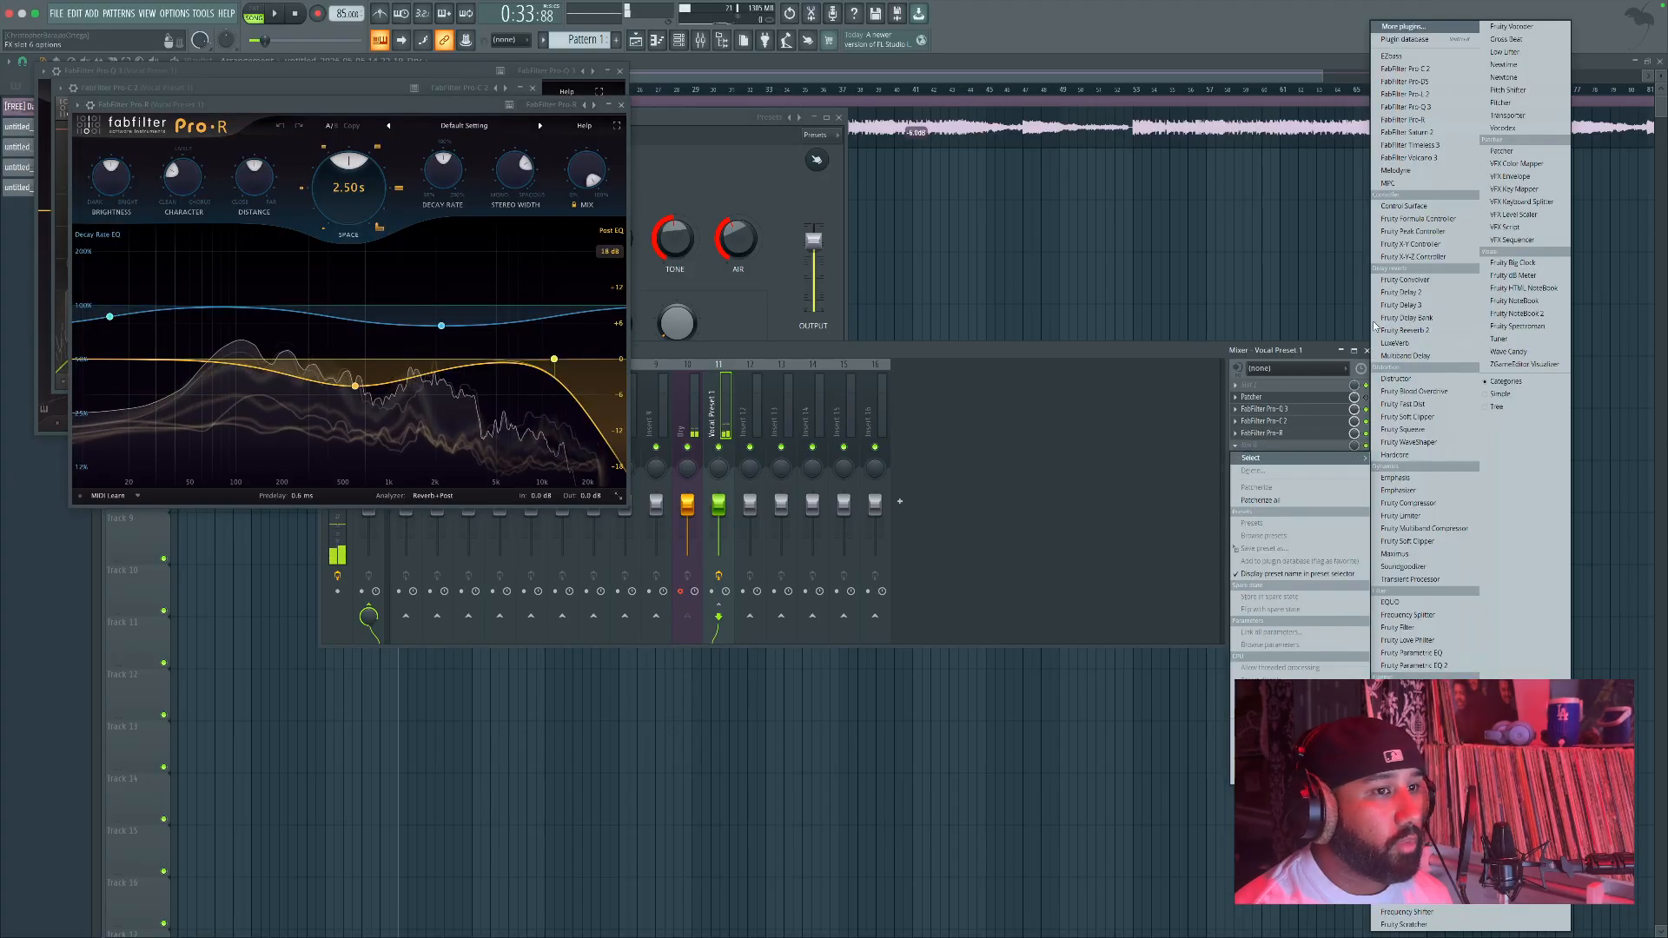
left_click(1429, 131)
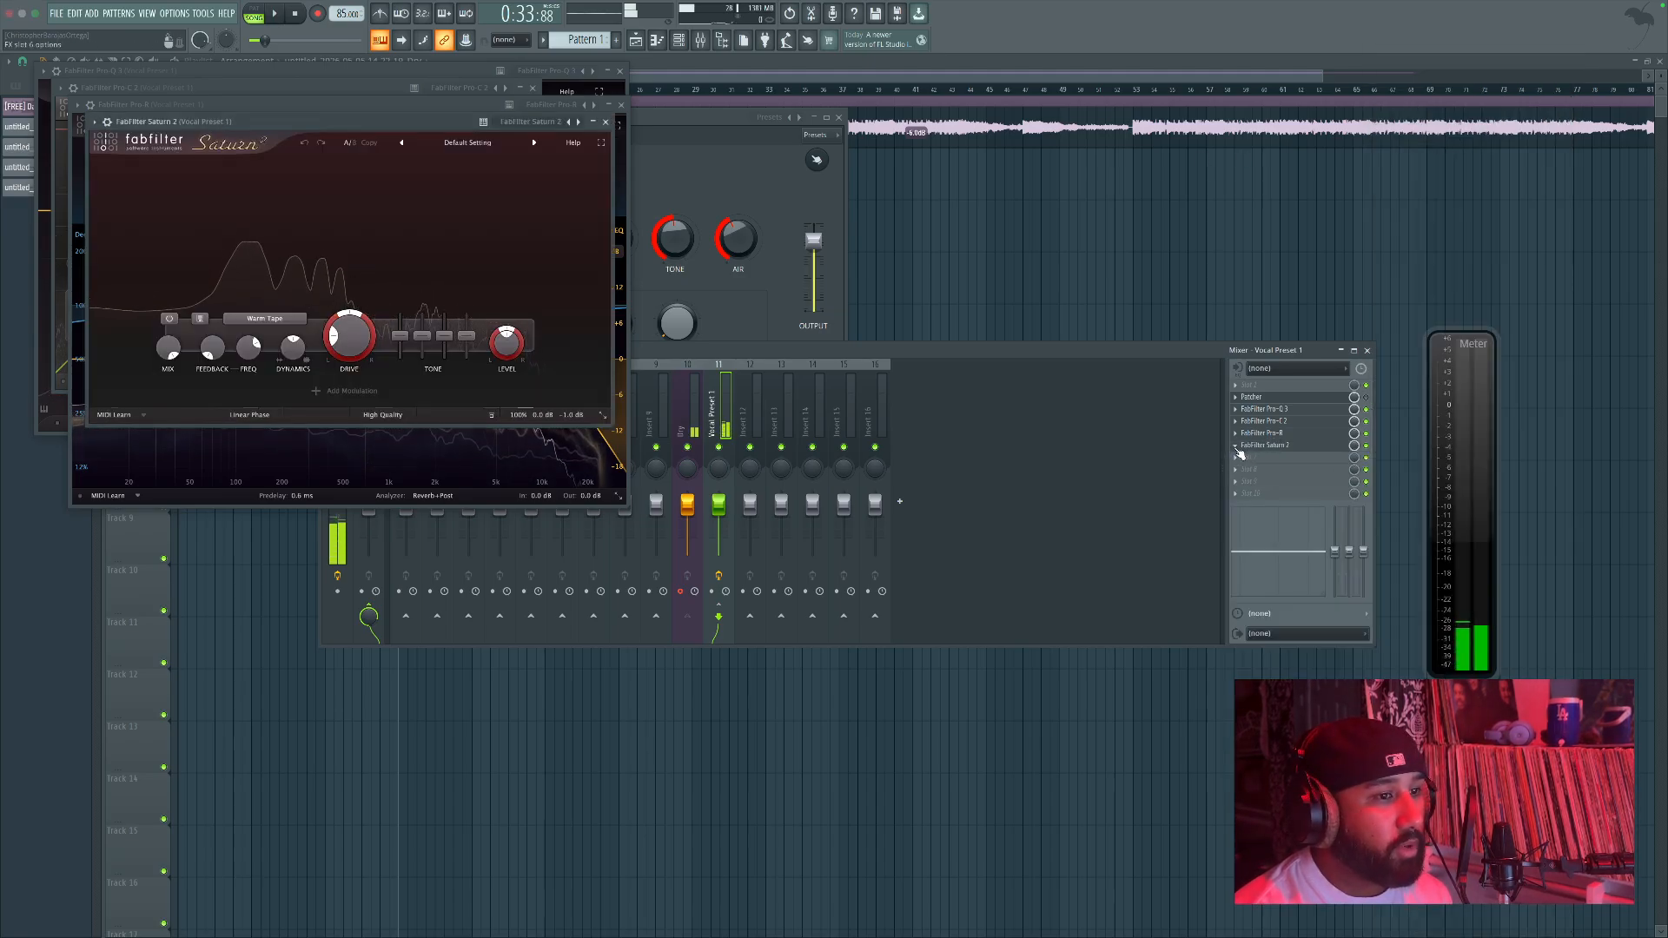
Step: Move FabFilter Saturn 2 up the effects chain to the slot directly below Patcher and turn on its Smart disable option
left_click(1236, 448)
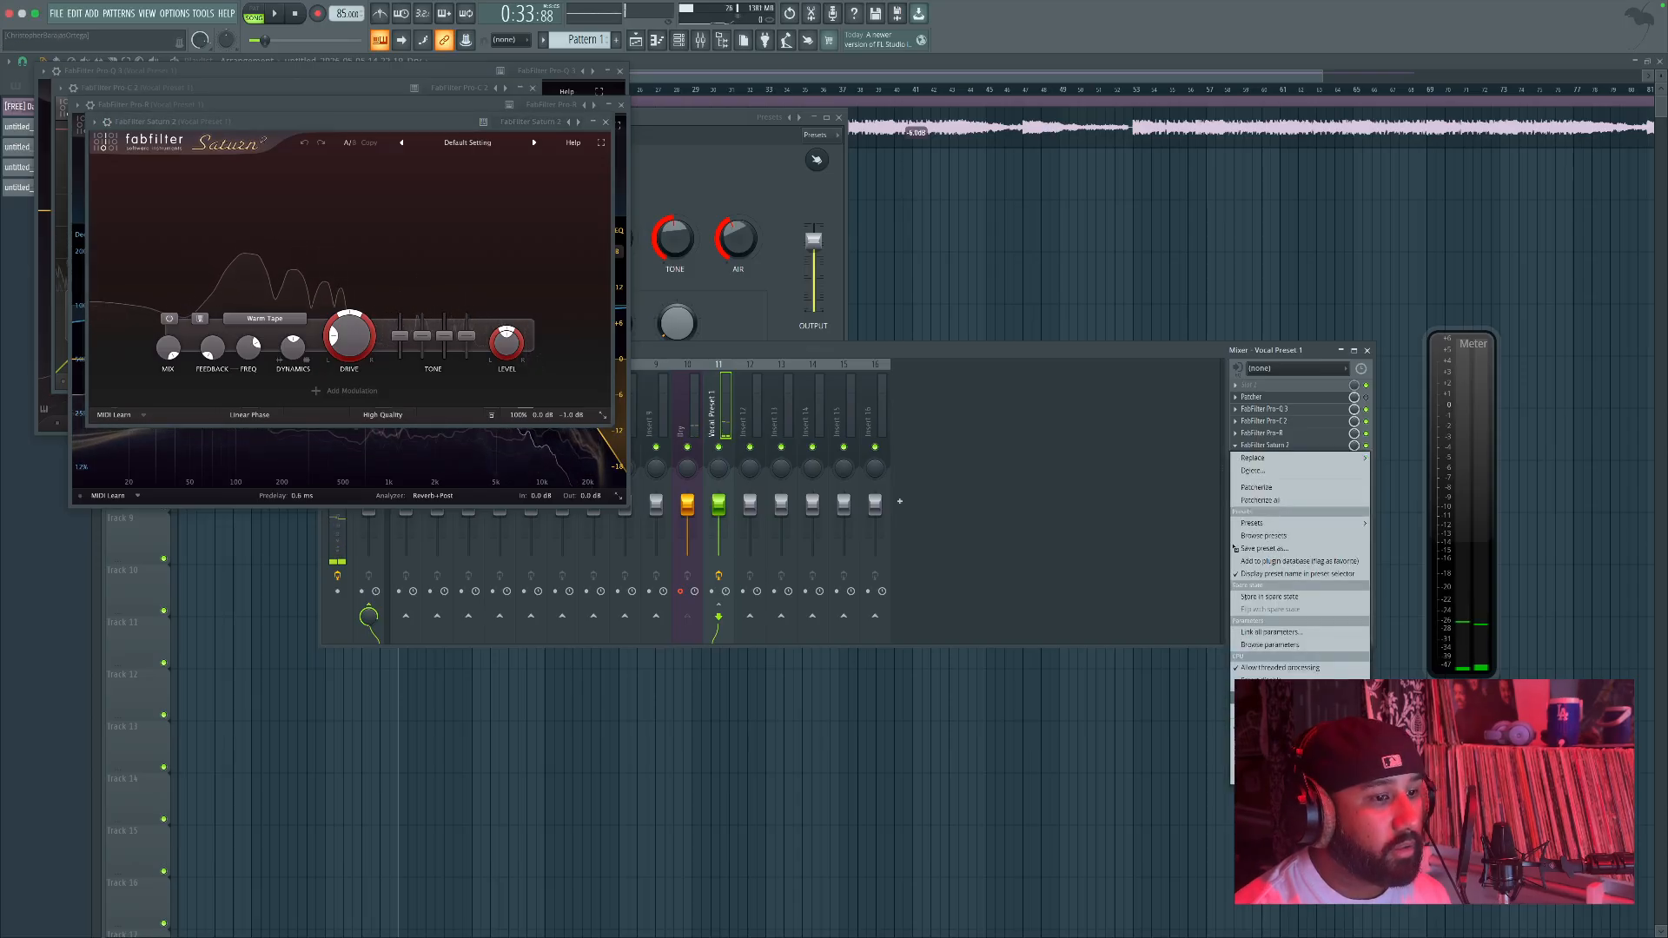
left_click(1262, 764)
left_click(1236, 434)
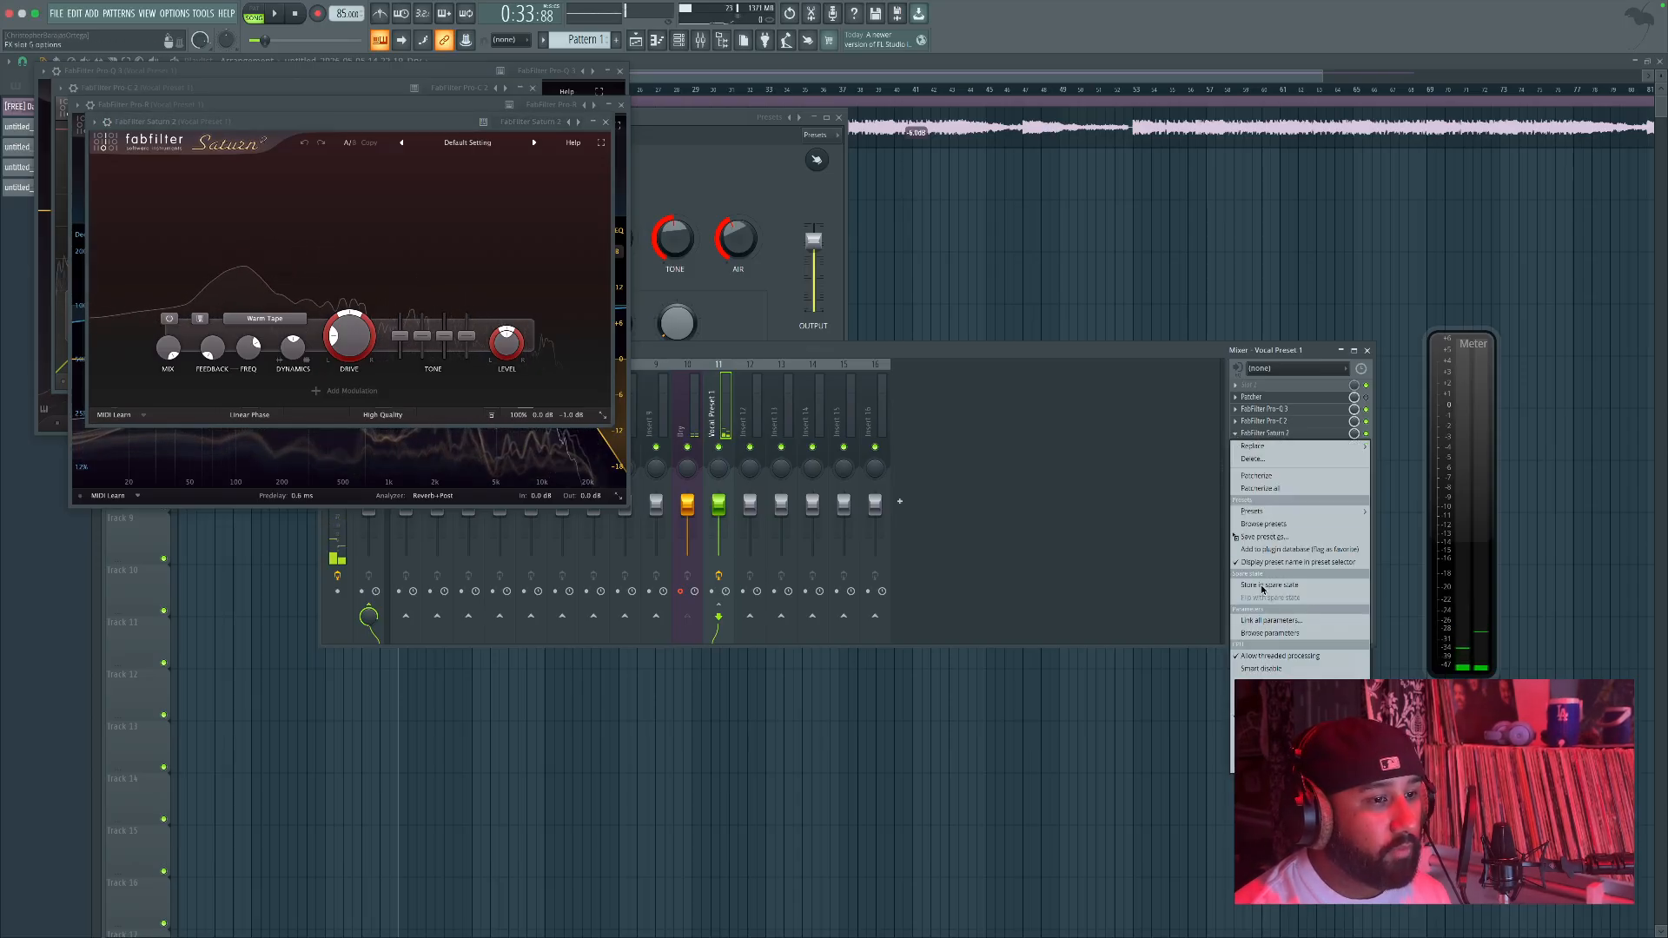
left_click(1262, 765)
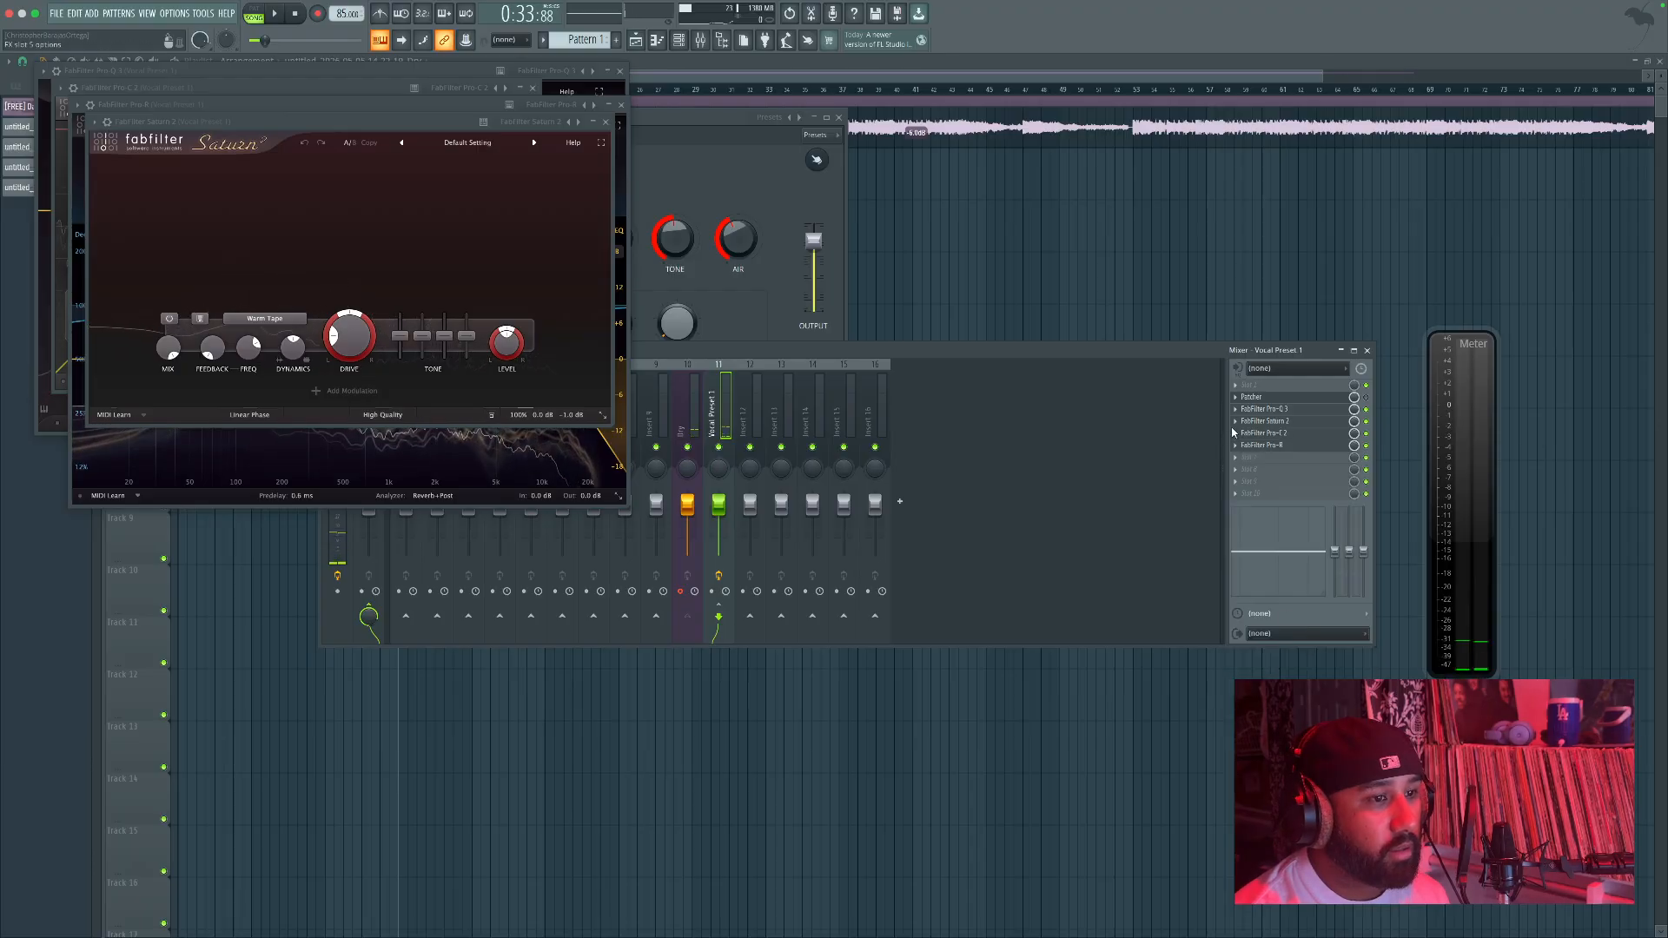
left_click(1234, 432)
left_click(1268, 656)
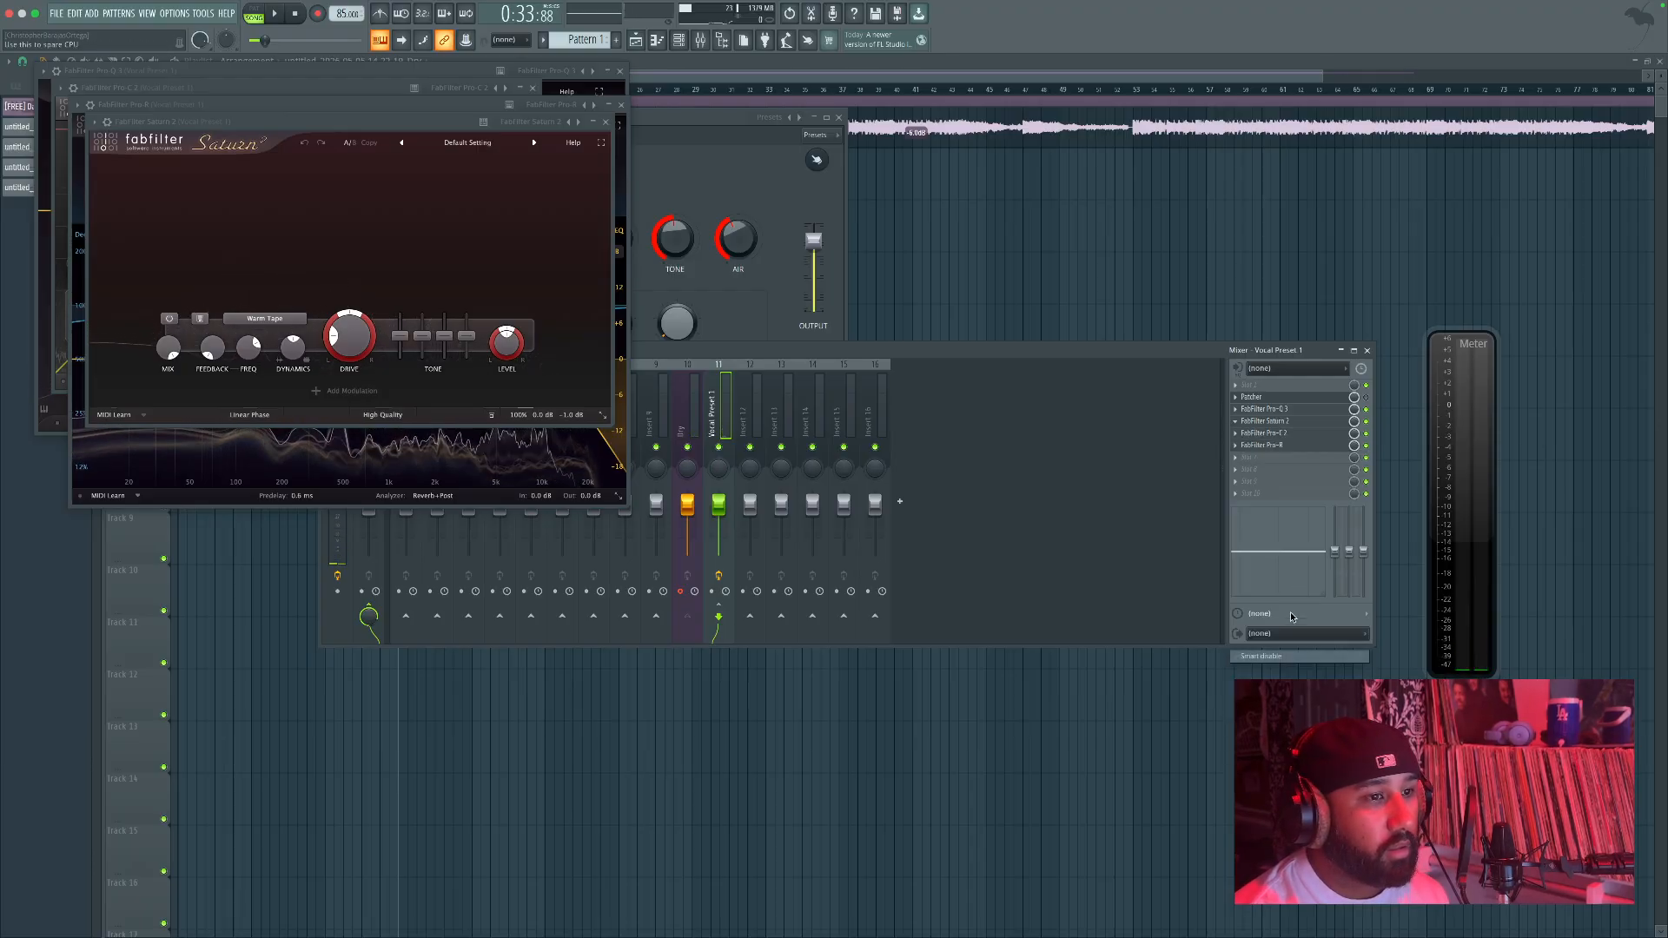
left_click(1242, 425)
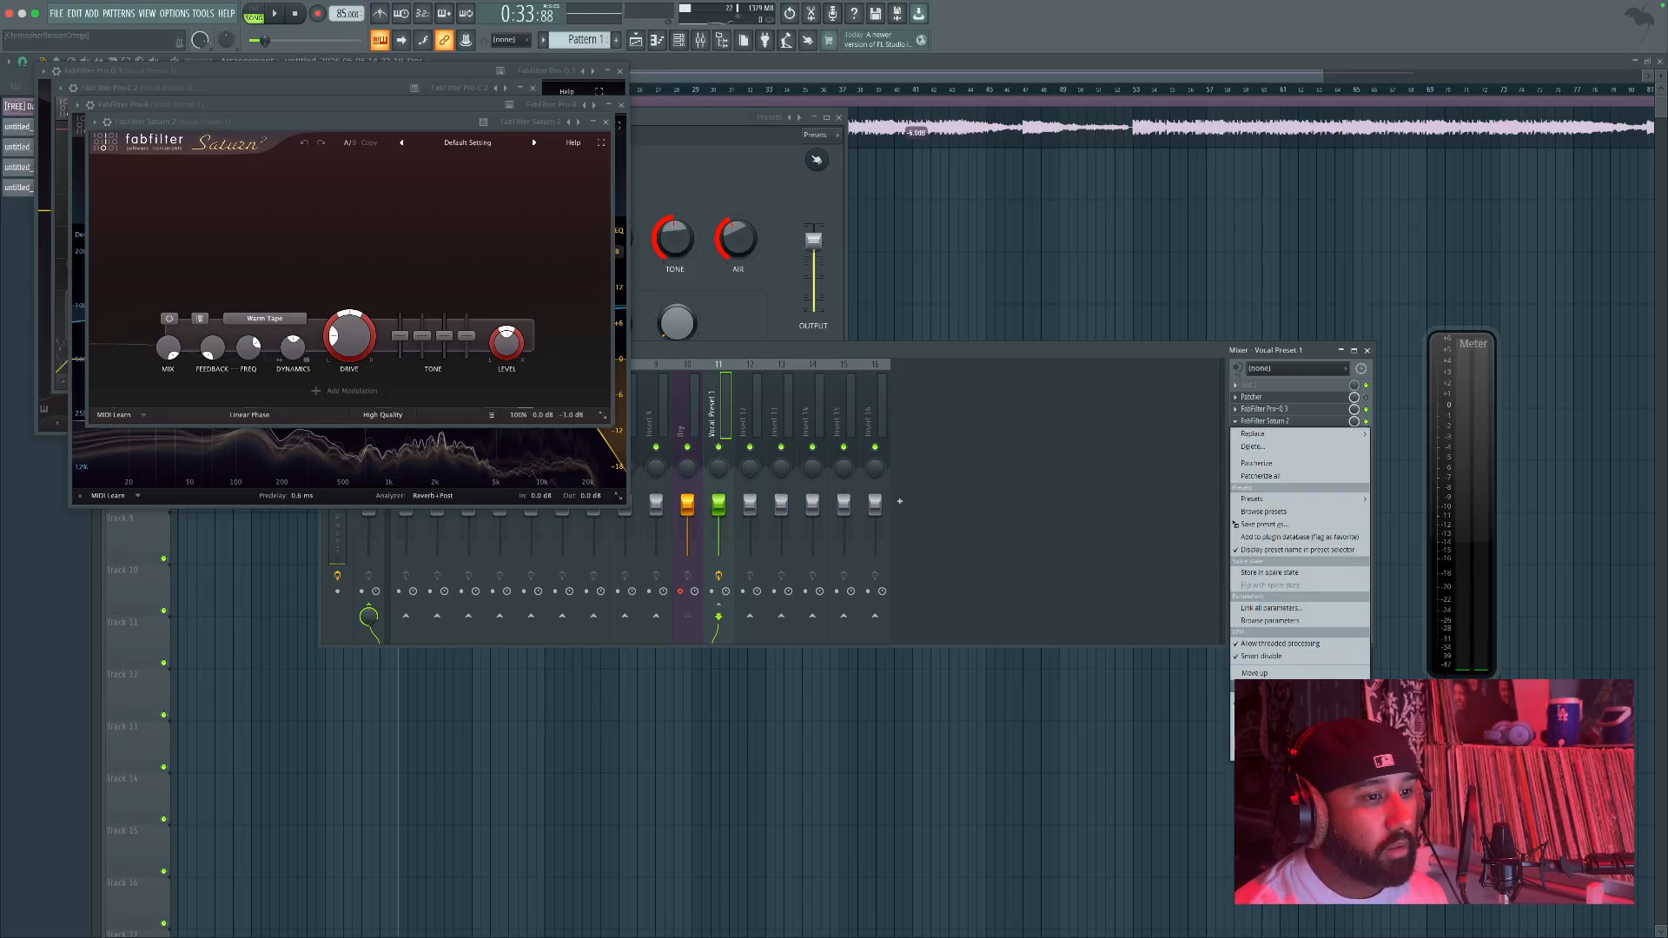
left_click(1253, 673)
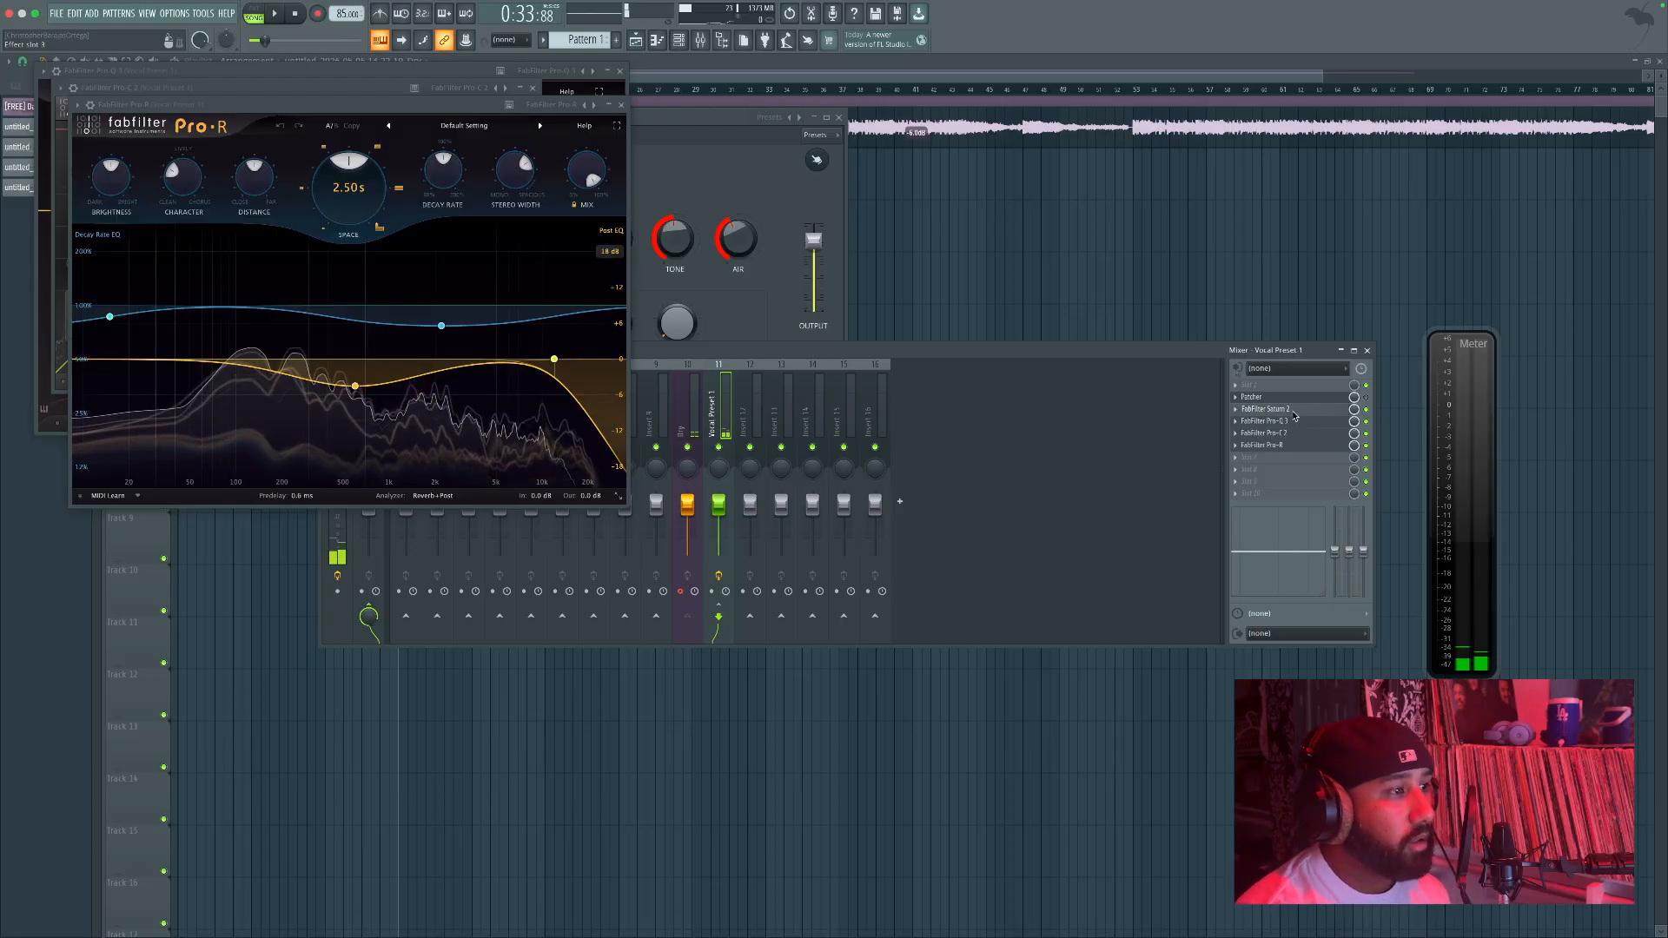
Step: Load the Color preset Warm Tube Base - 4 Bands SM in FabFilter Saturn 2 and bypass FabFilter Pro-R
left_click(1293, 411)
left_click(484, 143)
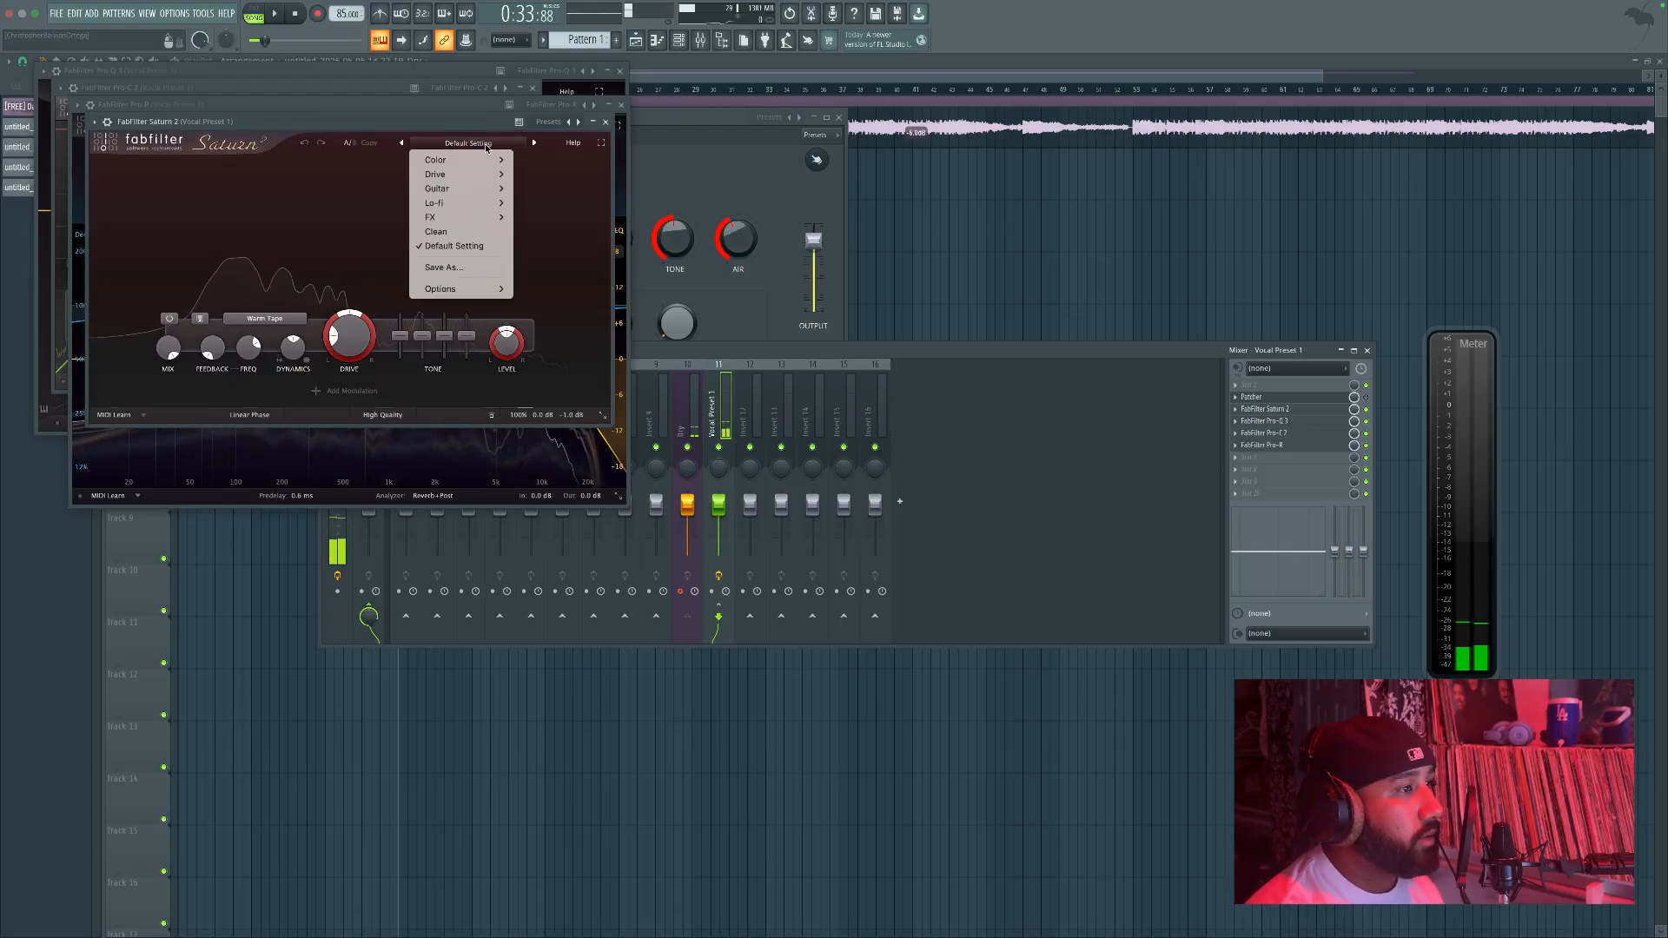
mouse_move(443, 159)
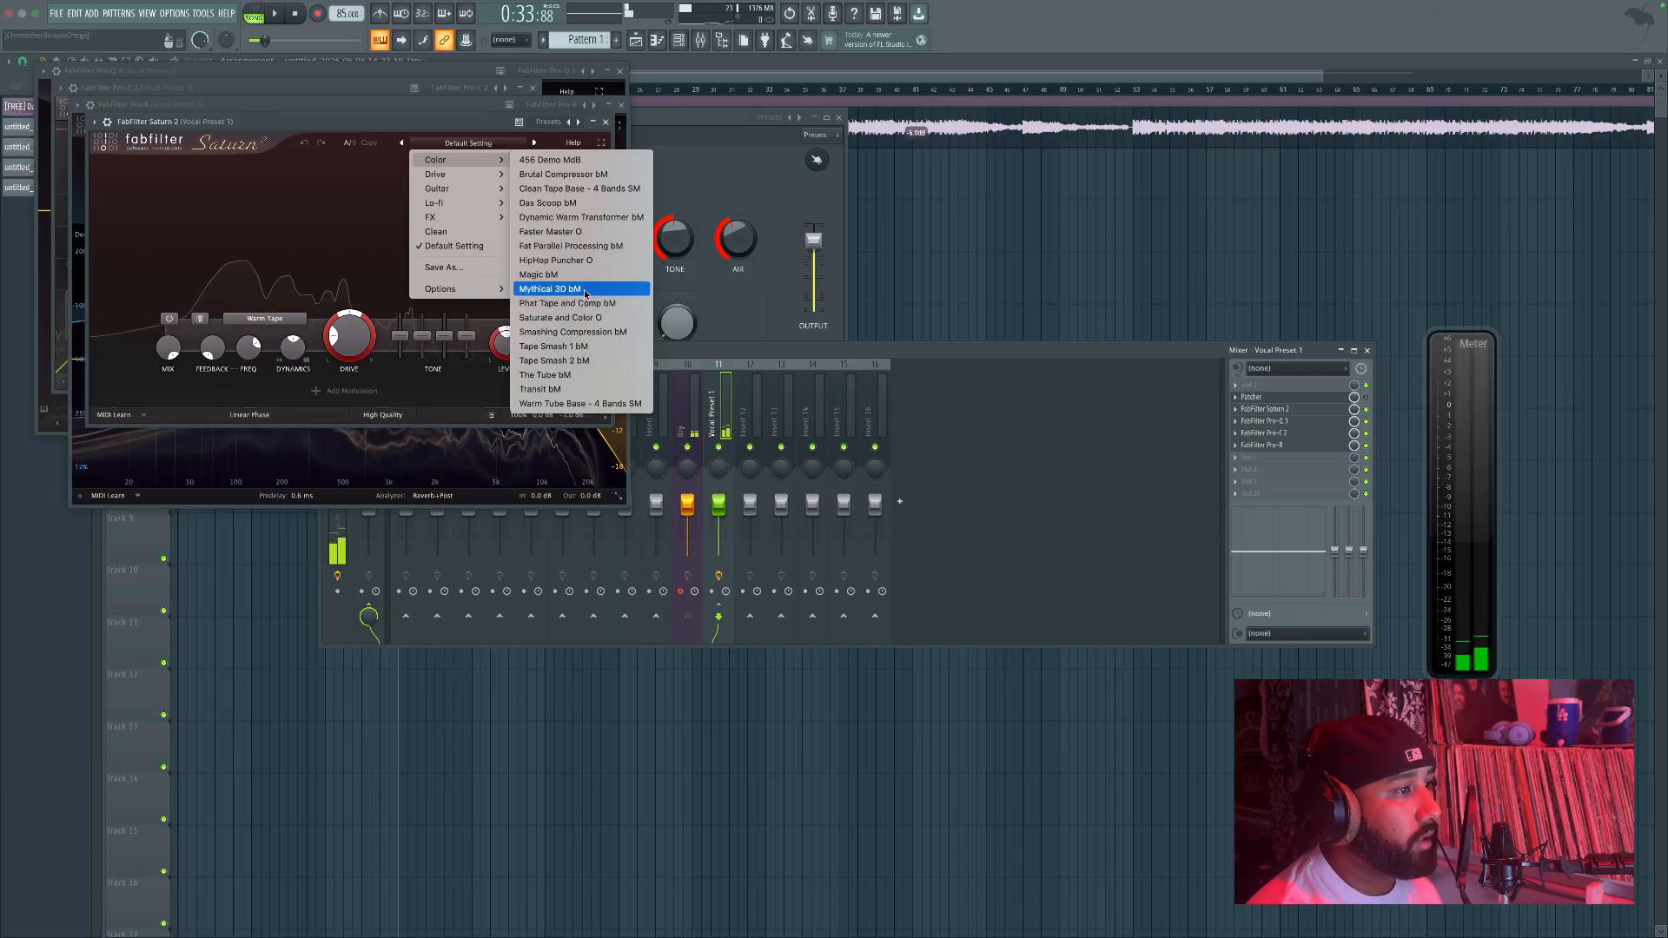
left_click(592, 405)
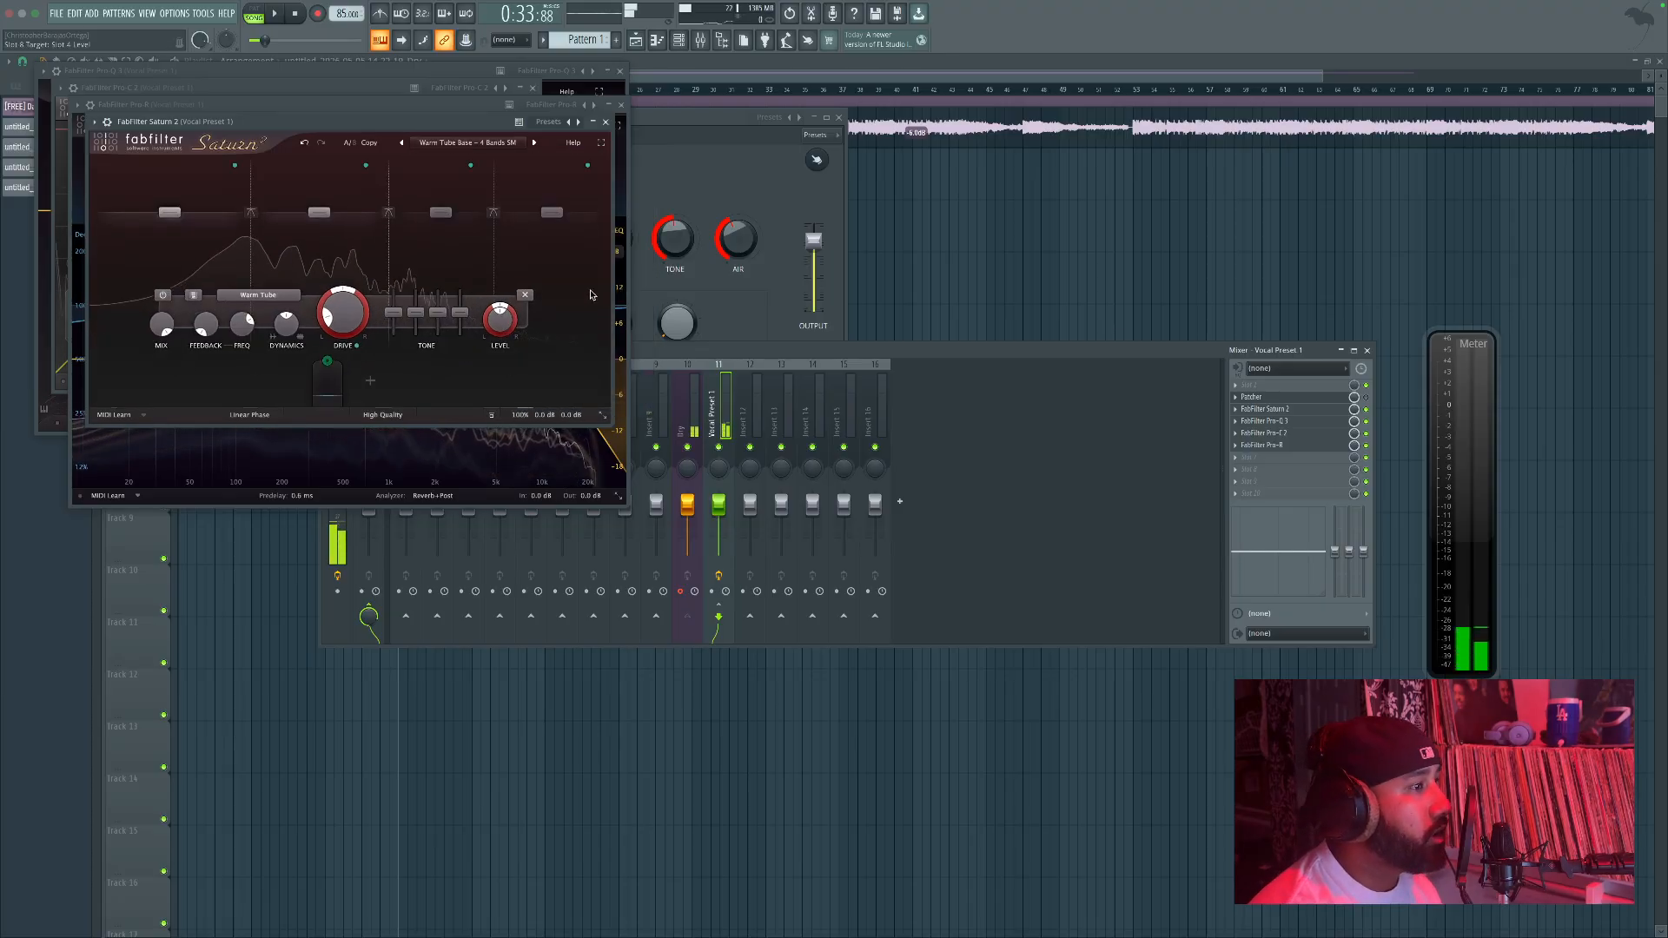
left_click(1366, 445)
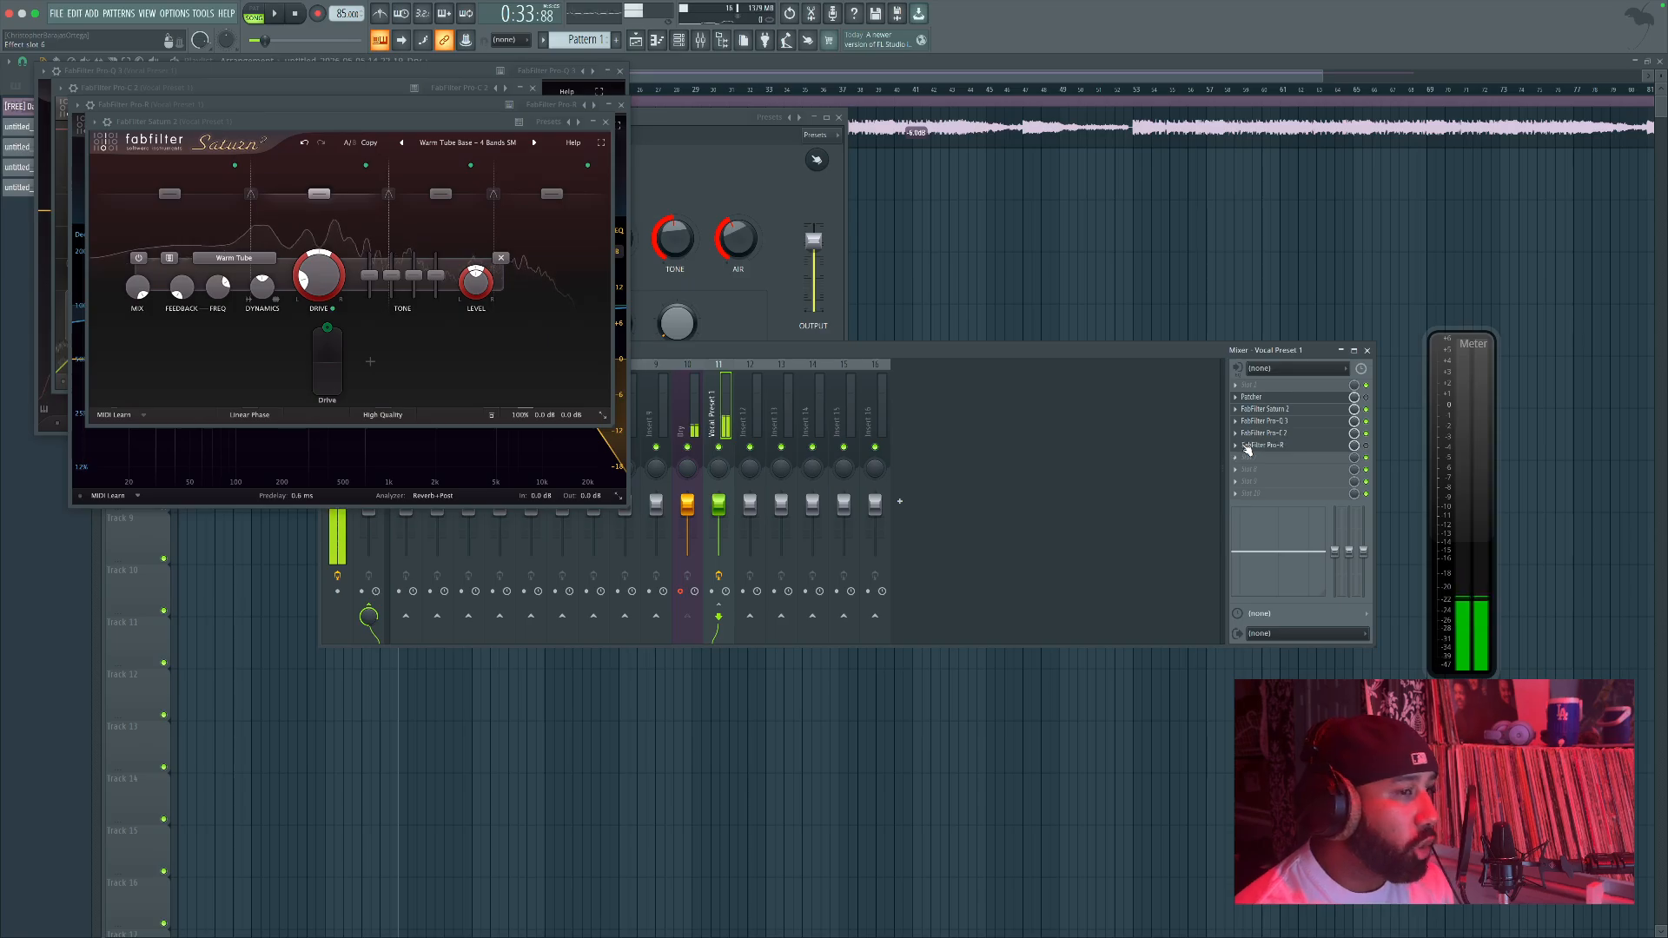
Step: Add an EQ band in FabFilter Pro-Q 3, change its shape to Low Cut and place it at about 180 Hz
left_click(1294, 429)
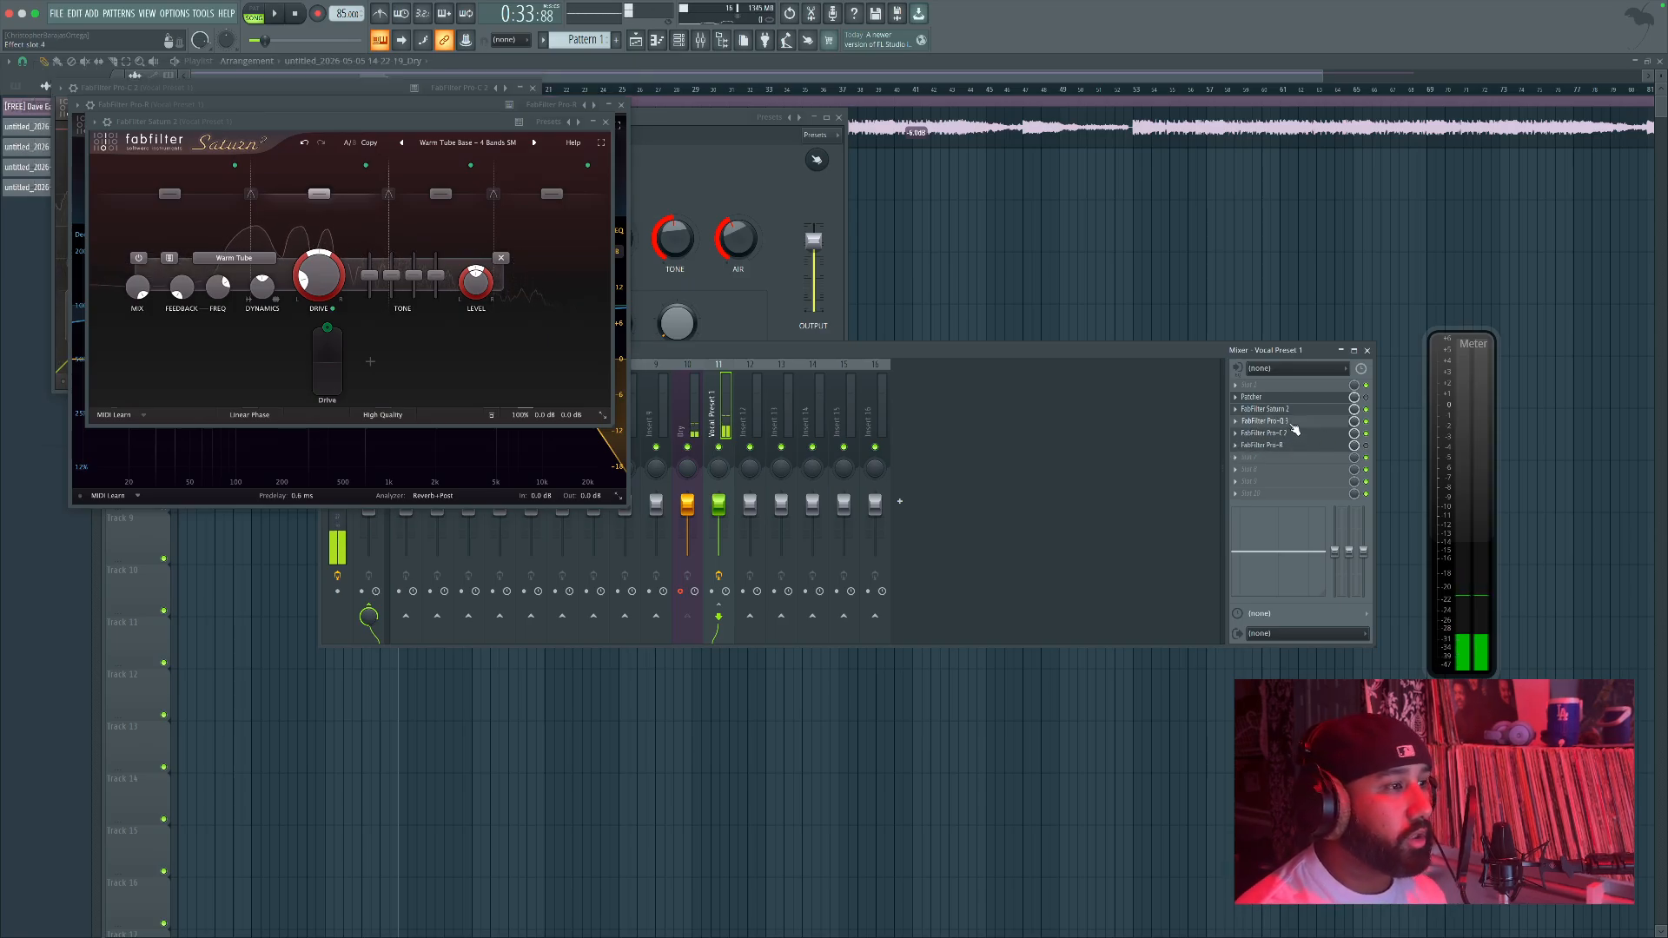
left_click(1289, 426)
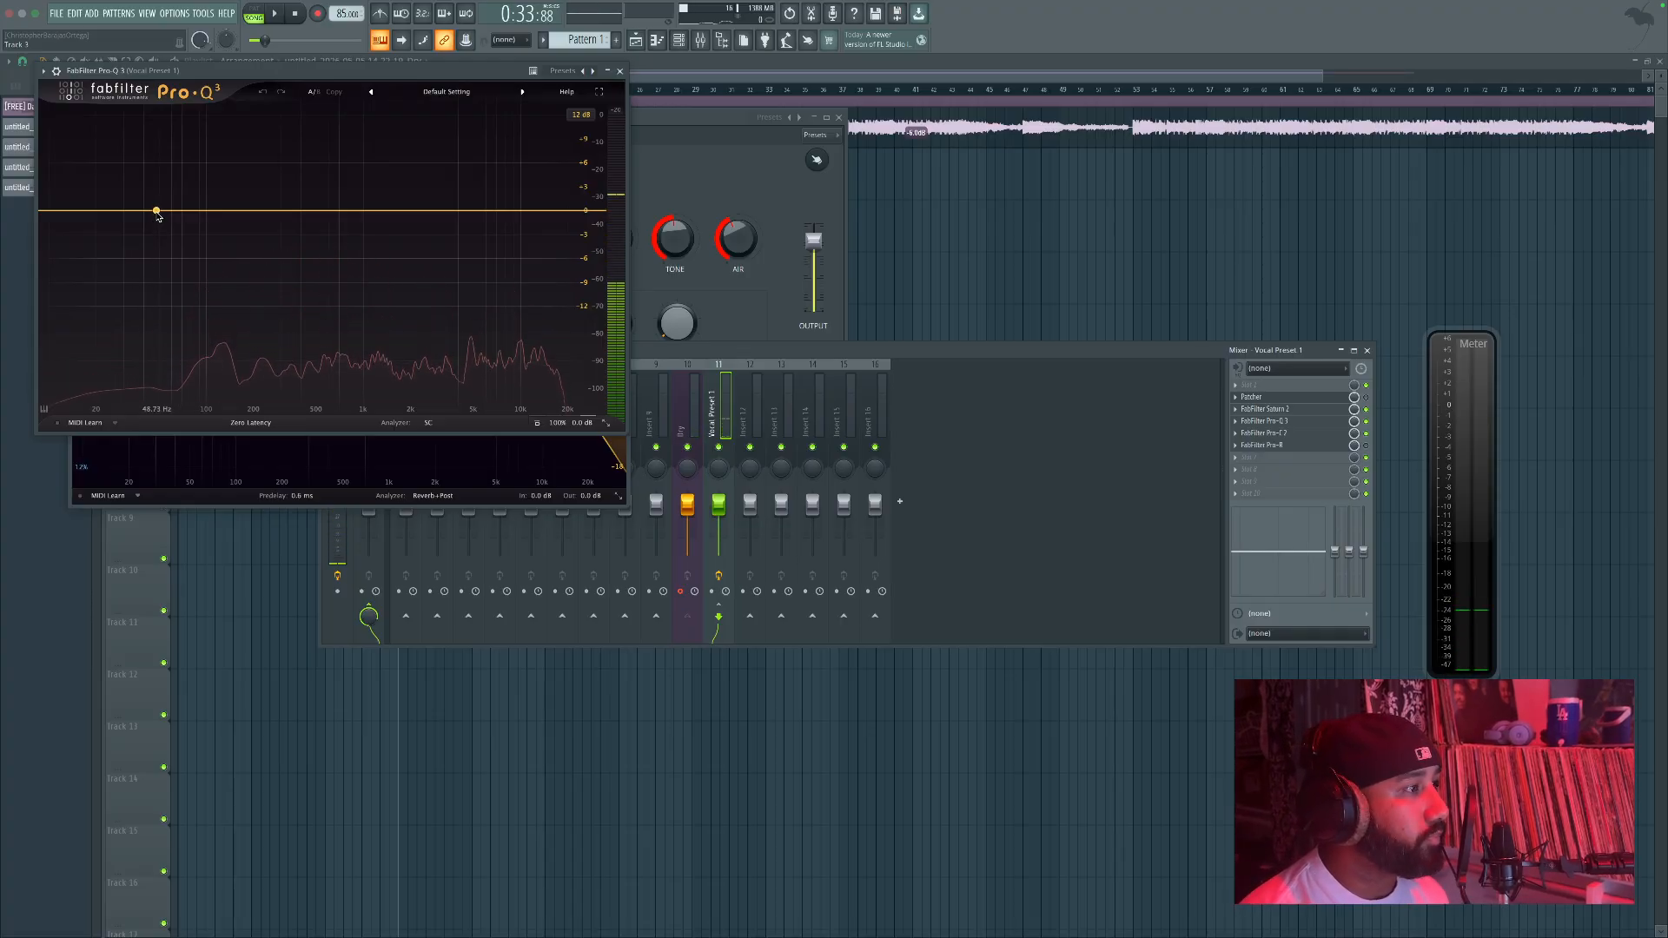
left_click_drag(160, 213, 165, 286)
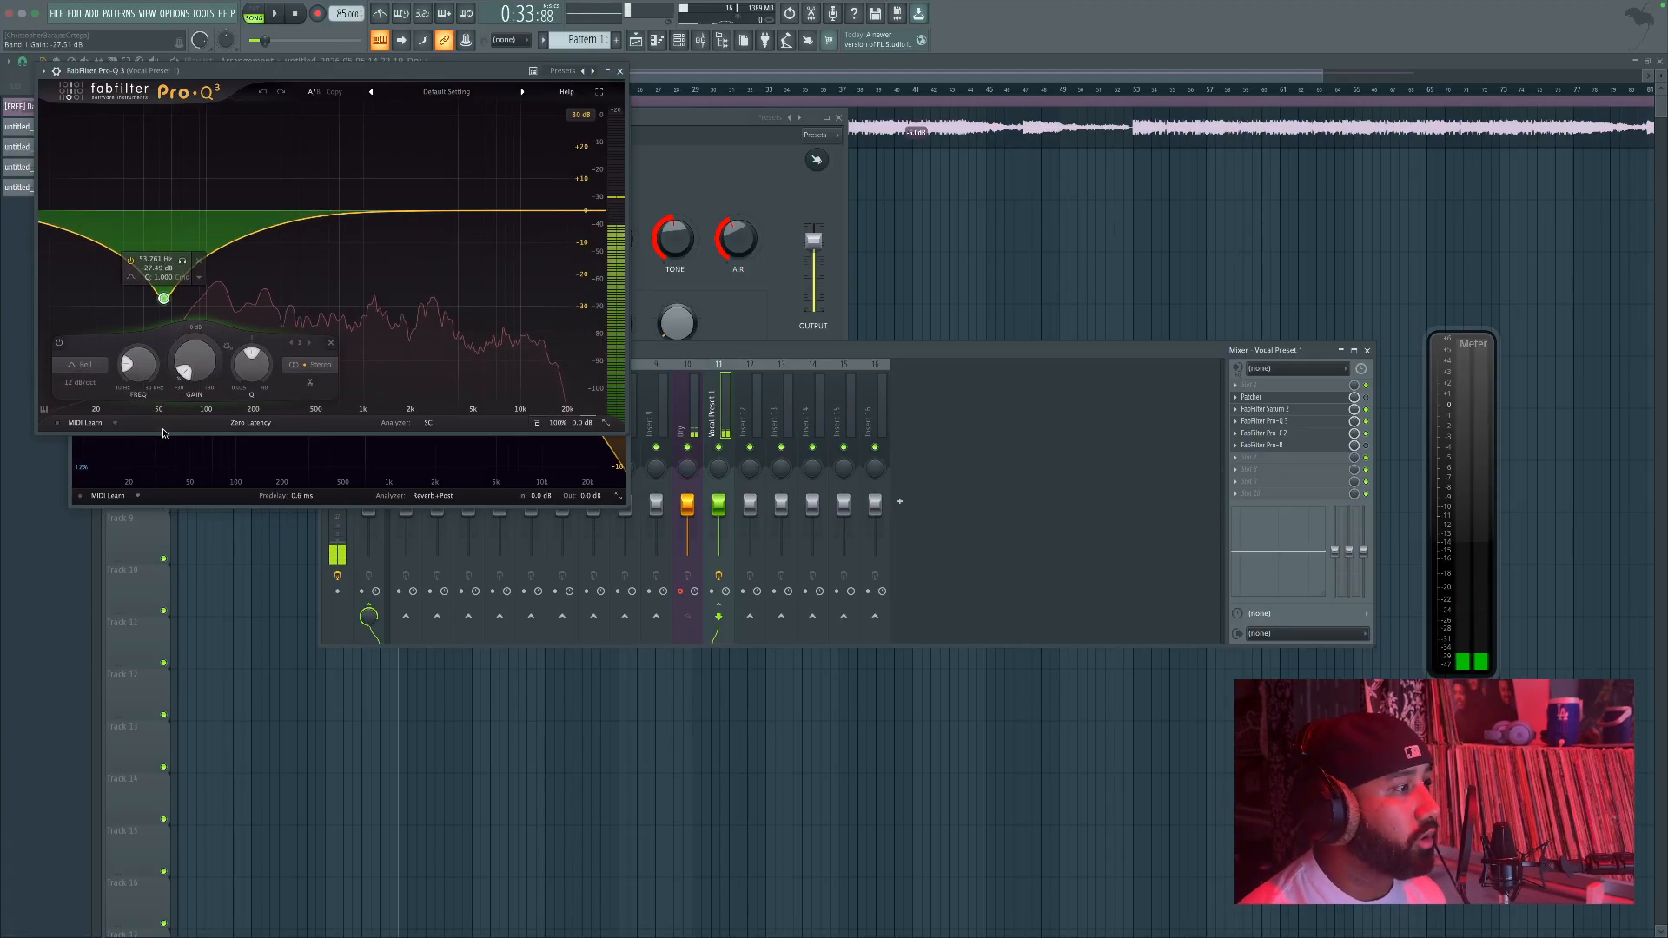
left_click(84, 365)
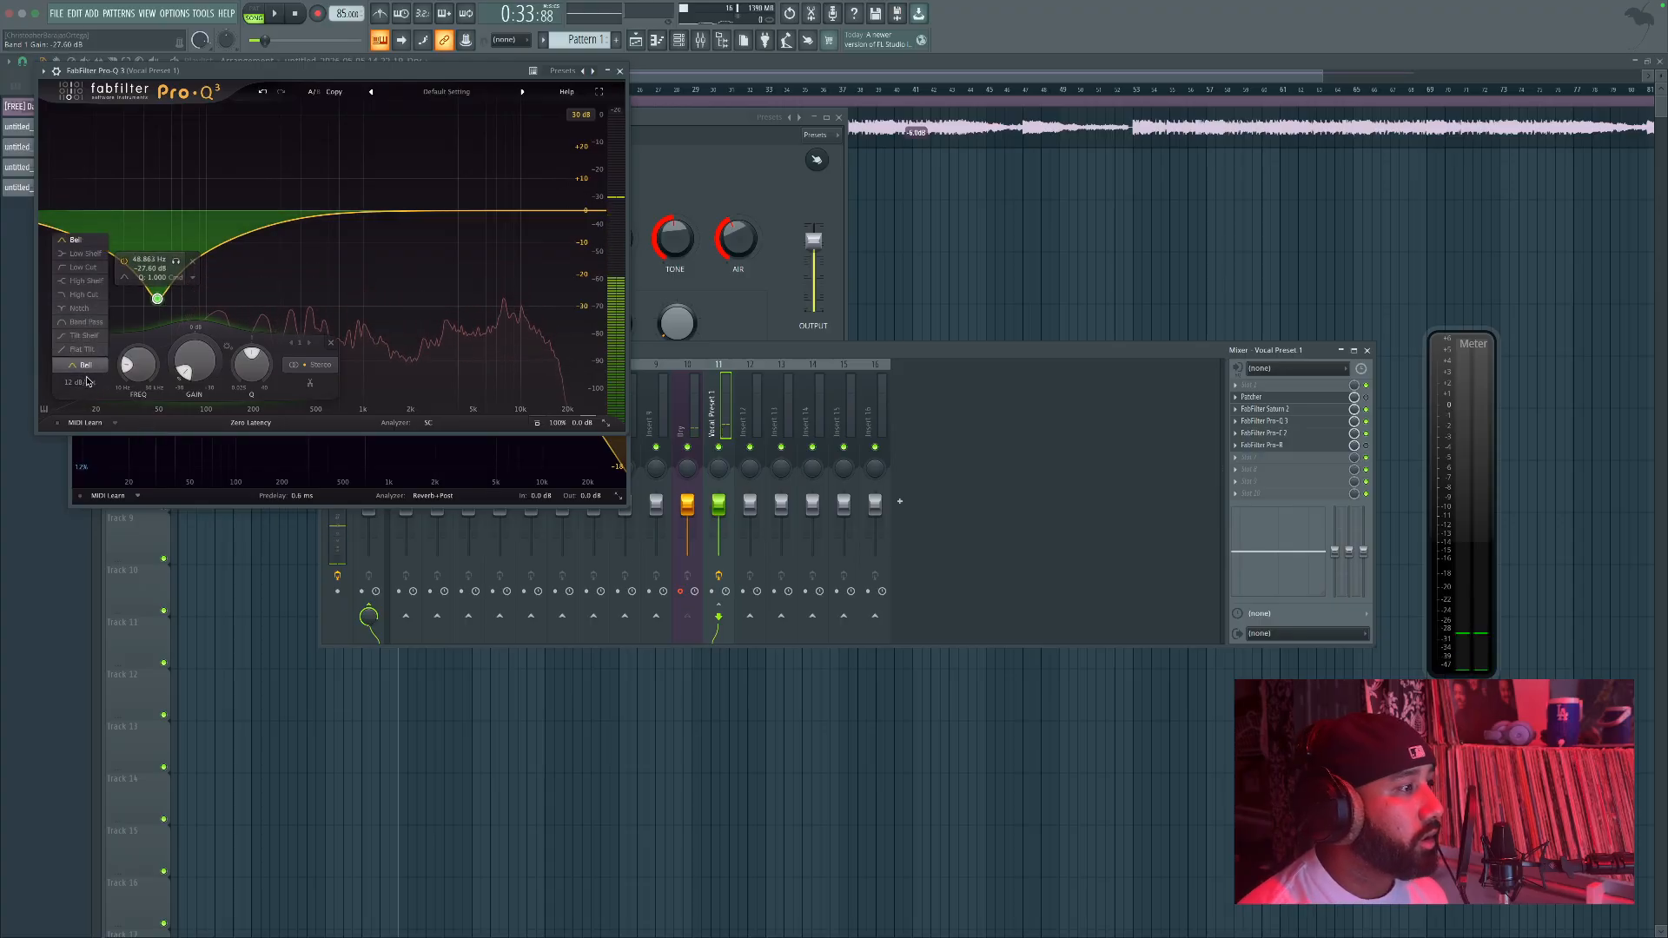
left_click(85, 267)
left_click_drag(158, 215, 246, 213)
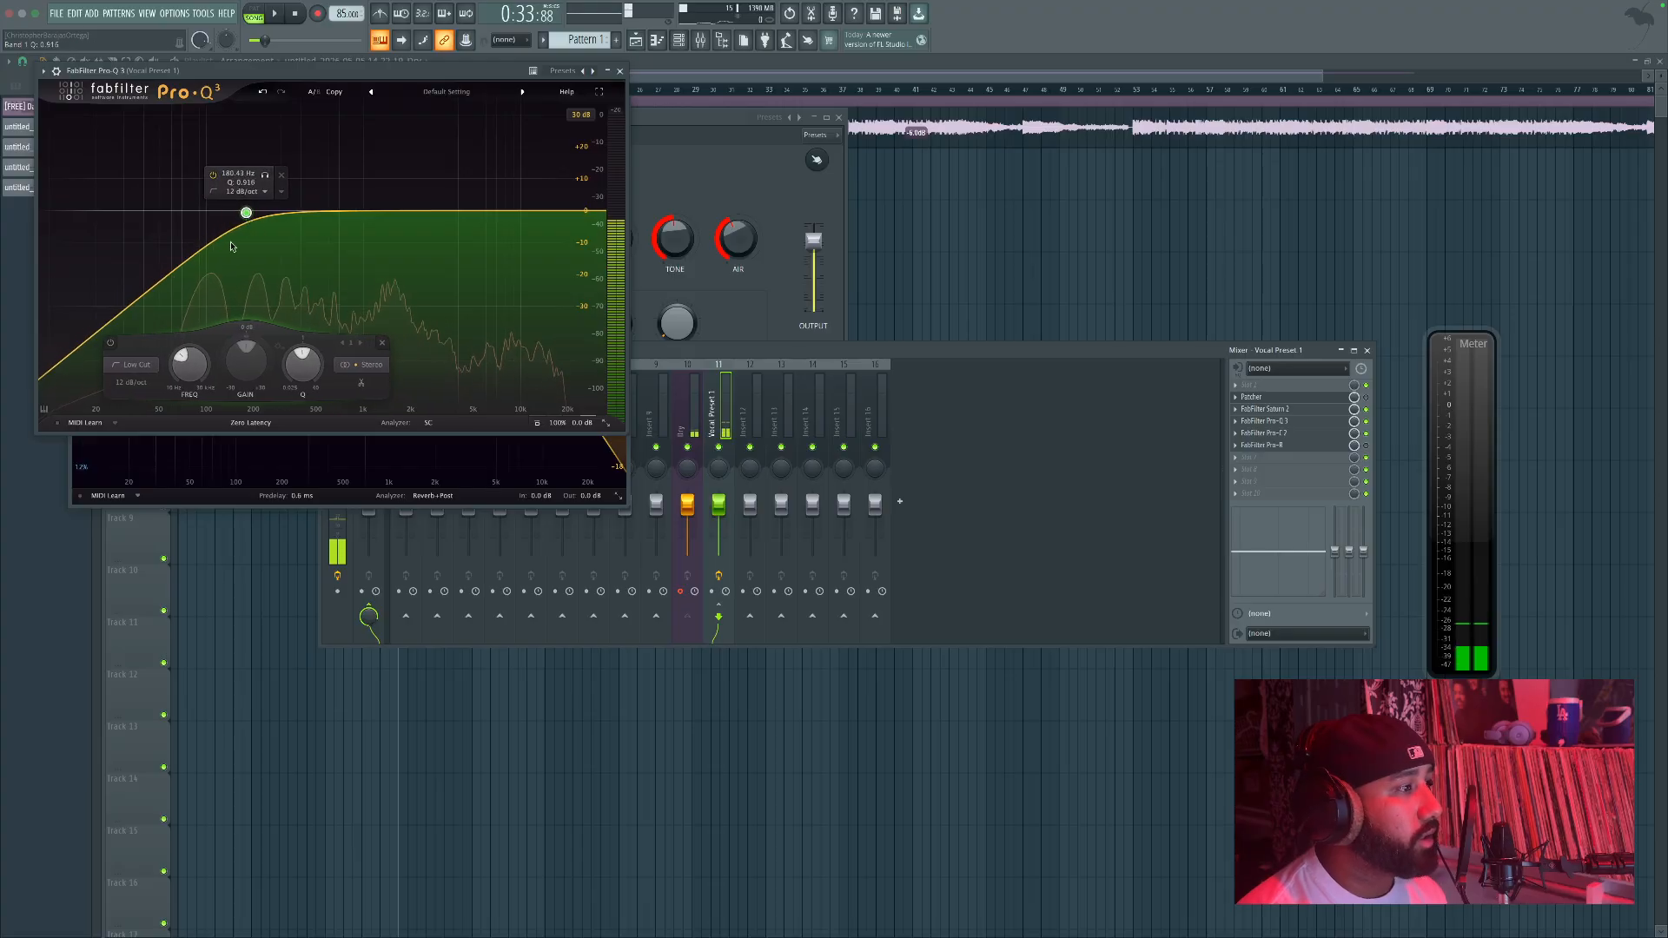
Step: Set the low-cut slope to 30 dB/oct and lower its cutoff to about 130 Hz with a softer Q
left_click(131, 383)
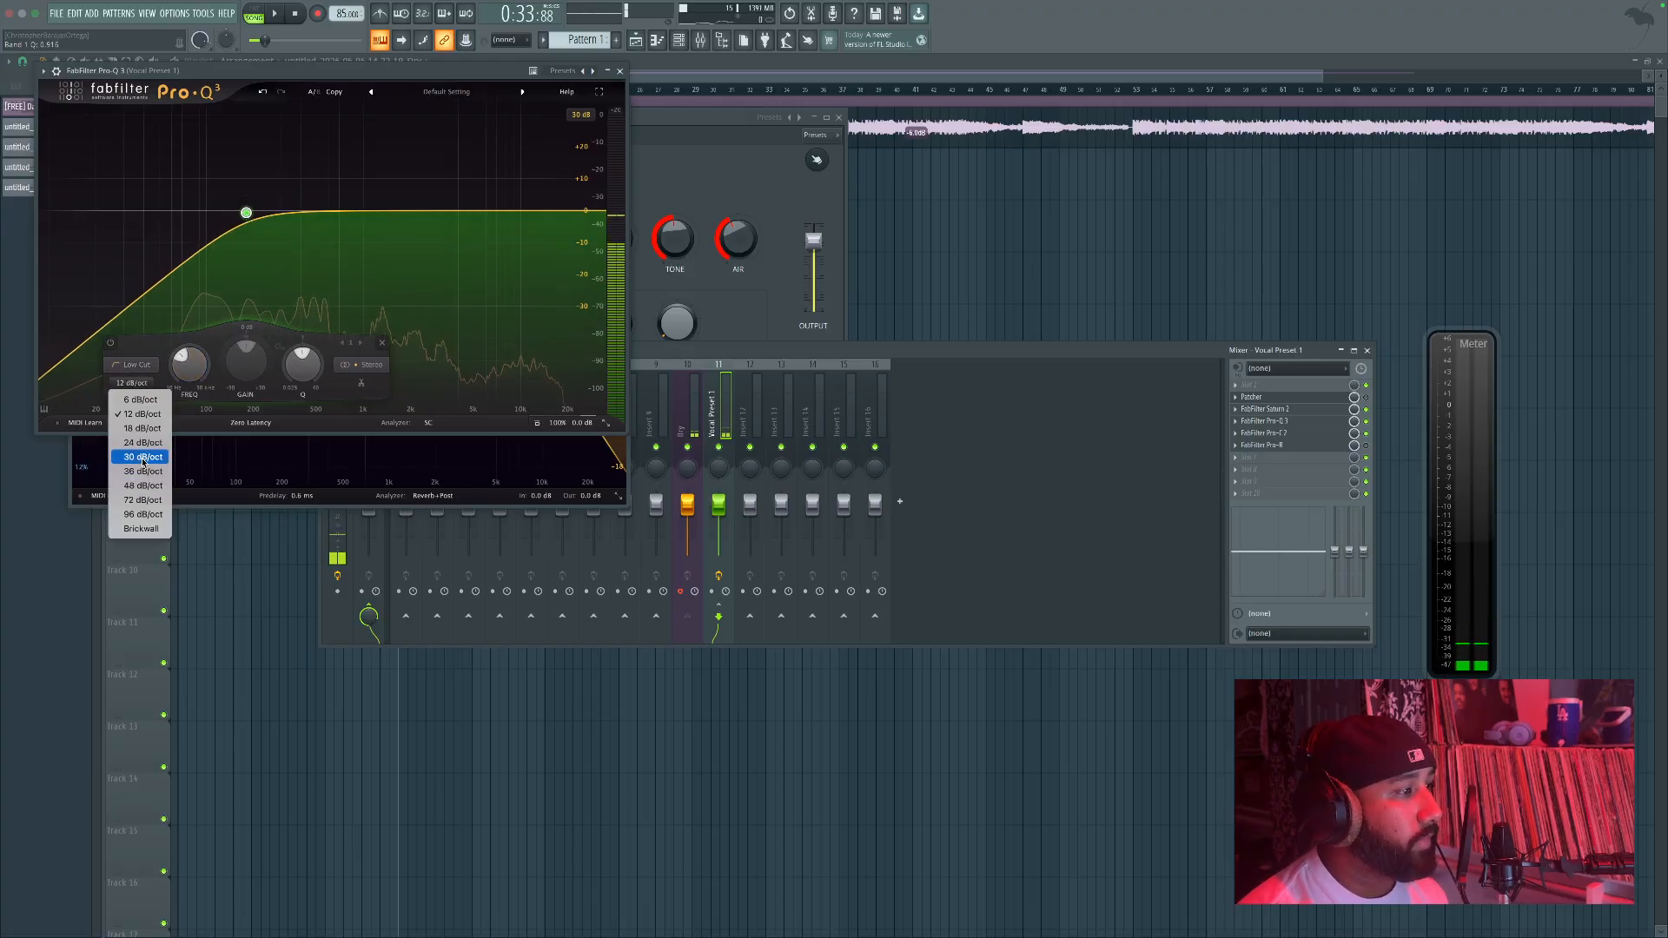
left_click(143, 456)
mouse_move(248, 213)
left_mouse_down()
mouse_move(393, 225)
mouse_move(180, 235)
mouse_move(225, 230)
left_mouse_up()
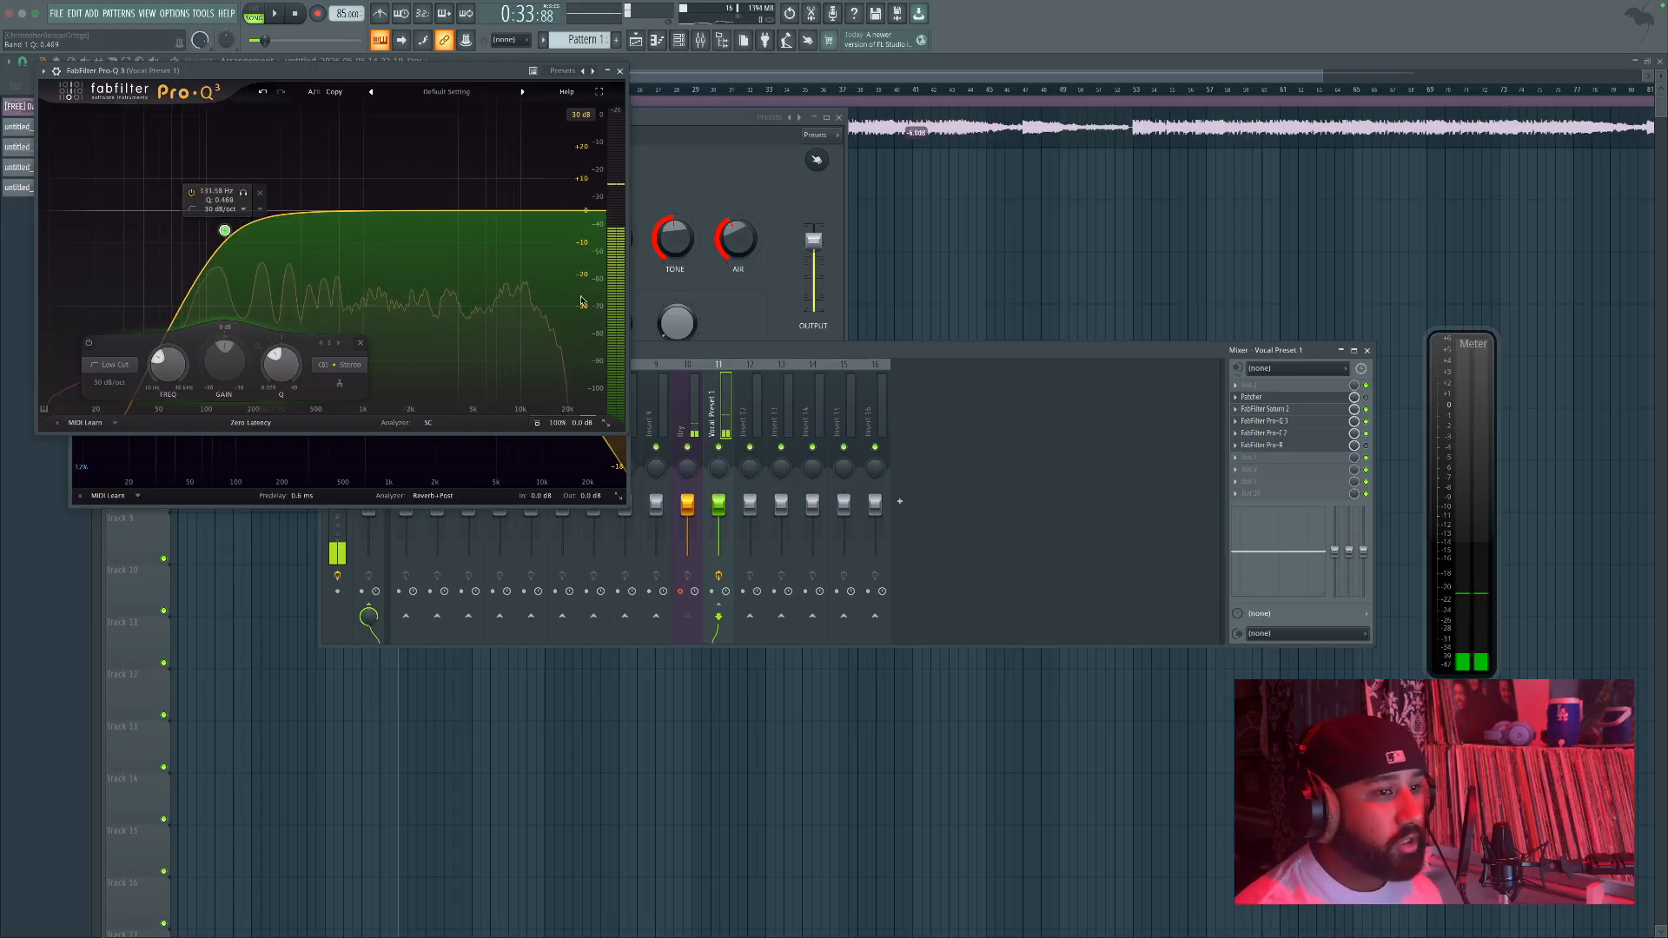
Step: Delete FabFilter Pro-R and FabFilter Pro-C 2 from the Vocal Preset 1 effects chain
left_click(1294, 437)
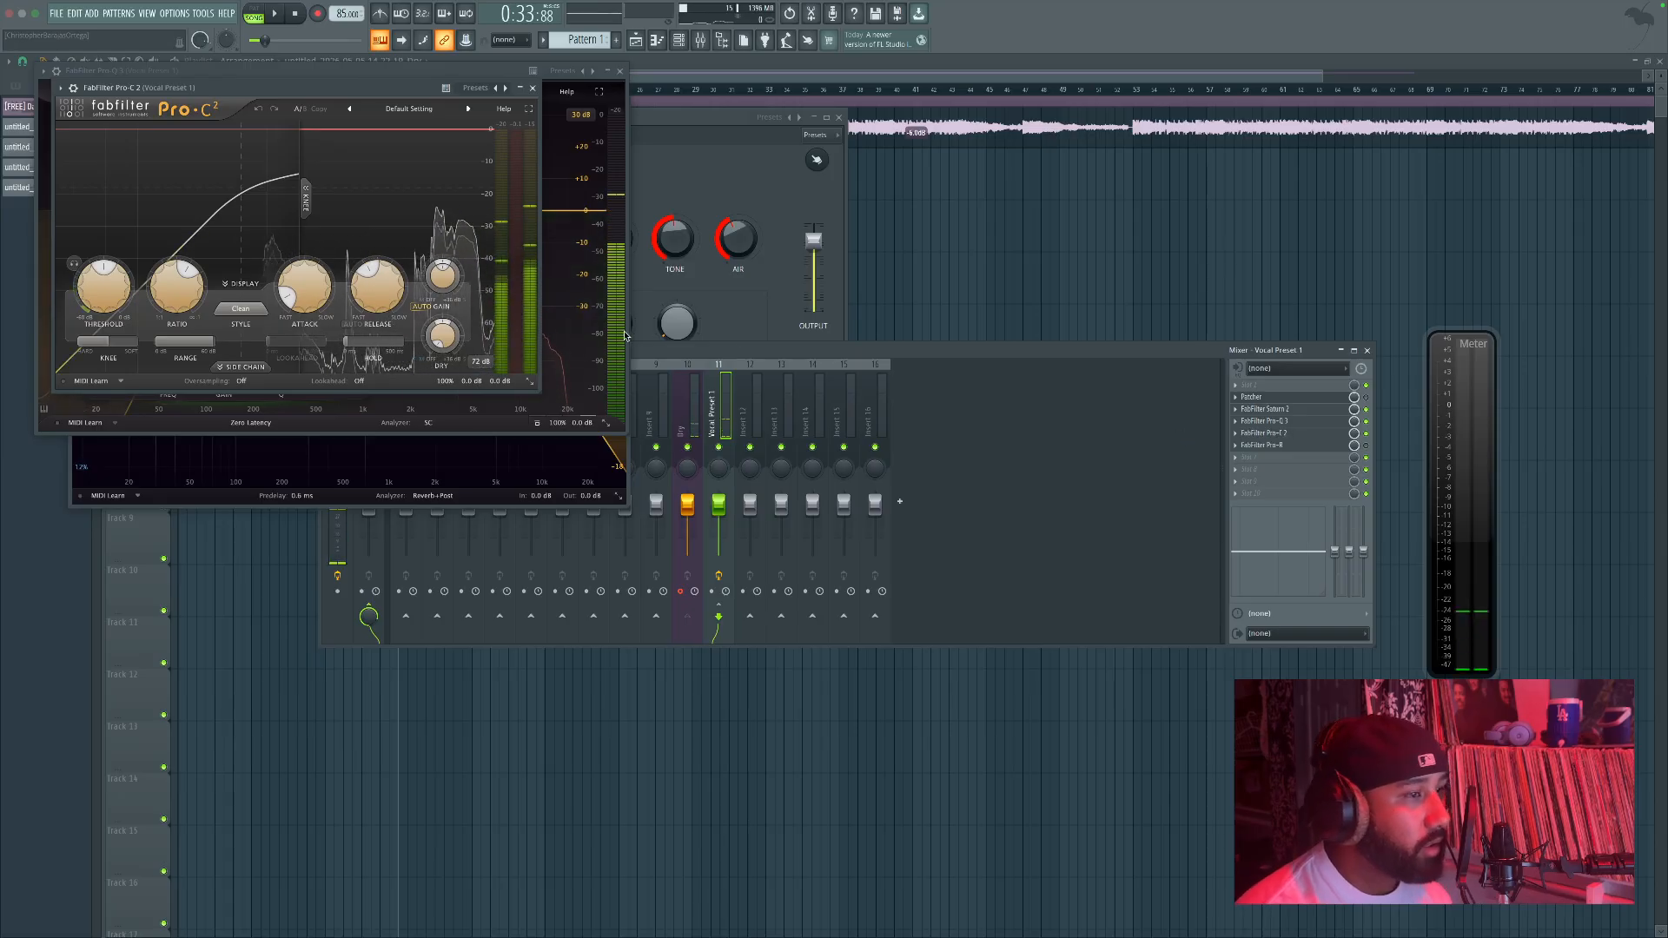
left_click(1239, 446)
left_click(1254, 473)
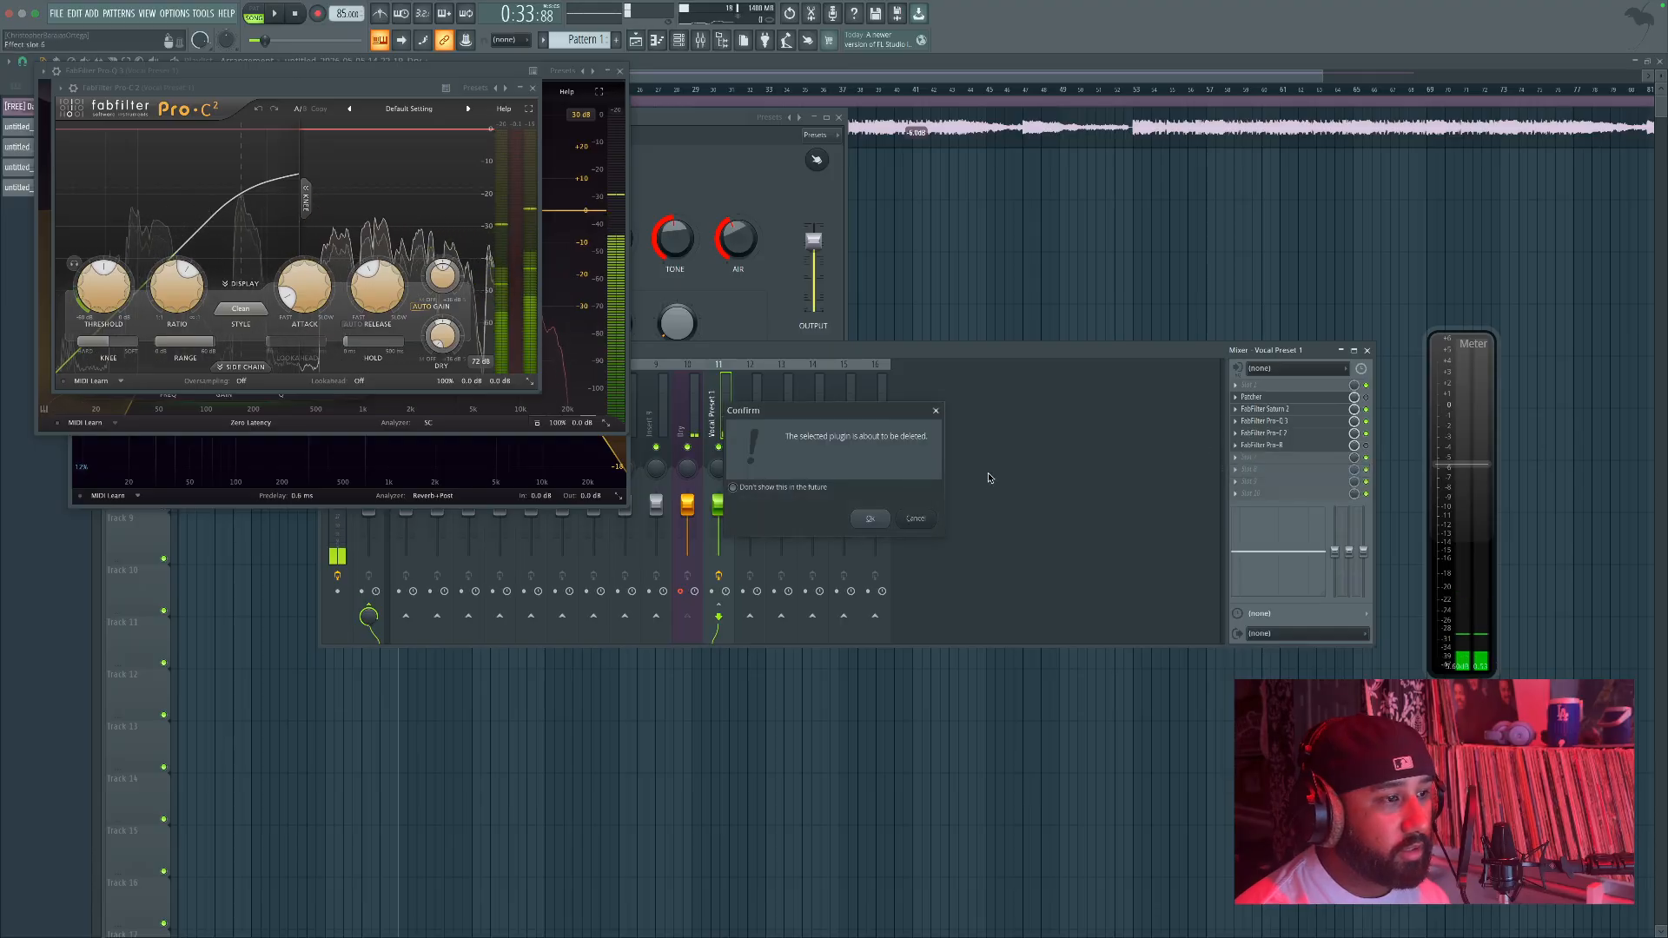
left_click(869, 518)
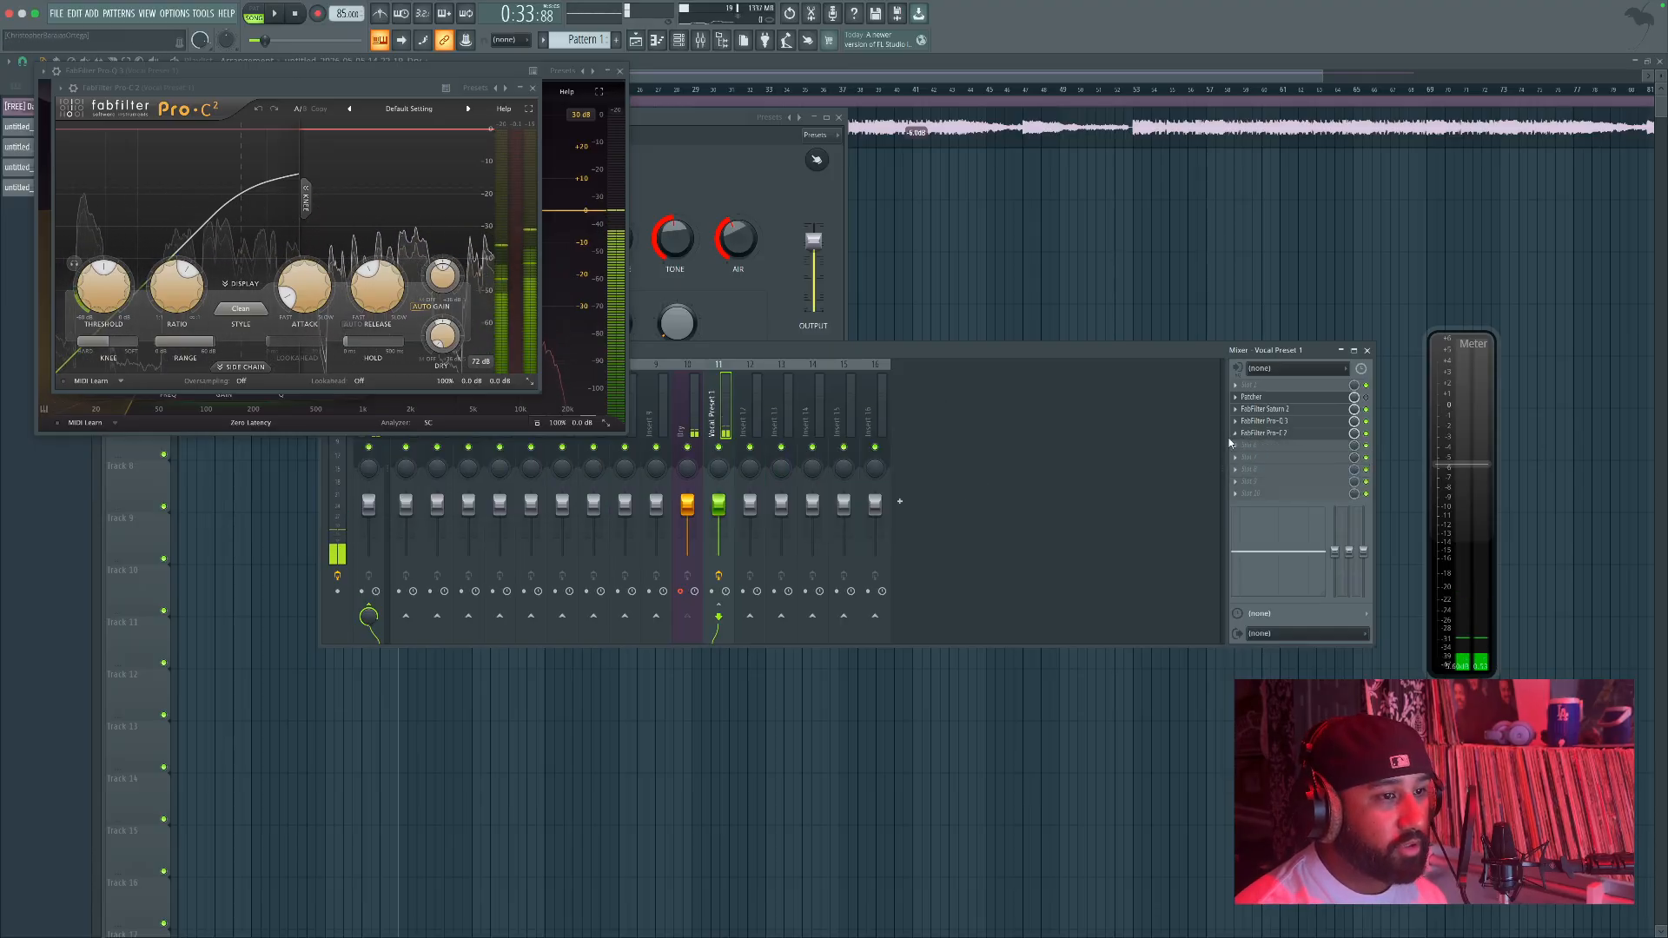
left_click(1234, 433)
left_click(1254, 459)
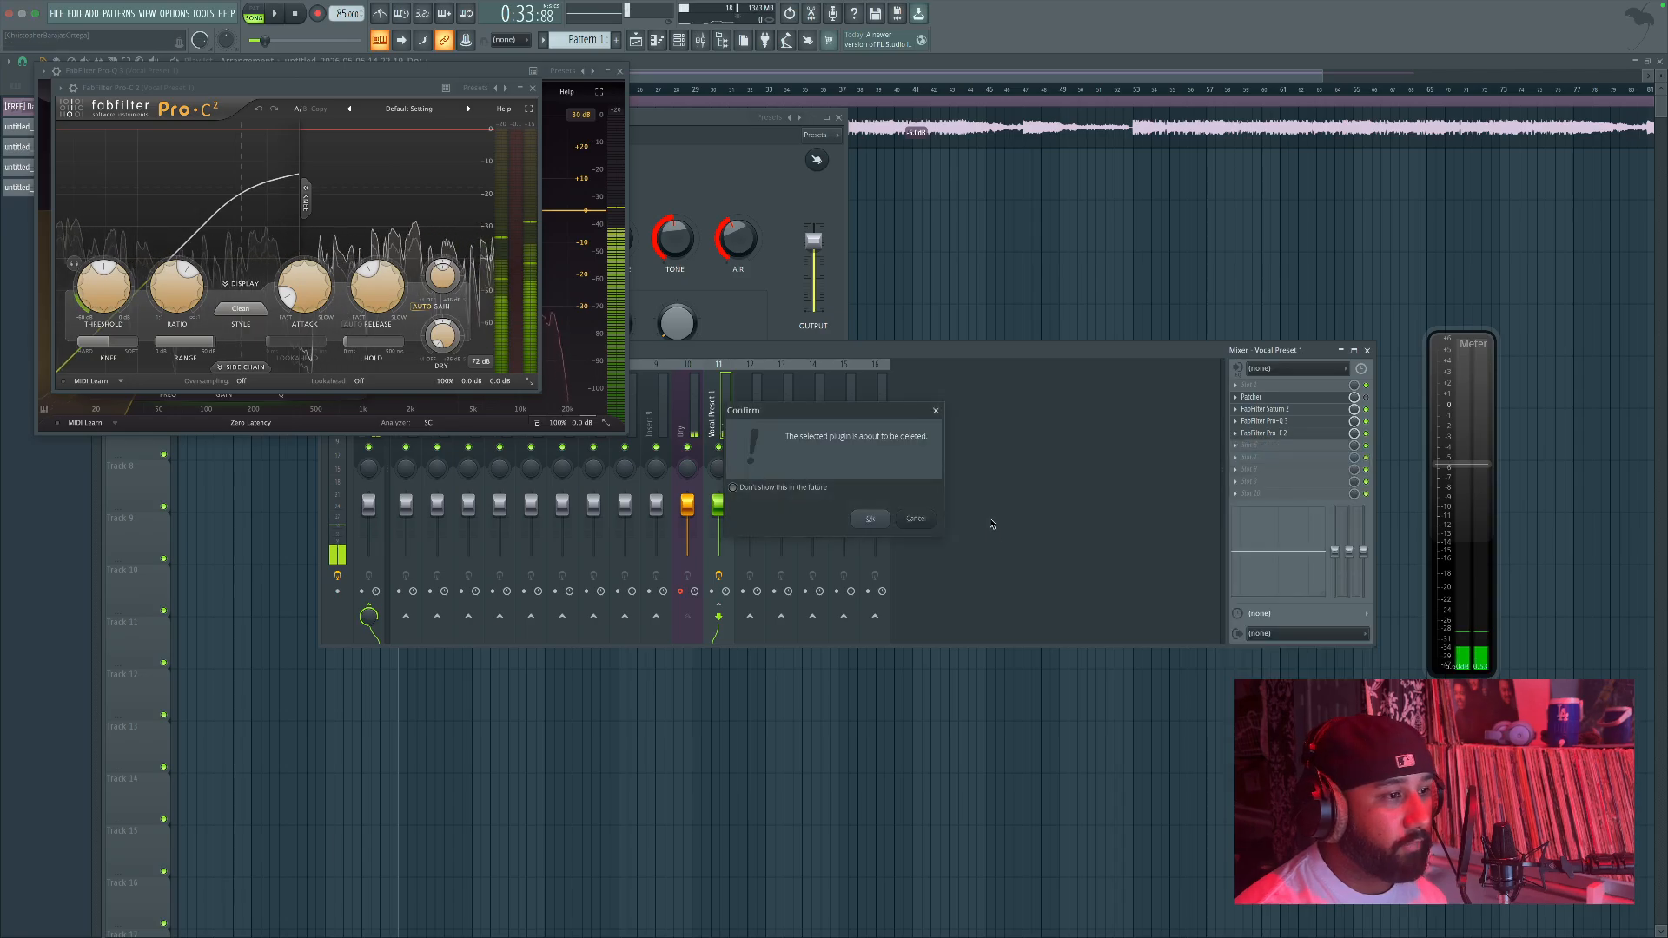
left_click(869, 519)
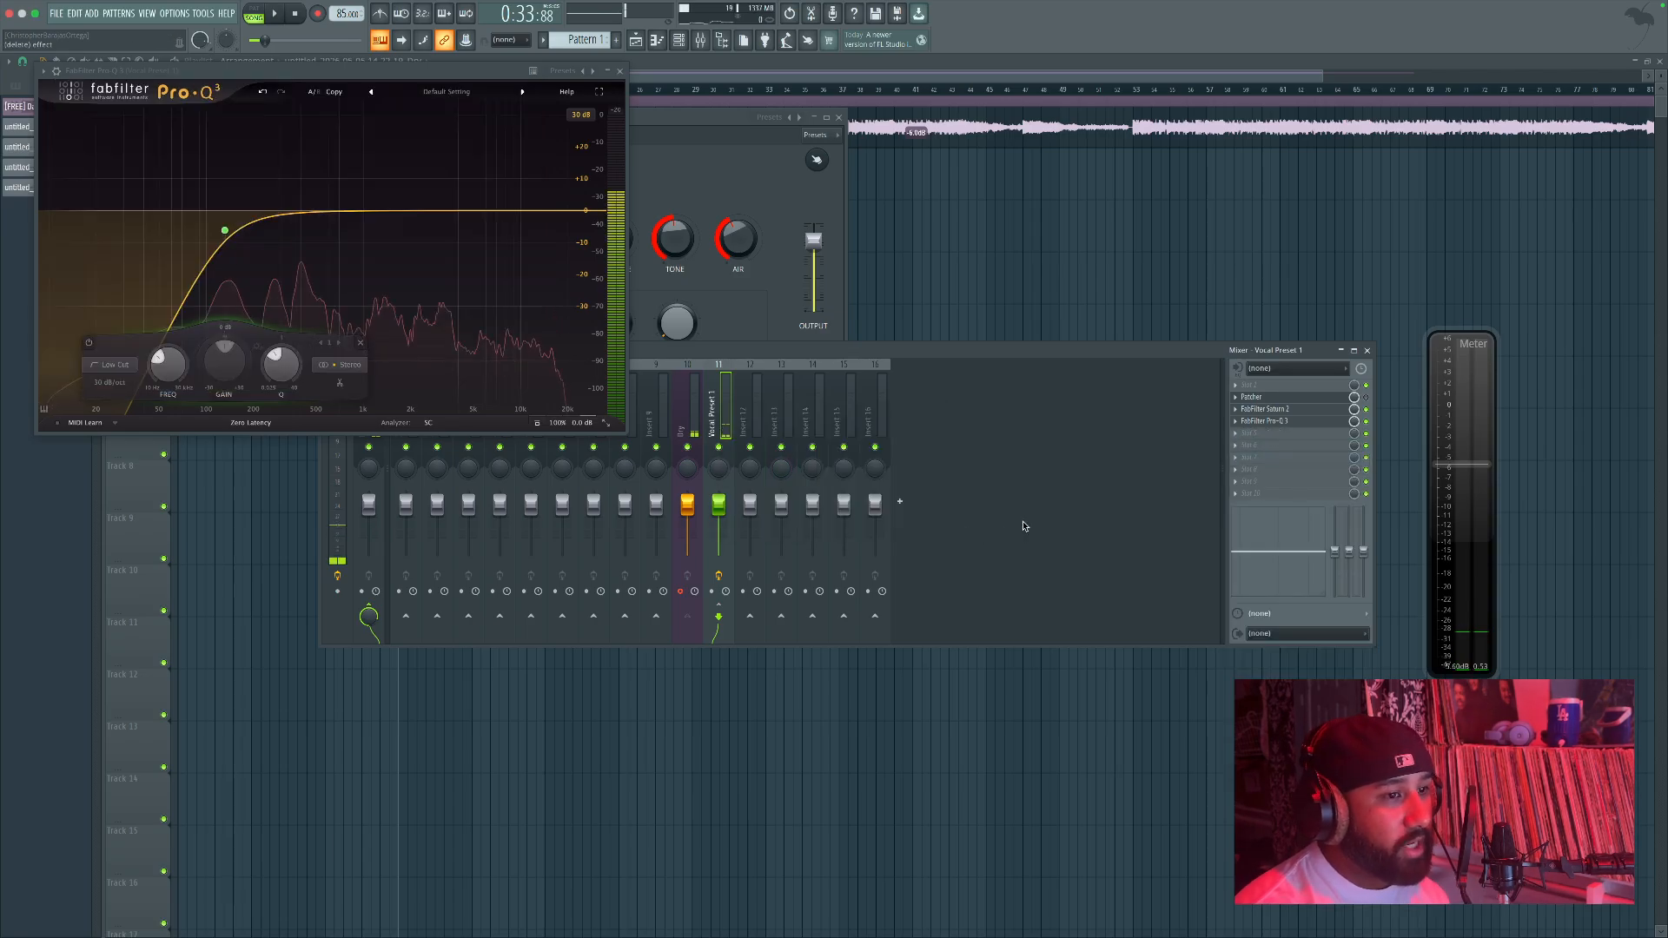
Step: Add Pitcher to the empty first effect slot above Patcher on Vocal Preset 1
left_click(1235, 389)
mouse_move(1250, 397)
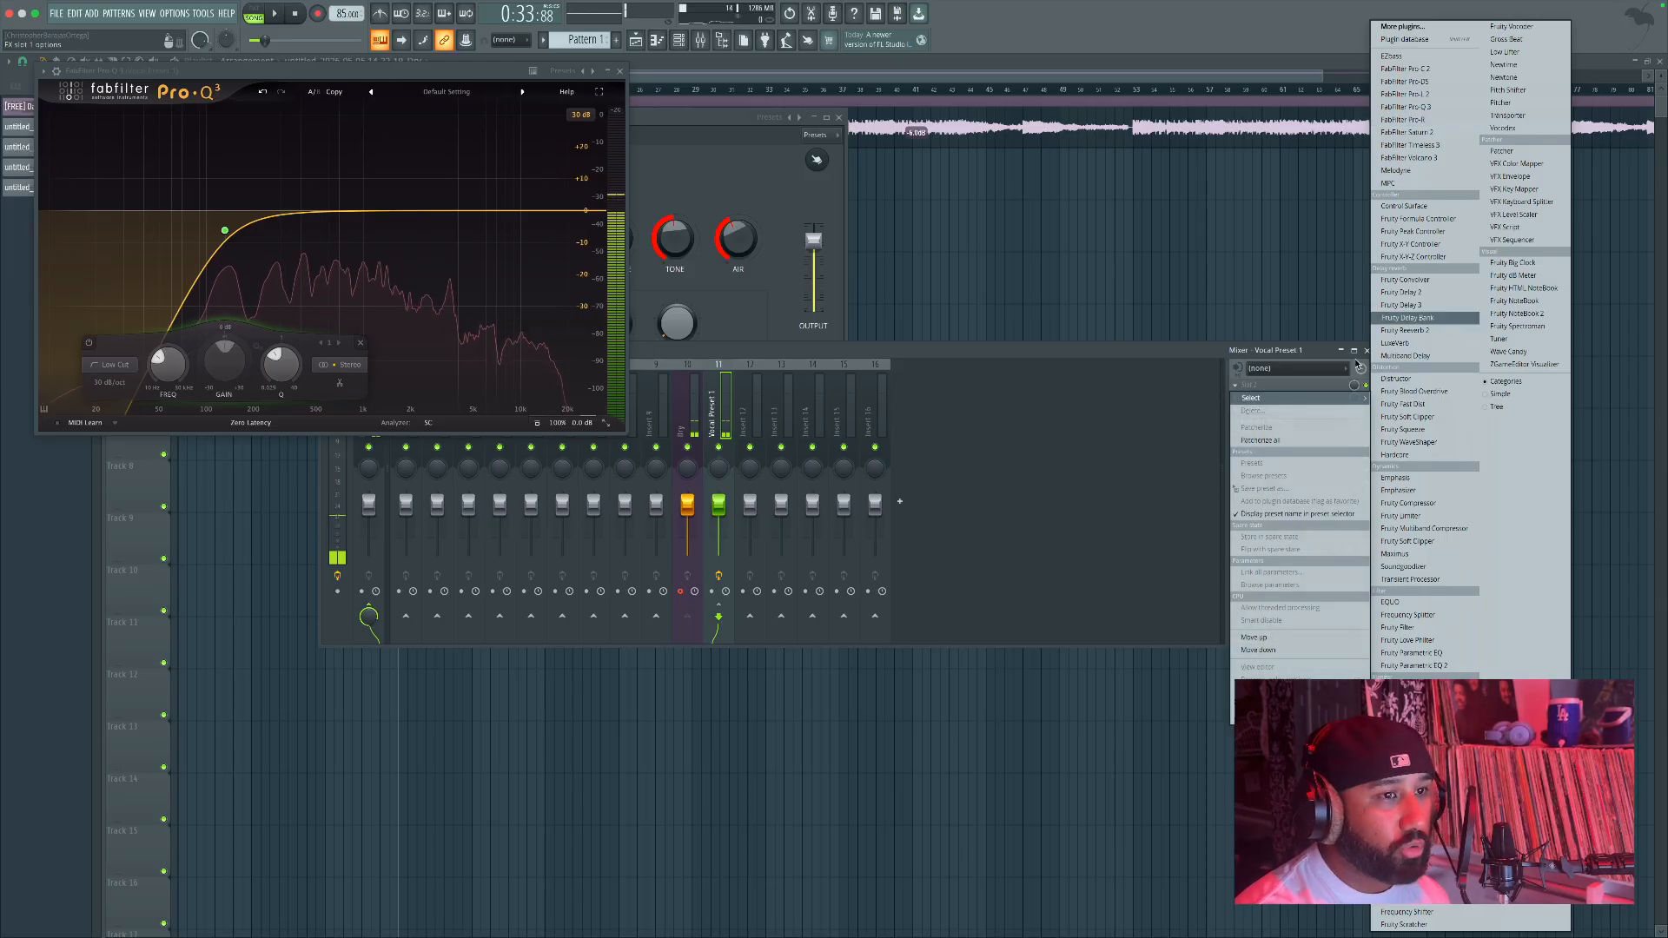
left_click(1501, 102)
left_click(1272, 388)
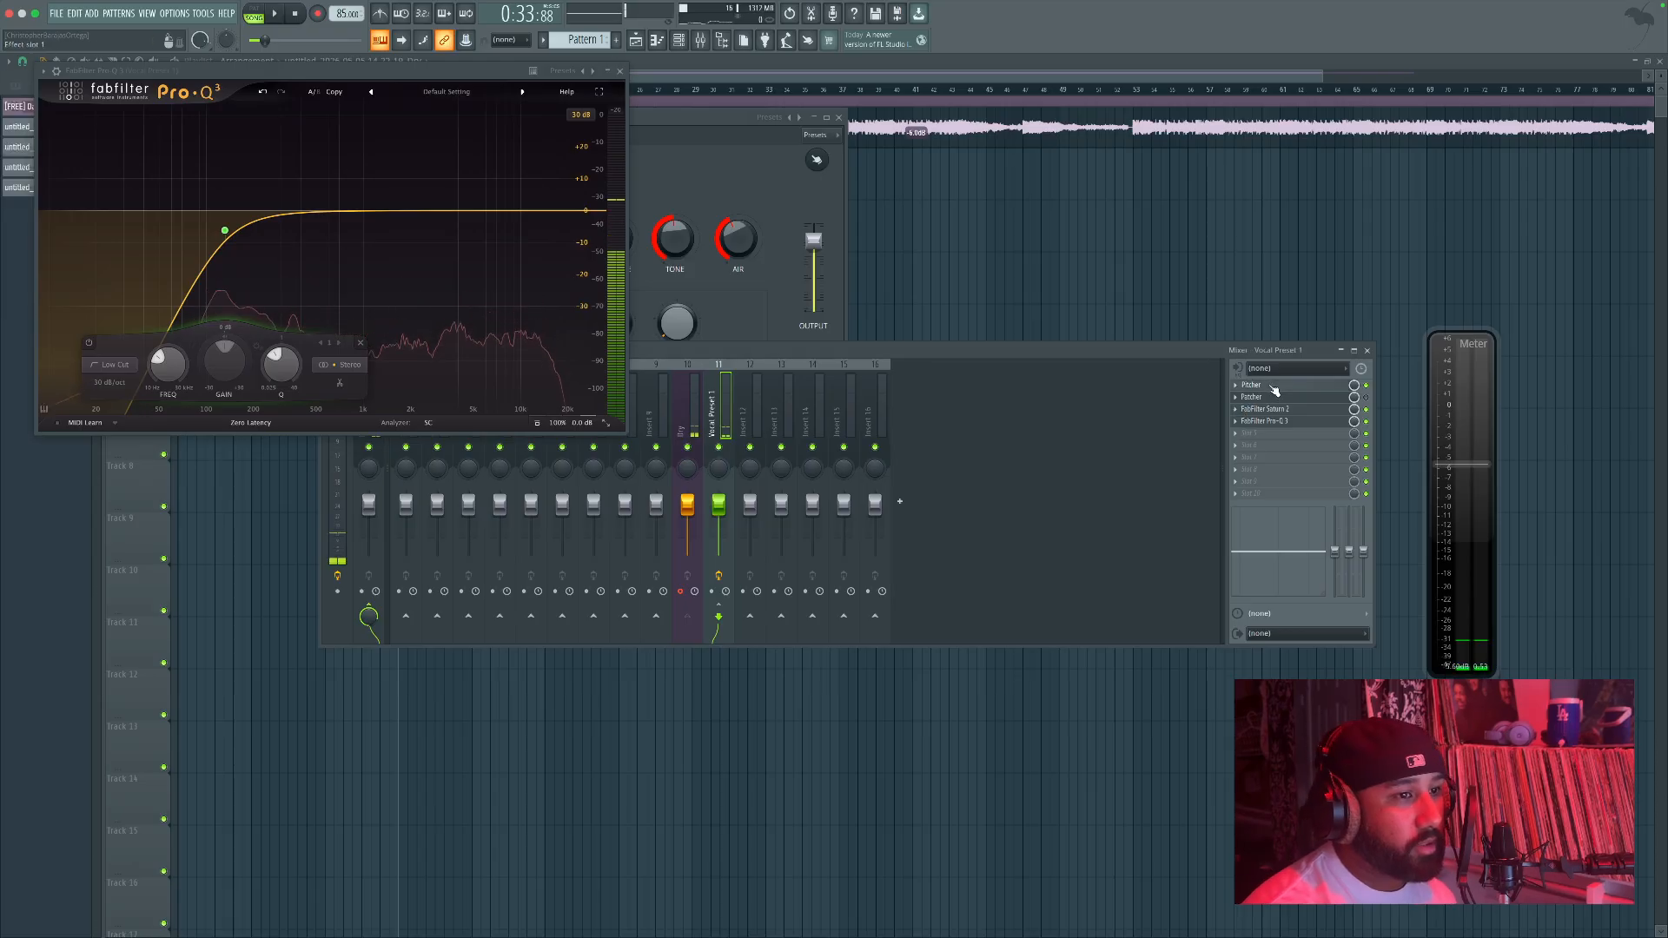
left_click(1268, 389)
Step: Delete FabFilter Pro-Q 3 and FabFilter Saturn 2 from the Vocal Preset 1 effects chain
left_click(1234, 424)
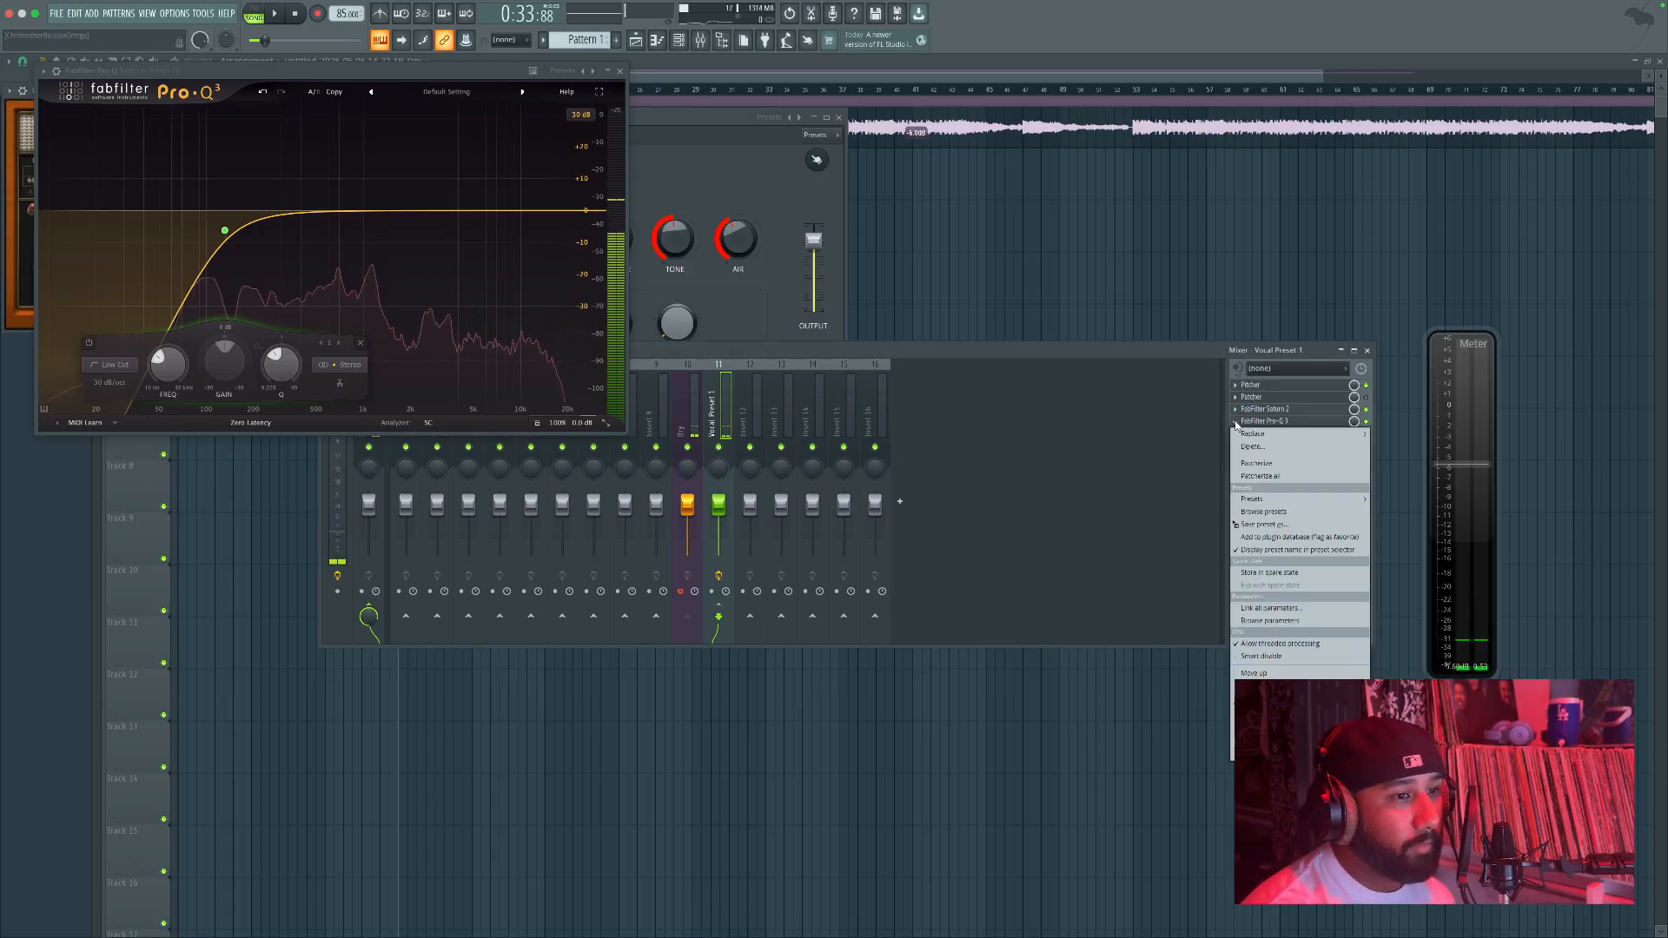
left_click(1260, 453)
left_click(869, 518)
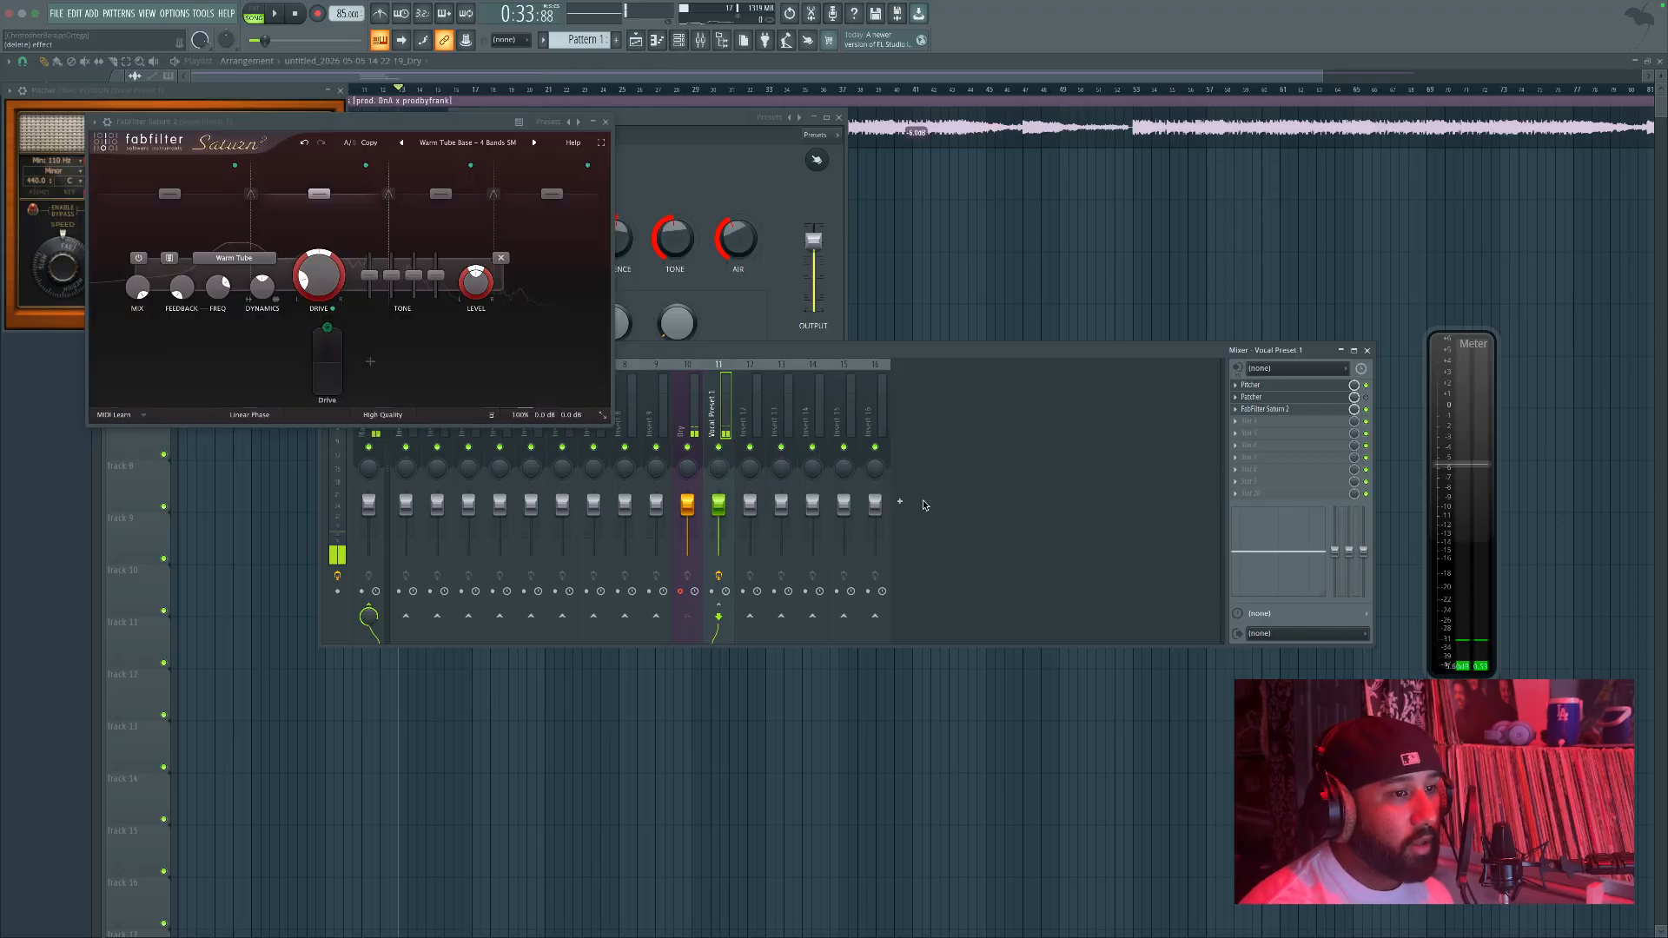
left_click(1235, 410)
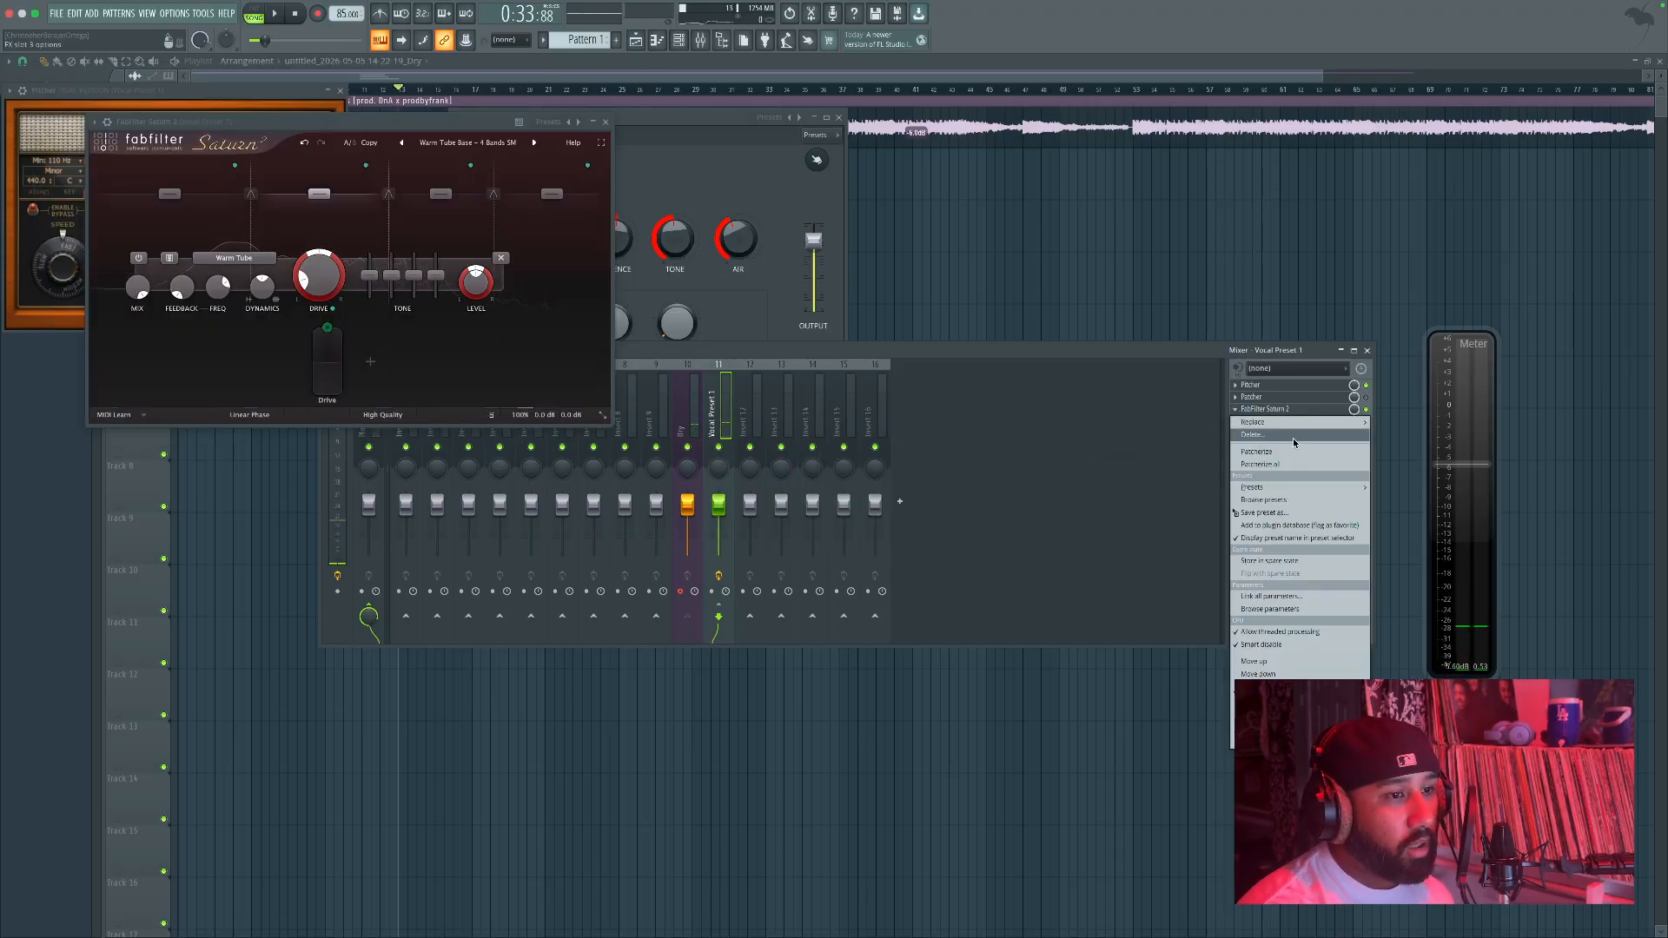
left_click(1277, 435)
key("Return")
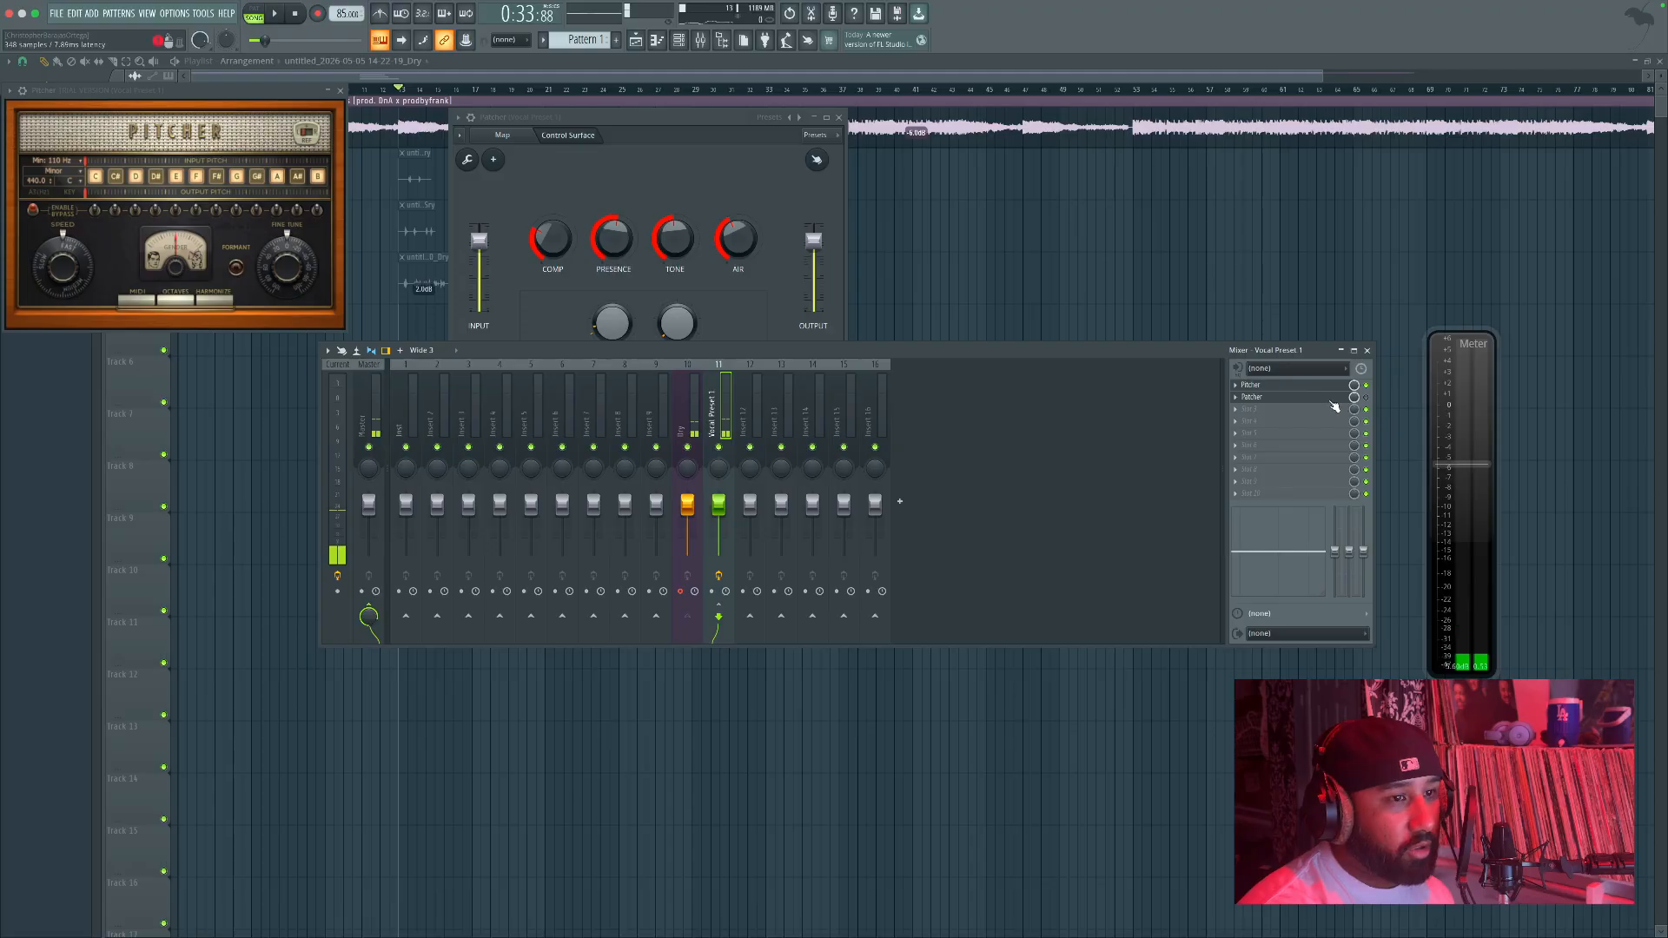
Step: Bring up the Pitcher plugin window and change the scale used for its pitch correction
left_click(1294, 390)
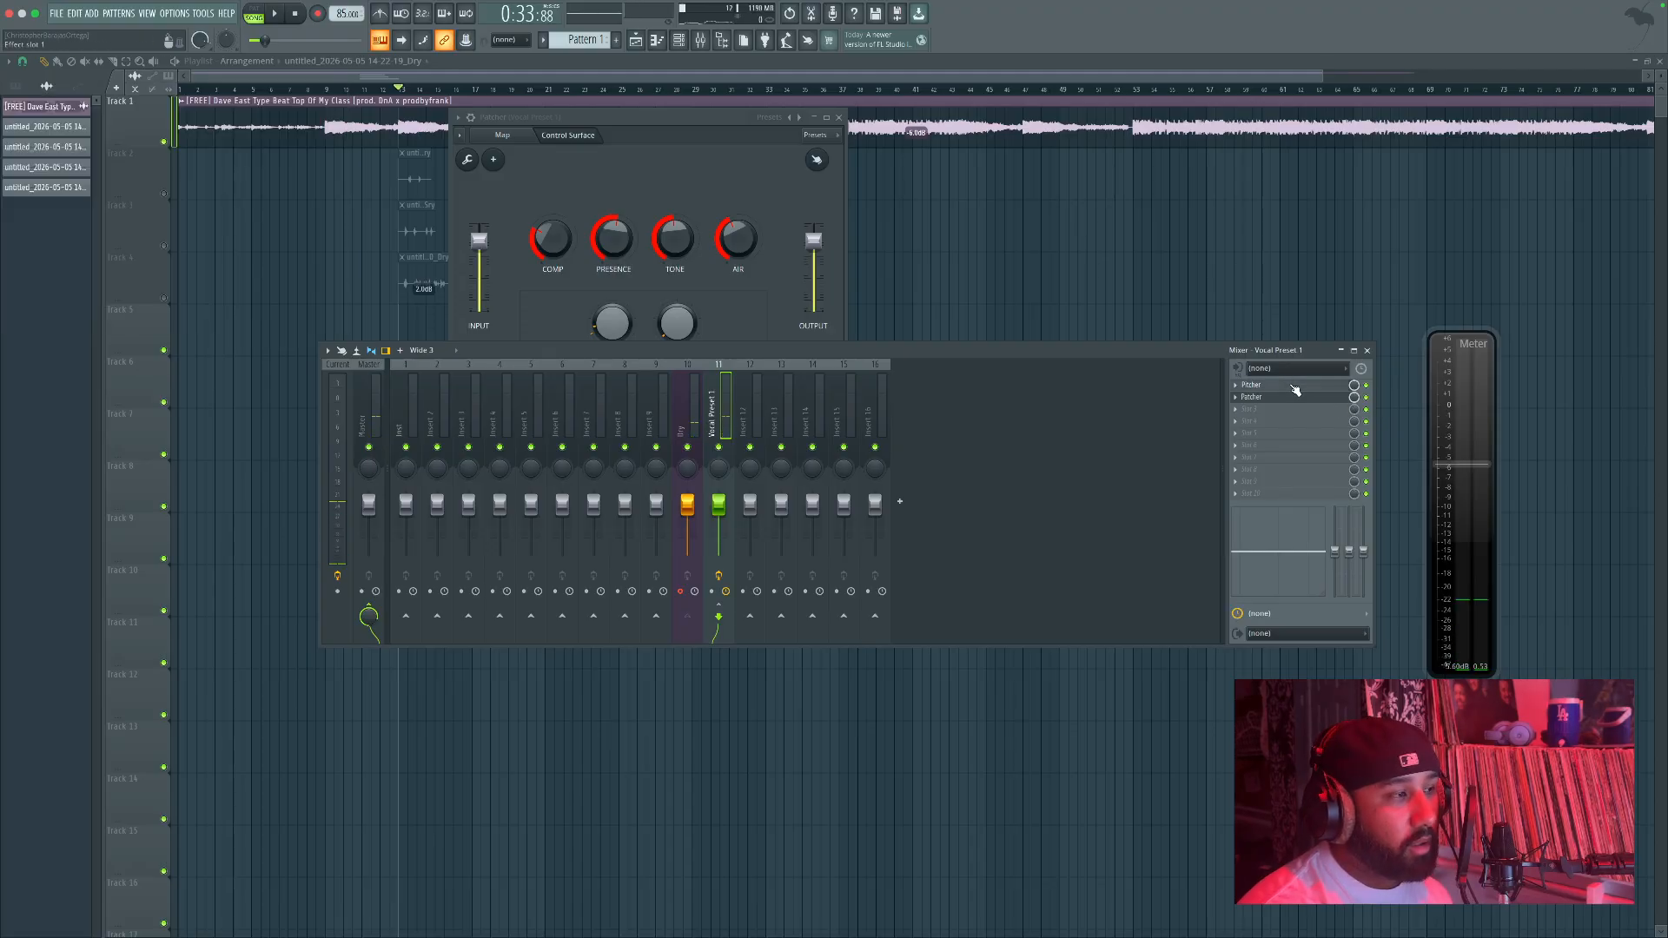
left_click(1294, 390)
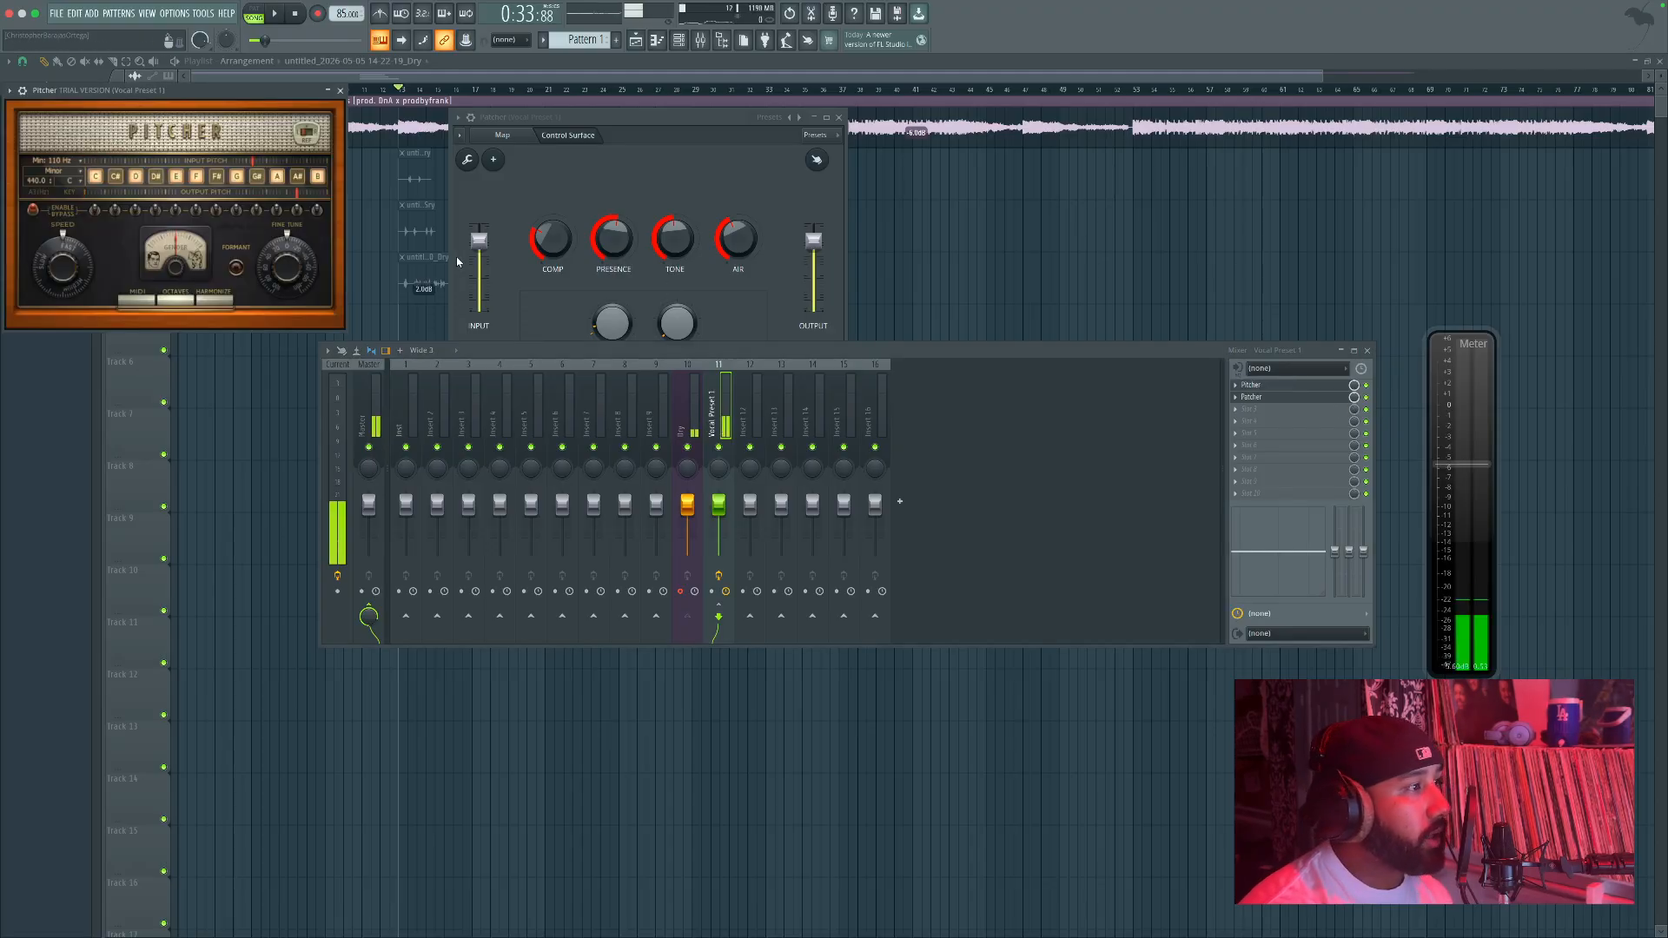
left_click(62, 180)
left_click(105, 136)
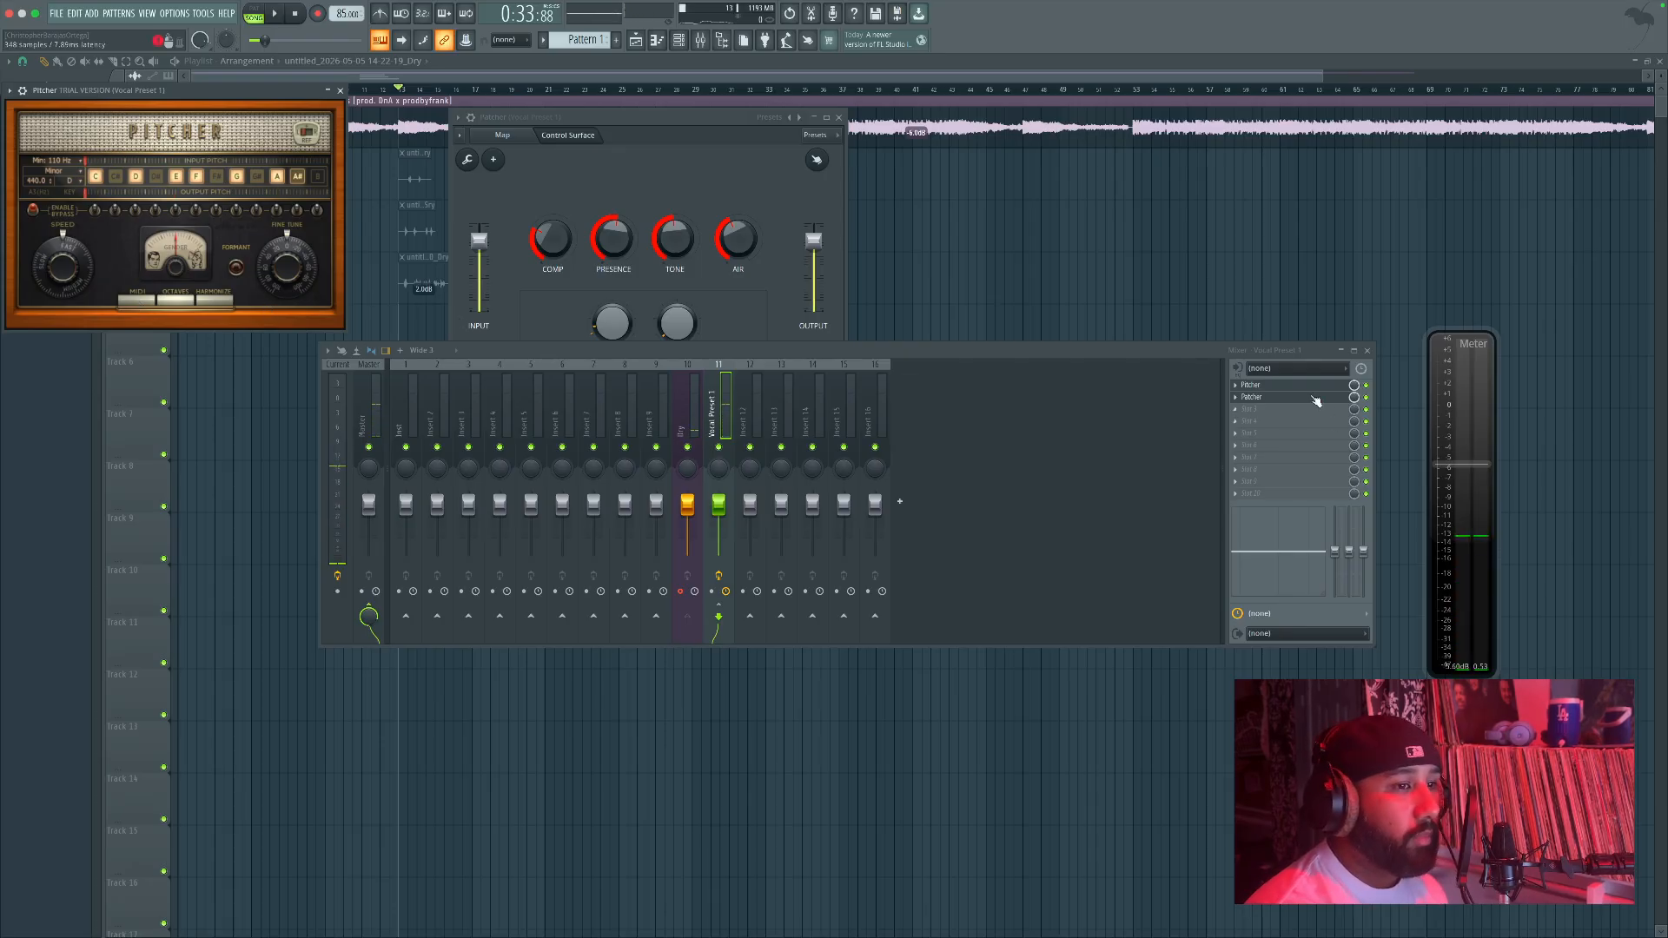
Step: Delete Pitcher from the first effect slot of Vocal Preset 1
left_click(1235, 384)
left_click(1272, 433)
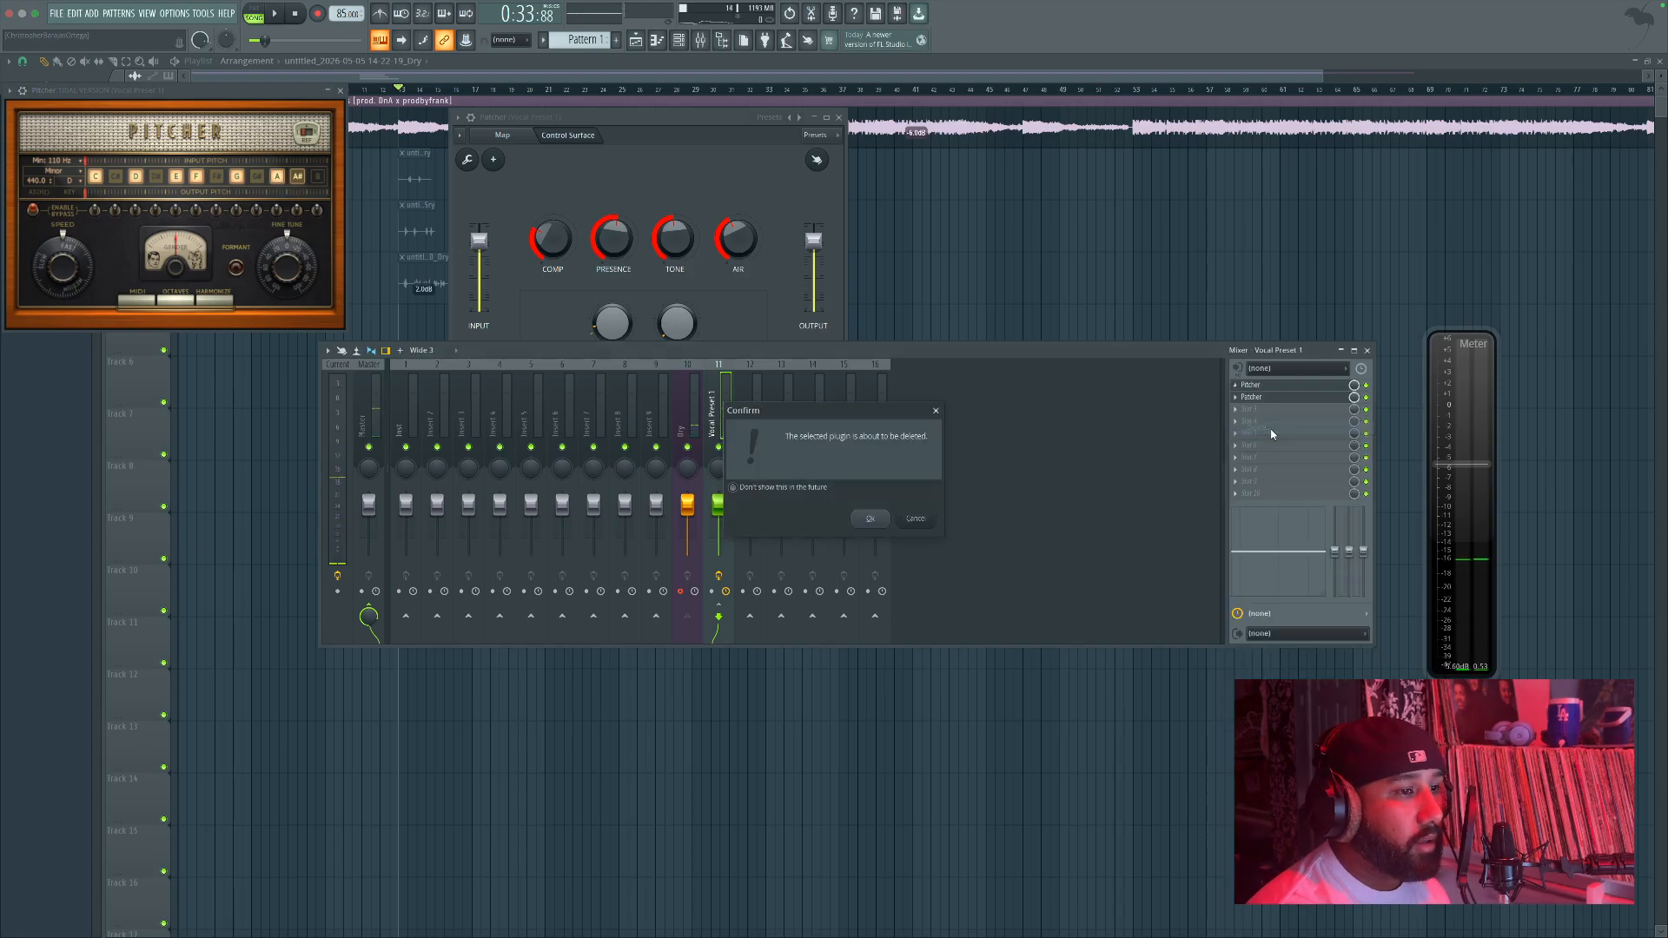
left_click(867, 517)
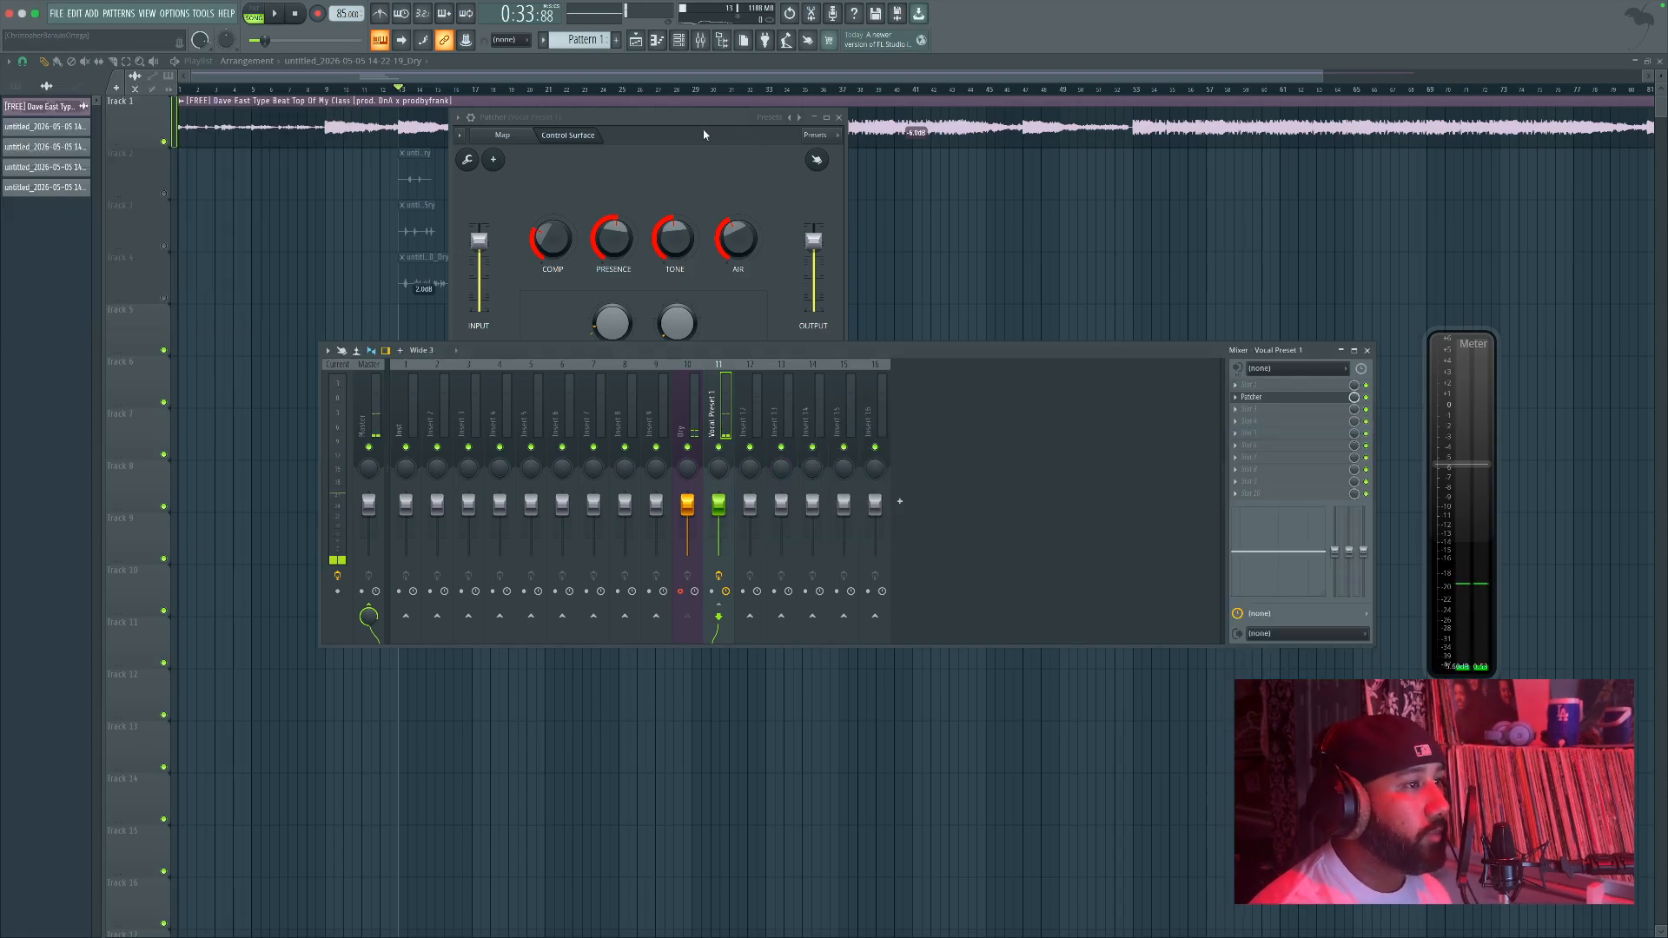
Step: Move the Patcher window to the middle of the workspace and re-enable Patcher on the vocal track
left_click_drag(708, 117, 960, 154)
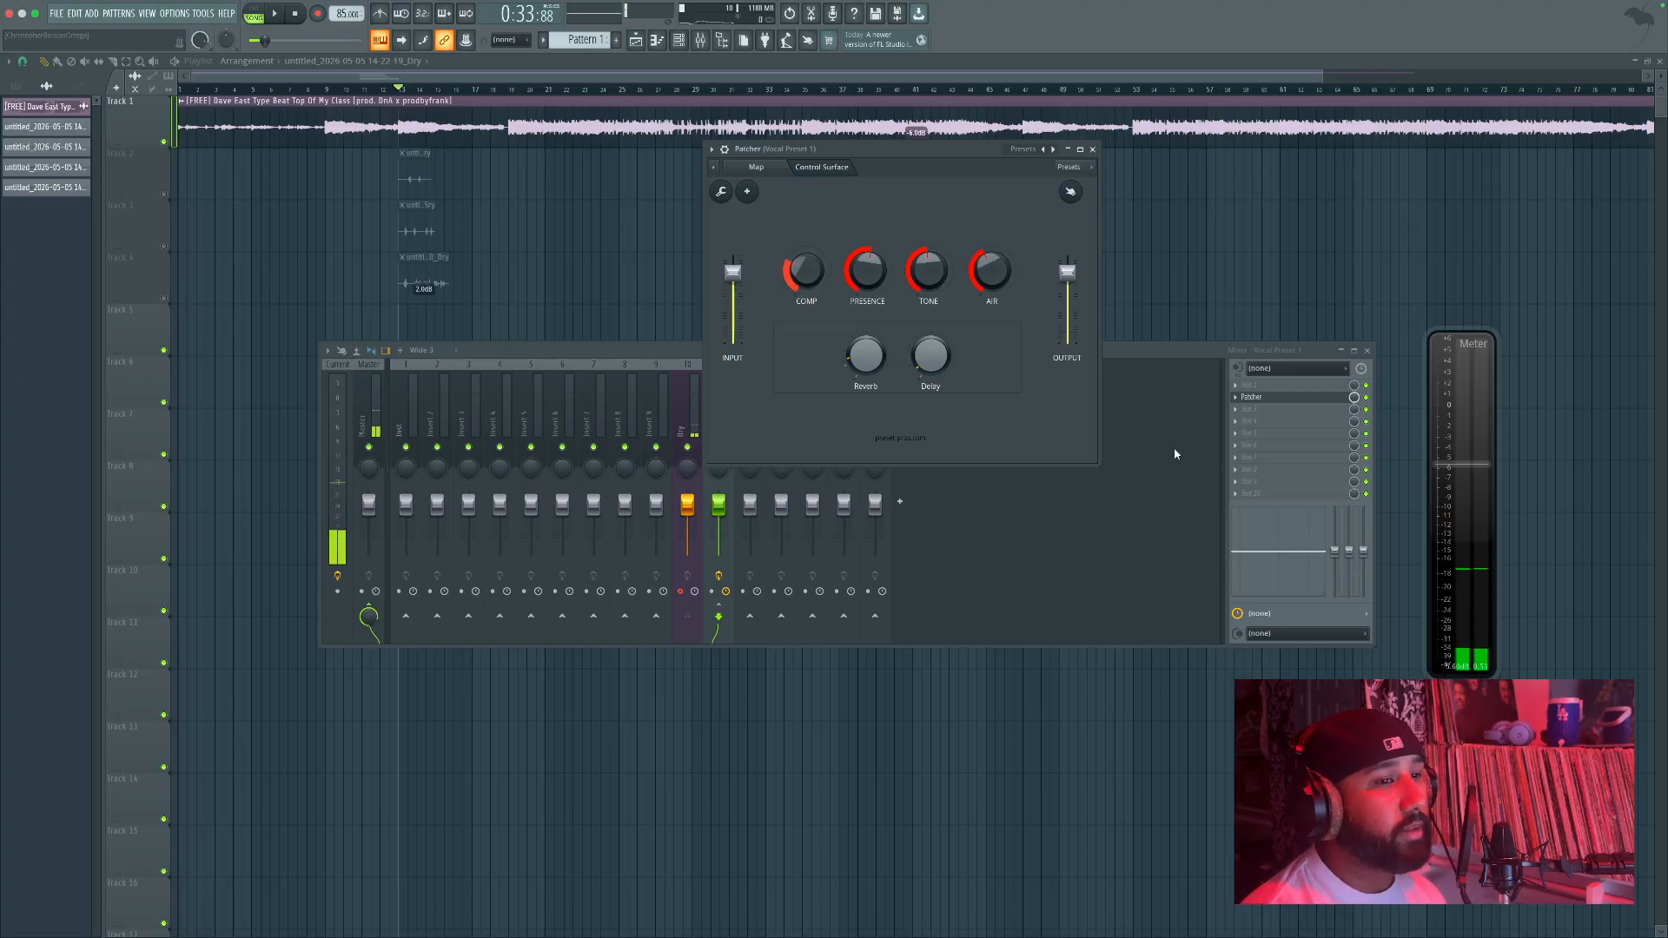
left_click(1367, 402)
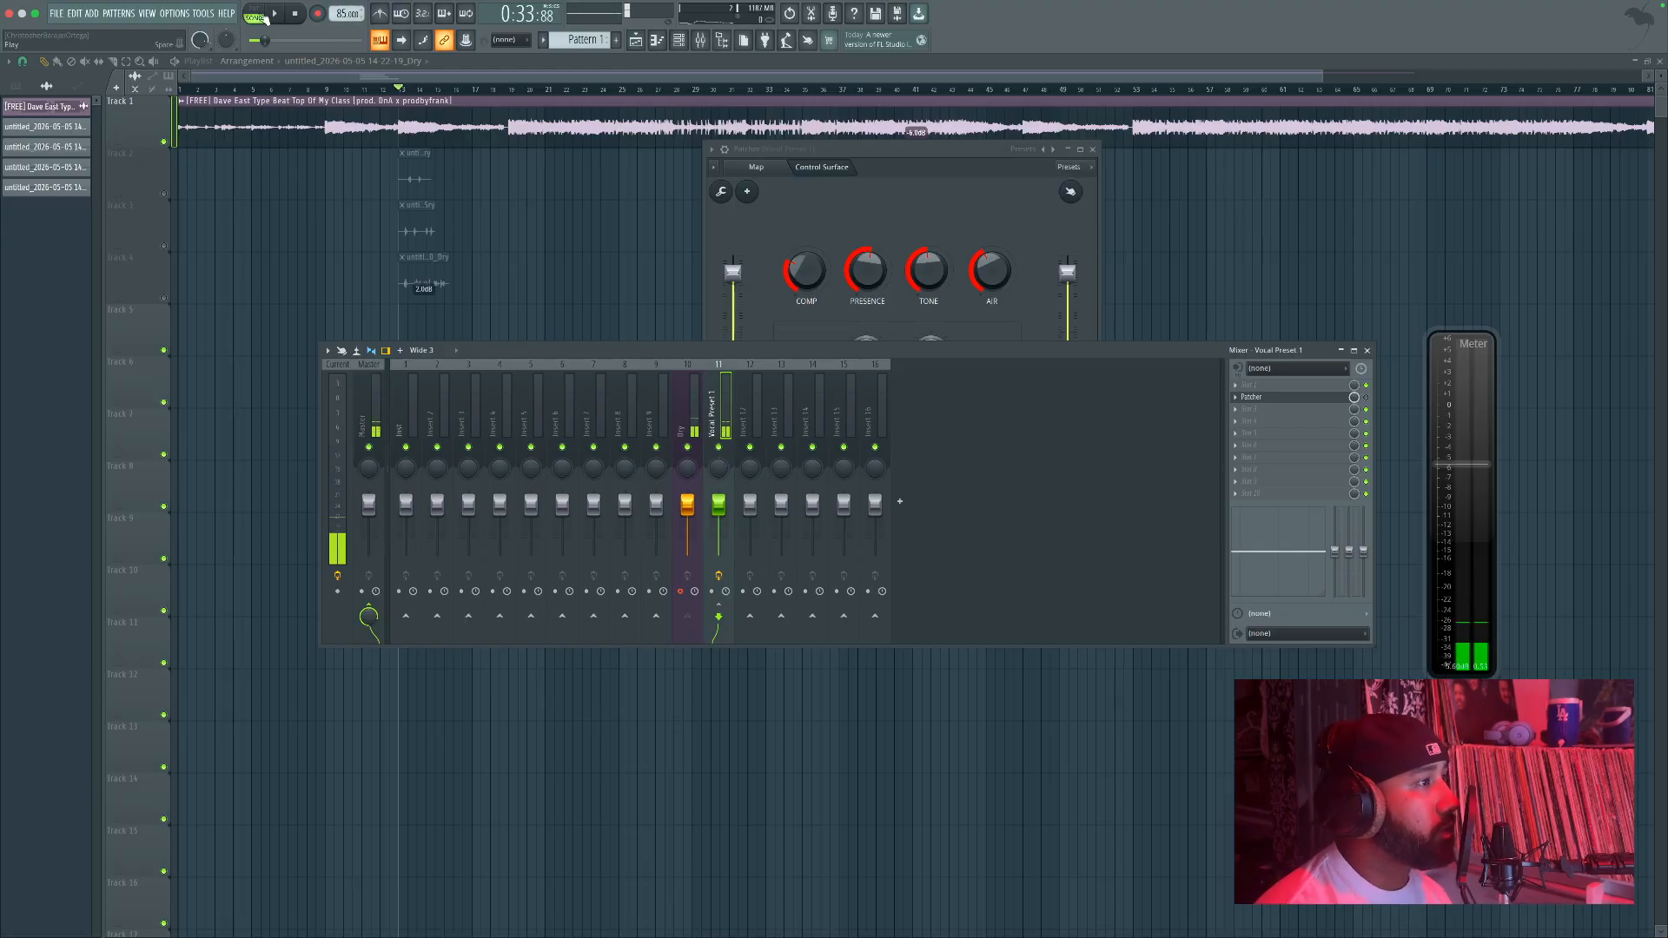
Step: Check the buffer length in the audio settings and the Dry track's routing into Vocal Preset 1
left_click(163, 19)
left_click(187, 46)
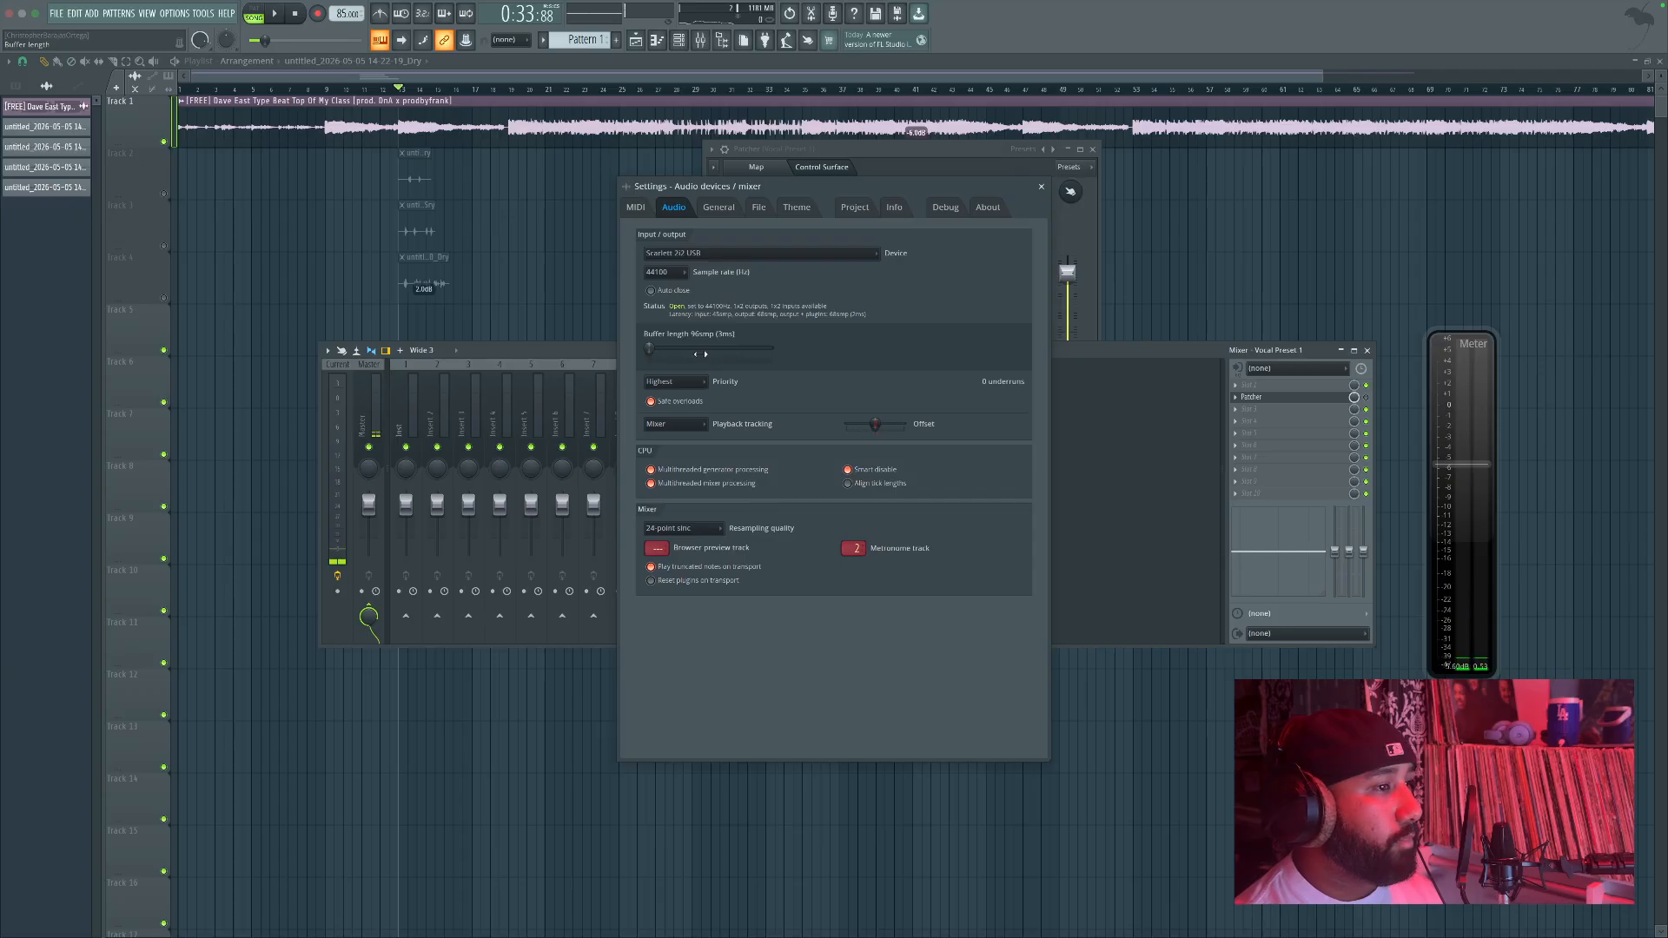
left_click(1041, 186)
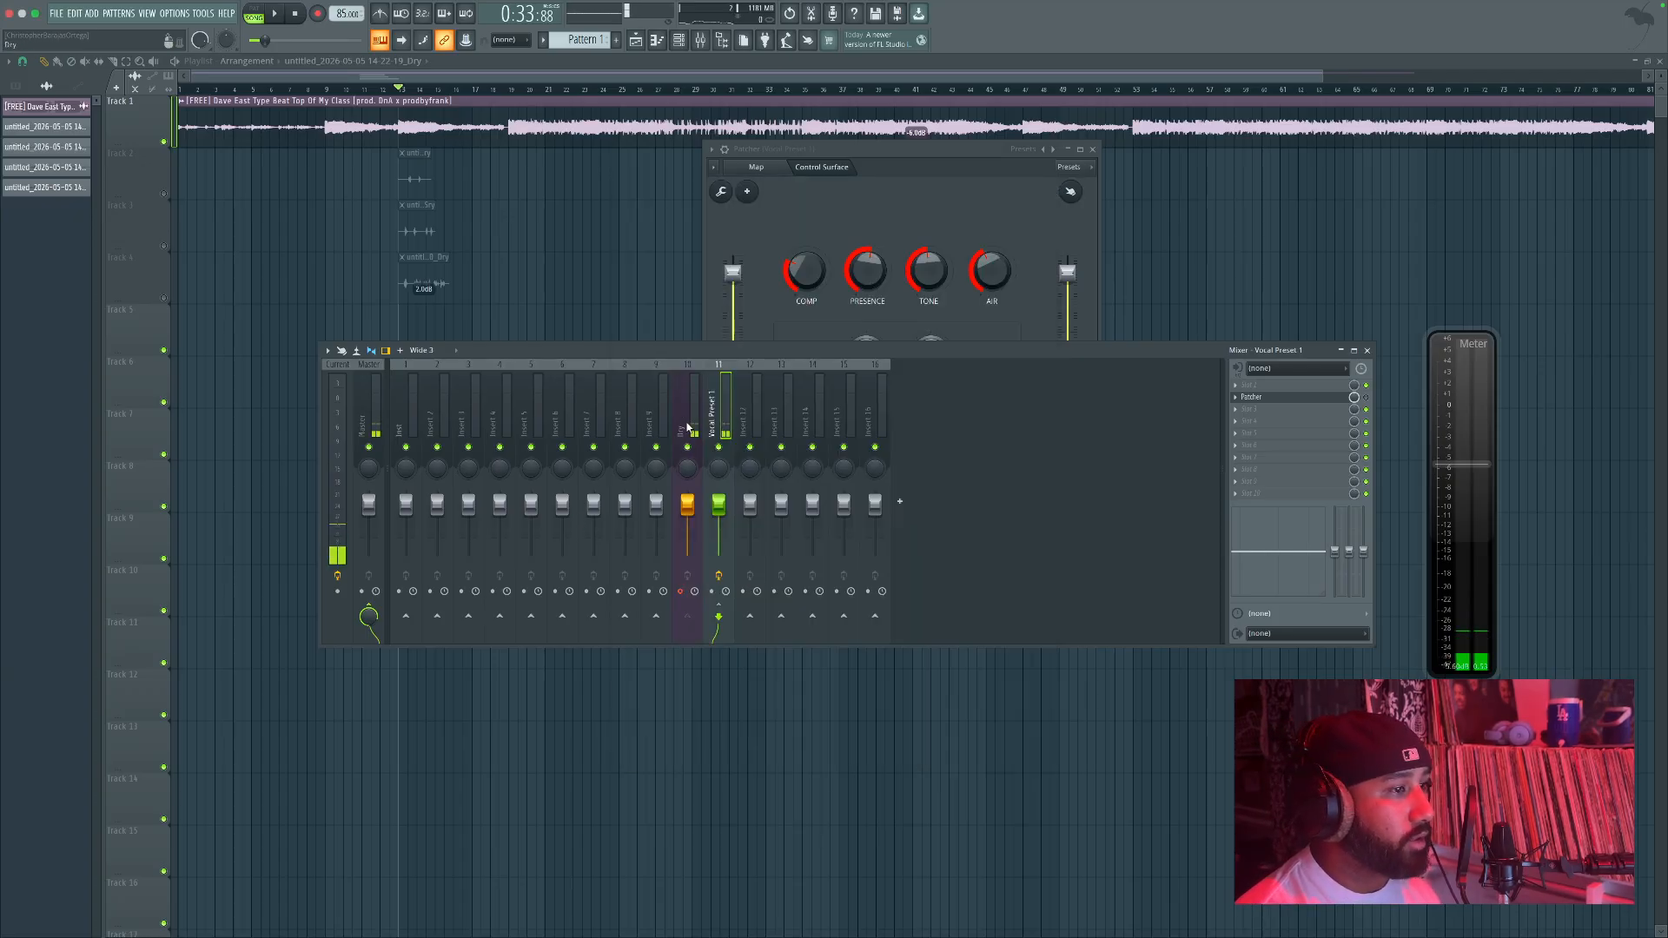
left_click(688, 426)
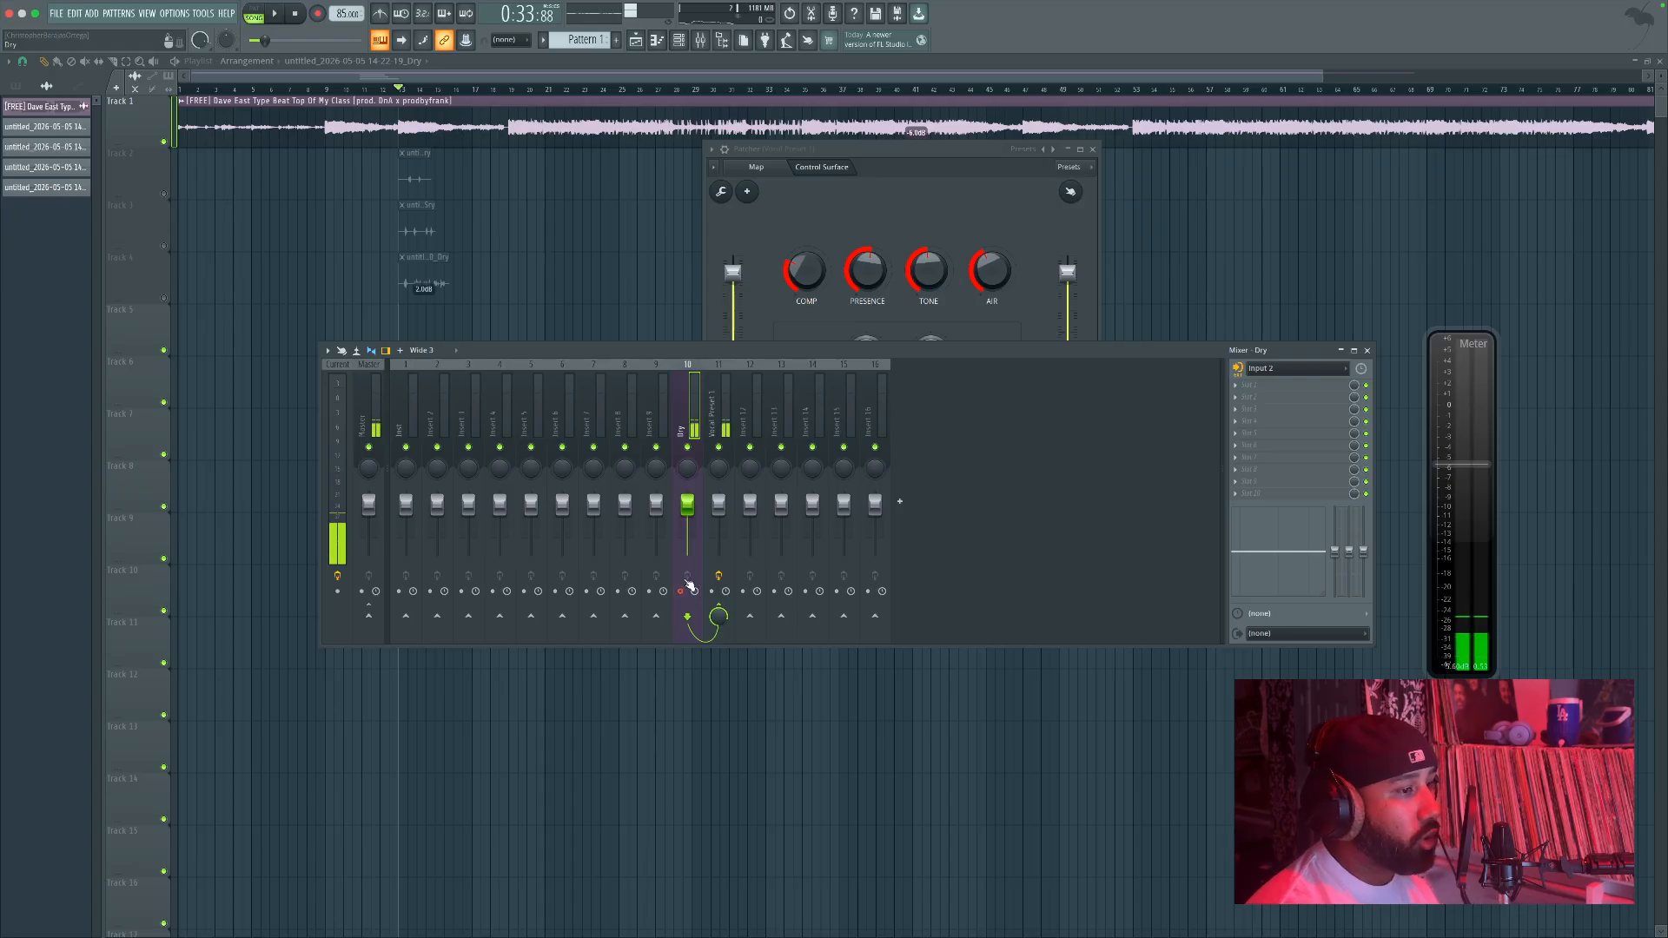
left_click(714, 403)
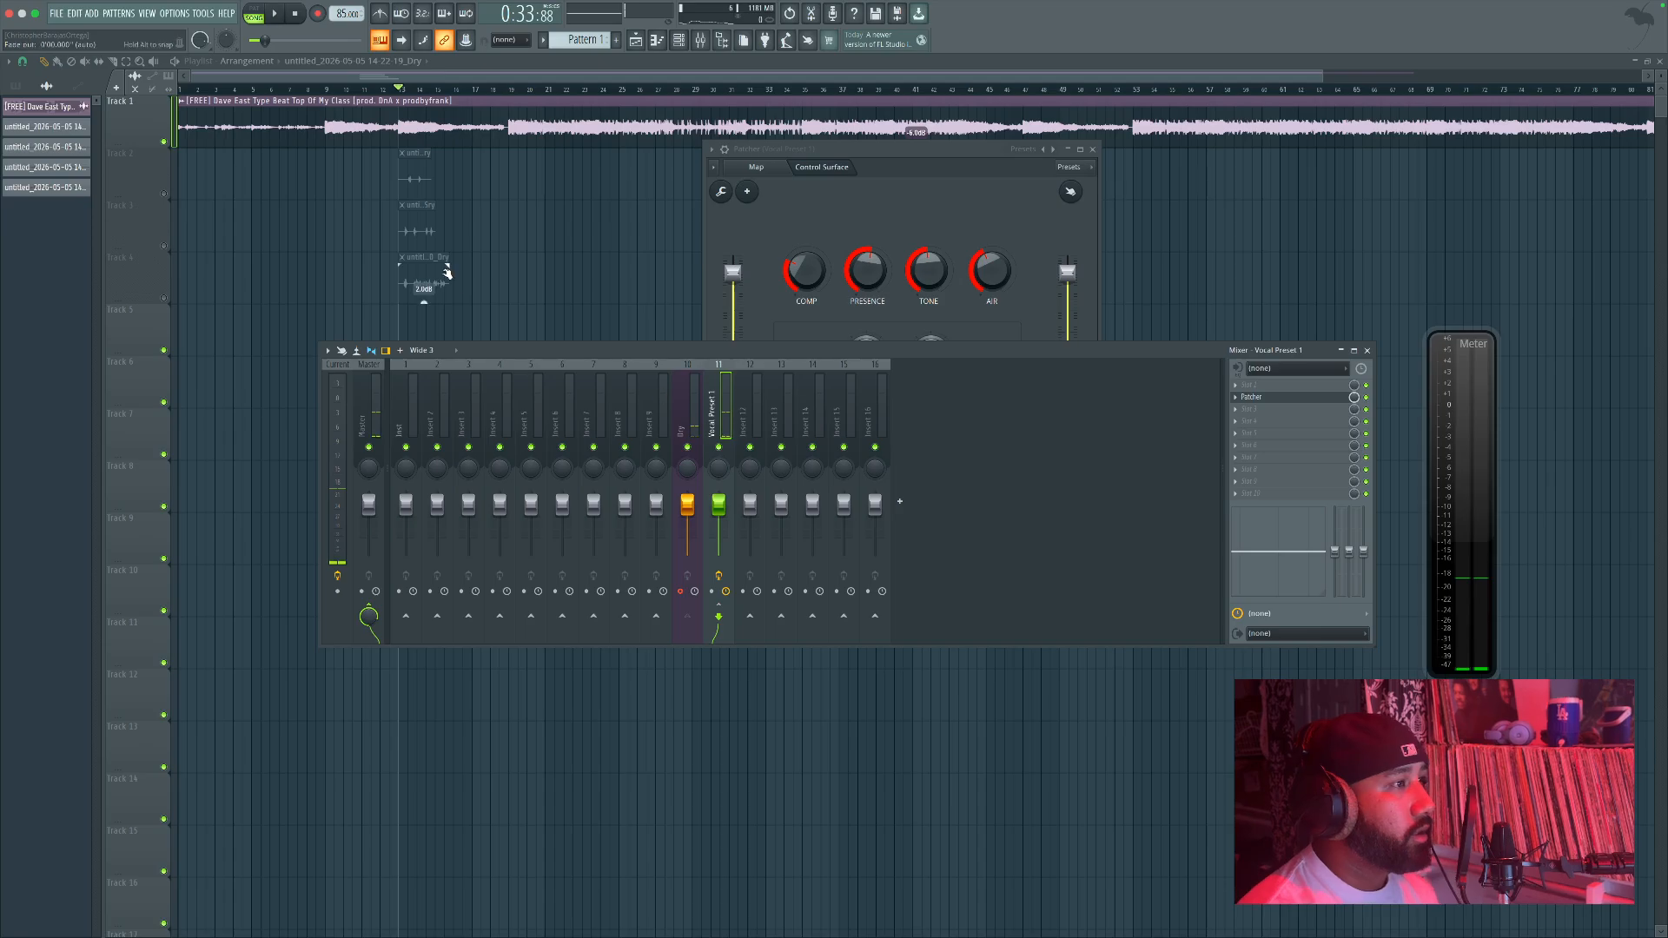
Step: Record a short vocal take from 0:33 with Patcher in front, and move the mixer below the Patcher window
left_click(1075, 284)
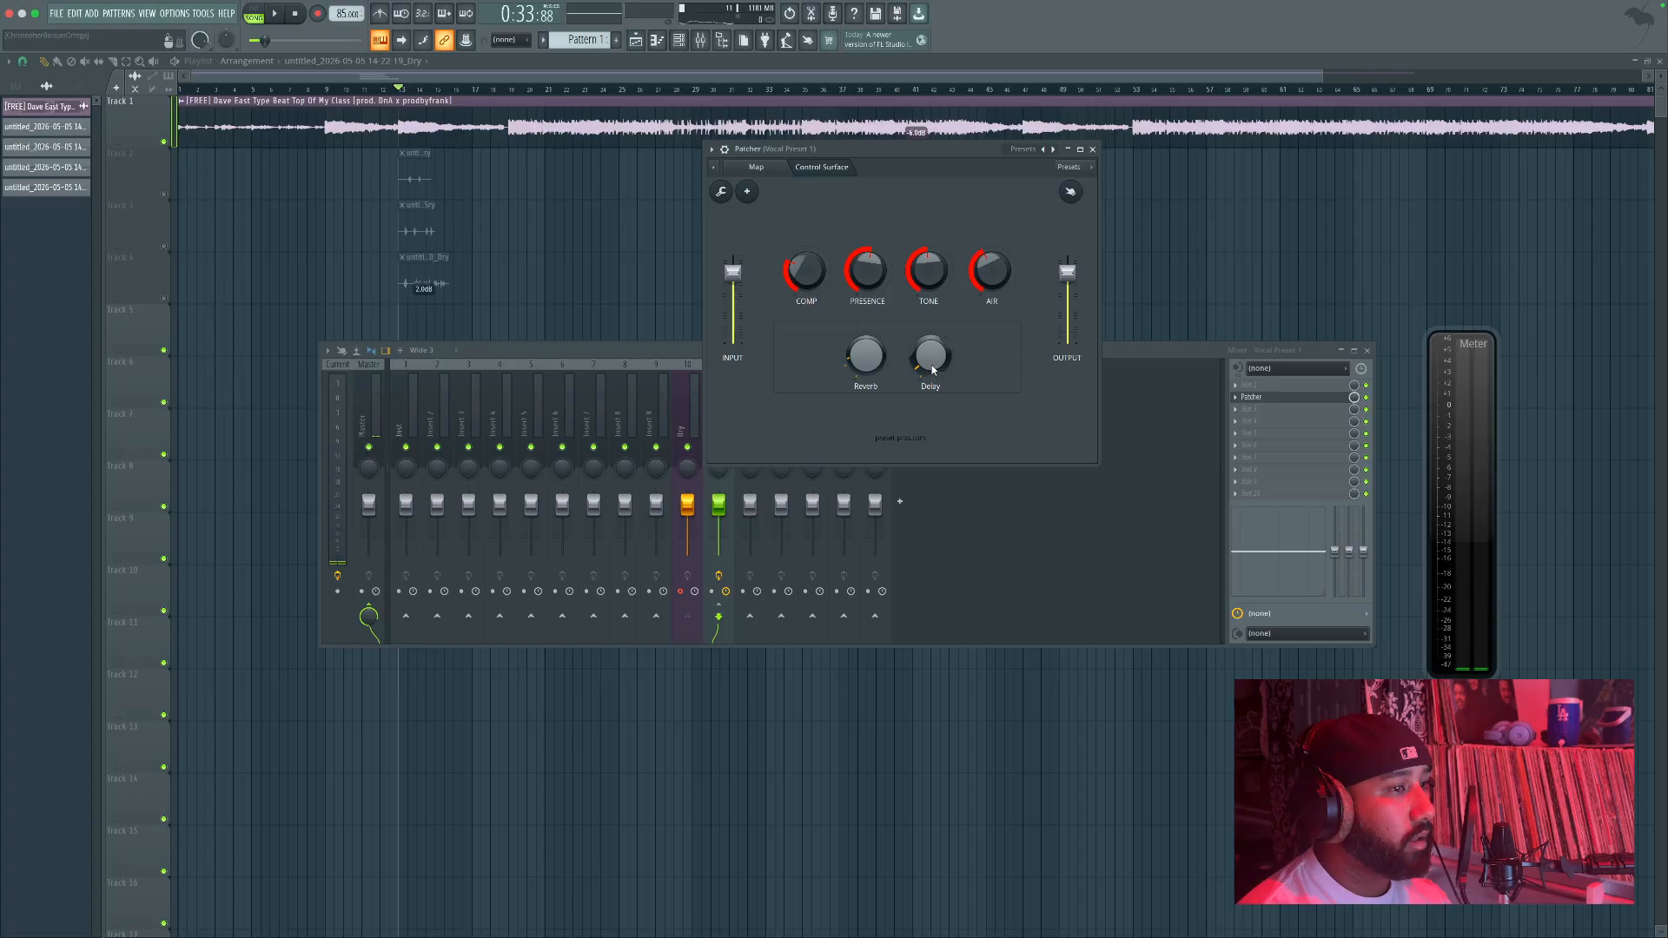
left_click(318, 13)
key("space")
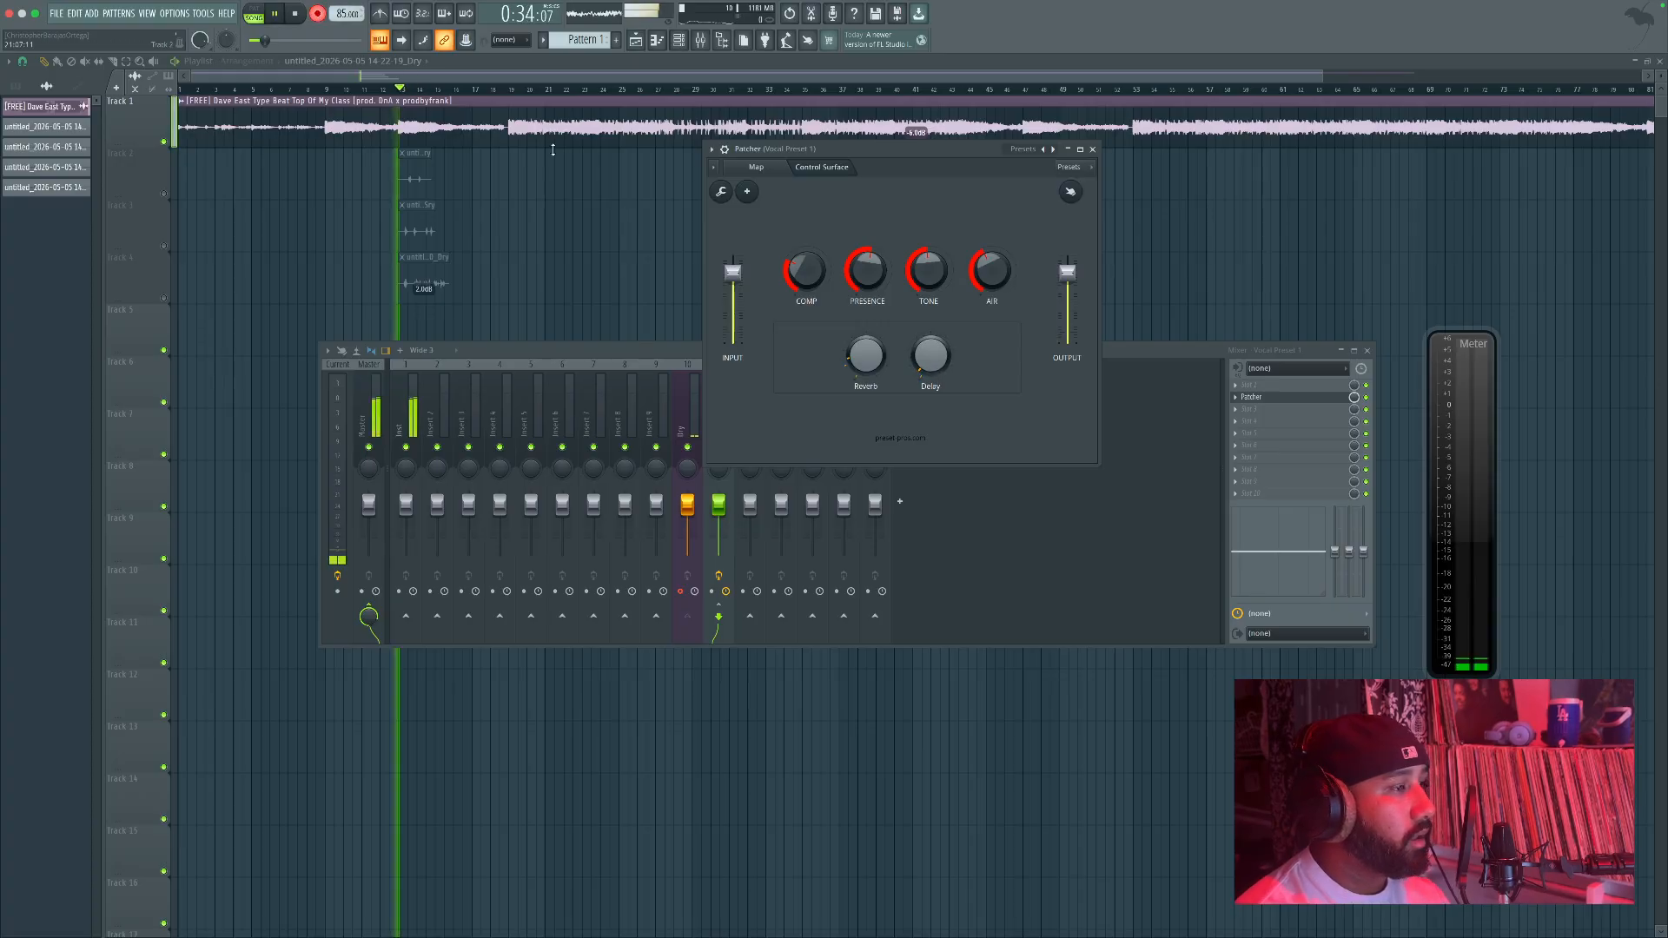
left_click(686, 410)
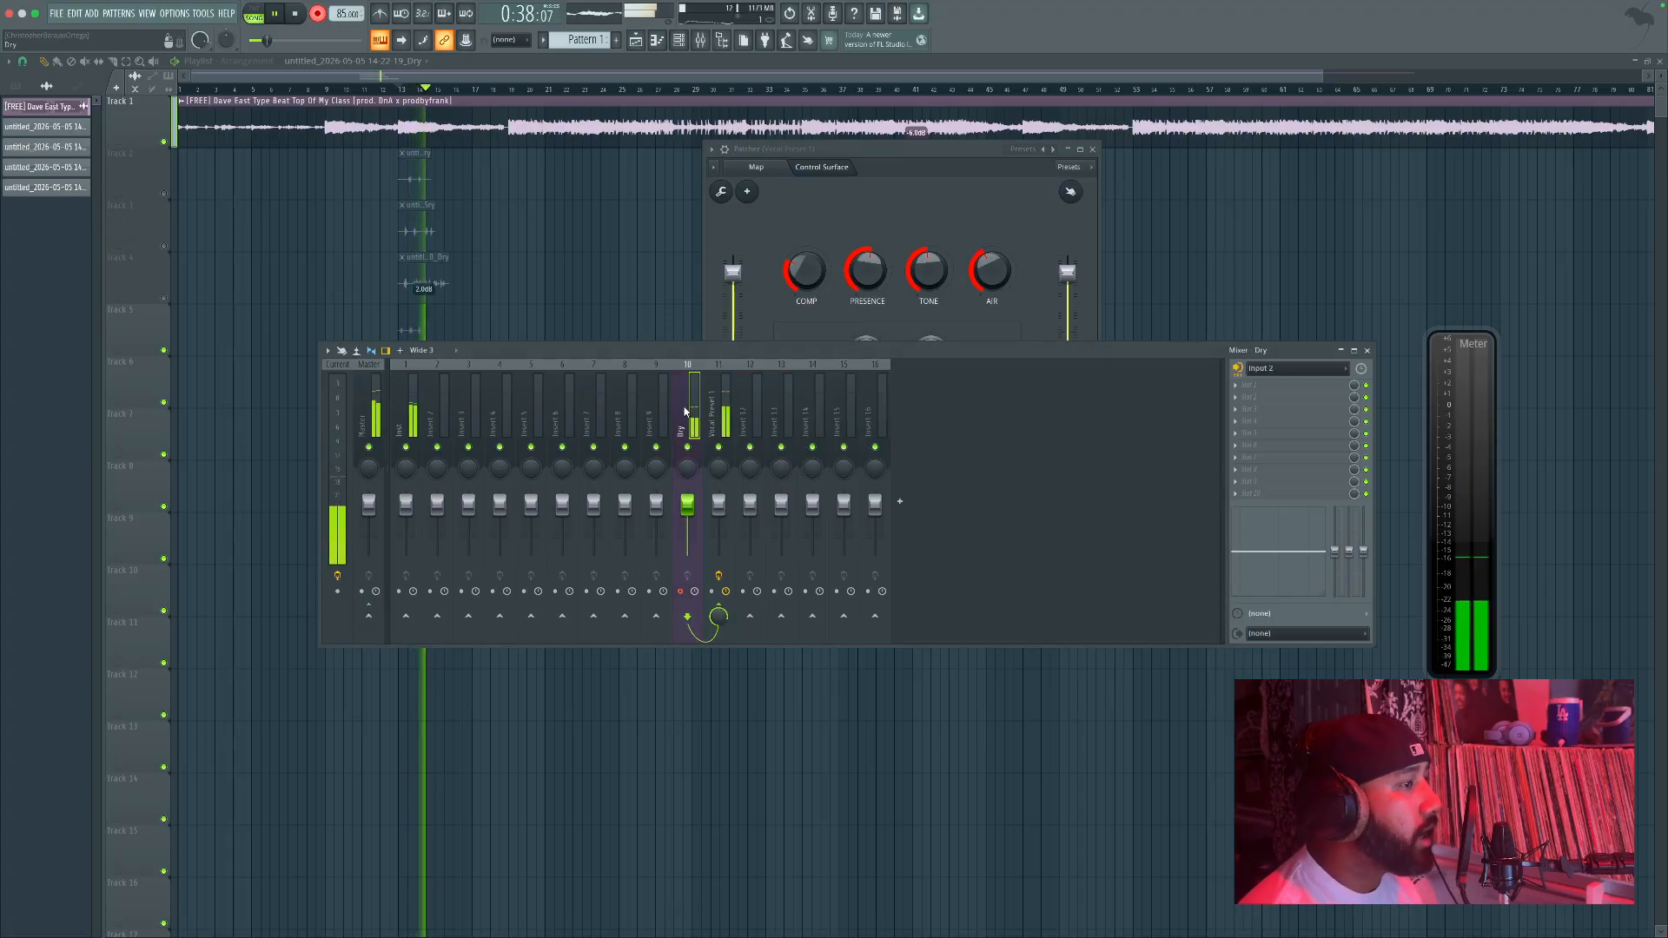
left_click_drag(669, 354, 662, 492)
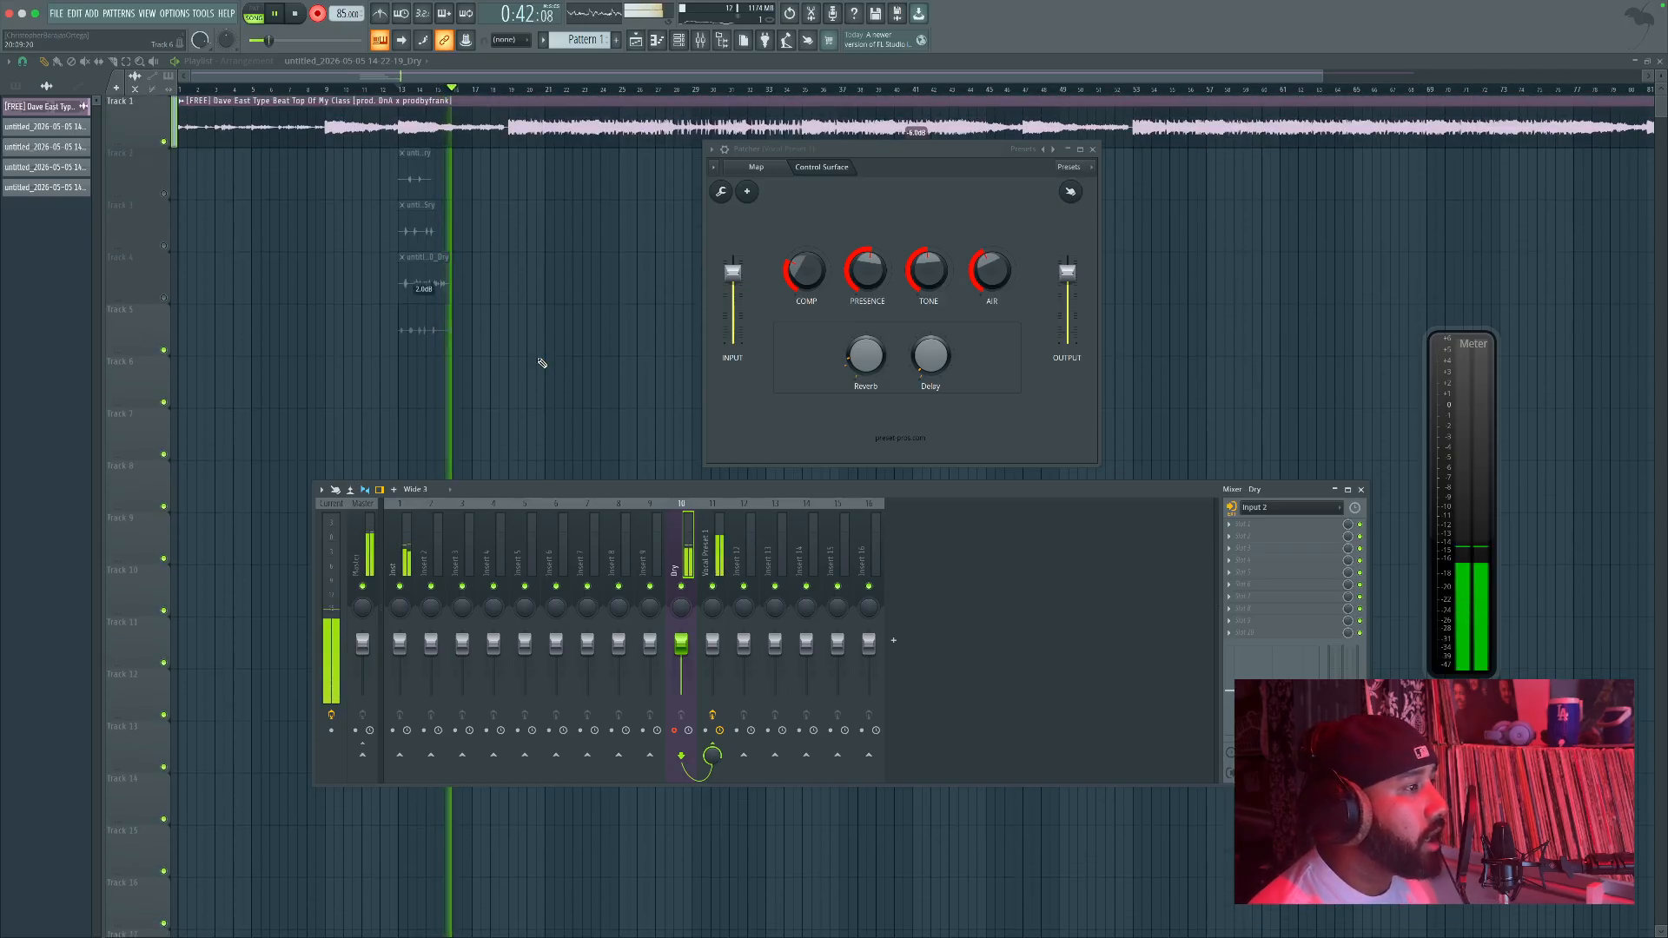
key("space")
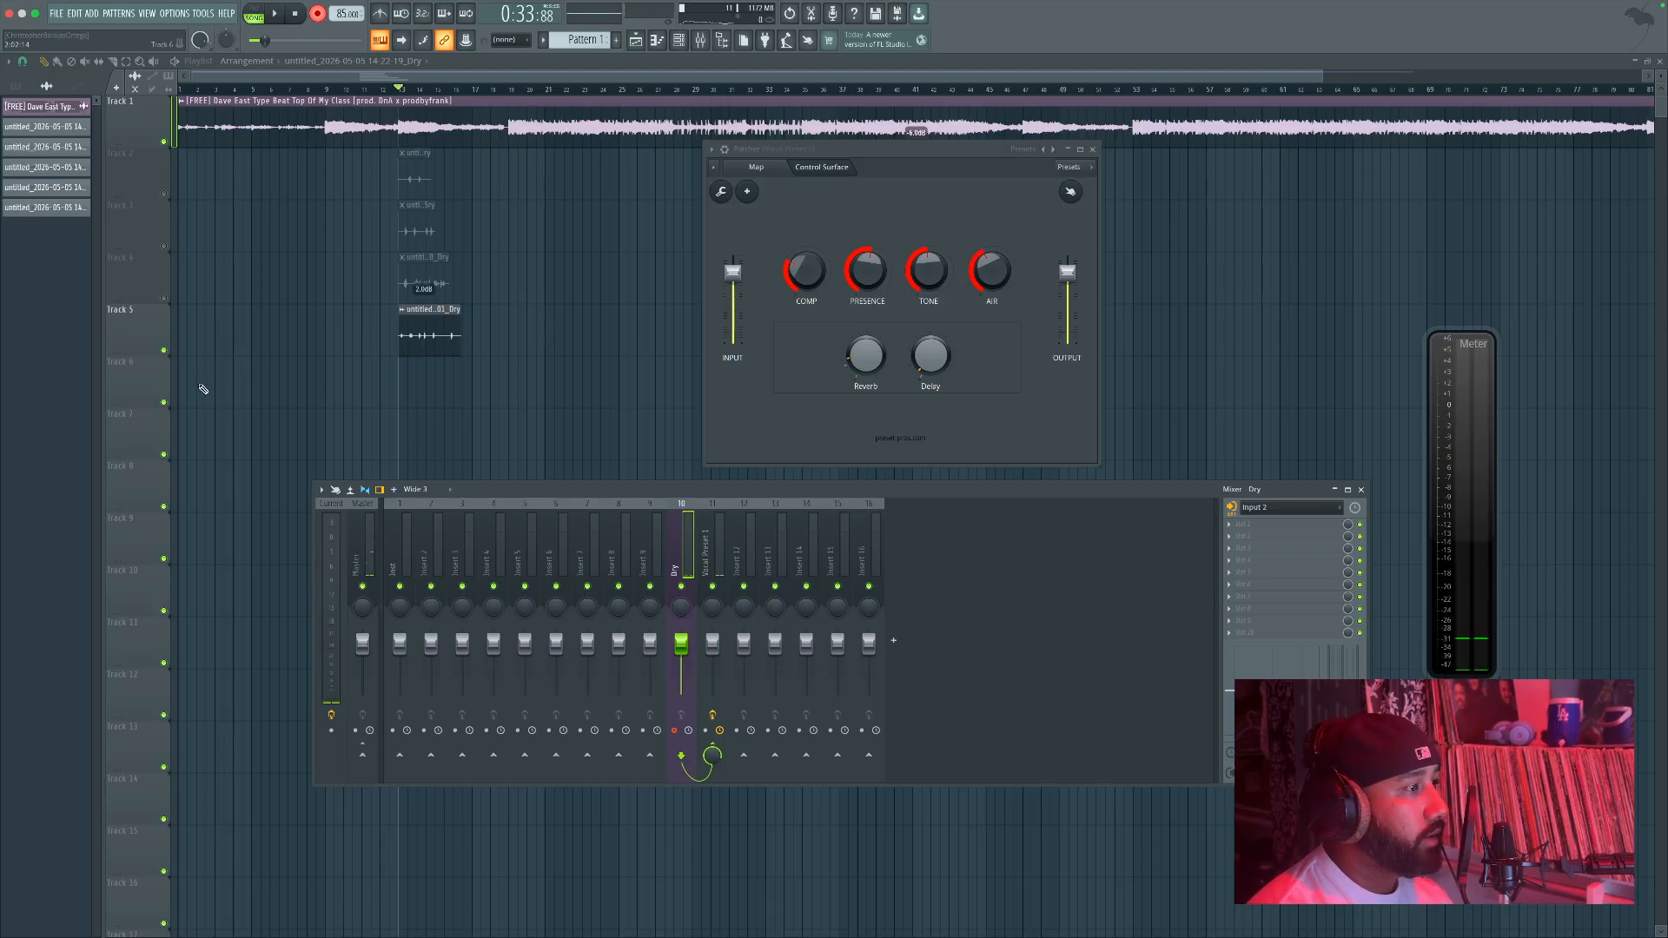
Step: Mute Track 5 and record a longer vocal take over the beat from 0:33 onto Track 6
left_click(164, 351)
key("space")
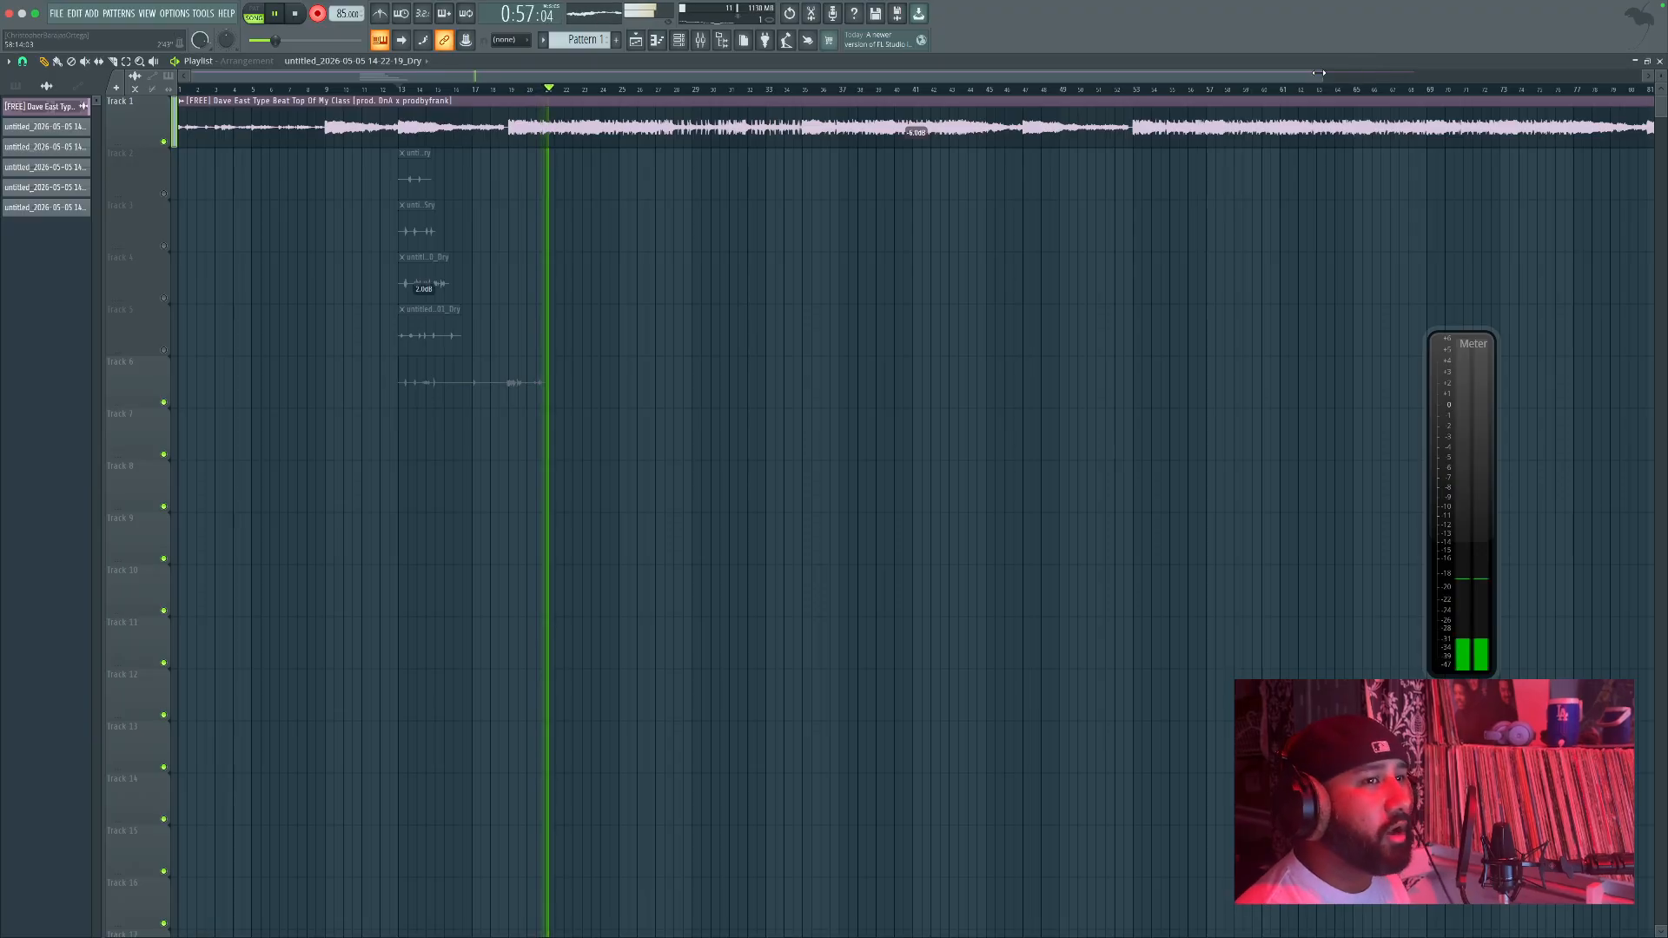
scroll(1074, 96, "up", 1)
left_click_drag(1073, 96, 851, 98)
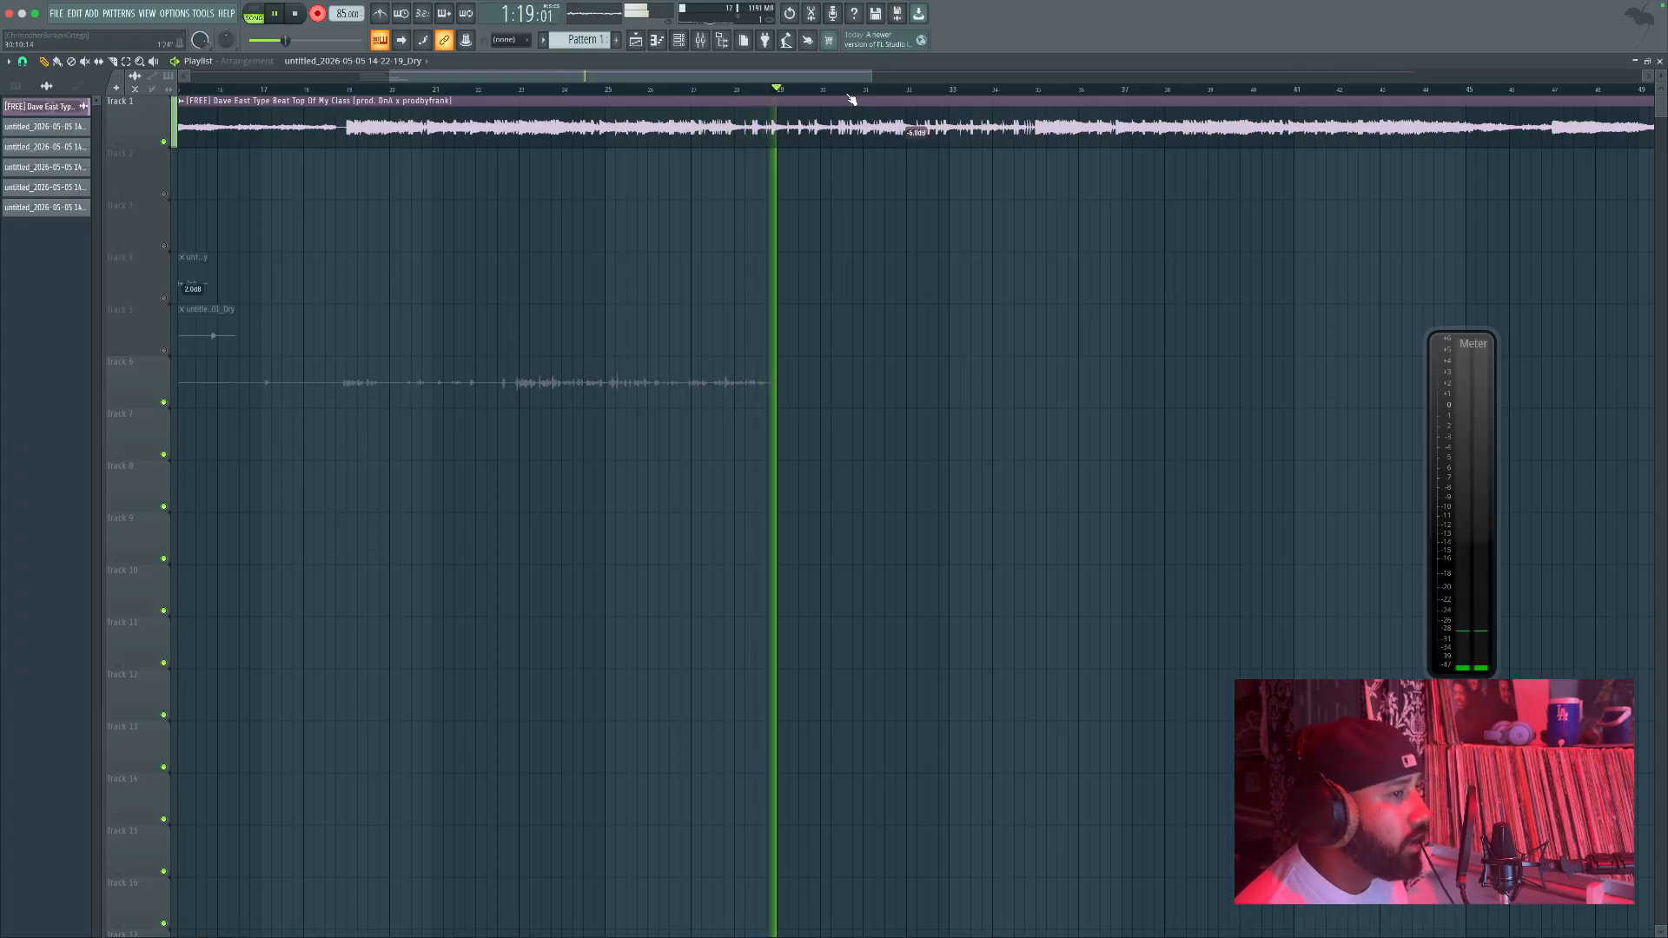
left_click(316, 18)
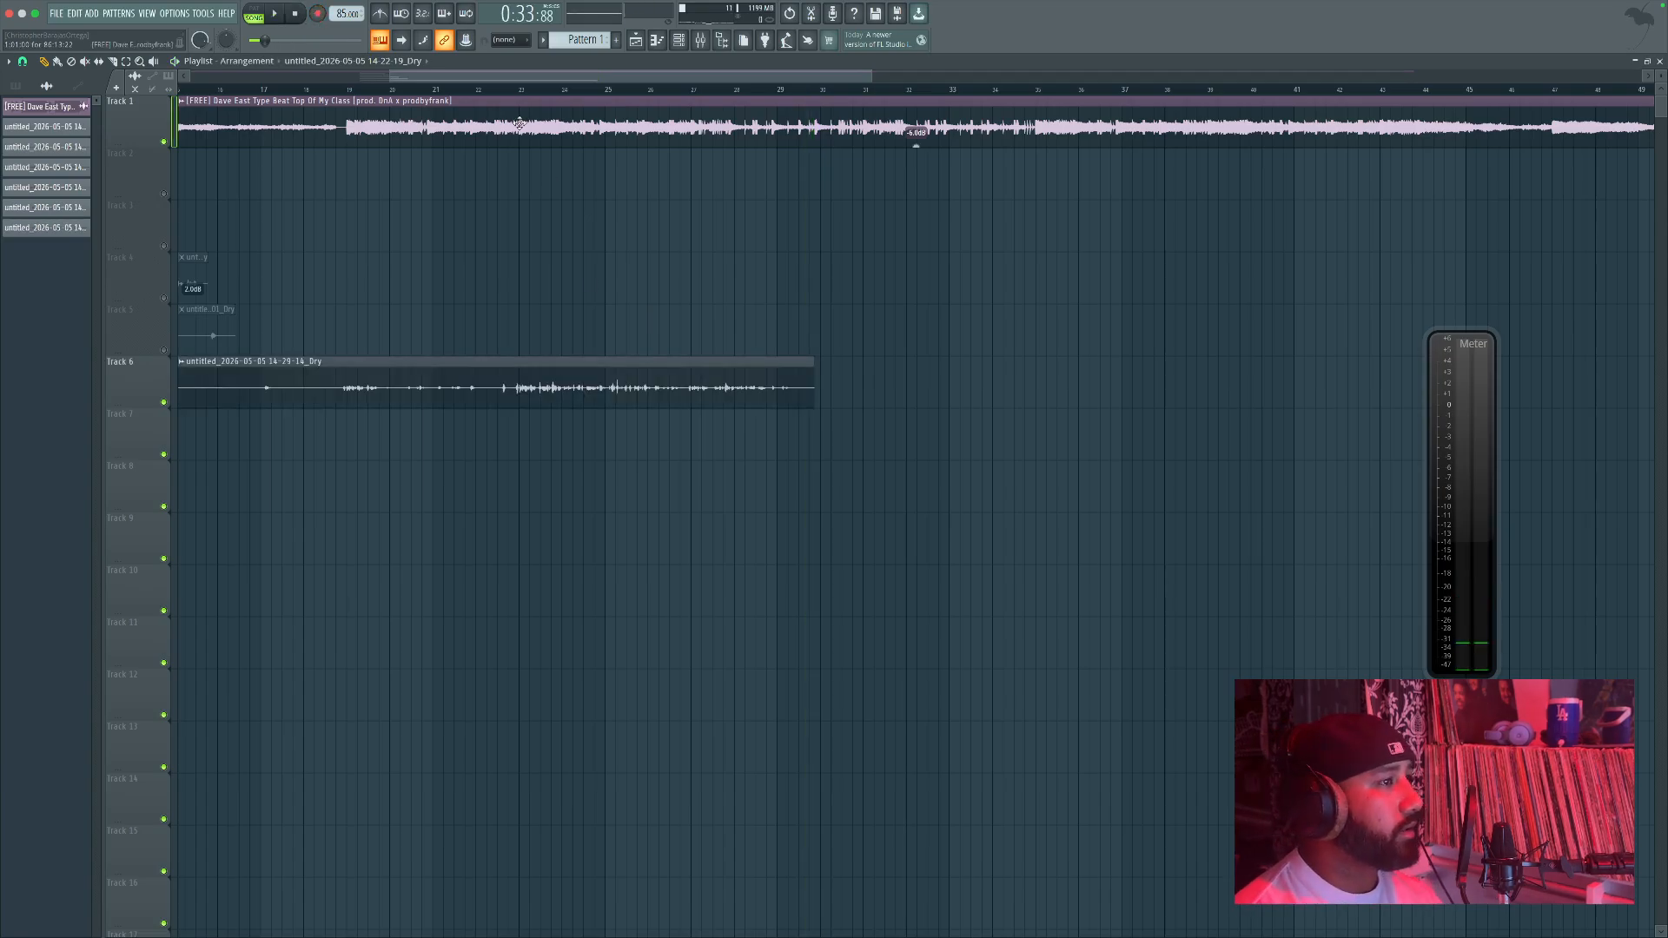
Step: Play the Track 6 take from 1:00 with Patcher bypassed on Vocal Preset 1, and raise the clip's gain to about 6.3 dB
left_click(700, 40)
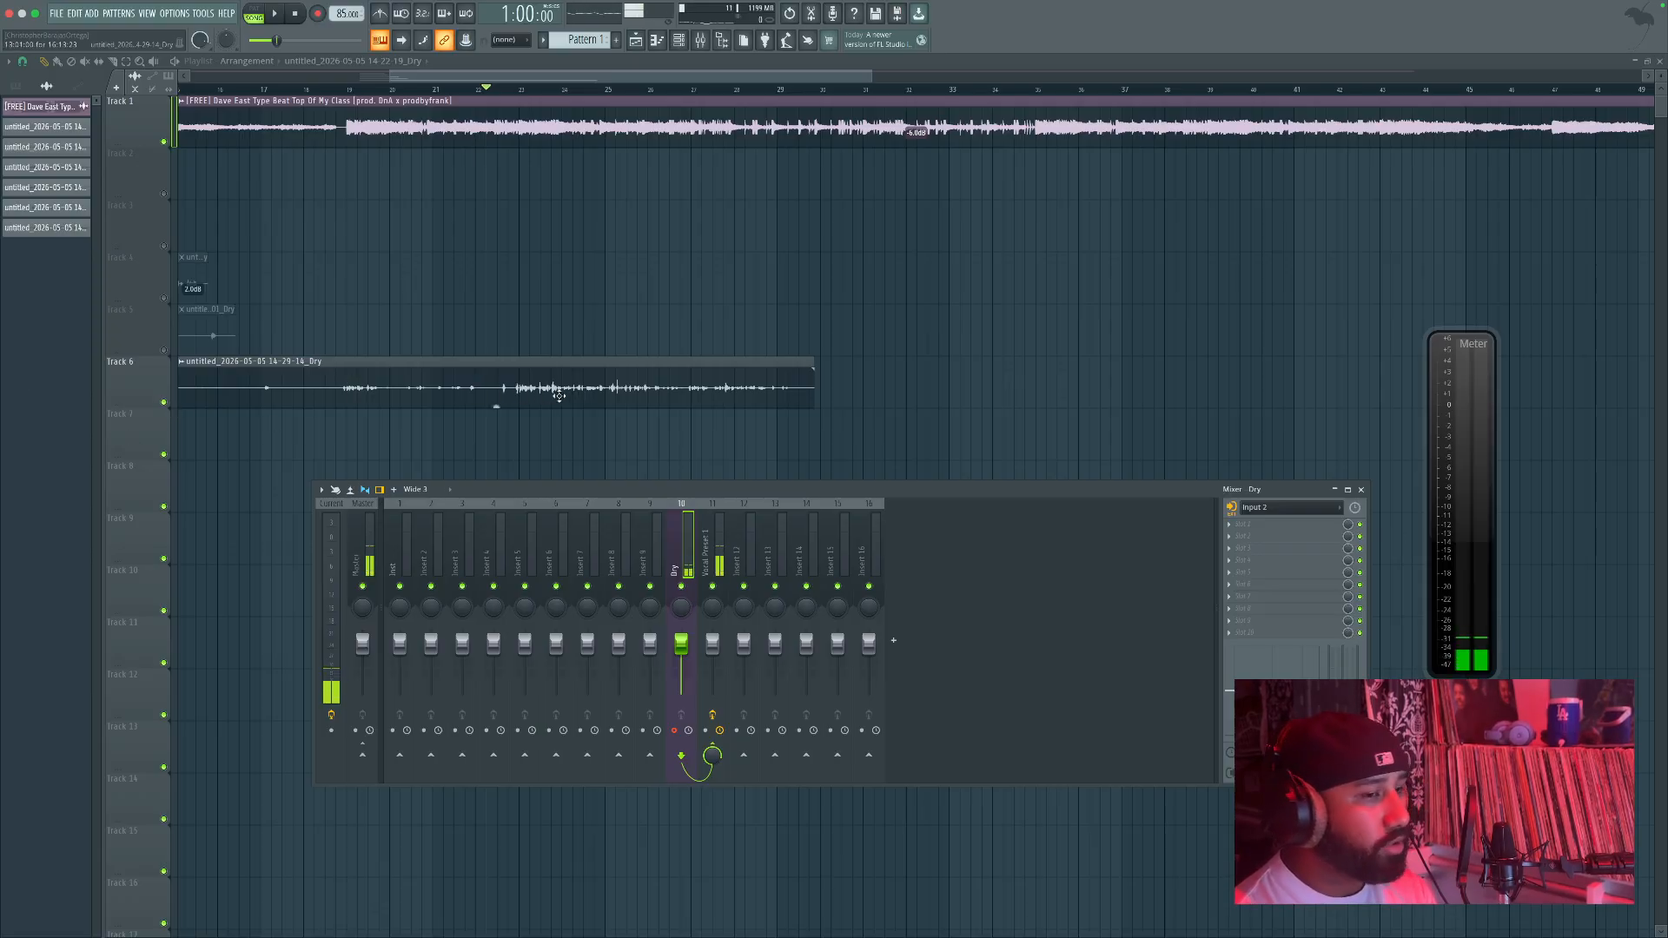
left_click(717, 560)
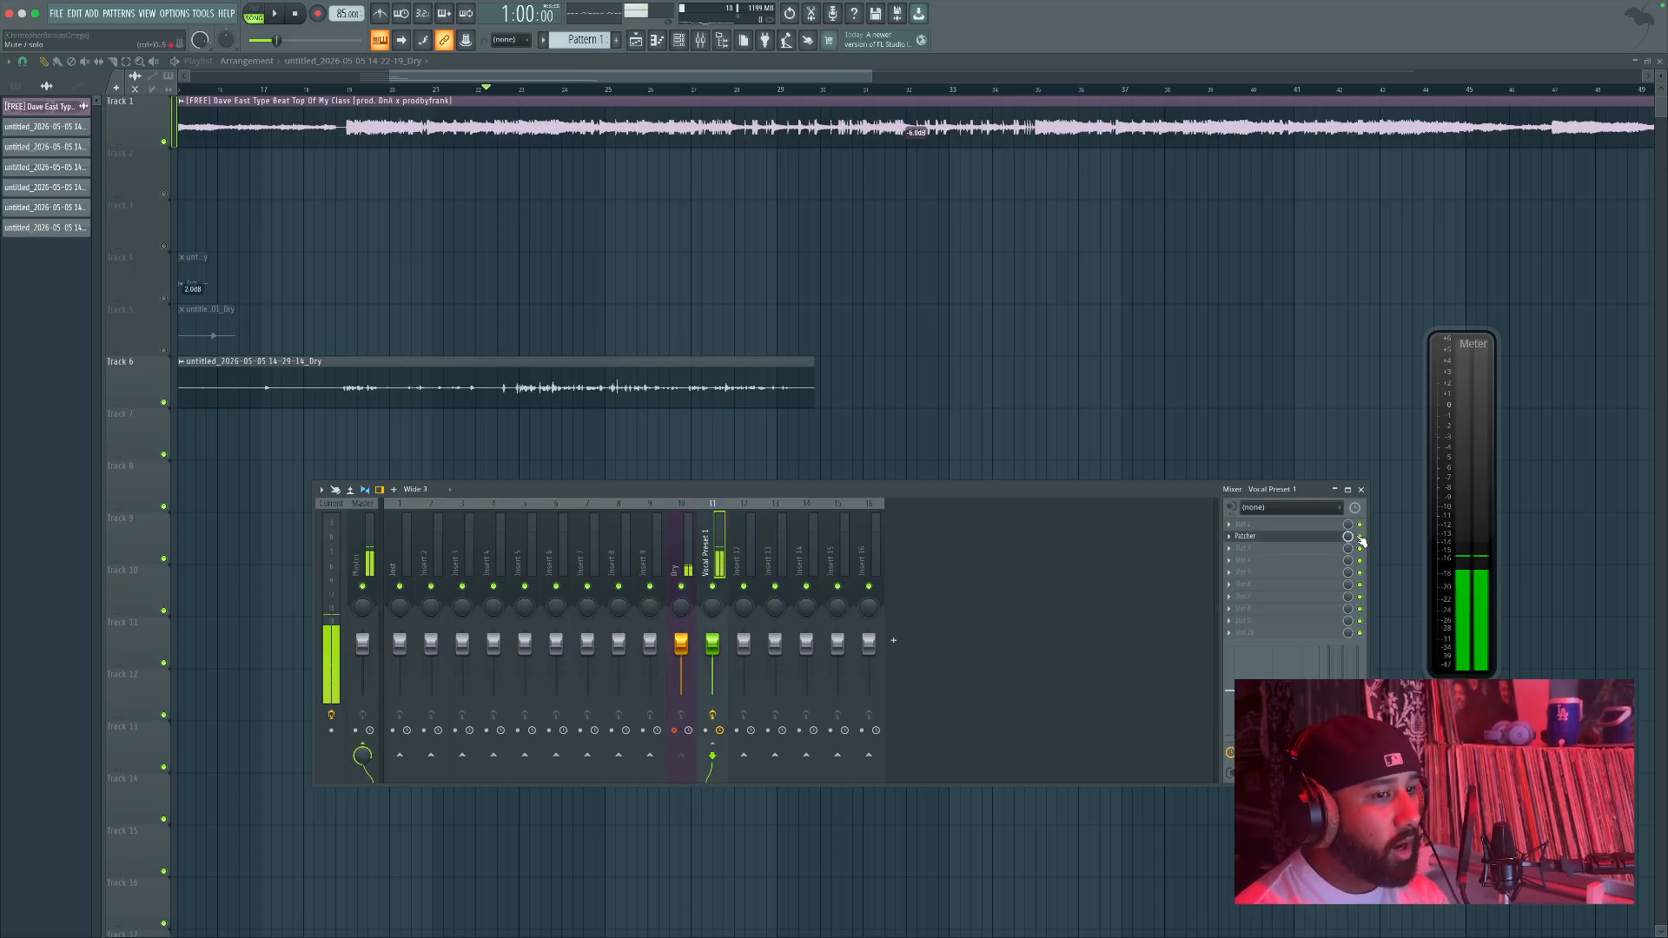
key("space")
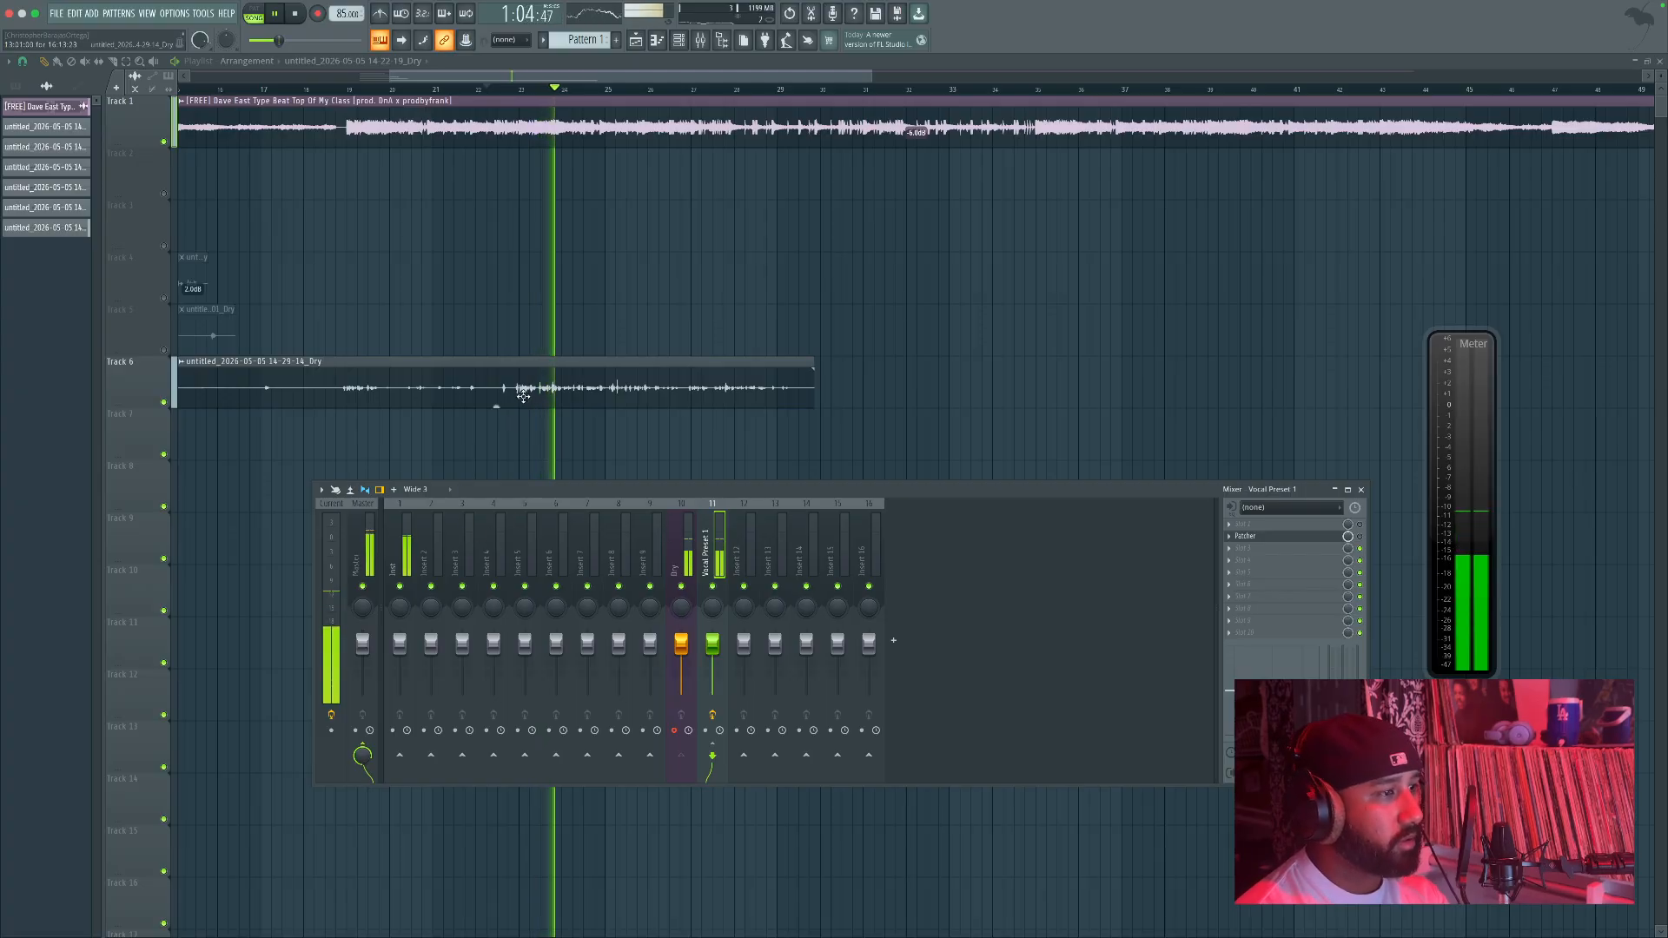
left_click_drag(497, 405, 496, 386)
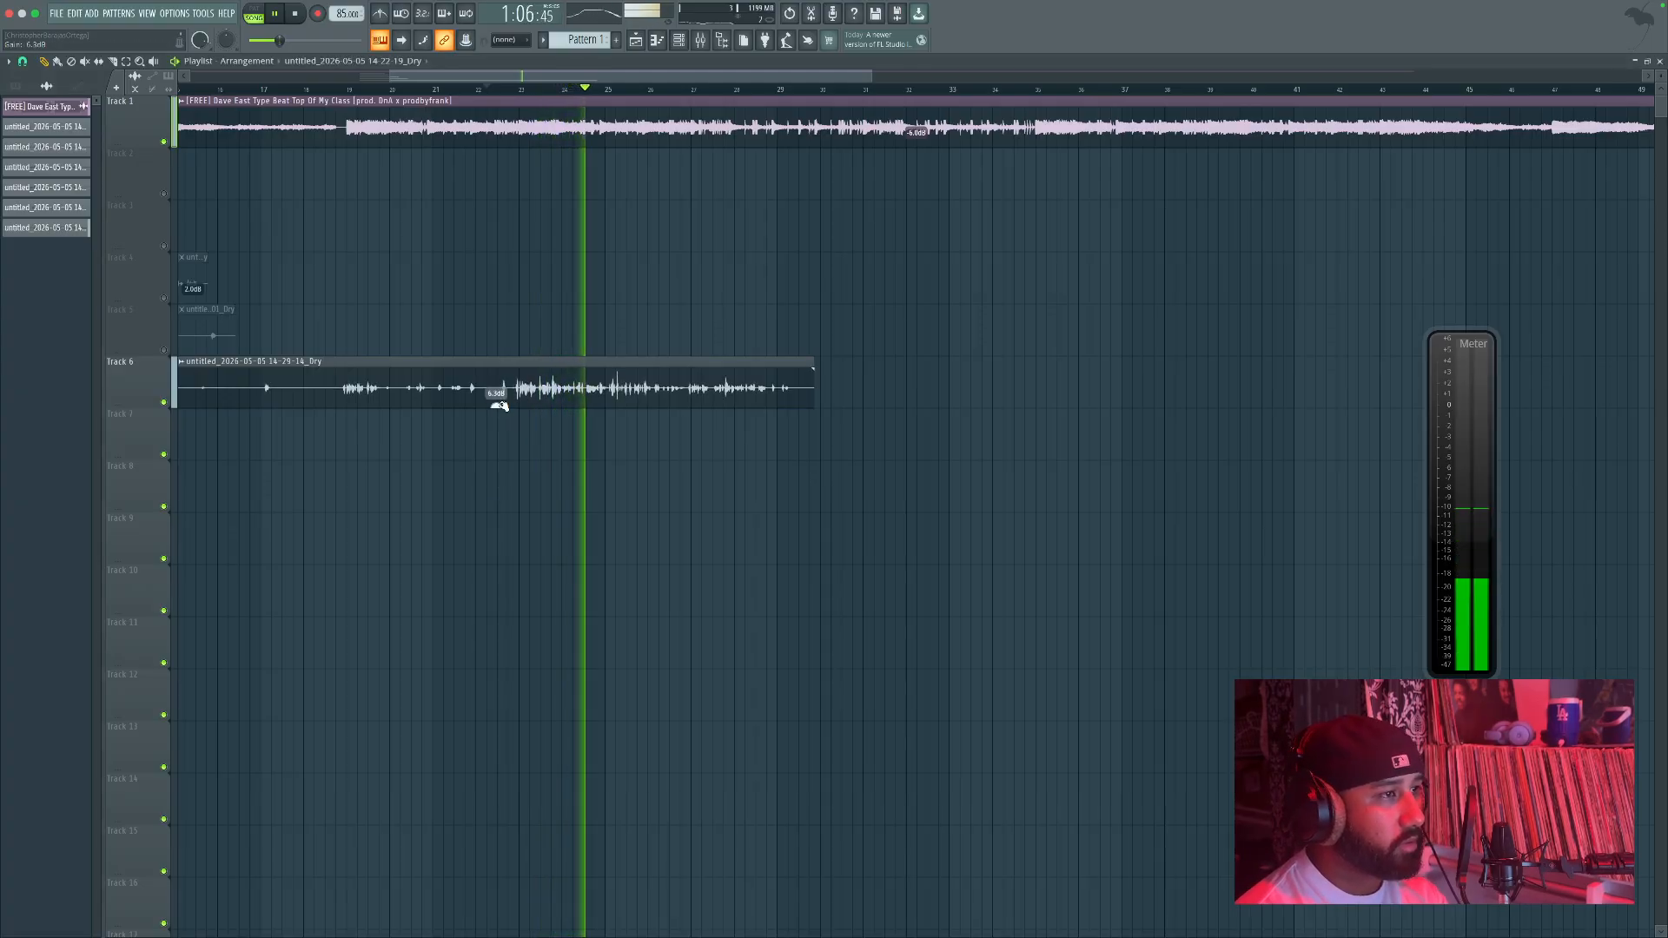
Step: Re-enable Patcher on Vocal Preset 1 and replay the vocal from 1:00
left_click(700, 40)
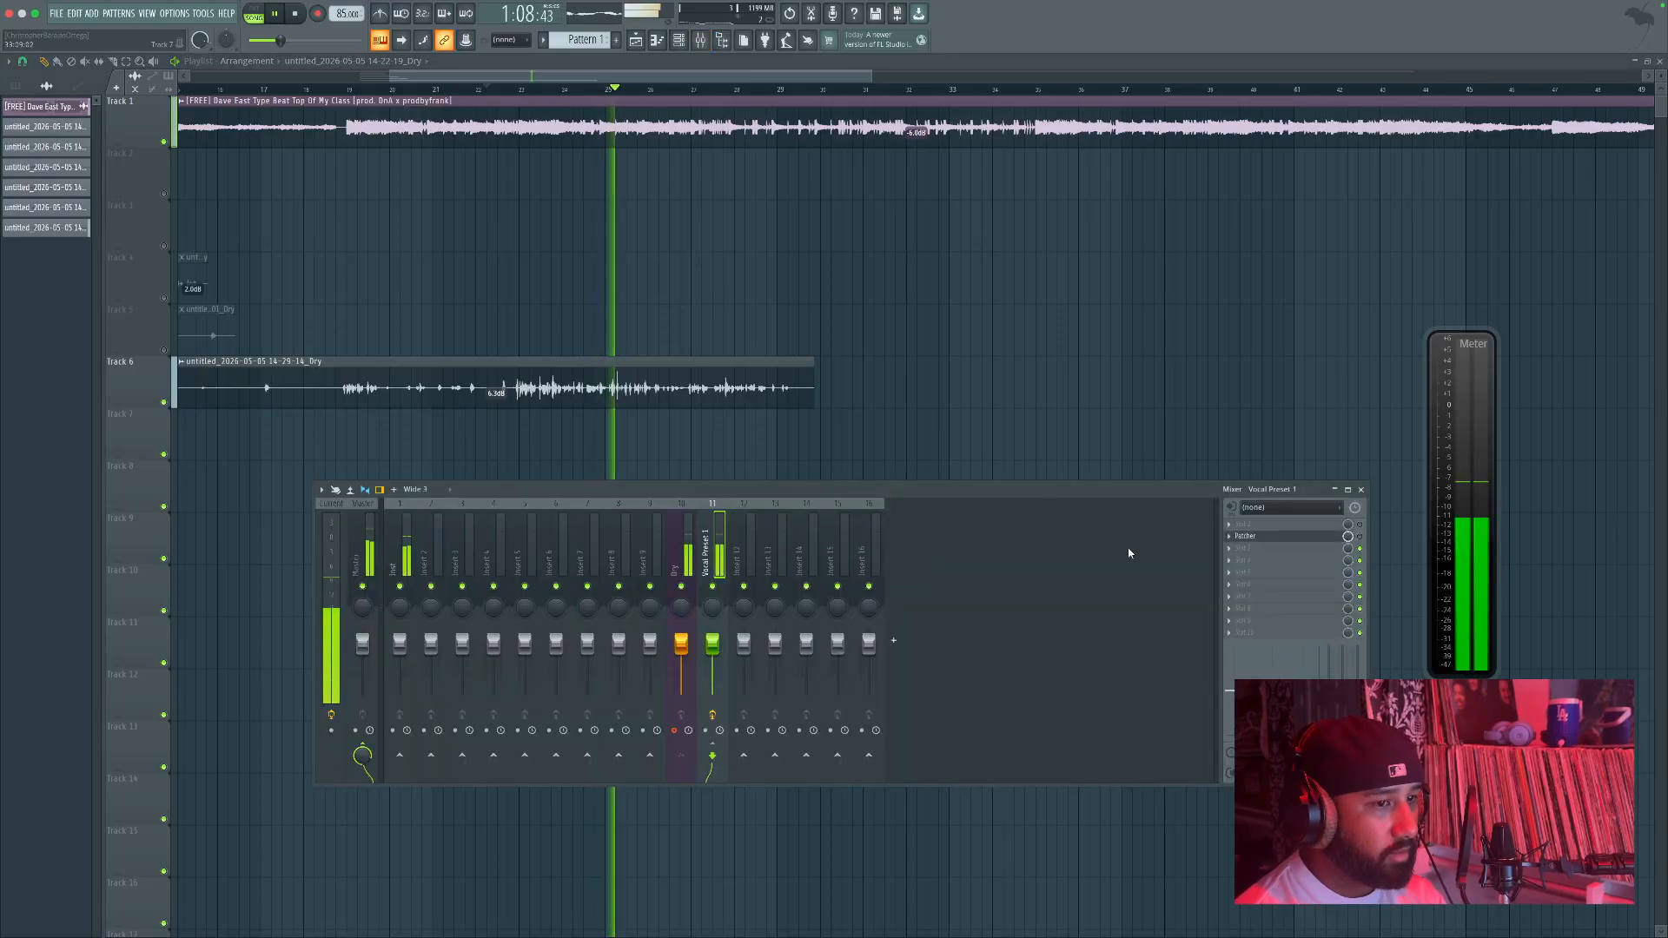
key("space")
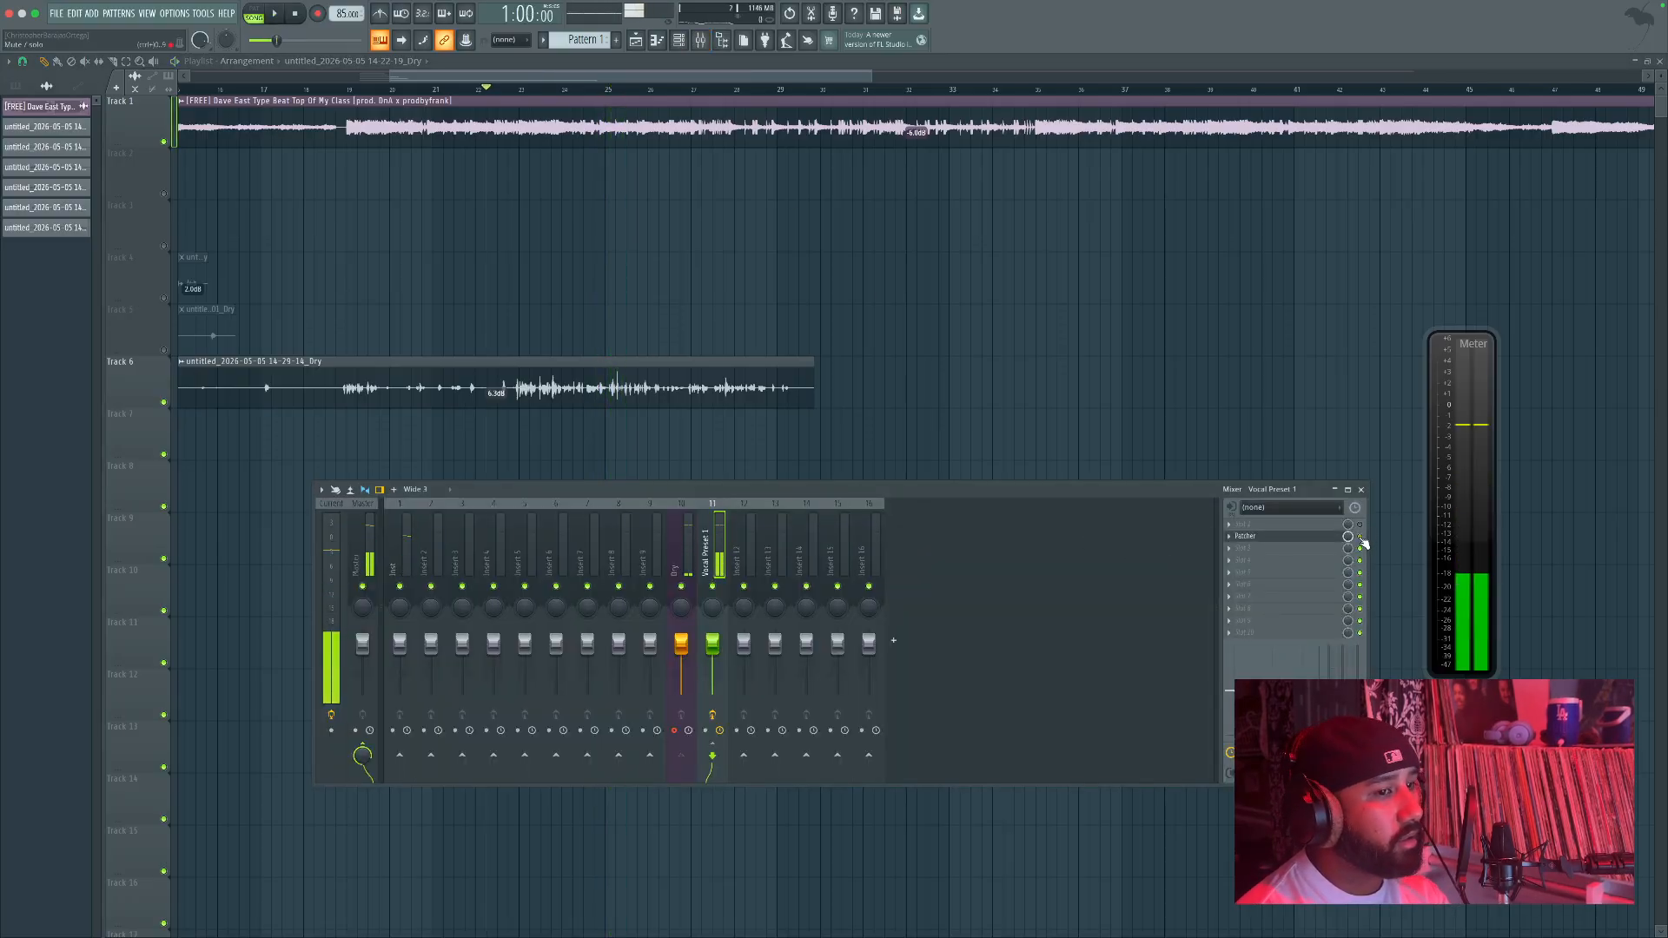
key("space")
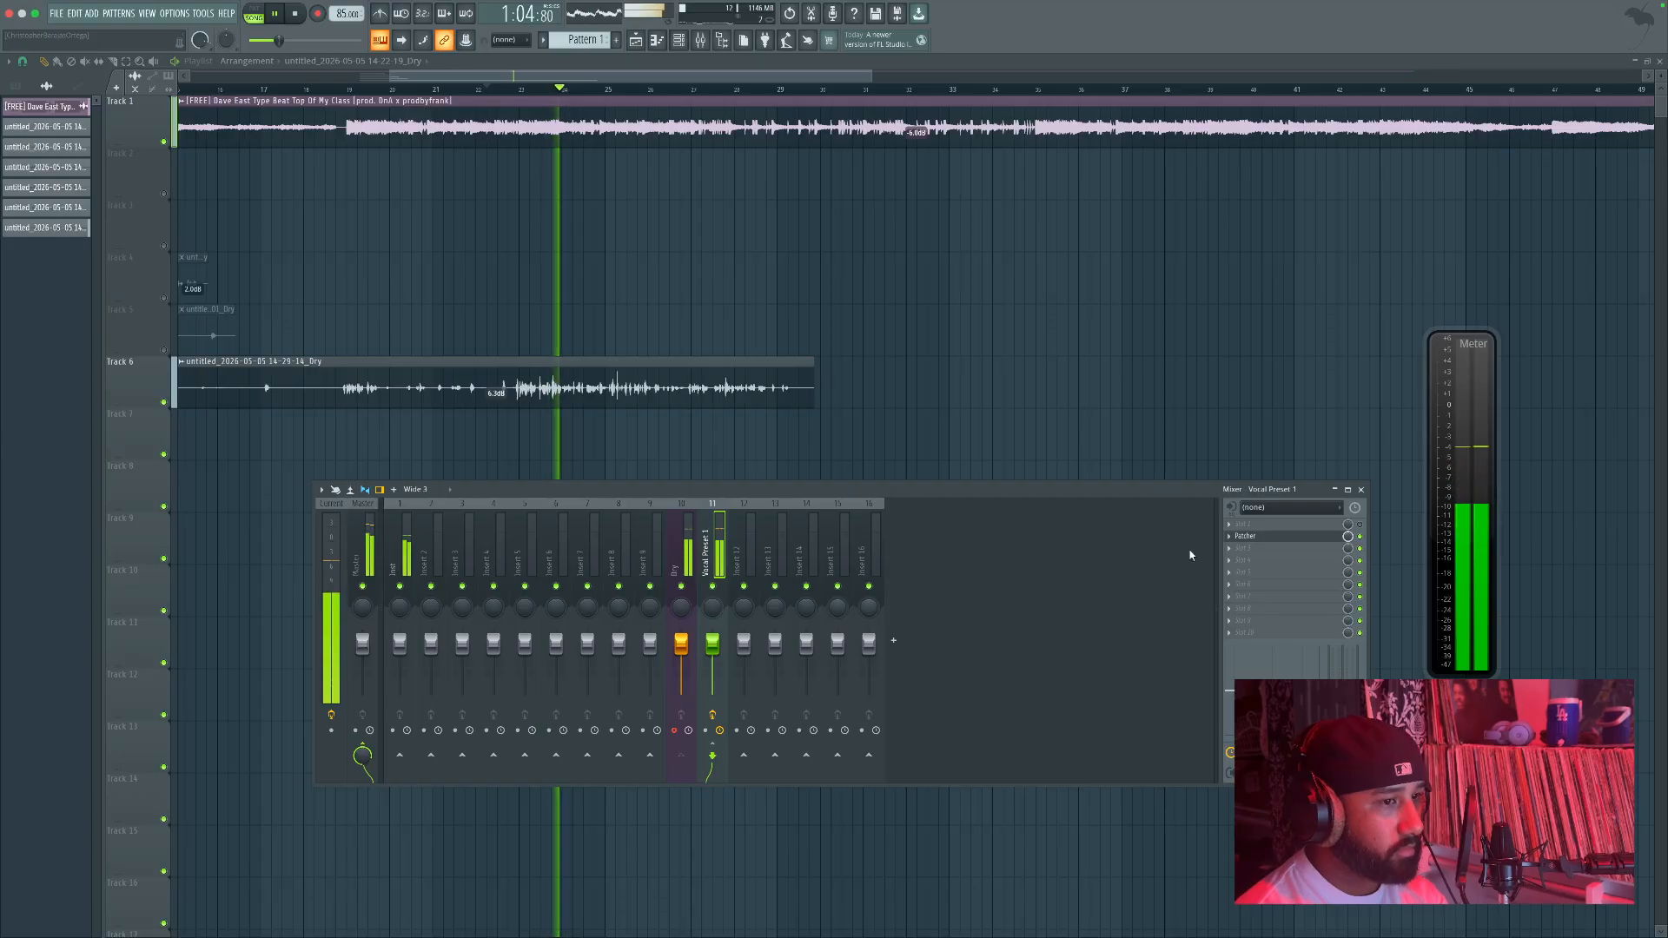
Step: Raise Patcher's COMP and AIR and adjust its Delay and Reverb during playback, then stop the song and close Patcher
left_click(1311, 538)
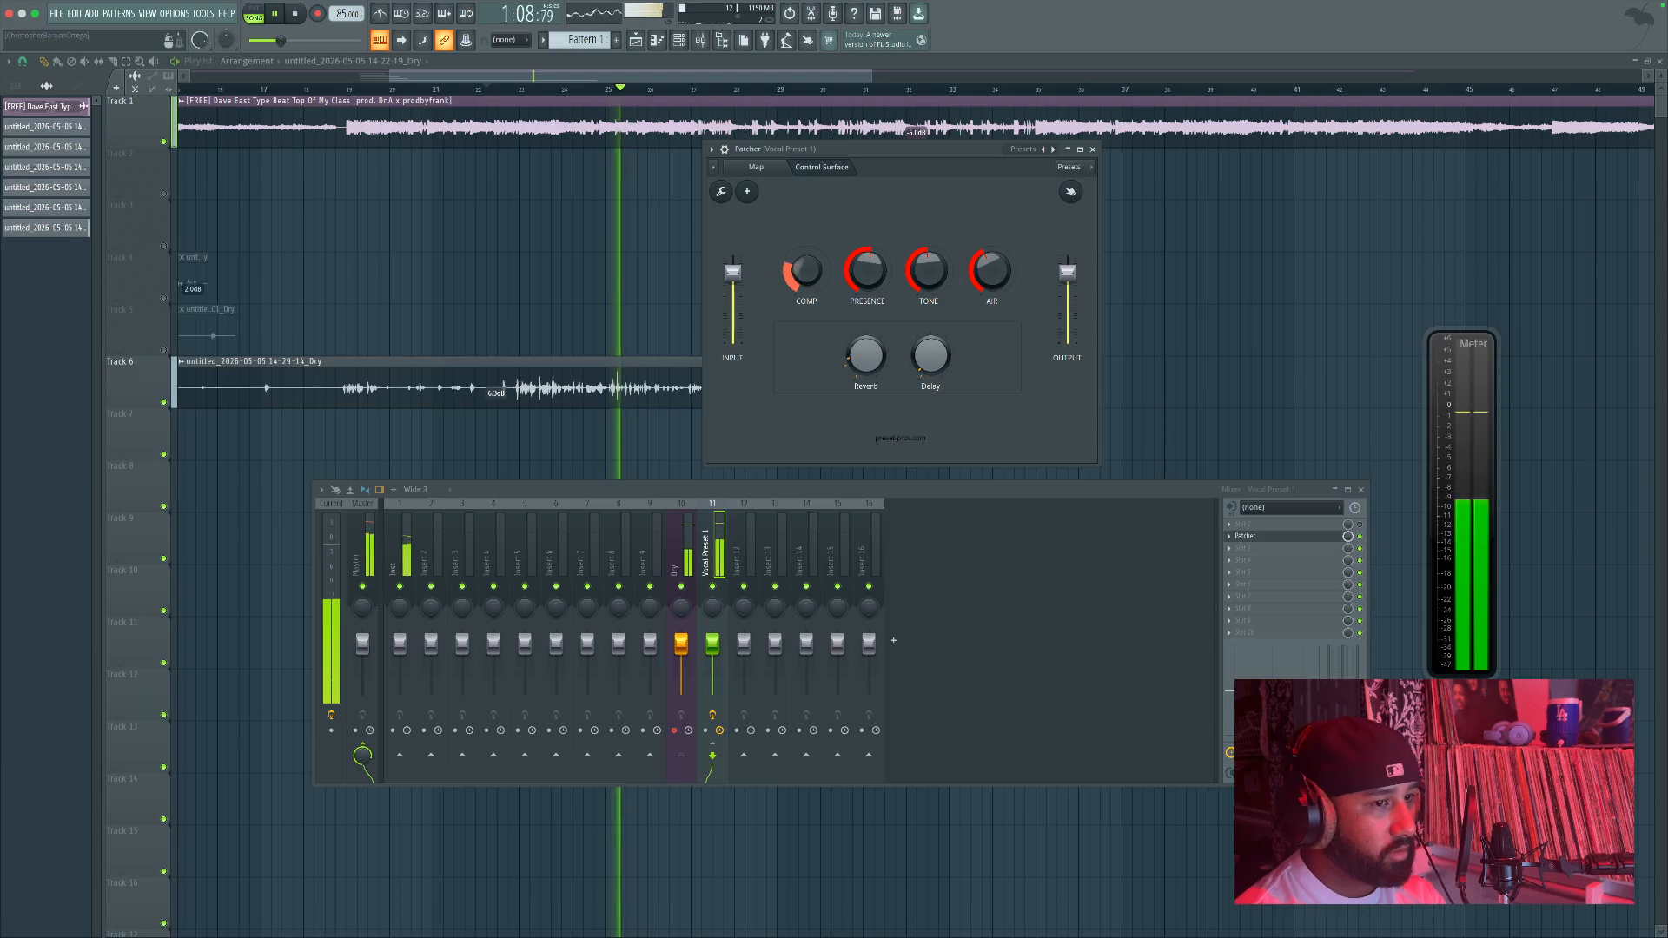
left_click_drag(800, 284, 801, 267)
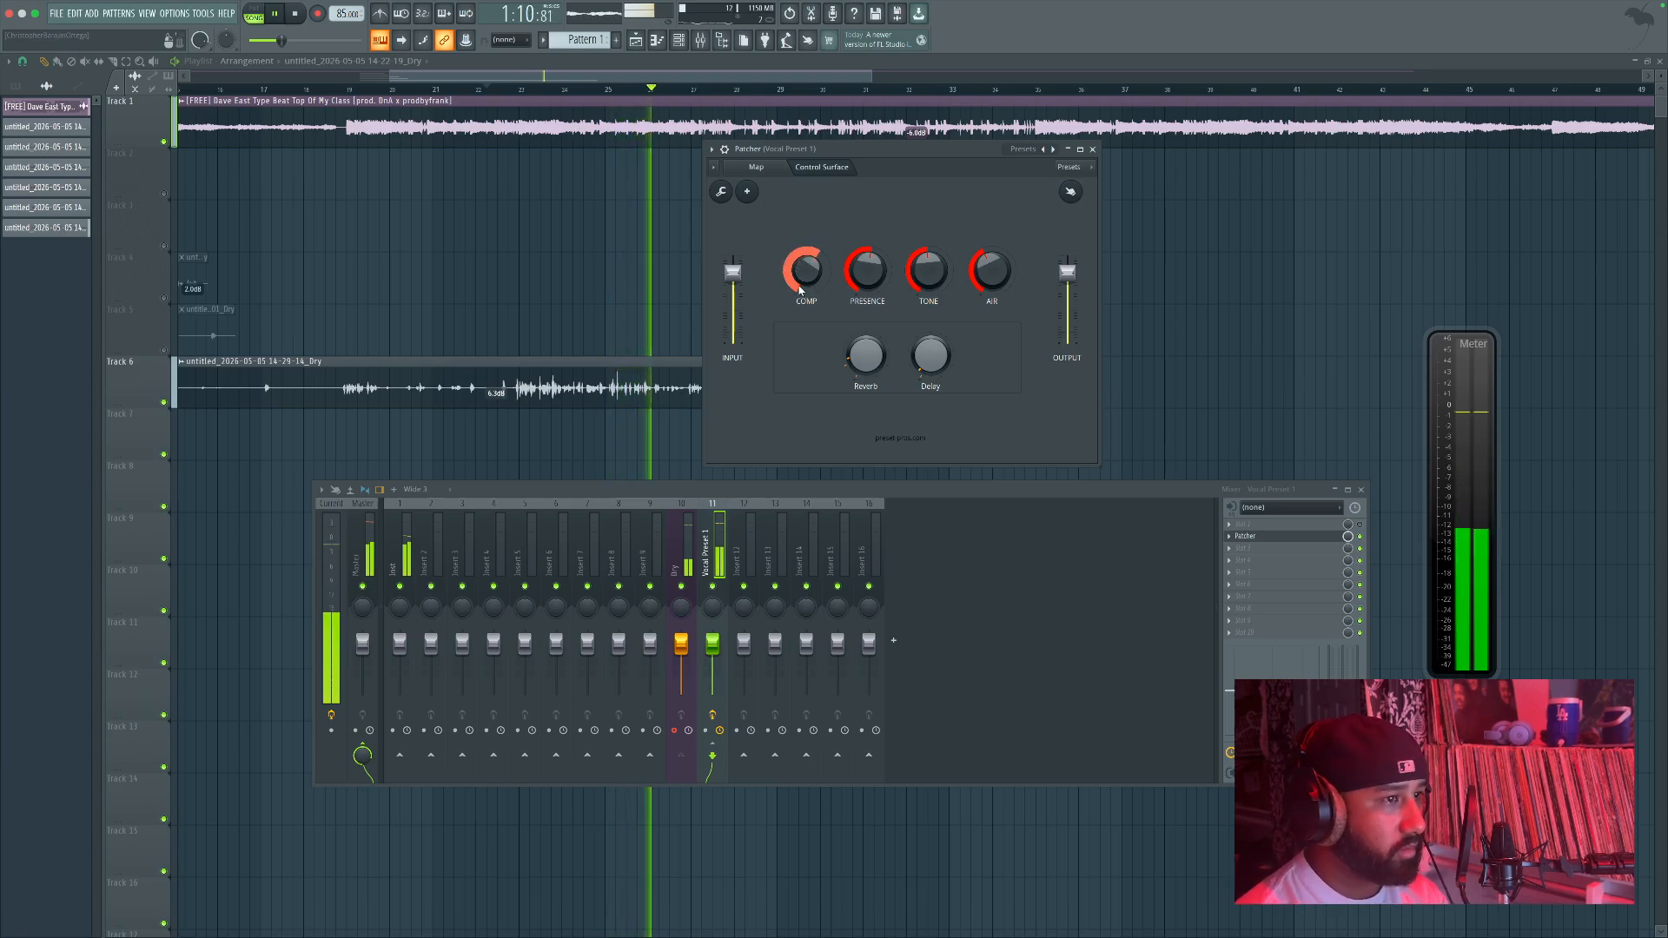
left_click_drag(1007, 268, 1006, 259)
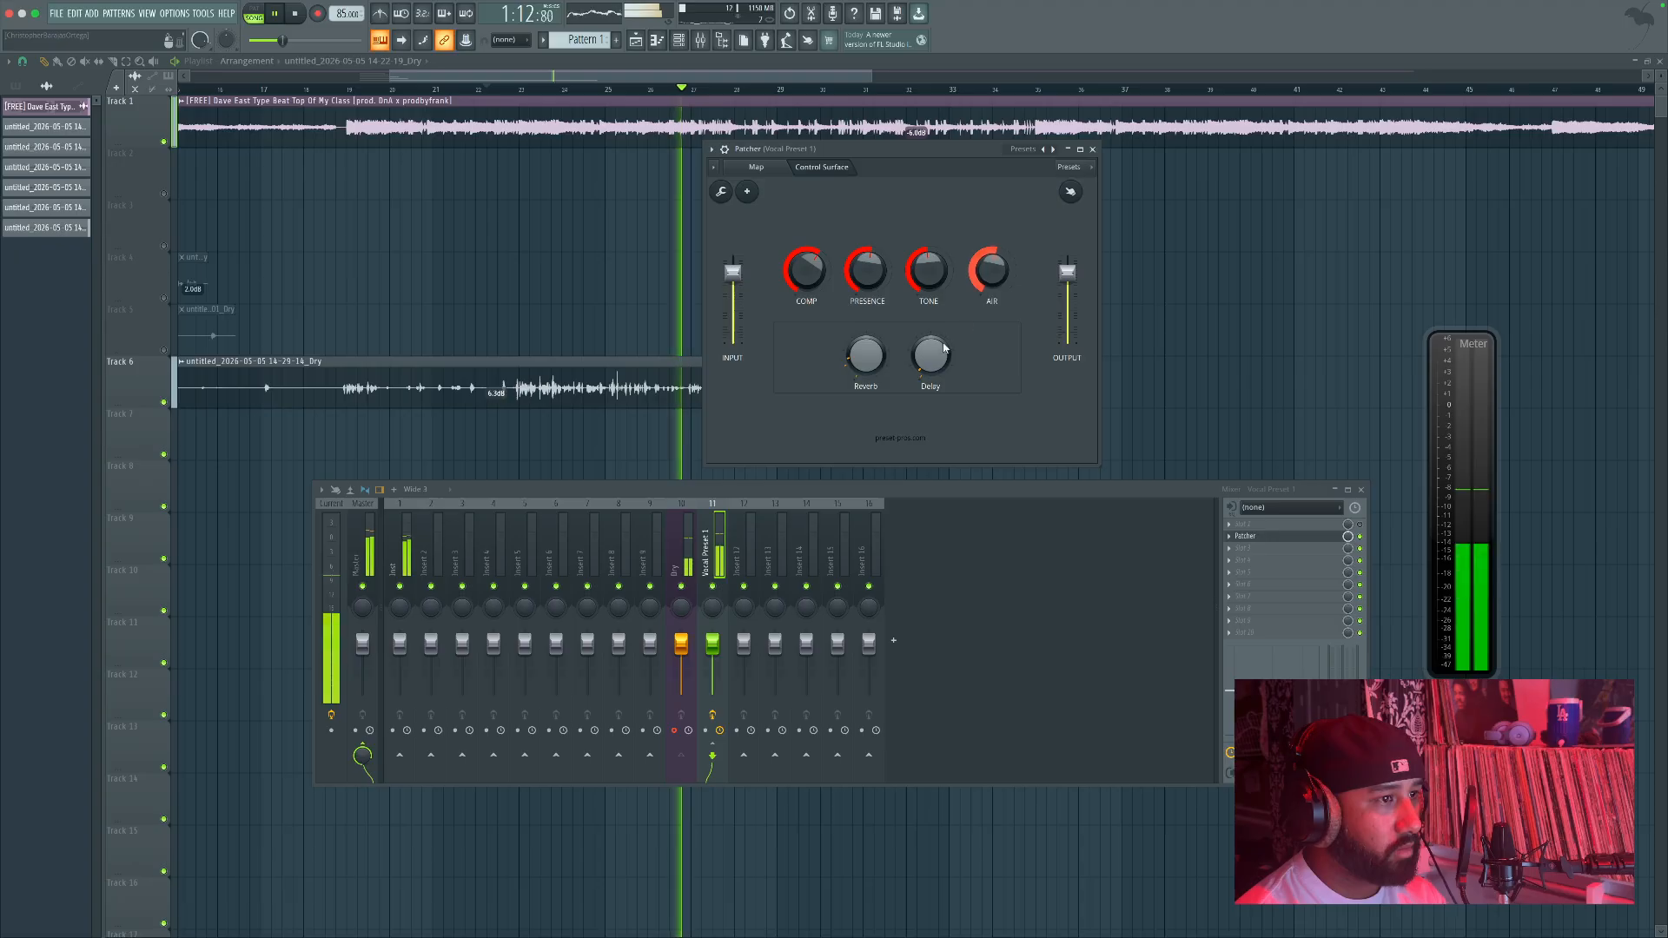
left_click_drag(932, 372, 865, 358)
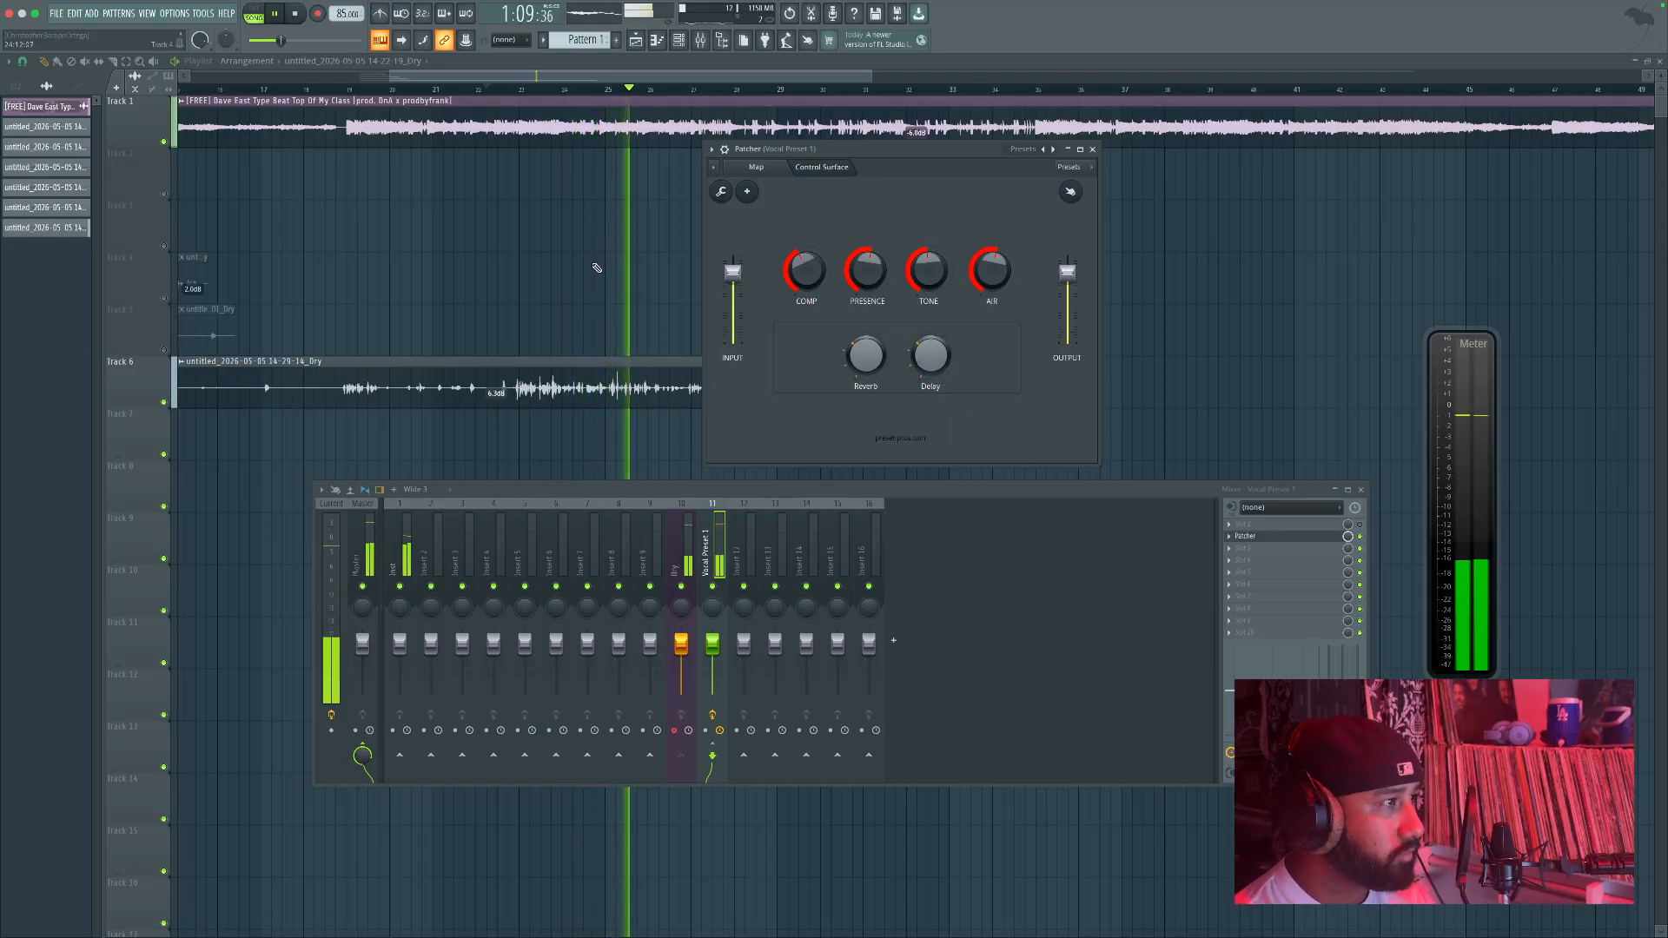
left_click(295, 14)
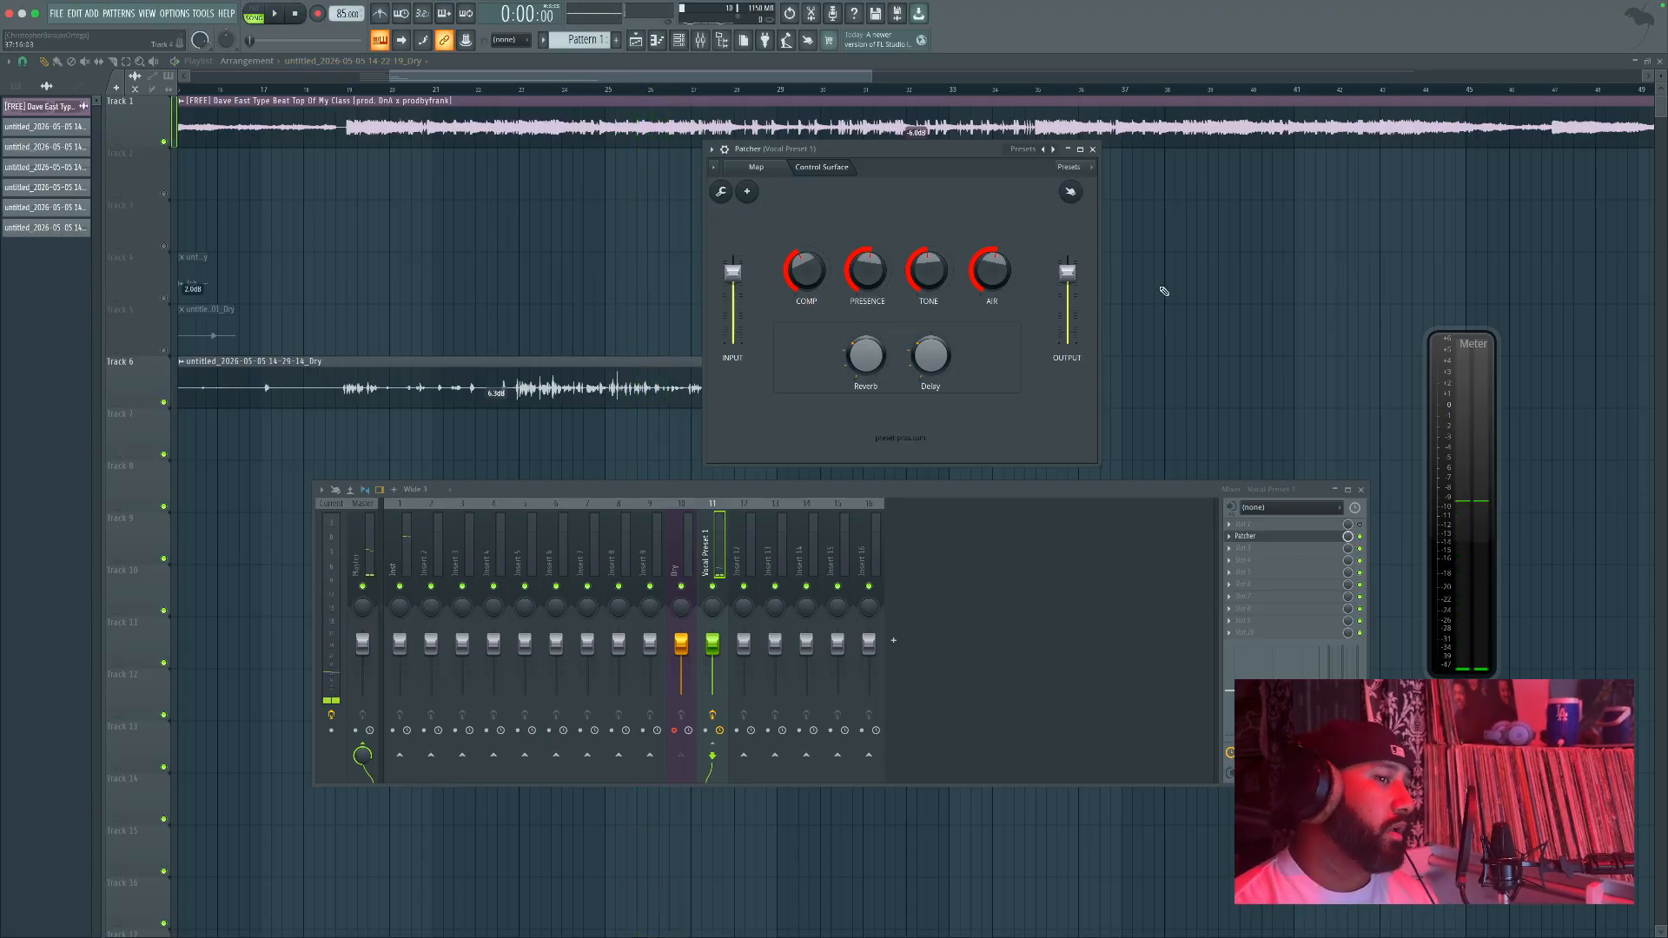
left_click(1094, 150)
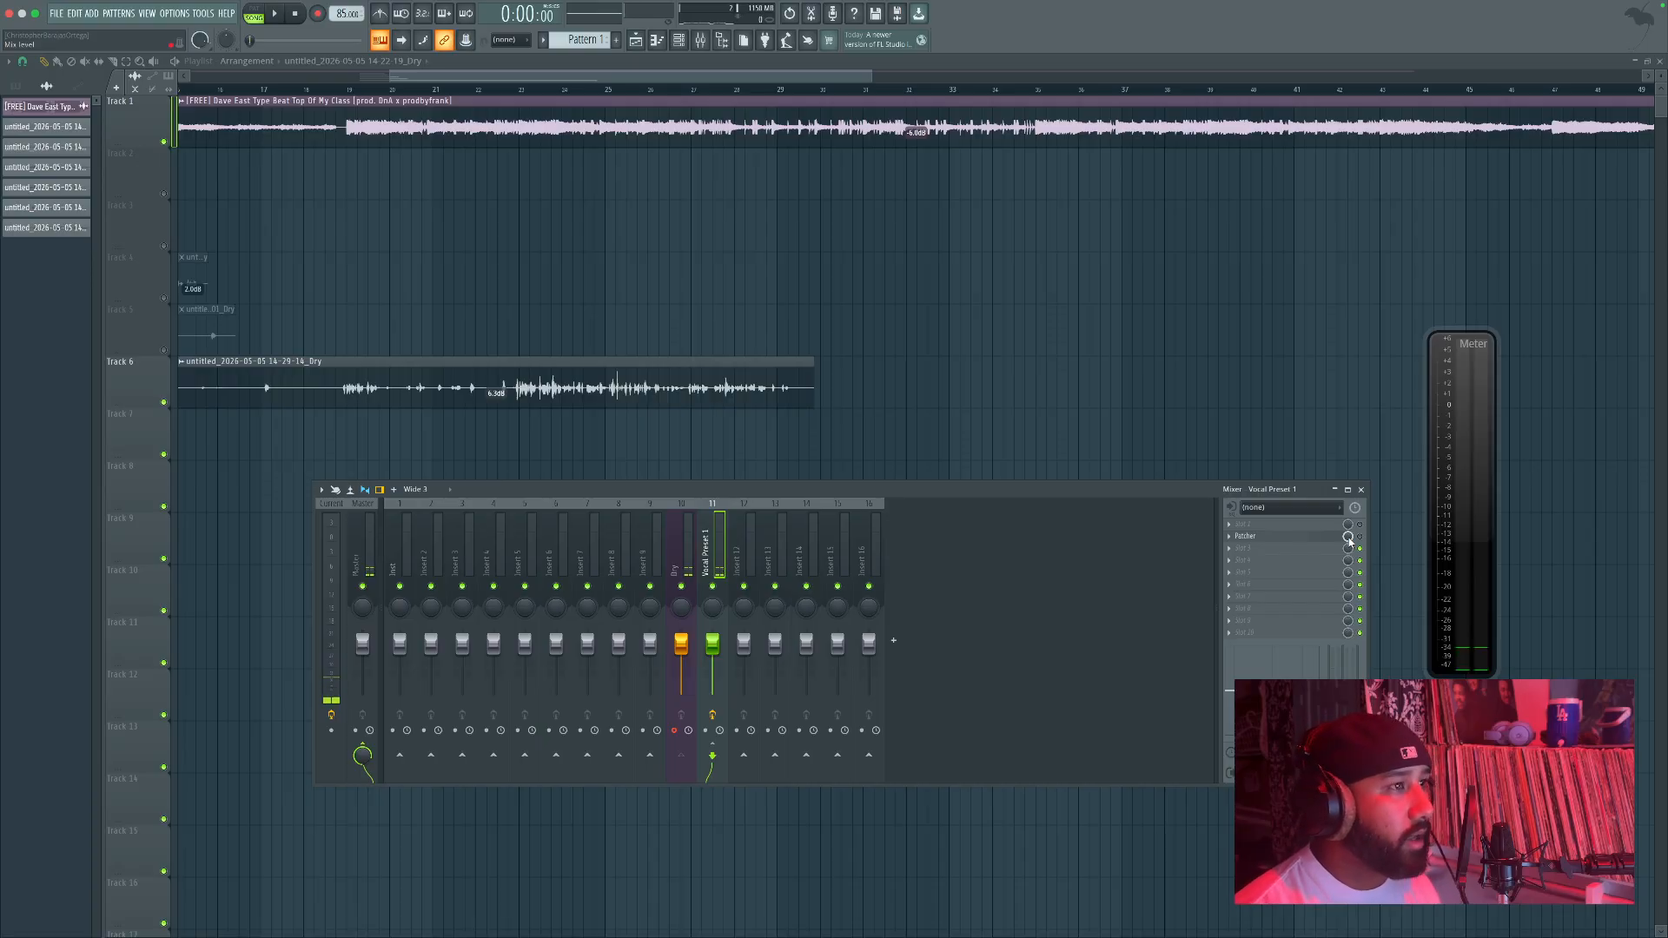
Step: Place another dry vocal clip on Track 6 near bar 37 and move the floating meter closer to it
left_click(1120, 387)
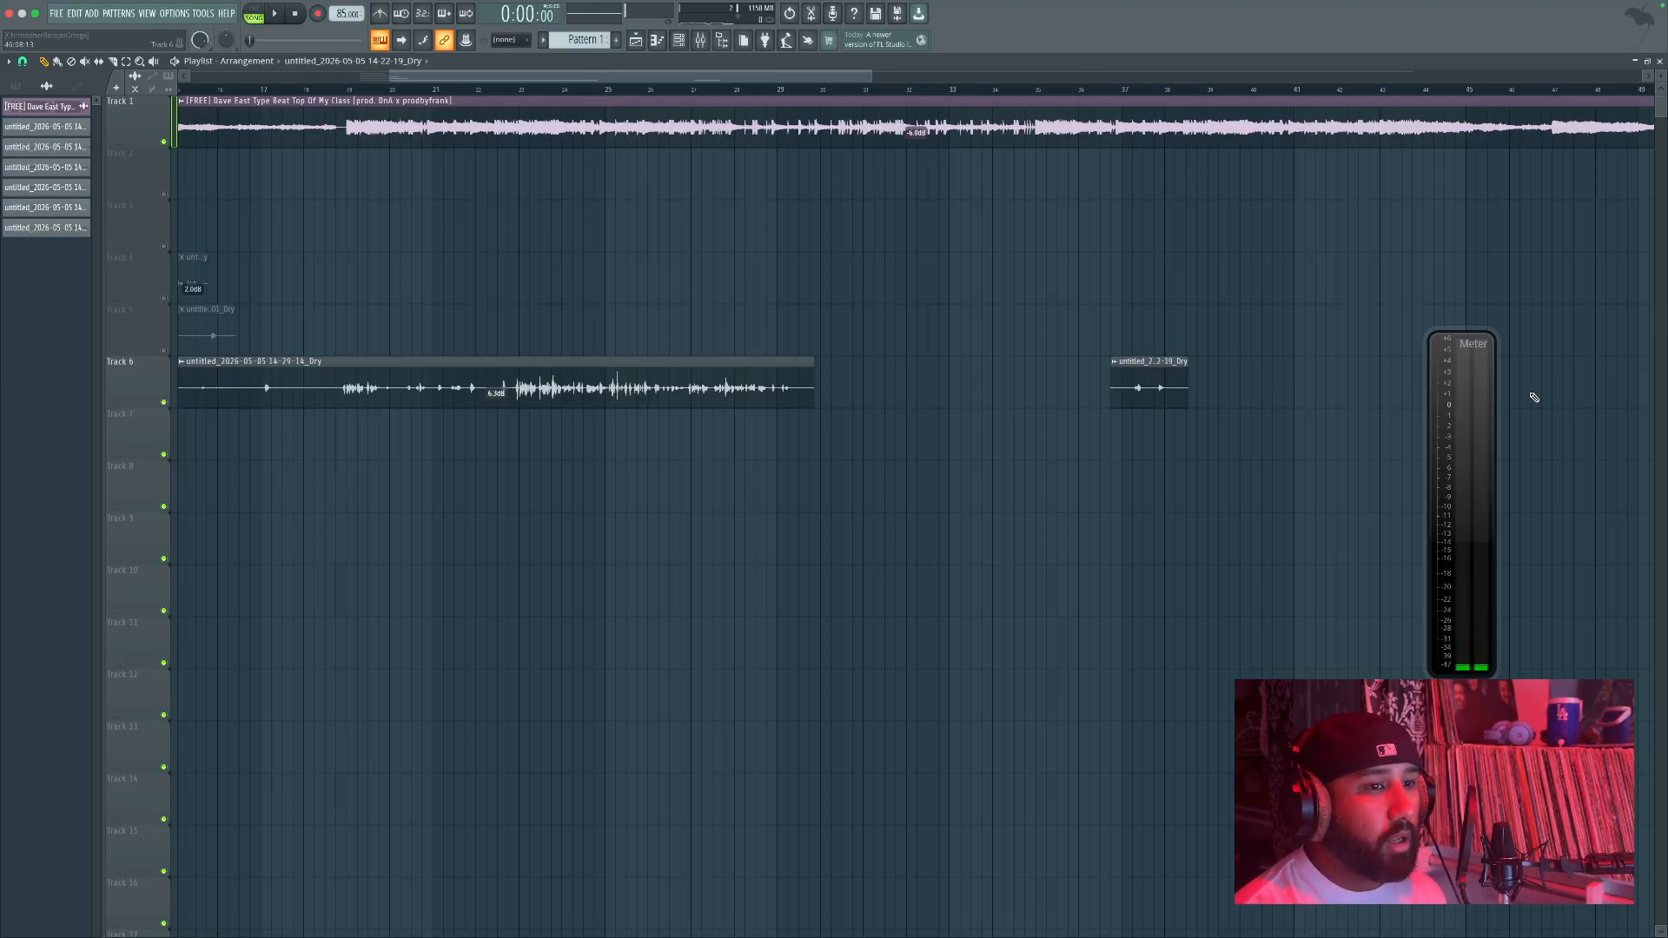
left_click_drag(1473, 343, 1308, 301)
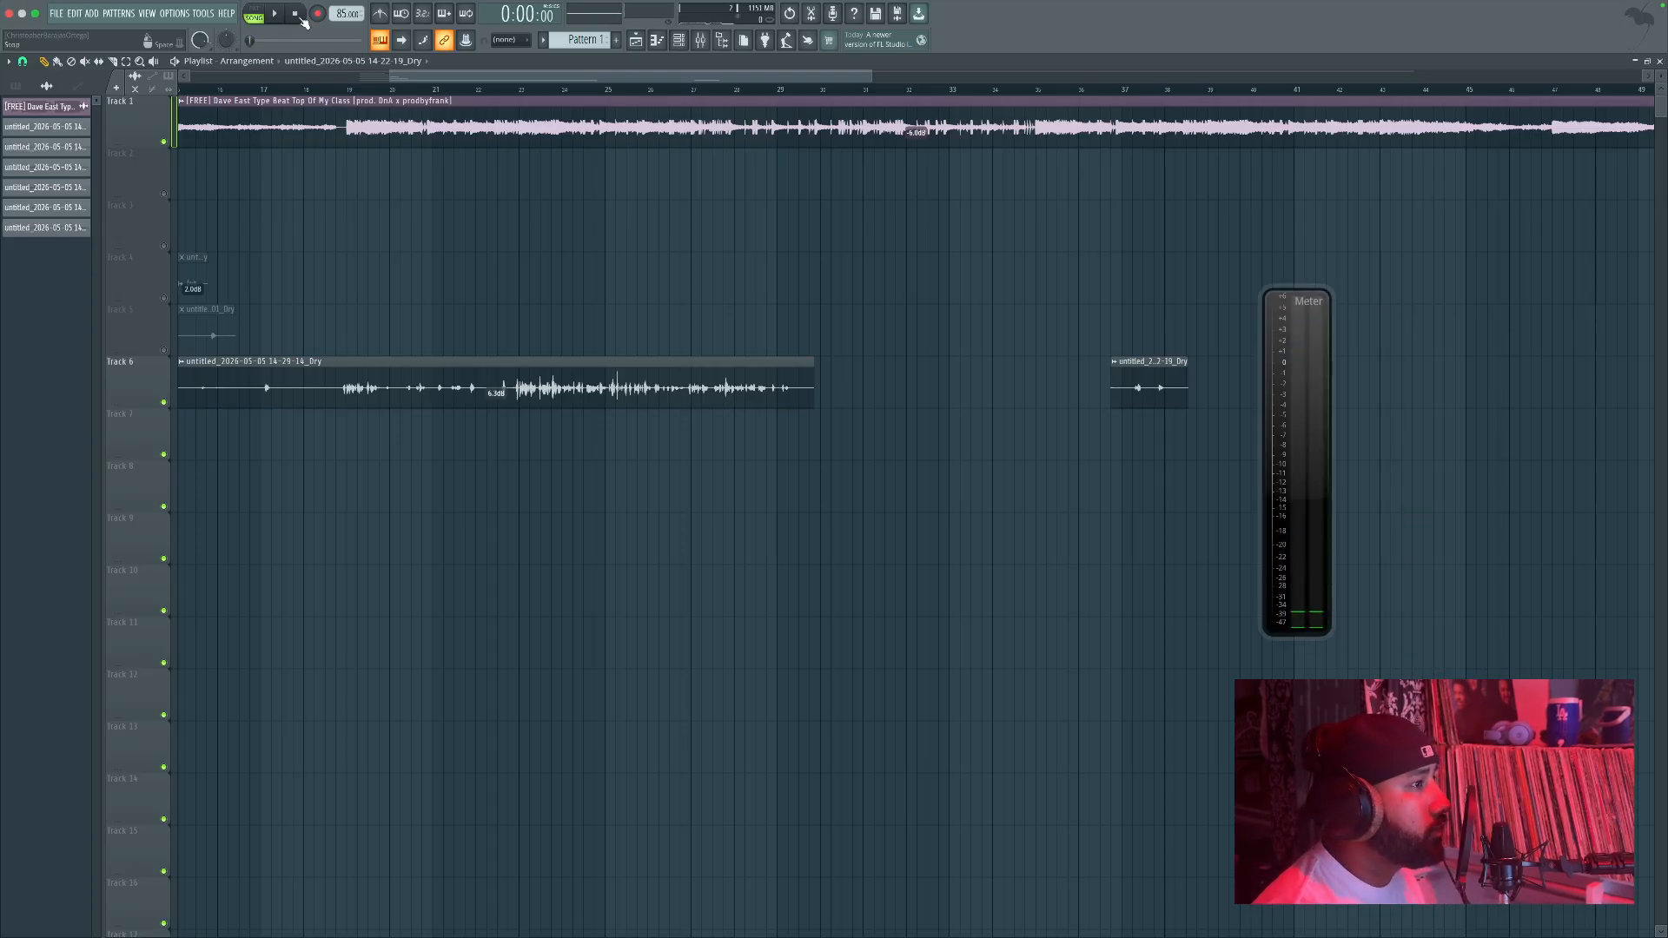